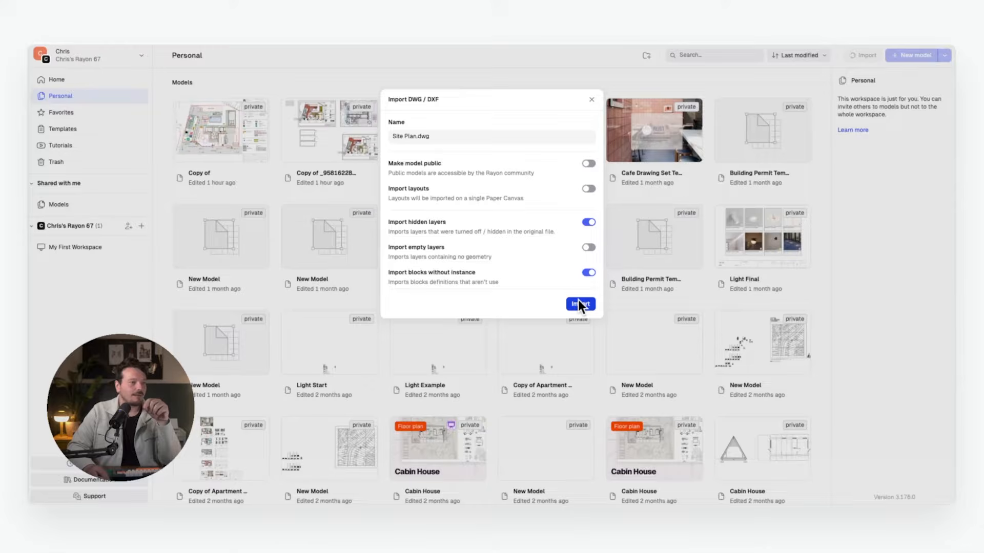
Import Site Plan.dwg and confirm its unit as meters, using the D03 door opening width as the known length.
left_click(580, 303)
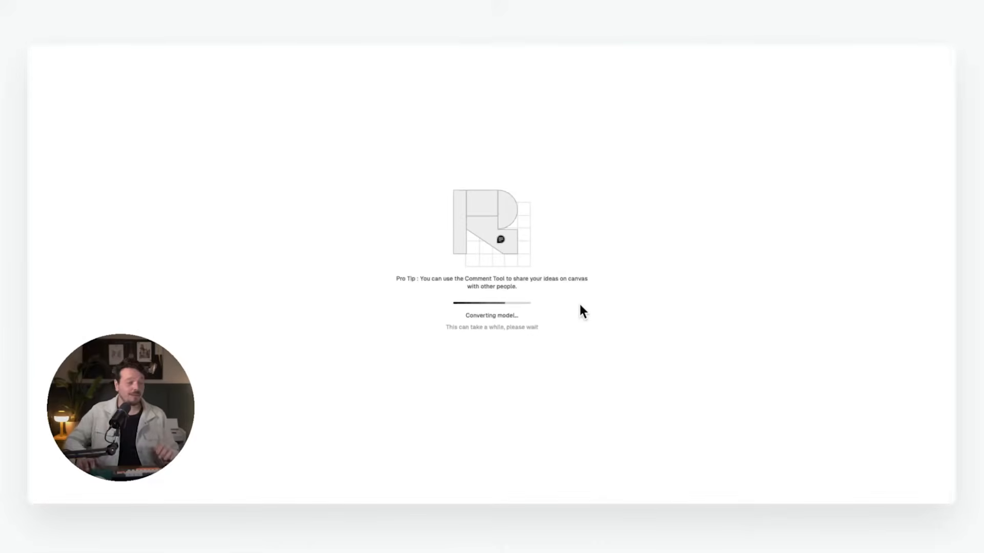
scroll(395, 191, "left", 5)
scroll(344, 176, "up", 3, "ctrl")
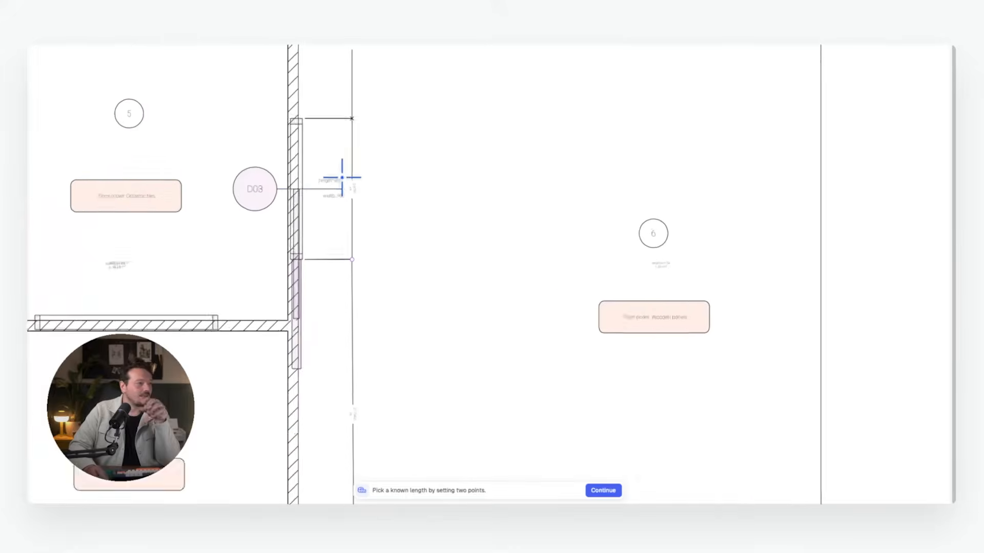
scroll(323, 177, "up", 5, "ctrl")
scroll(454, 171, "left", 2)
scroll(478, 202, "down", 2, "ctrl")
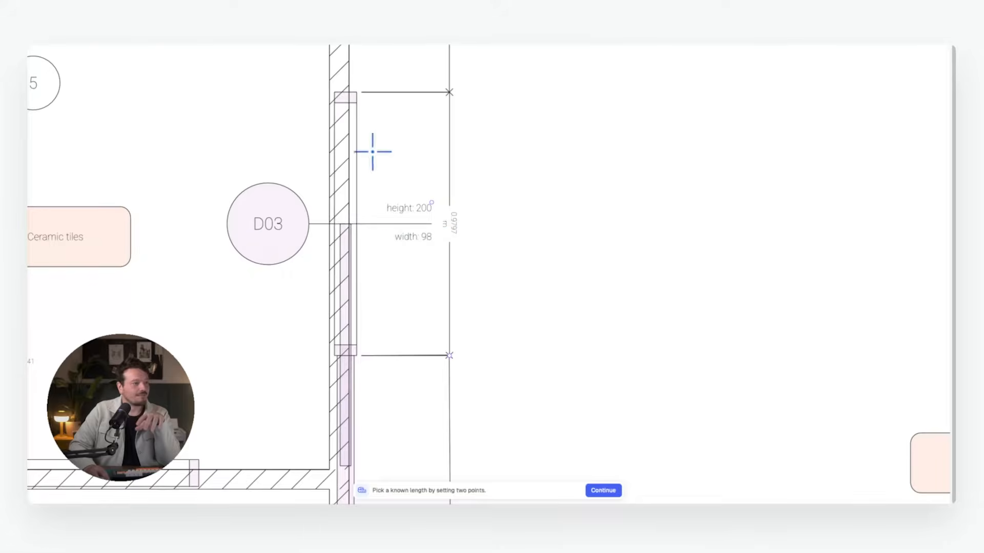
left_click(356, 92)
left_click(356, 355)
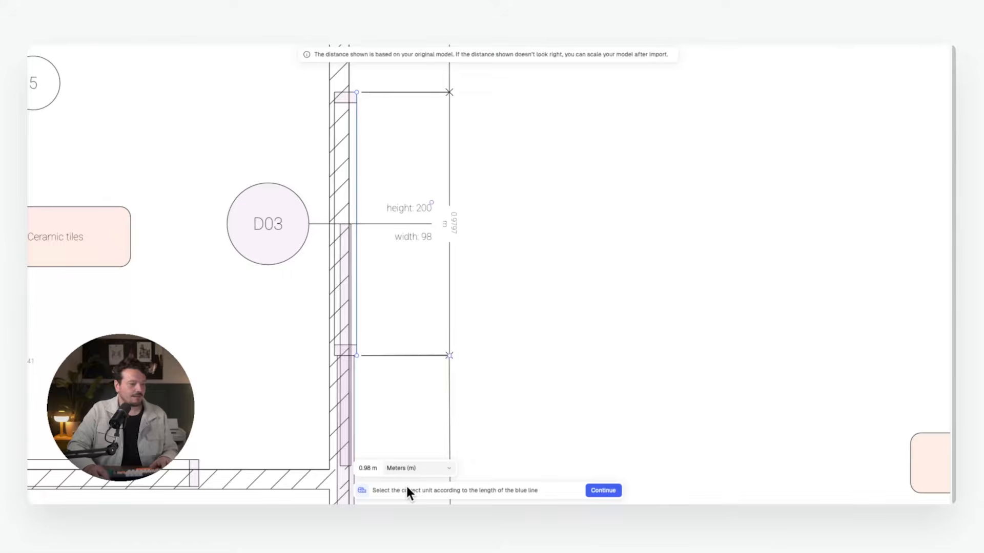
left_click(618, 490)
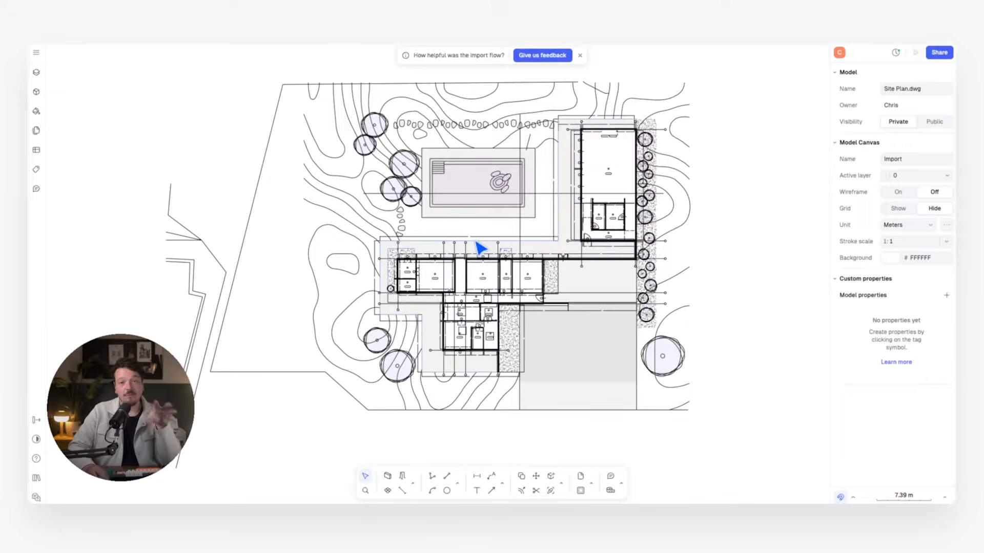
Examine the imported site plan, covering the pool, both house wings and the surrounding terrain.
scroll(430, 205, "right", 1)
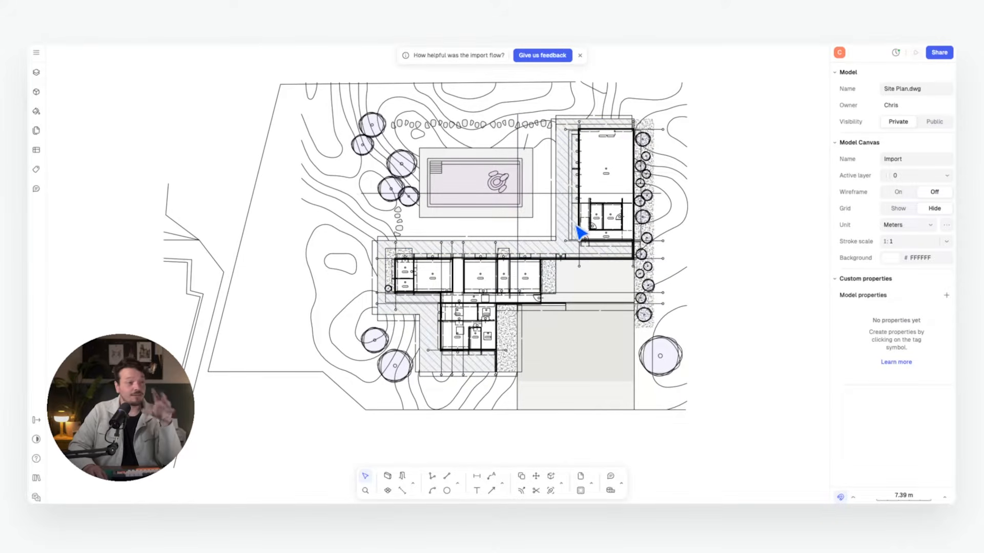
middle_click_drag(513, 229, 467, 215)
scroll(606, 276, "up", 5)
middle_click_drag(419, 248, 468, 181)
middle_click_drag(532, 185, 531, 283)
scroll(534, 236, "down", 2)
middle_click_drag(445, 197, 476, 221)
middle_click_drag(475, 365, 358, 236)
middle_click_drag(723, 346, 739, 355)
scroll(739, 355, "down", 5)
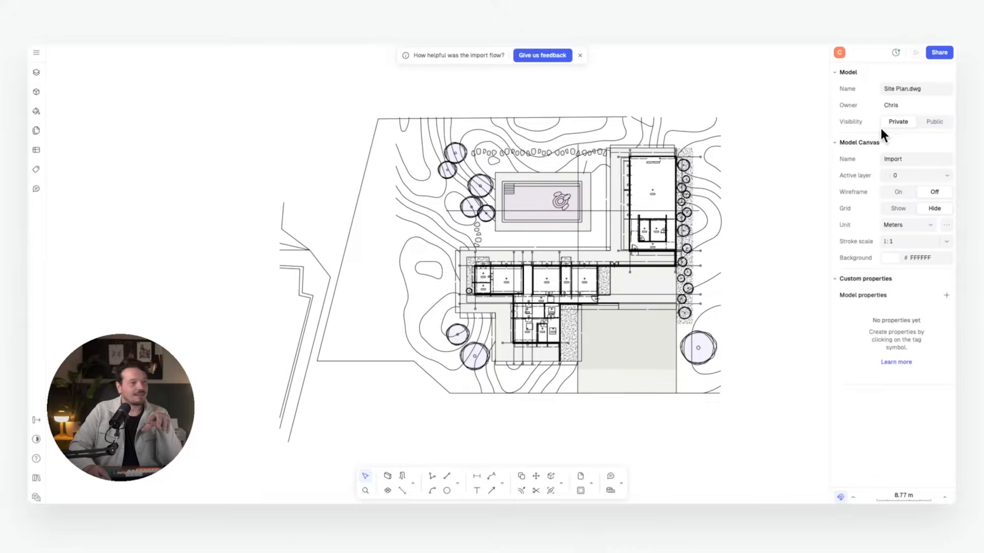
middle_click_drag(773, 185, 717, 185)
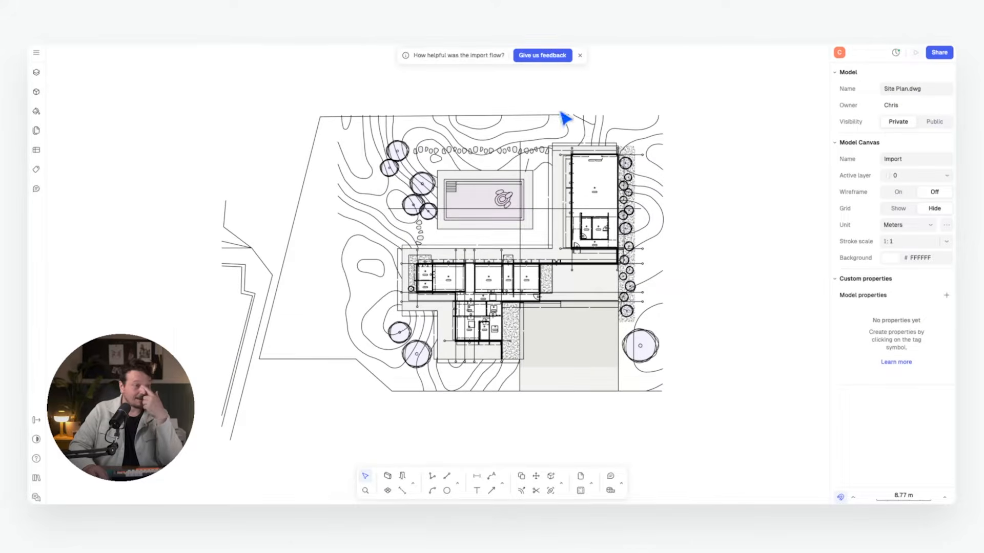
Show the model's layer list and look through the imported layers.
left_click(37, 72)
scroll(119, 208, "down", 5)
scroll(118, 212, "down", 4)
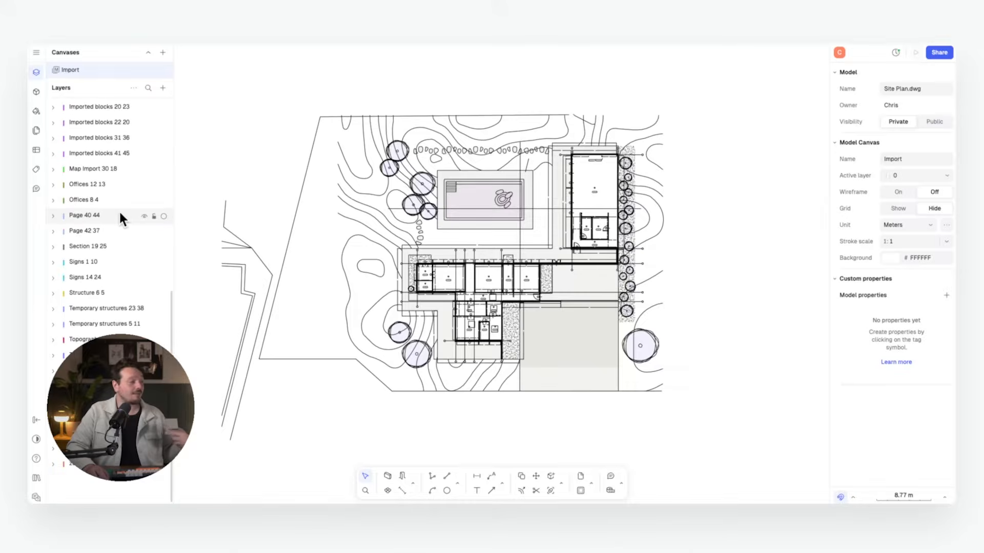
scroll(119, 231, "up", 10)
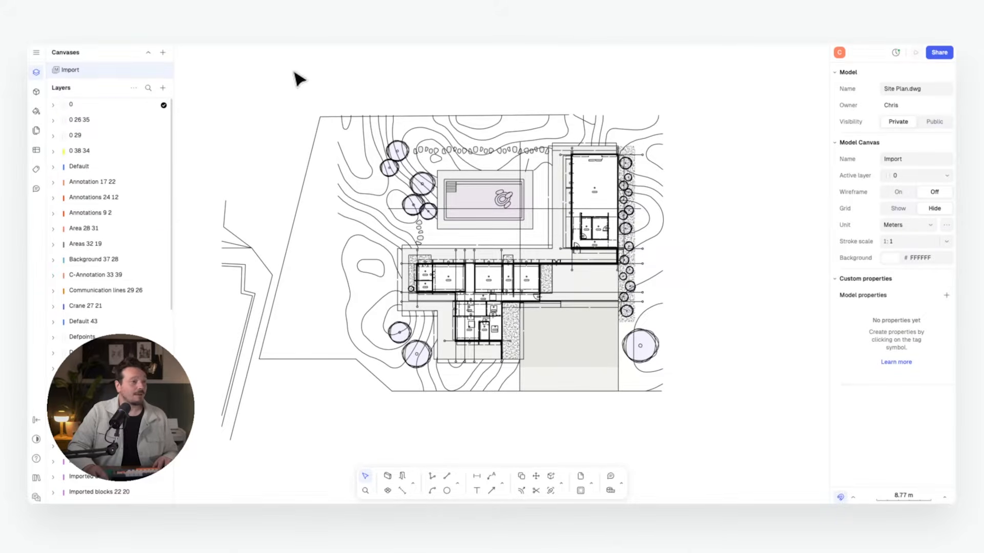
middle_click_drag(307, 101, 333, 105)
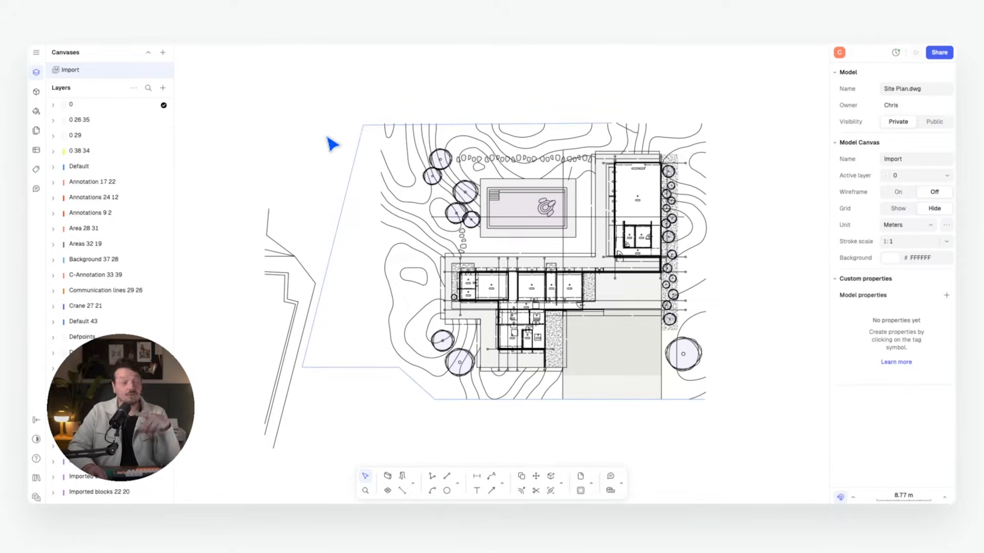
left_click(37, 51)
mouse_move(102, 123)
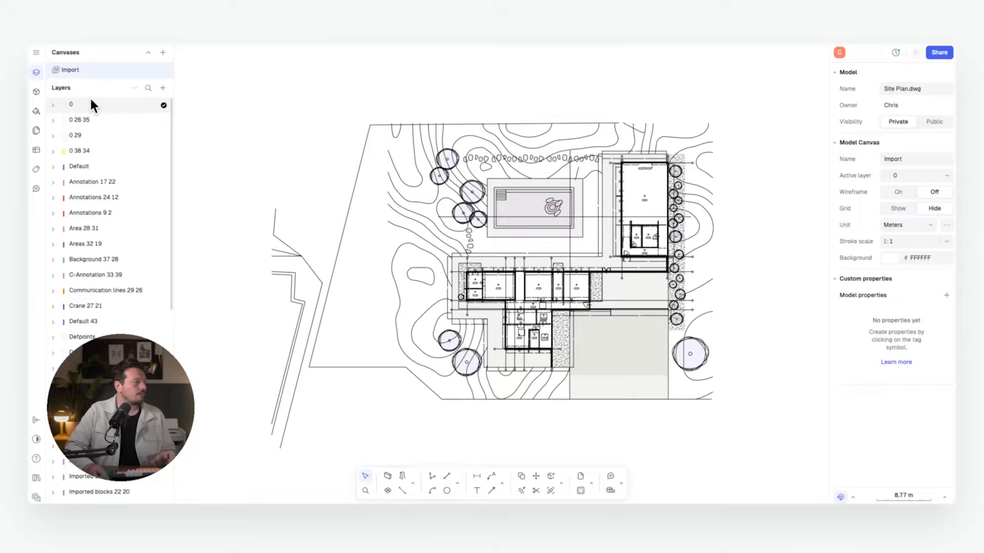
Select all imported layers, from layer 0 to the last in the list, and lock them.
left_click(91, 100)
scroll(126, 215, "down", 10)
left_click(103, 464, "shift")
scroll(93, 260, "up", 10)
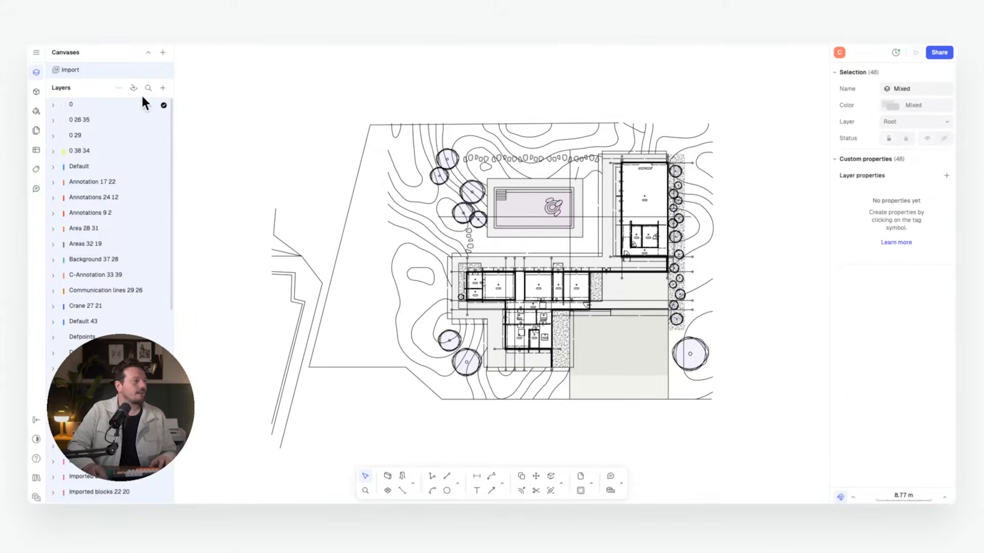
right_click(109, 105)
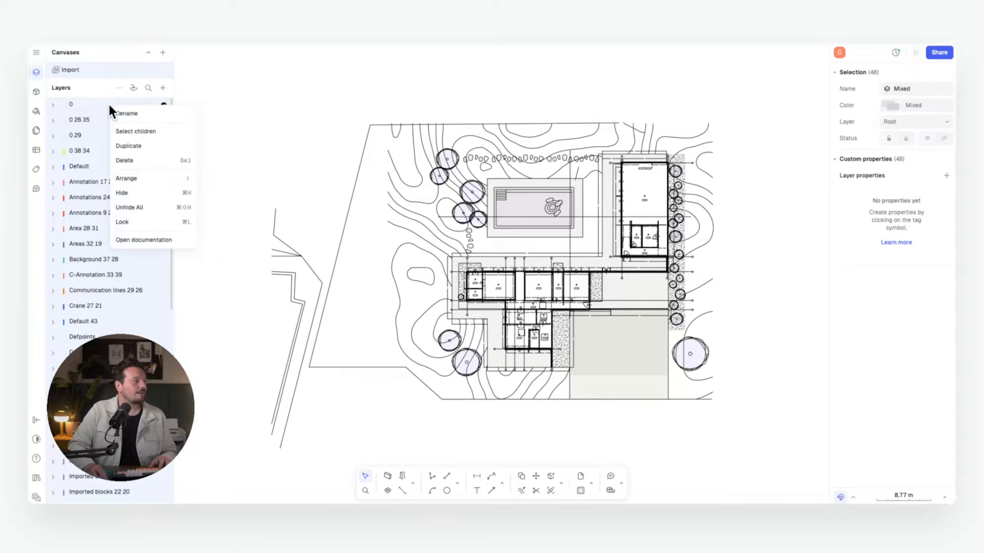
left_click(147, 221)
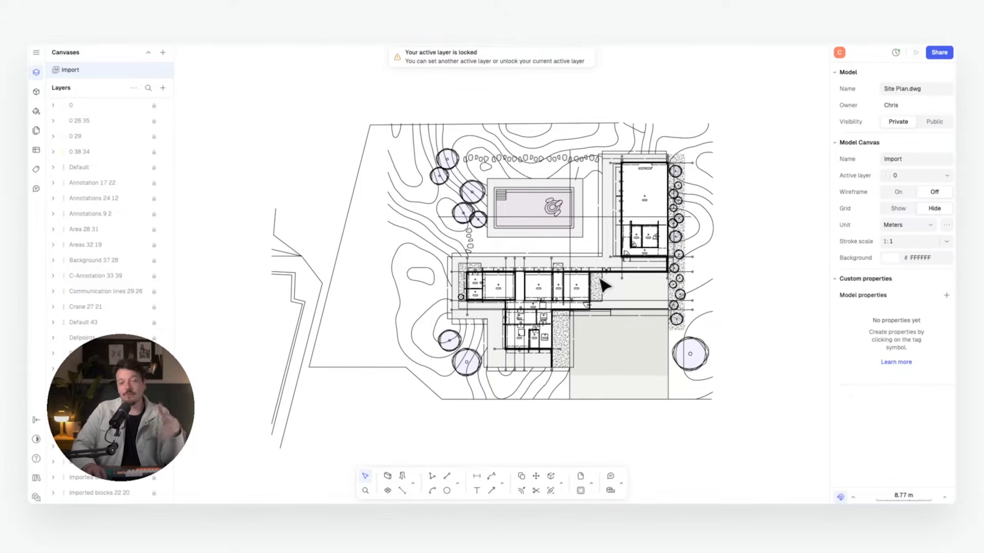
Create a new layer named Walls above layer 0 and clear the selection.
left_click(61, 101)
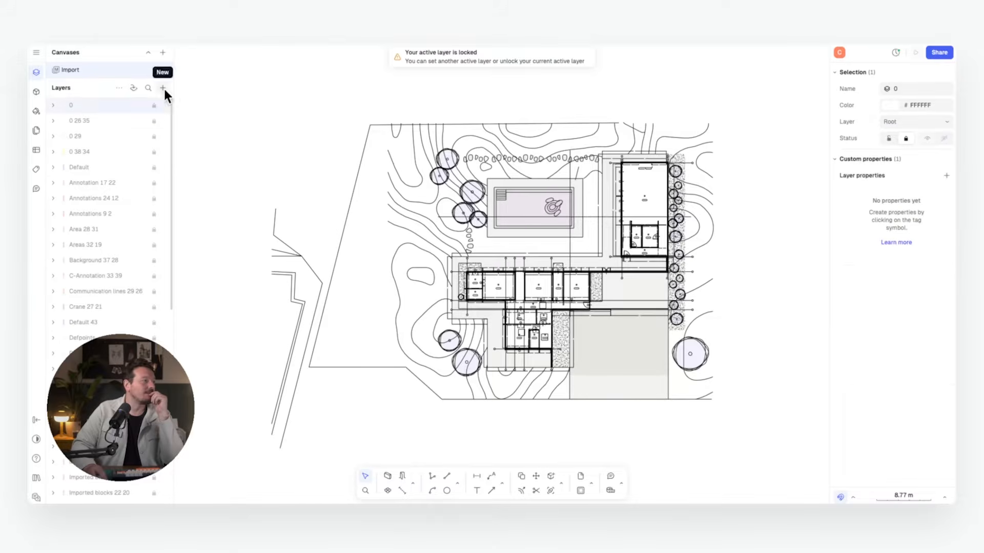
left_click(163, 88)
left_click(171, 105)
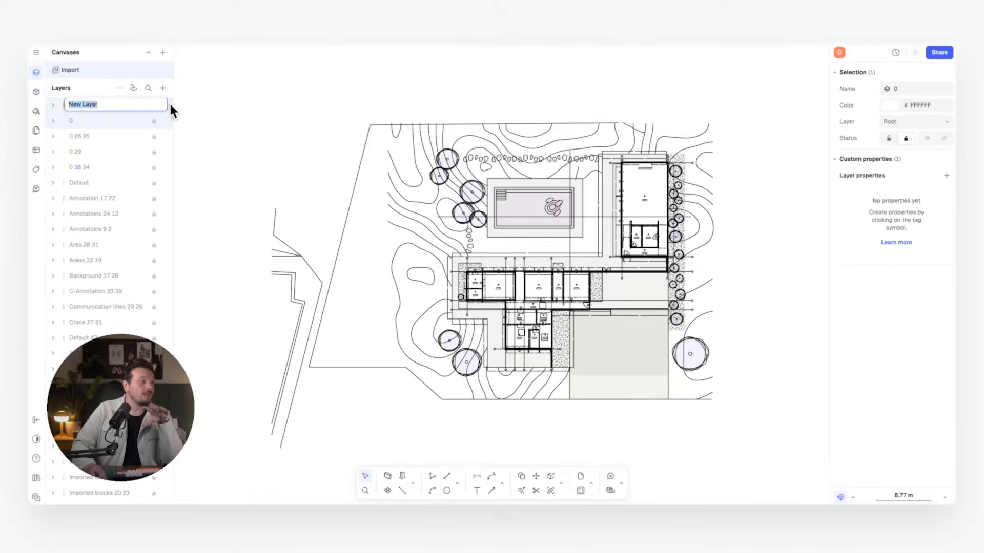
type("Walls")
key("Return")
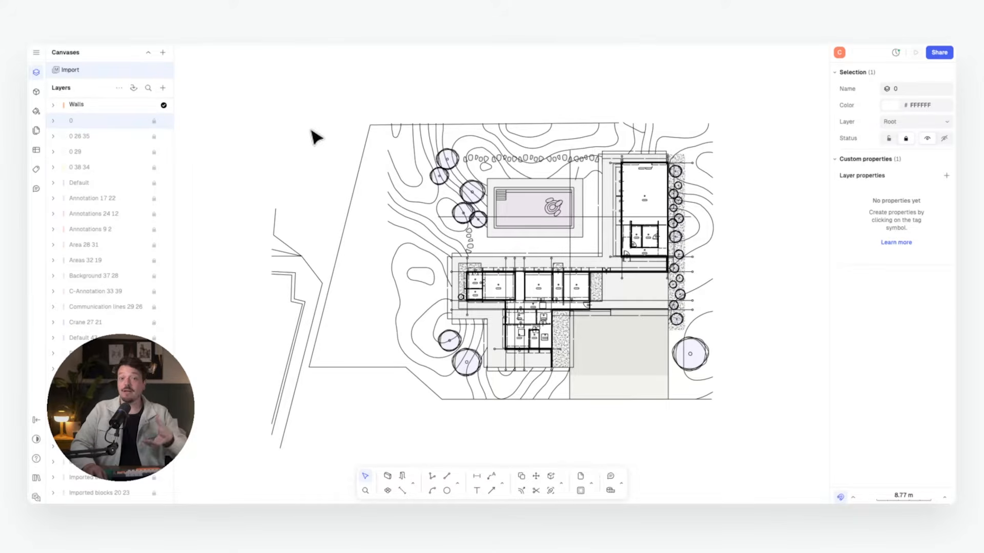
left_click(385, 105)
Examine the room layout and wall arrangement of the house's main wing.
scroll(605, 234, "right", 2)
scroll(605, 233, "down", 1)
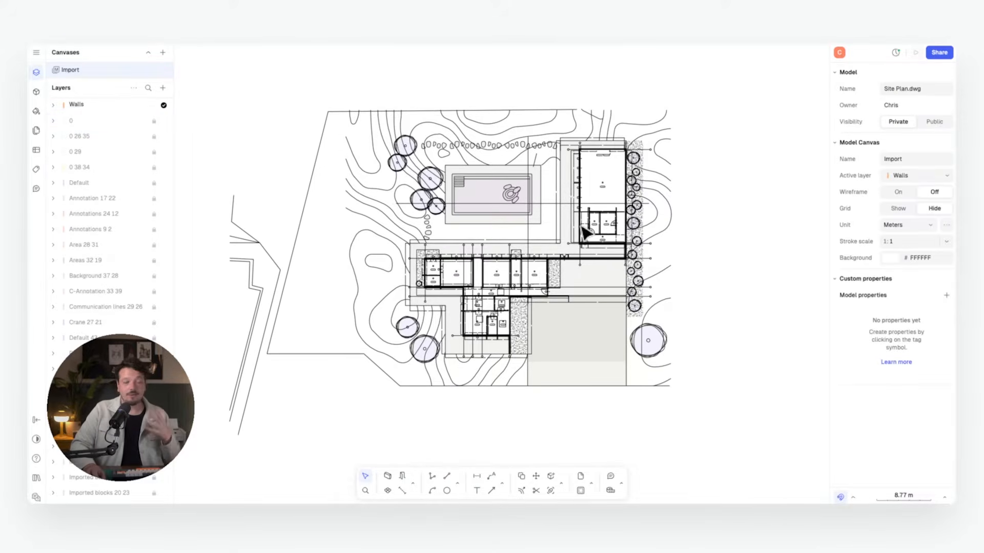
scroll(586, 263, "up", 10)
scroll(484, 241, "down", 3)
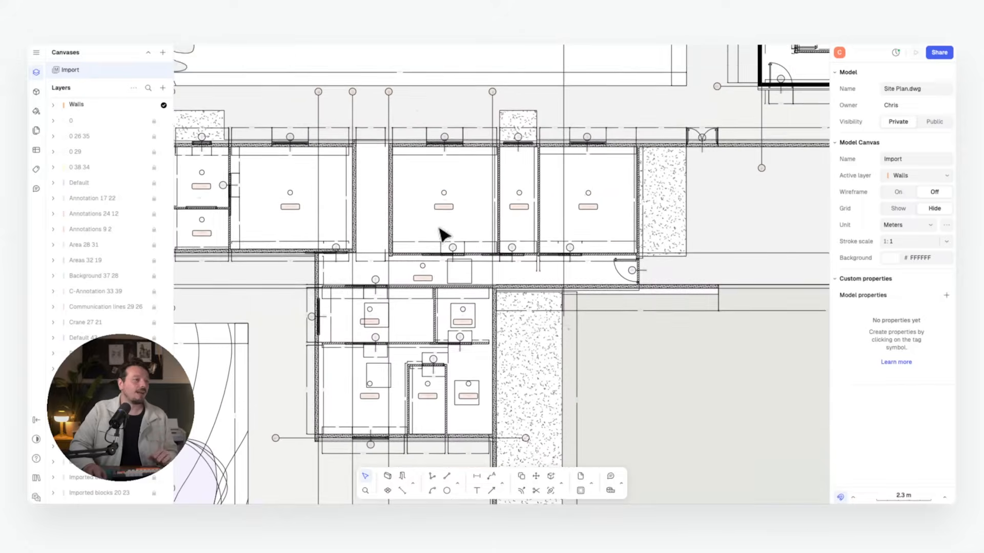
middle_click_drag(421, 205, 450, 187)
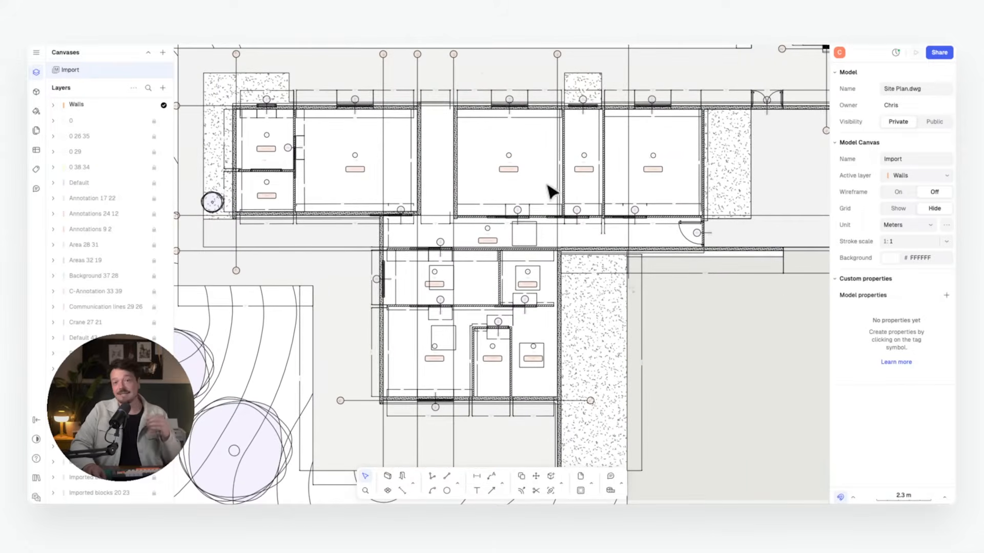
middle_click_drag(553, 191, 510, 204)
middle_click_drag(578, 183, 522, 215)
middle_click_drag(598, 169, 375, 268)
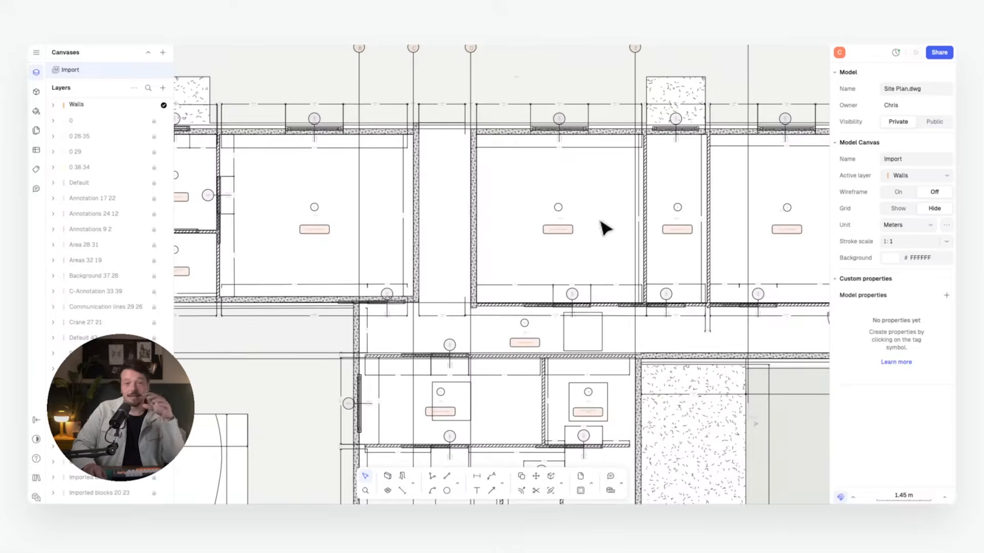
middle_click_drag(599, 220, 482, 236)
middle_click_drag(603, 164, 521, 190)
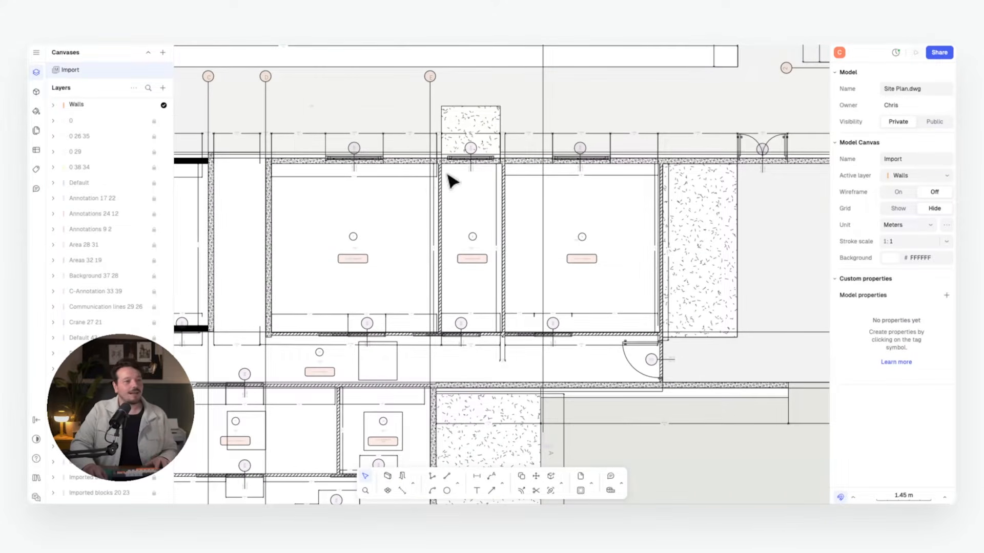
Inspect the speckled exterior wall and its junction with the hatched partition near window W02.
scroll(448, 184, "up", 1)
scroll(259, 155, "up", 10)
middle_click_drag(758, 241, 462, 157)
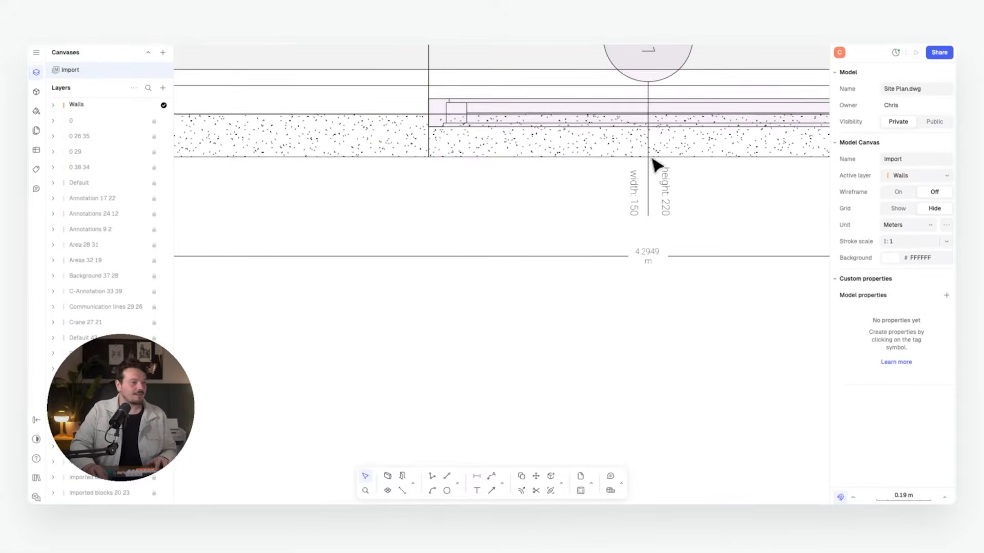
middle_click_drag(707, 168, 224, 132)
middle_click_drag(589, 146, 571, 161)
scroll(548, 220, "down", 5)
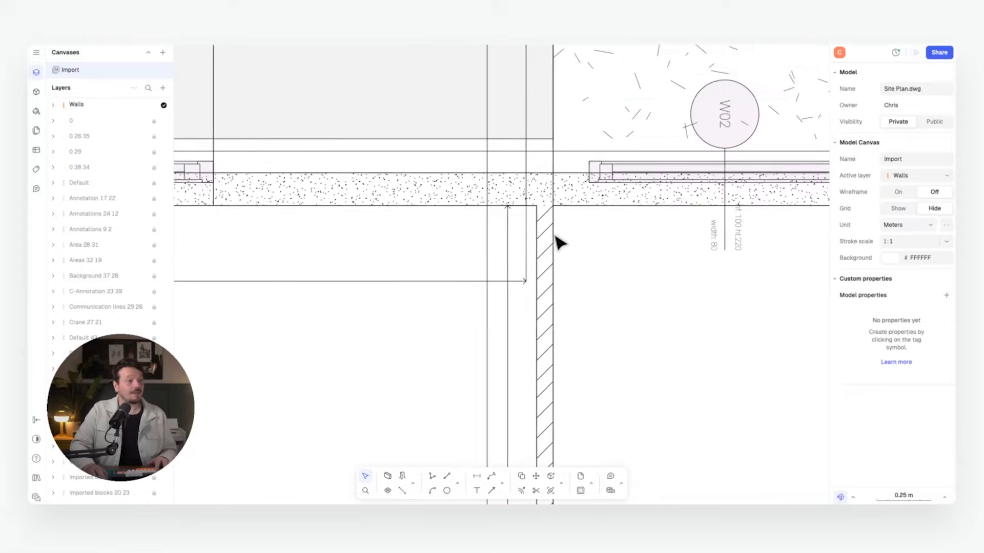
middle_click_drag(496, 238, 559, 231)
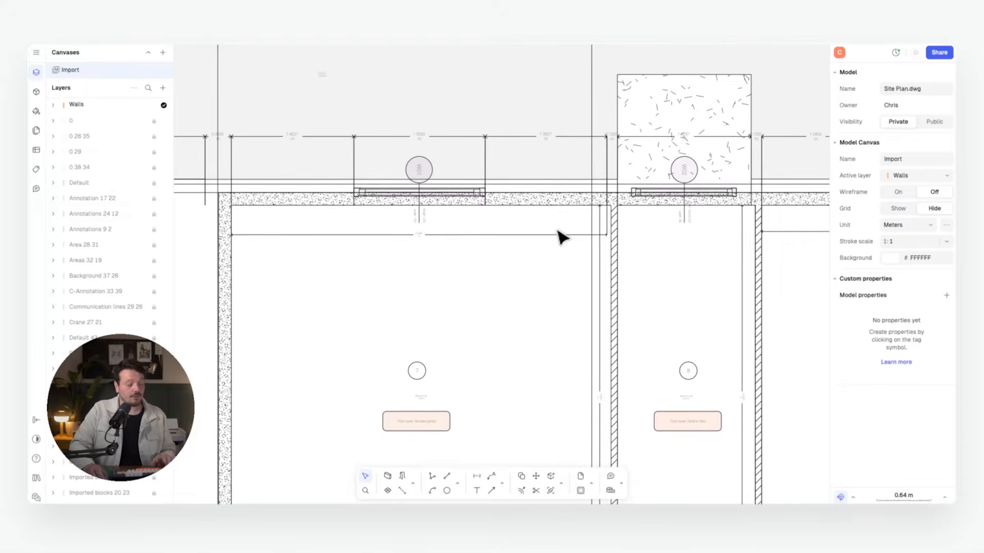
Measure the thickness of the speckled exterior wall with the Line tool, without keeping the line.
scroll(564, 221, "up", 9)
key("l")
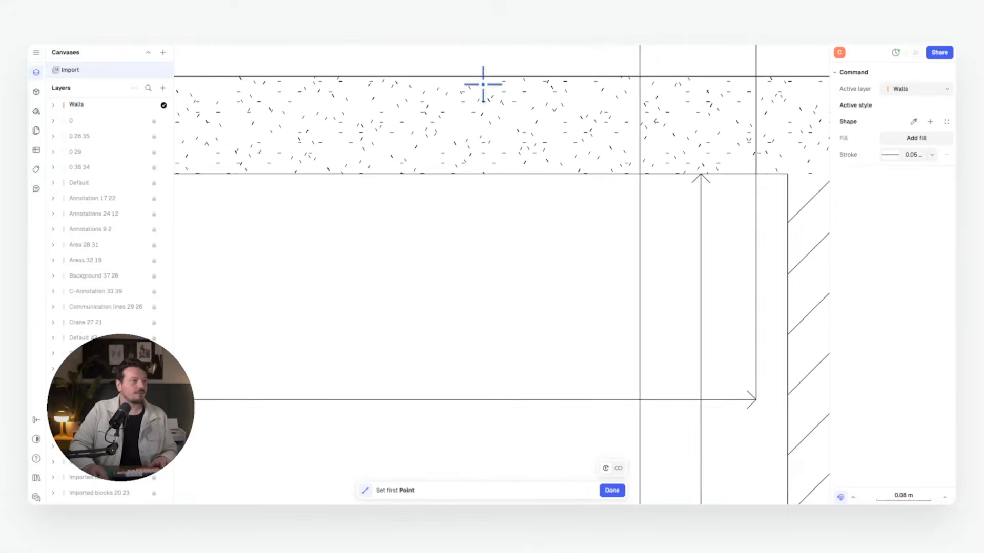
left_click(482, 76)
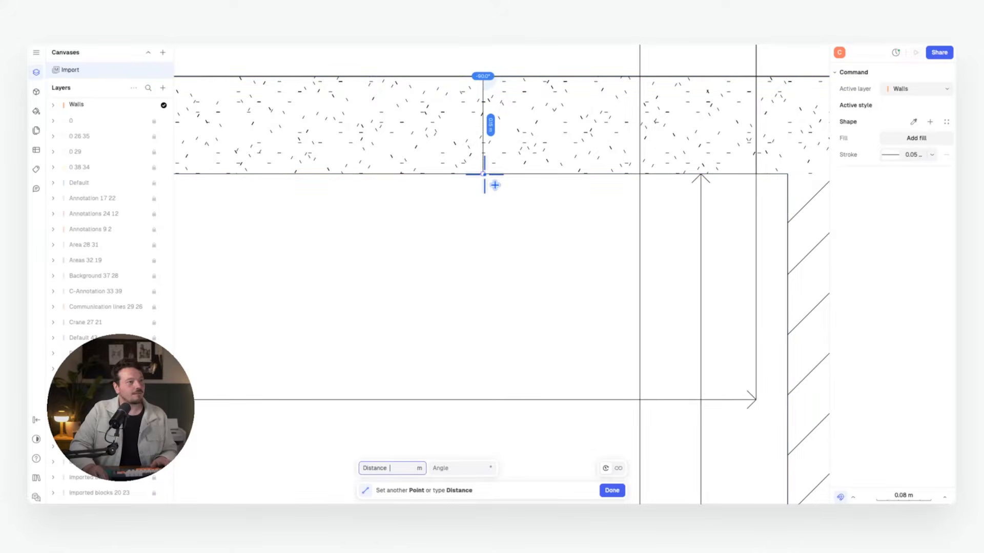
scroll(484, 175, "down", 10)
key("Escape")
Set the model's length unit to millimeters.
left_click(920, 498)
mouse_move(901, 367)
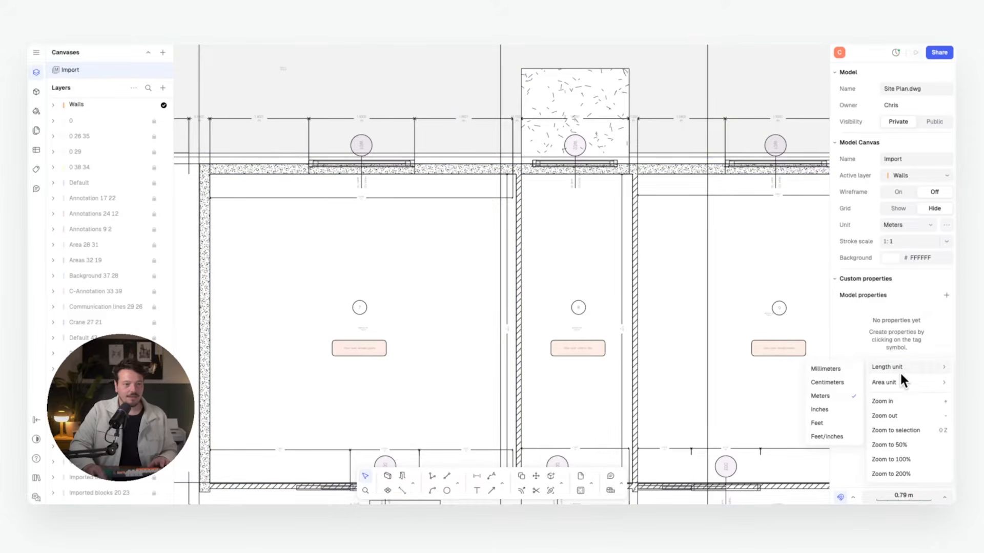
left_click(836, 368)
Measure the exterior wall's thickness again in millimeters with a temporary line between its two faces.
scroll(545, 242, "up", 2)
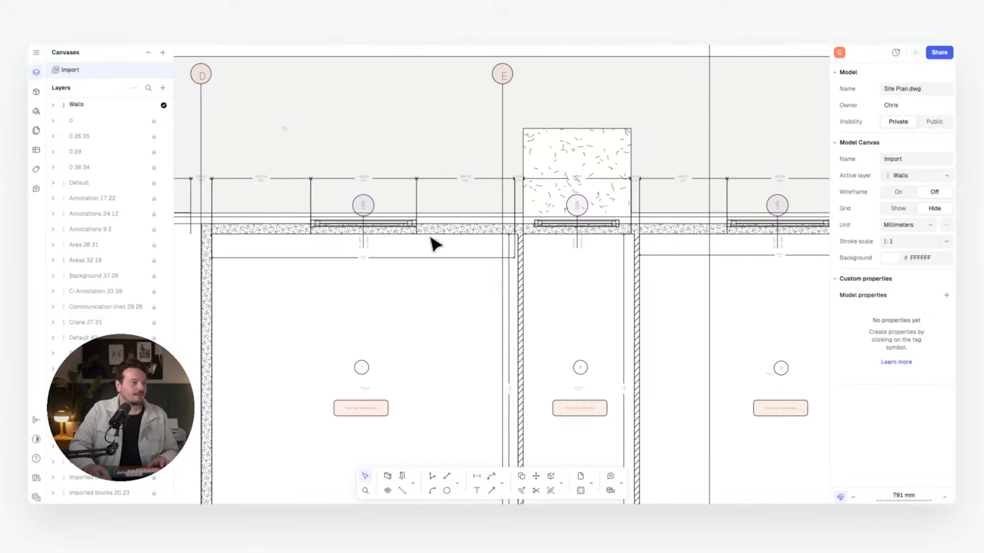
scroll(469, 232, "up", 7)
key("l")
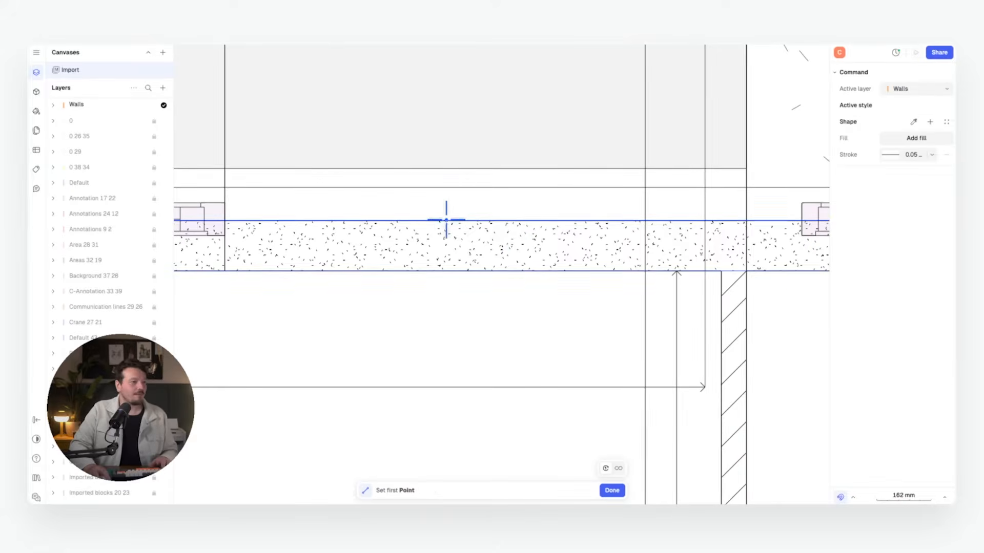
left_click(446, 221)
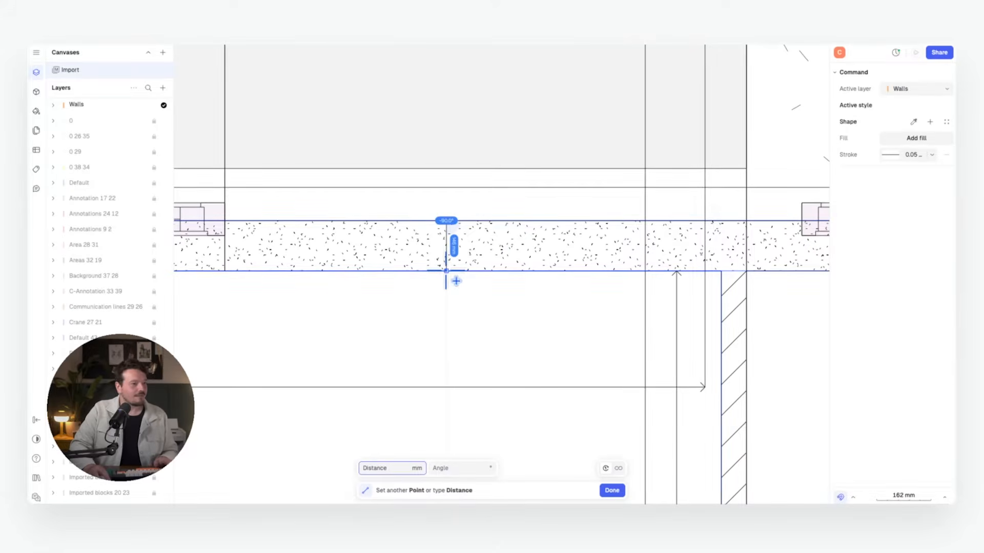
key("Escape")
Draw a horizontal wall about 615 mm long in the room beside window W01 and set its thickness to 150 mm.
scroll(470, 181, "down", 7)
middle_click_drag(451, 224, 481, 213)
scroll(470, 206, "up", 7)
scroll(465, 229, "down", 2)
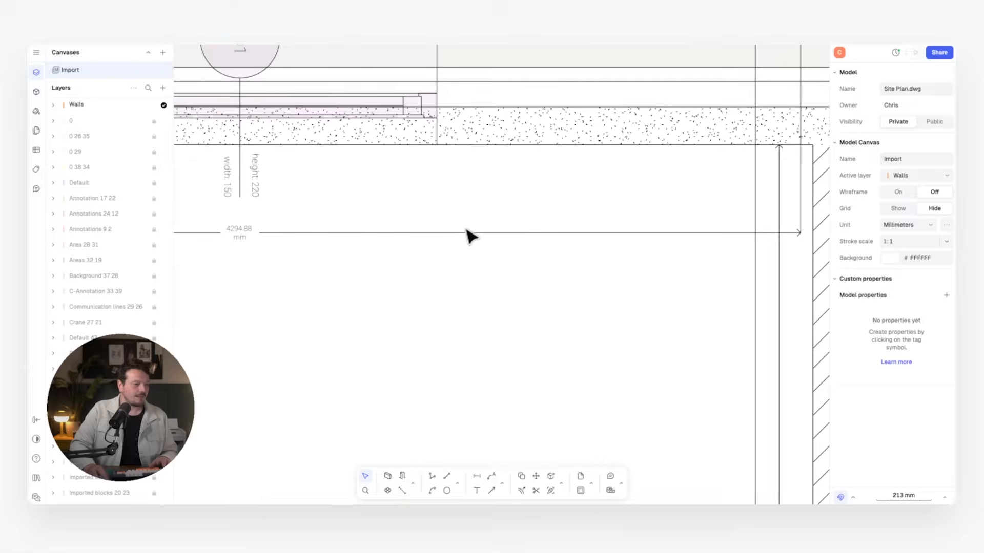
scroll(467, 231, "down", 2)
left_click(386, 474)
left_click(409, 291)
left_click(560, 289)
key("Escape")
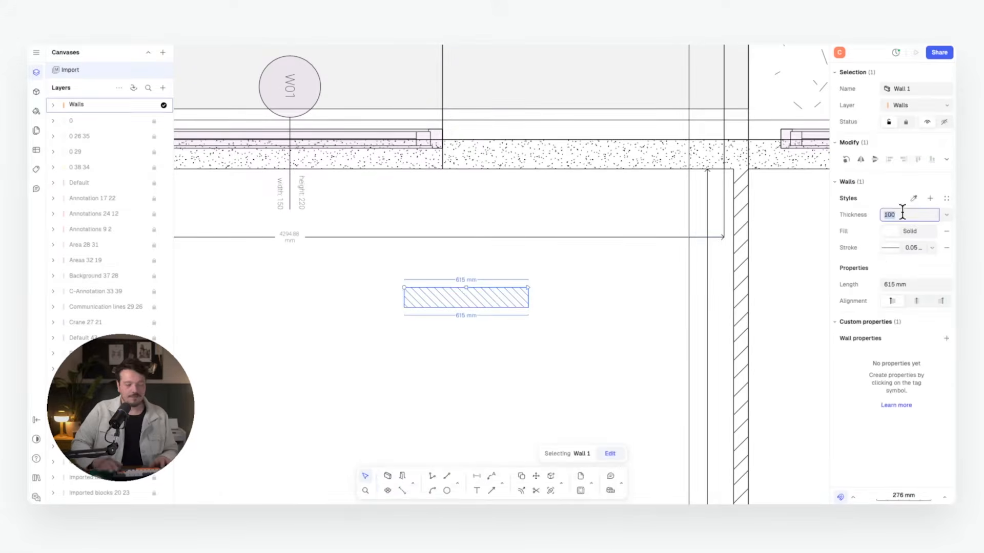
type("150")
key("Return")
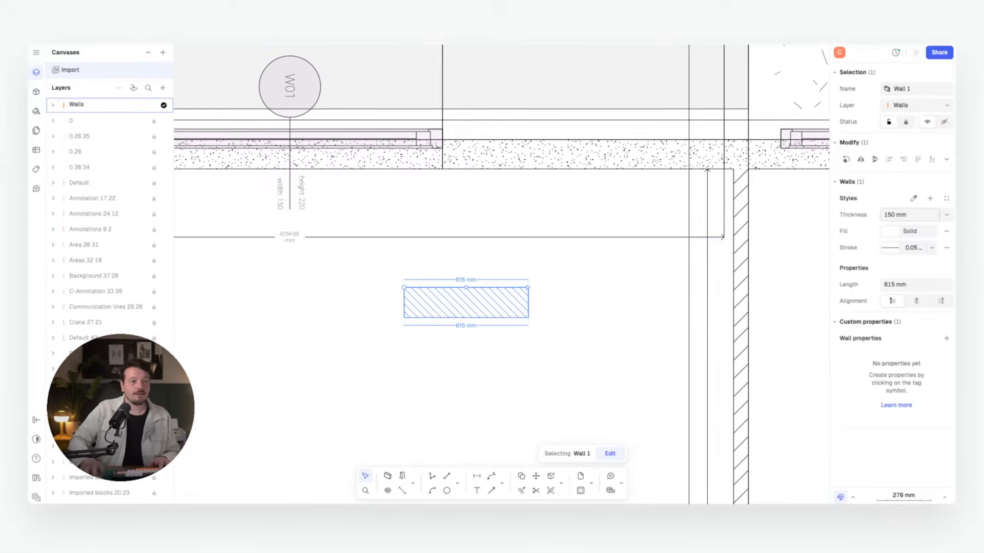
Set the sample wall's fill to solid red FF0000.
left_click(890, 231)
left_click(808, 190)
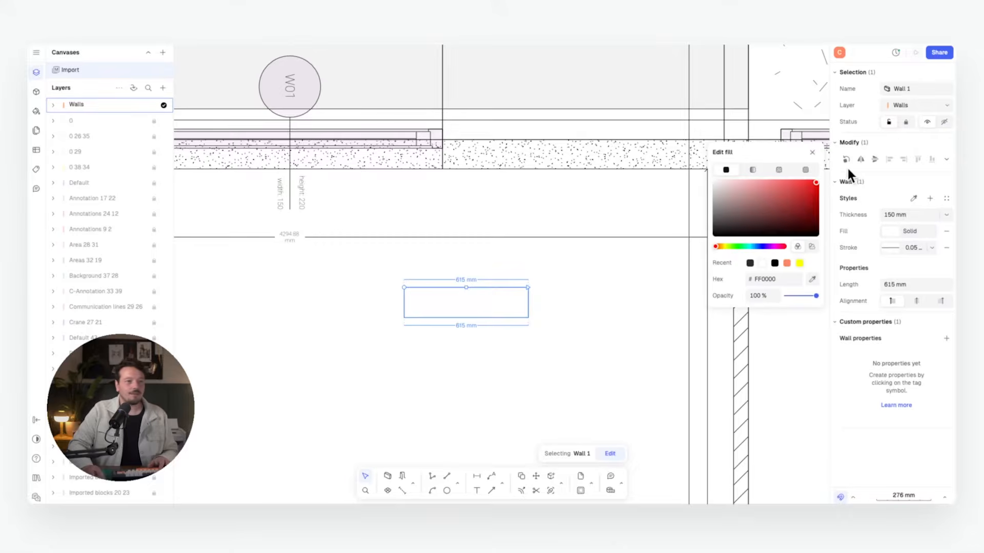
left_click(545, 292)
Save the red 150 mm wall's appearance as a new wall style named External Wall.
left_click(531, 303)
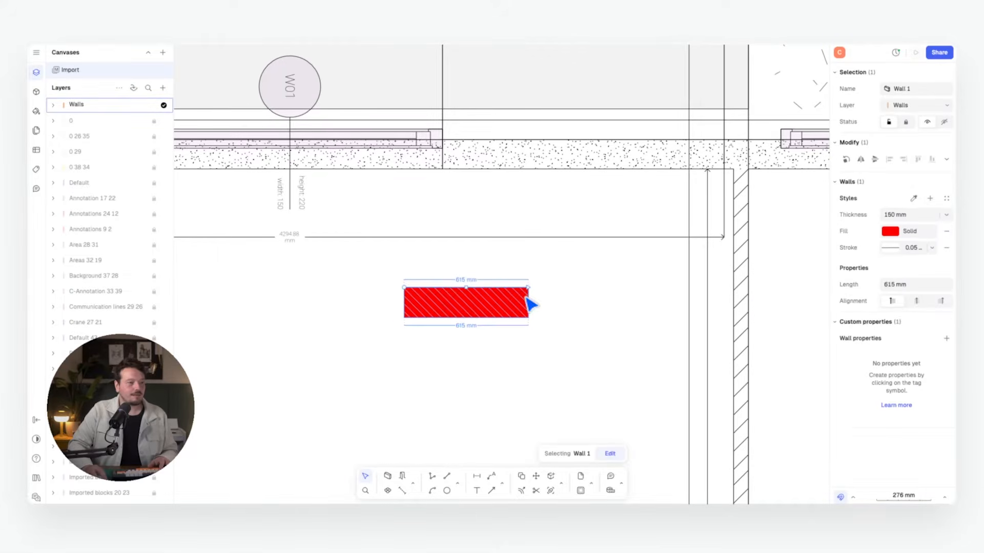
left_click(930, 198)
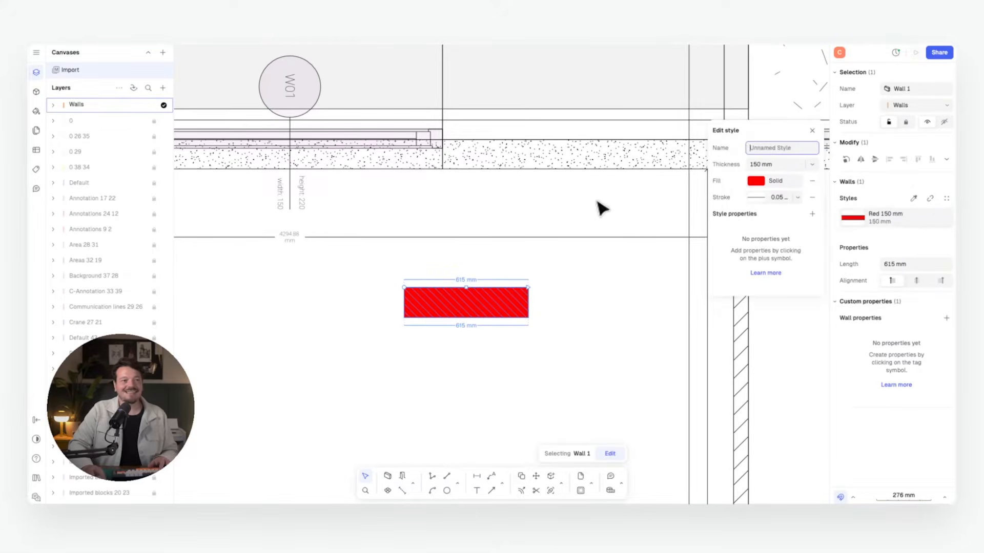
type("External")
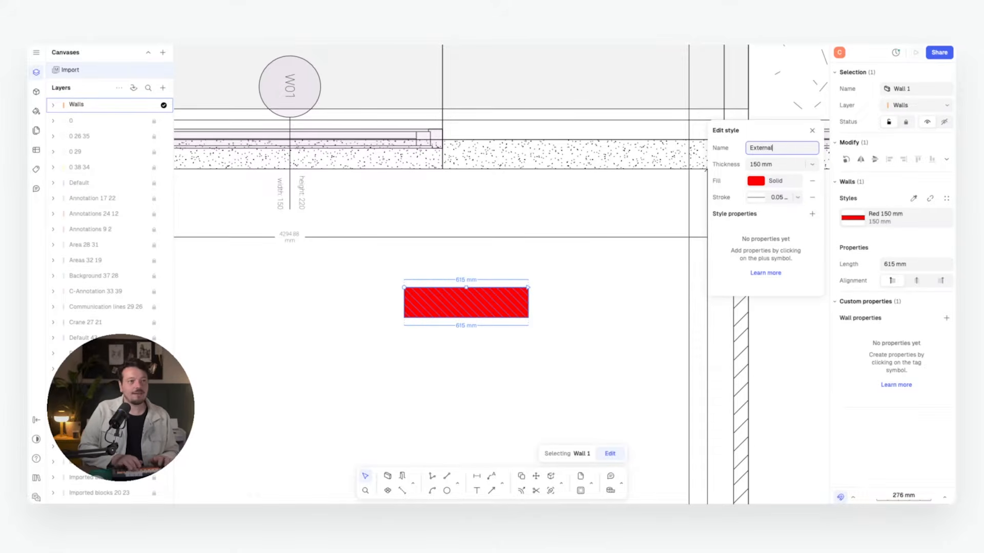
key("Return")
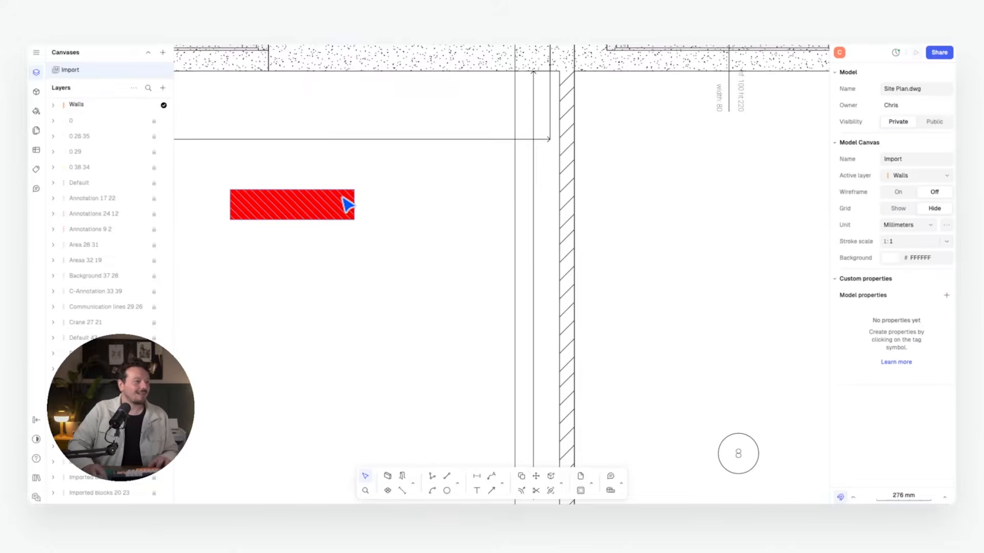
Draw a second horizontal sample wall about 649 mm long just below the red one.
left_click(343, 198)
key("w")
left_click(229, 252)
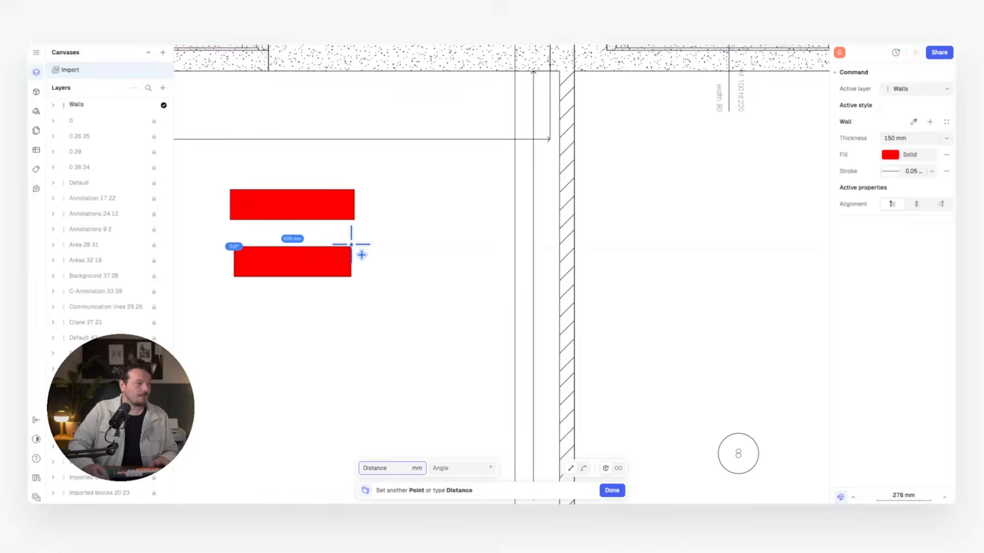
left_click(359, 252)
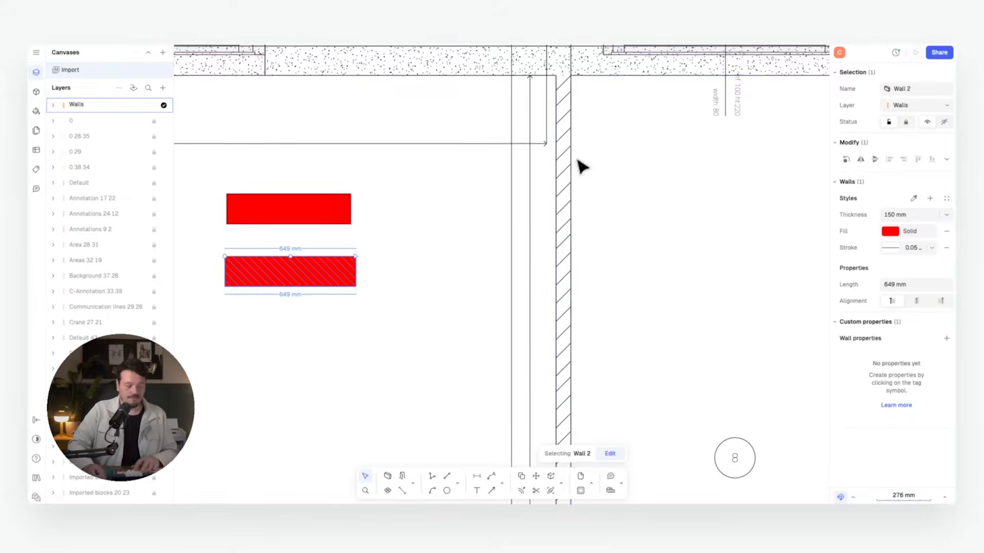
Measure the thickness of the hatched interior partition with a temporary line between its two faces.
key("l")
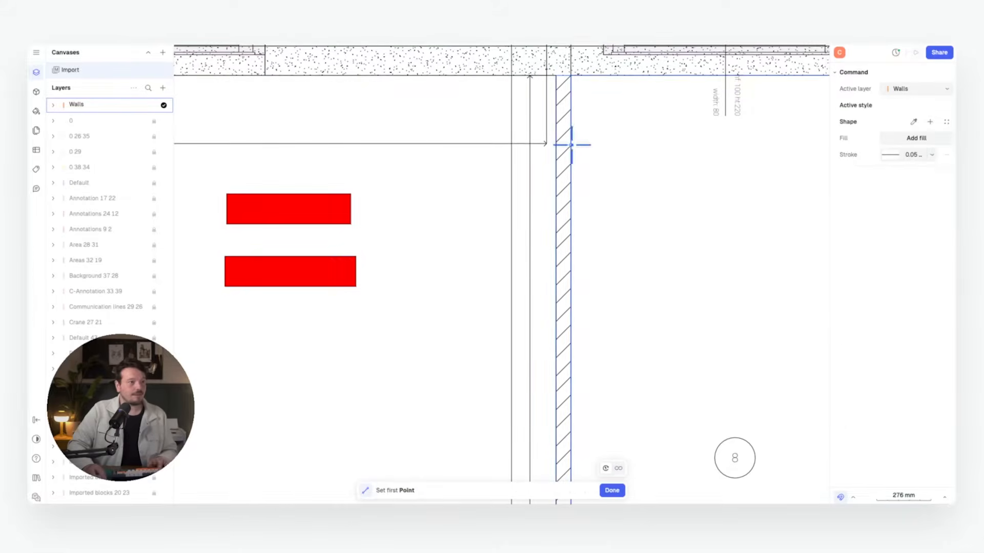
left_click(556, 144)
scroll(564, 151, "down", 5)
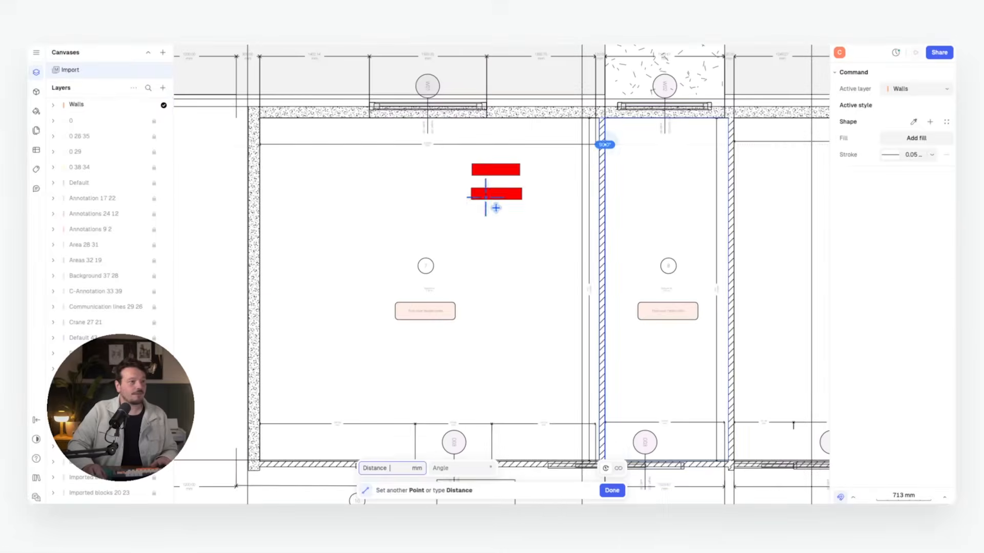
Set the second sample wall's thickness to 75 mm and its fill to solid green 00FF2B.
left_click(507, 210)
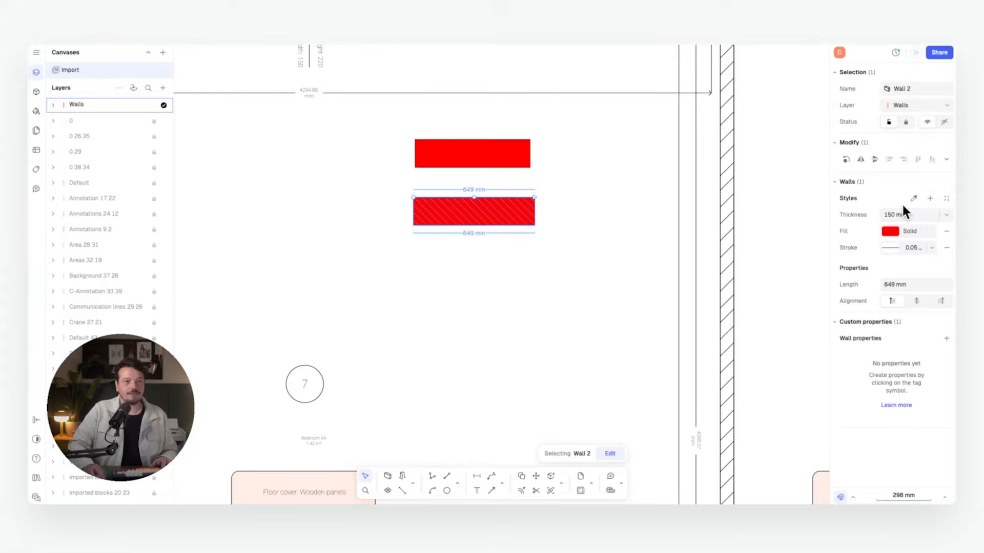
left_click(901, 211)
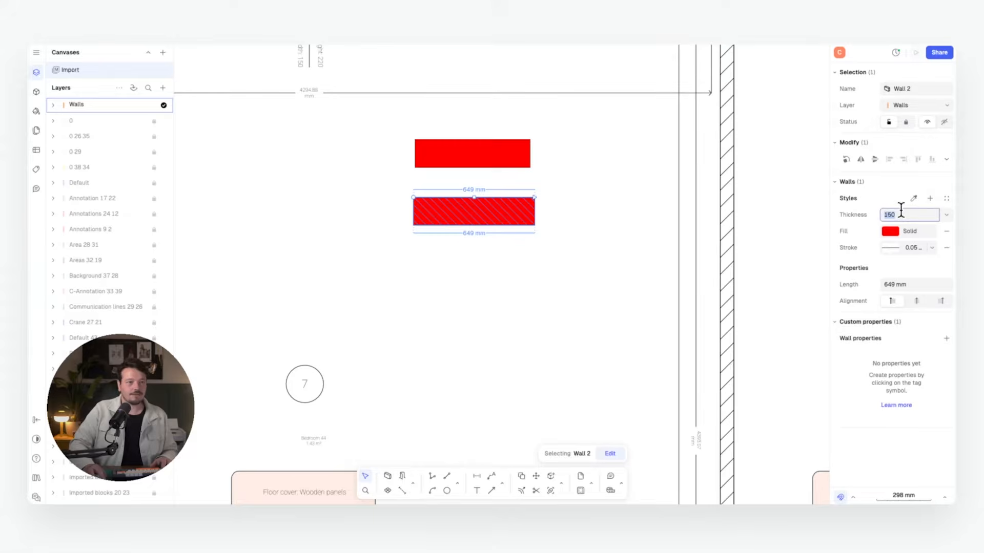
key("Return")
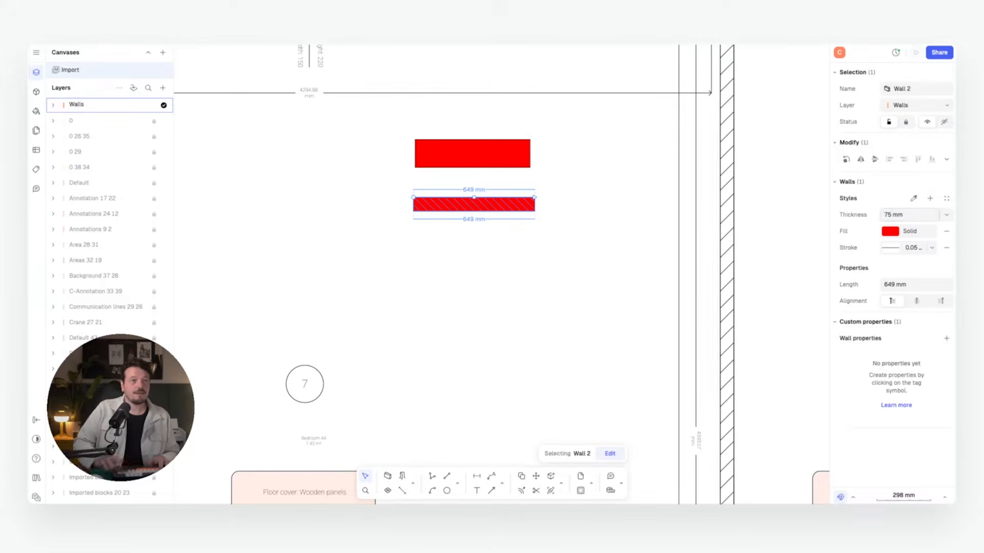
left_click(893, 231)
left_click(740, 246)
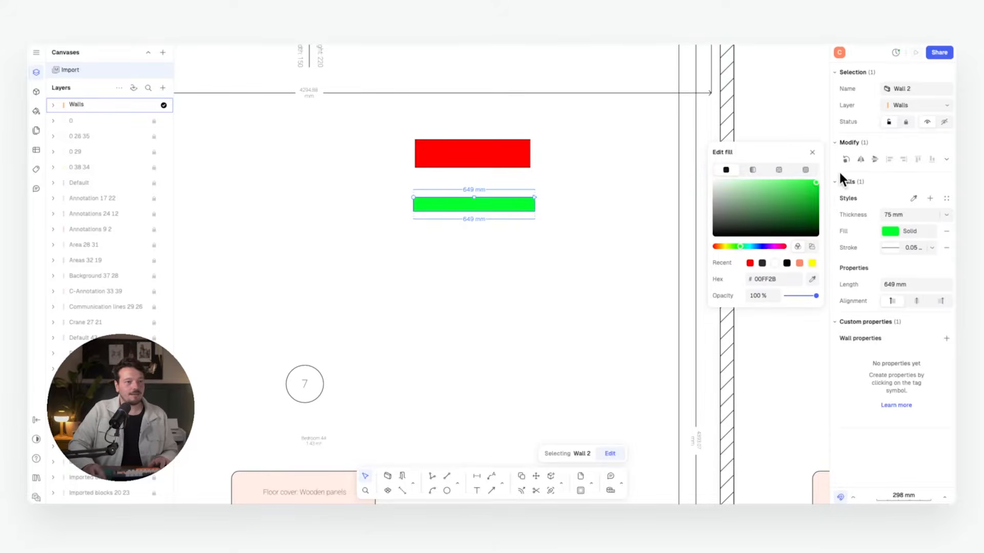
left_click(585, 200)
Save the green 75 mm wall's appearance as a new wall style named Internal Wall.
left_click(521, 201)
left_click(932, 197)
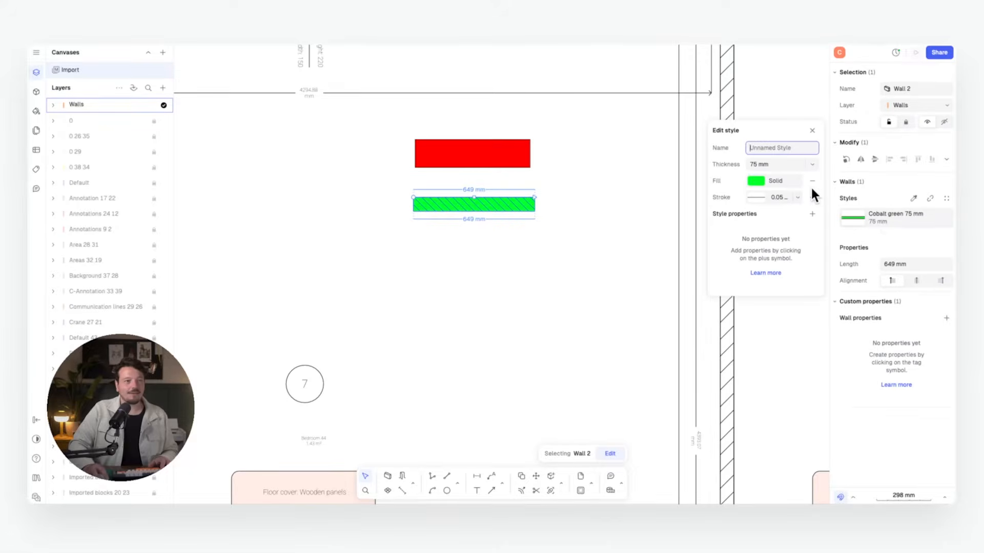
type("Internal Wall")
key("Return")
key("Escape")
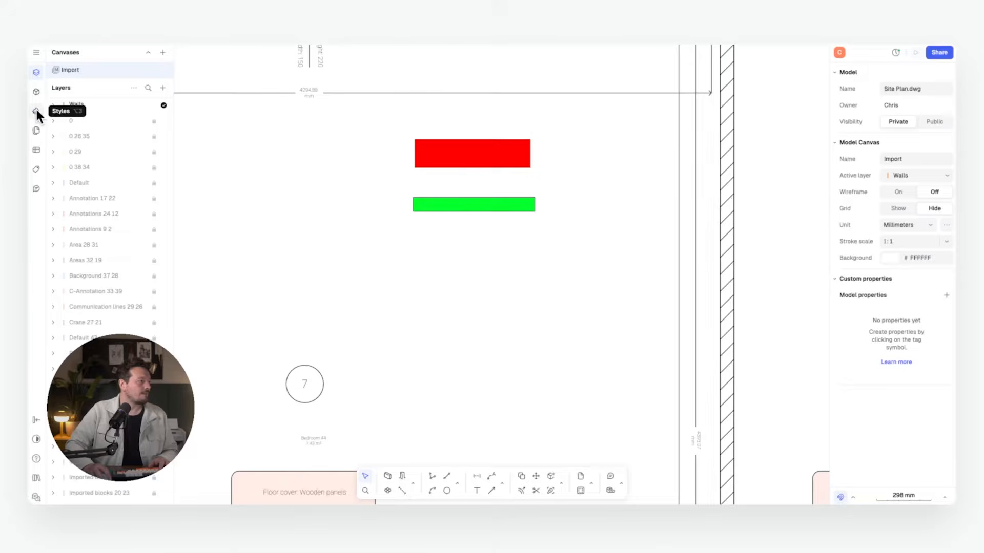
Show the in-model styles and find the saved wall styles in the Walls group.
left_click(36, 111)
scroll(124, 174, "down", 10)
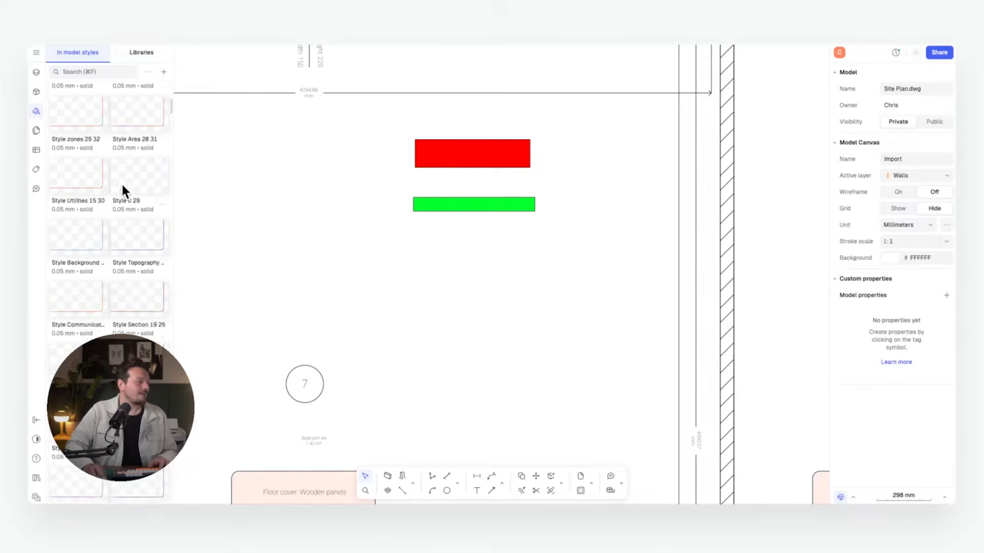
left_click_drag(170, 147, 170, 179)
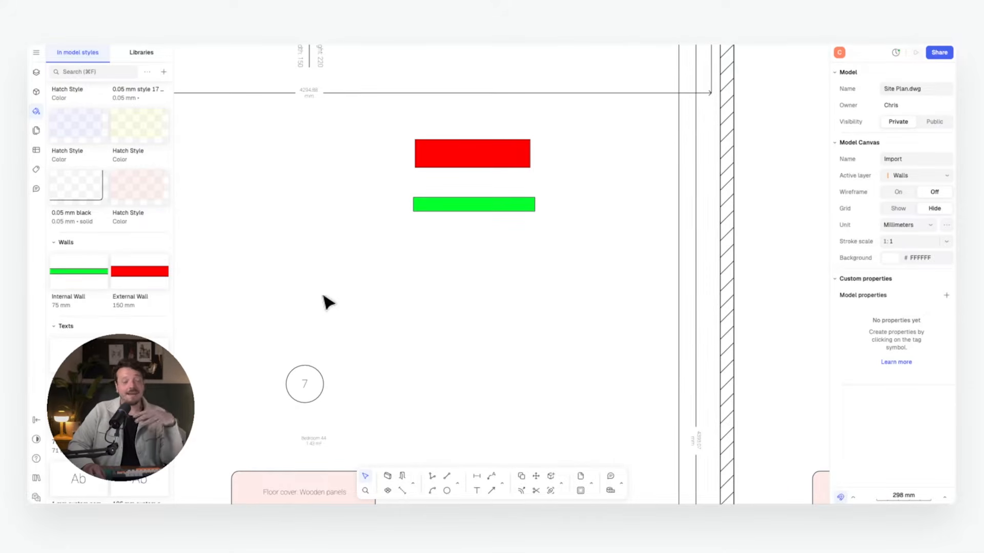
Draw a wall about 4561 mm long along the outer face of room 7's exterior wall, past window W01.
scroll(439, 329, "up", 3)
scroll(505, 164, "down", 5, "ctrl")
key("w")
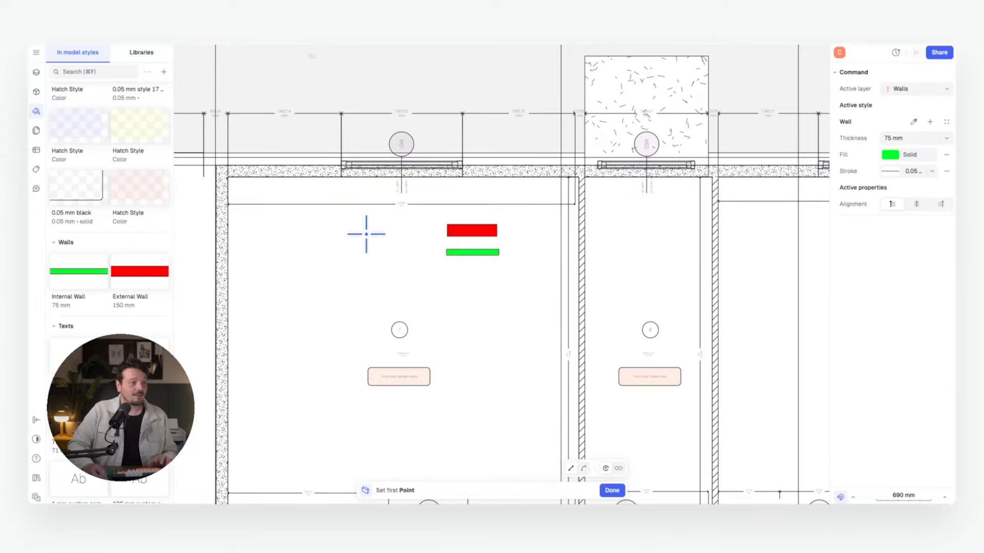
left_click(215, 166)
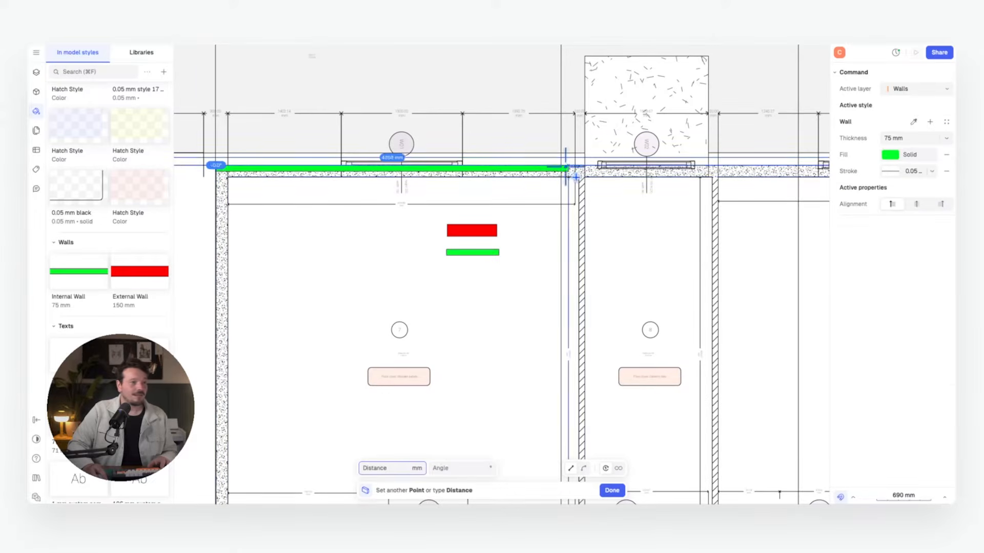
left_click(584, 167)
key("Escape")
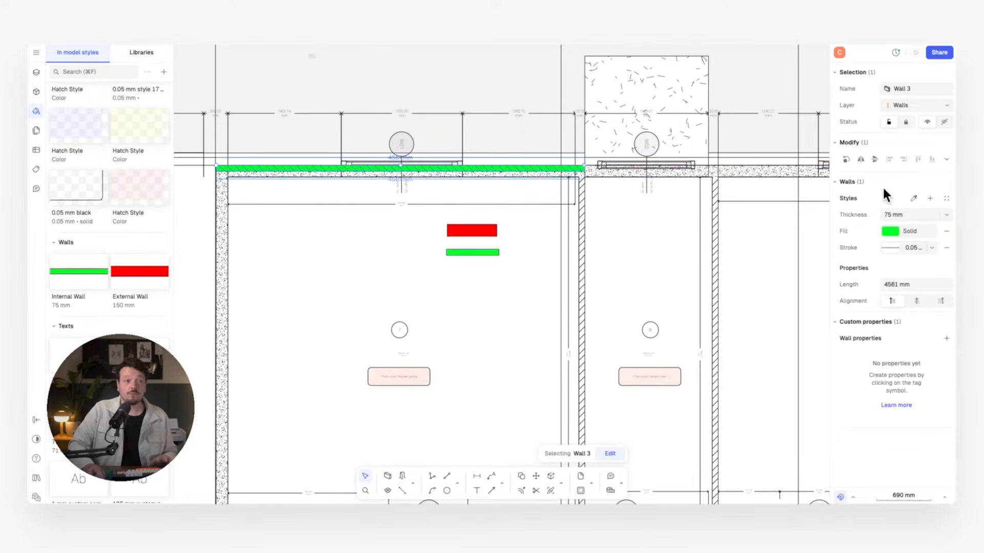
Apply the External Wall style to the new facade wall by picking it from the red sample wall.
left_click(914, 198)
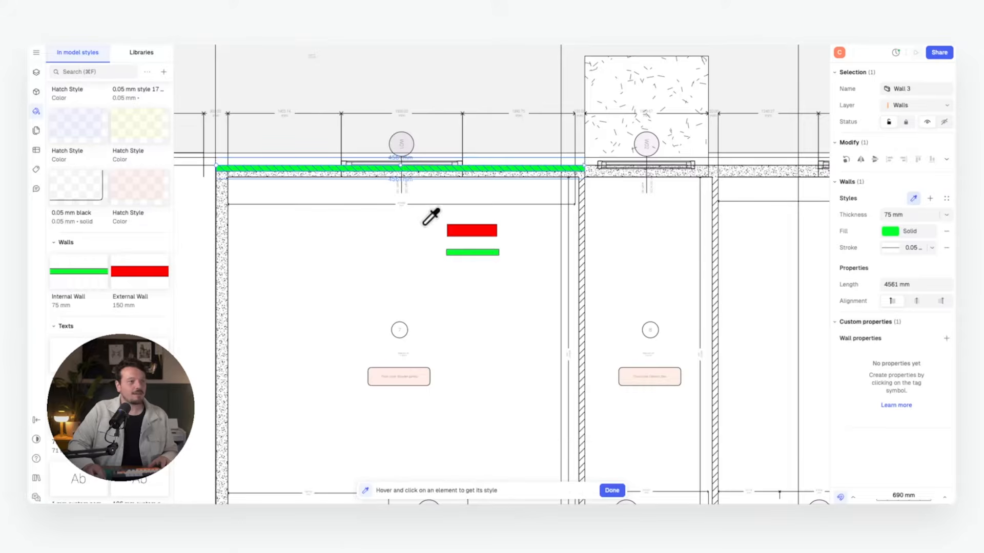
left_click(464, 229)
left_click(520, 252)
scroll(369, 167, "up", 5, "ctrl")
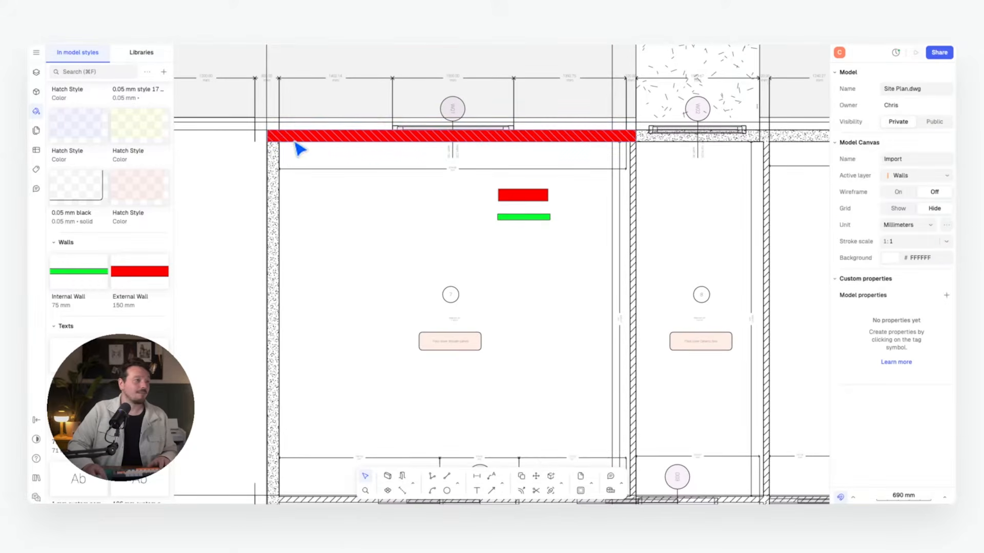
Draw an External Wall from room 7's outer corner along the whole upper facade to its far corner.
left_click(308, 144)
scroll(334, 145, "up", 5, "ctrl")
scroll(272, 175, "down", 5)
middle_click_drag(669, 167, 258, 176)
scroll(259, 177, "down", 3)
middle_click_drag(457, 165, 345, 163)
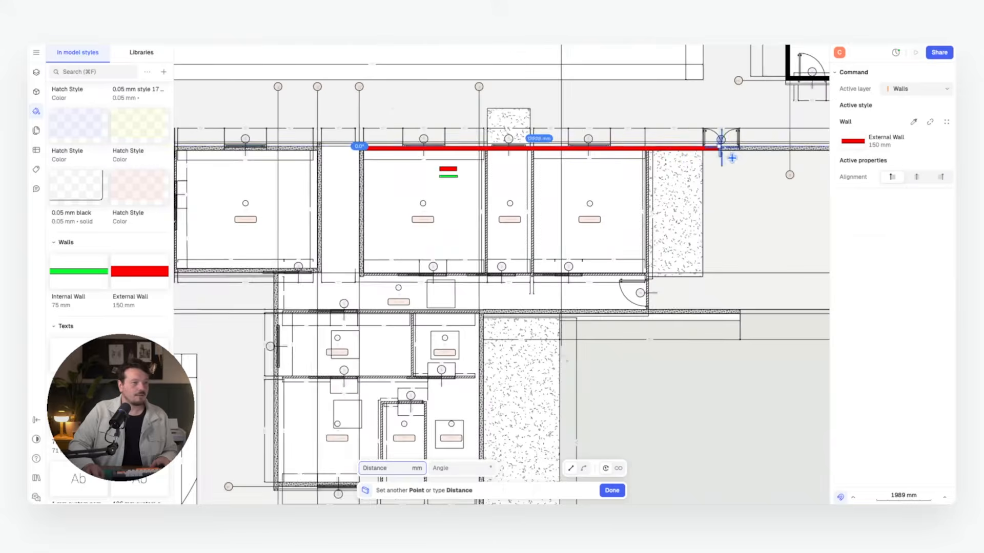
middle_click_drag(724, 153, 466, 153)
scroll(743, 148, "up", 8)
left_click(503, 153)
Continue the External Wall from the far corner along the speckled outer wall of the upper wing.
scroll(512, 223, "down", 5)
middle_click_drag(501, 58, 527, 370)
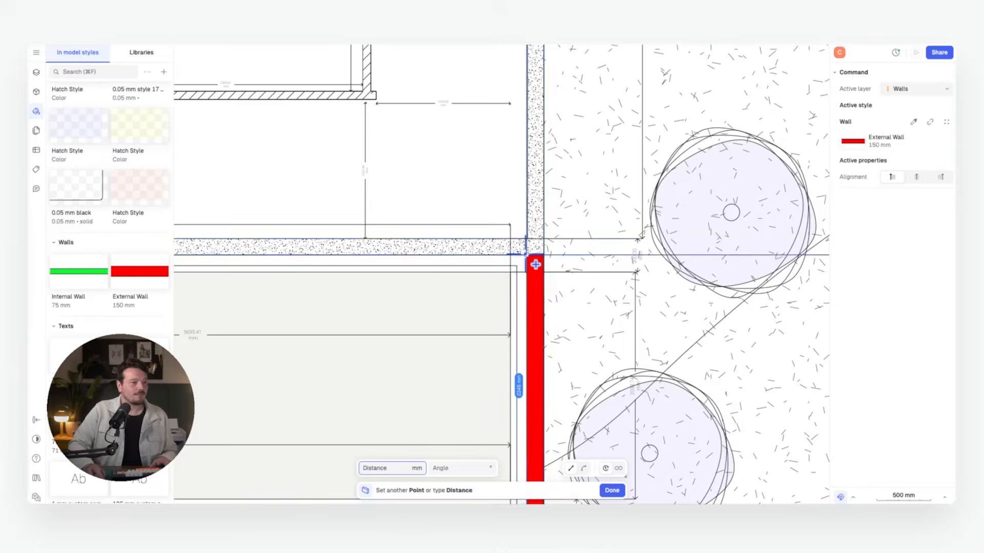
scroll(536, 260, "down", 5)
middle_click_drag(516, 112, 518, 287)
scroll(608, 233, "up", 5)
left_click(611, 235)
Draw External Walls from room 7's inner corner and over the remaining speckled exterior walls of the house.
middle_click_drag(530, 235, 673, 226)
middle_click_drag(209, 221, 385, 191)
scroll(385, 190, "up", 3)
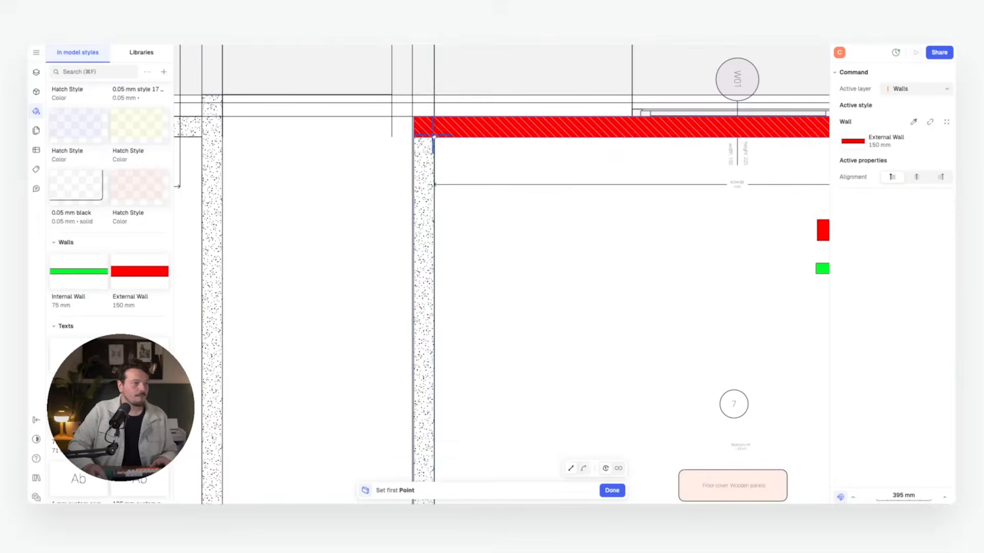
left_click(433, 134)
scroll(445, 188, "down", 5)
scroll(421, 188, "up", 5)
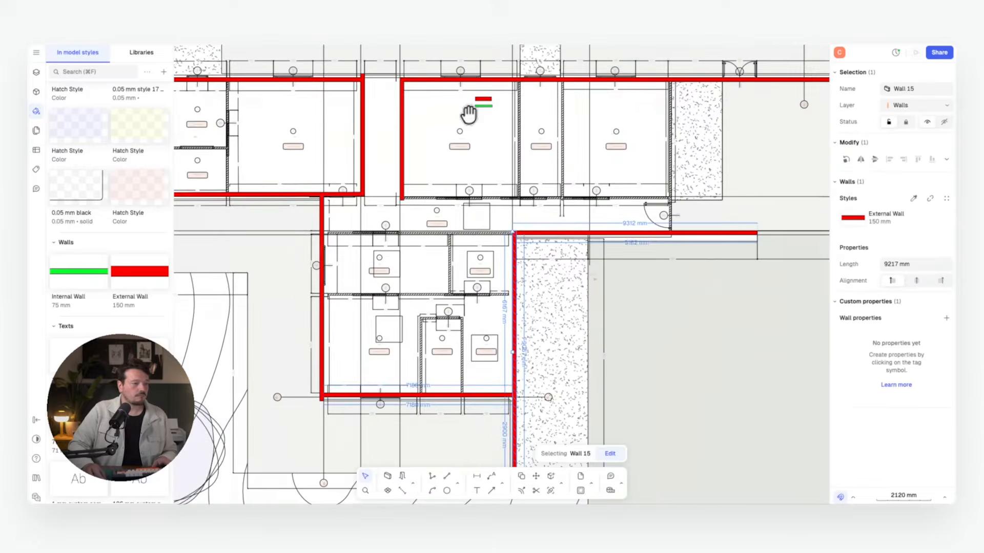
Make Internal Wall the active style of the Wall tool.
scroll(485, 169, "up", 5)
middle_click_drag(468, 115, 494, 183)
scroll(485, 169, "down", 1)
key("w")
left_click(557, 233)
key("Escape")
left_click(946, 122)
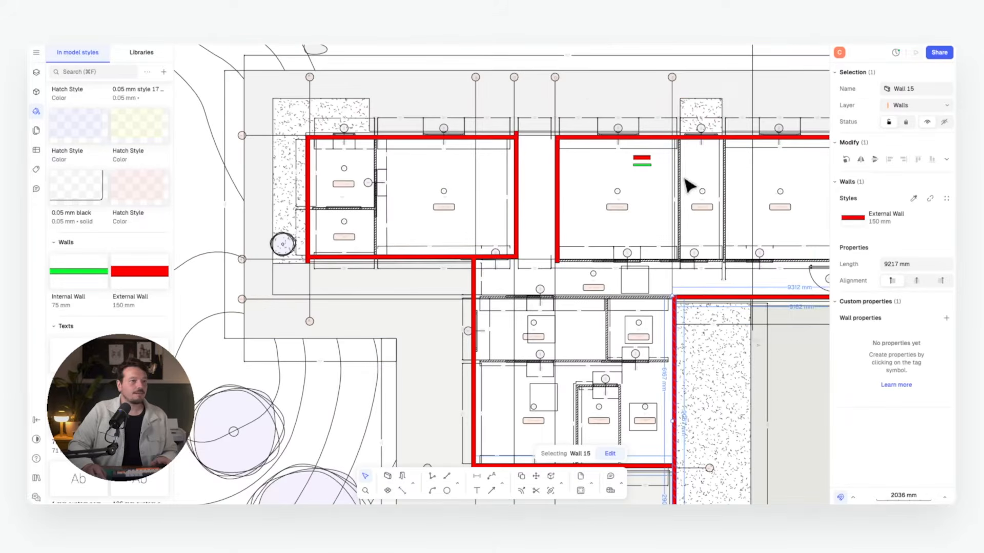
scroll(321, 194, "up", 6)
key("w")
Draw an Internal Wall over the hatched partition containing door D03, from the upper to the lower exterior wall.
scroll(494, 167, "up", 3)
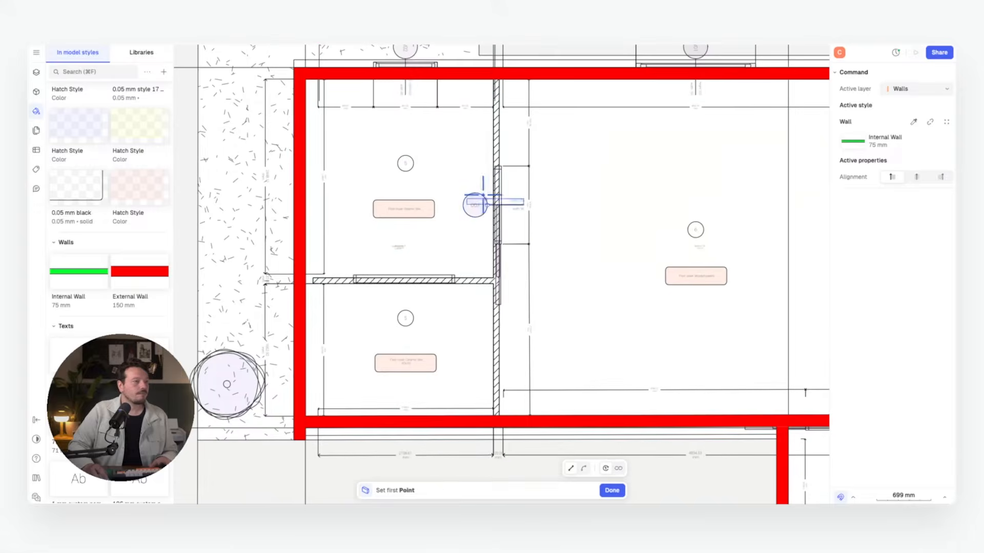
scroll(473, 204, "up", 5)
left_click(506, 77)
scroll(482, 308, "down", 10)
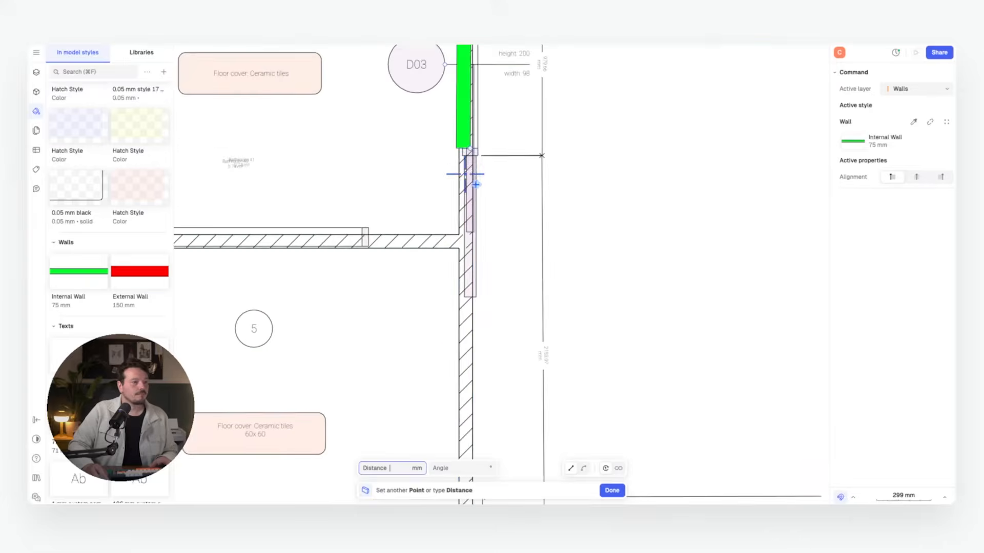
left_click(479, 360)
Draw Internal Walls over the partition between the two ceramic-tiled rooms and the two partitions flanking room 8.
scroll(479, 360, "down", 5)
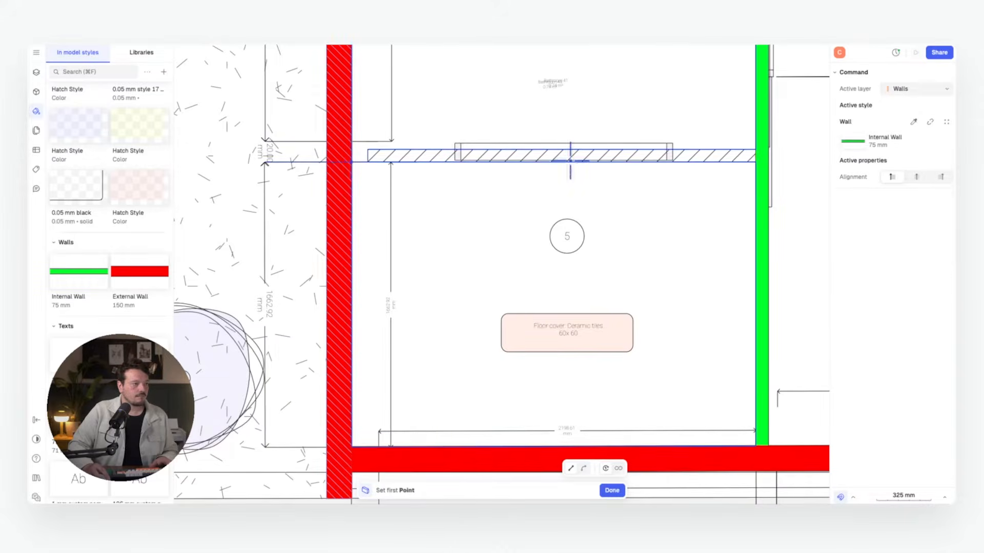
scroll(411, 124, "up", 6)
left_click(411, 124)
scroll(412, 124, "down", 6)
scroll(607, 238, "up", 8)
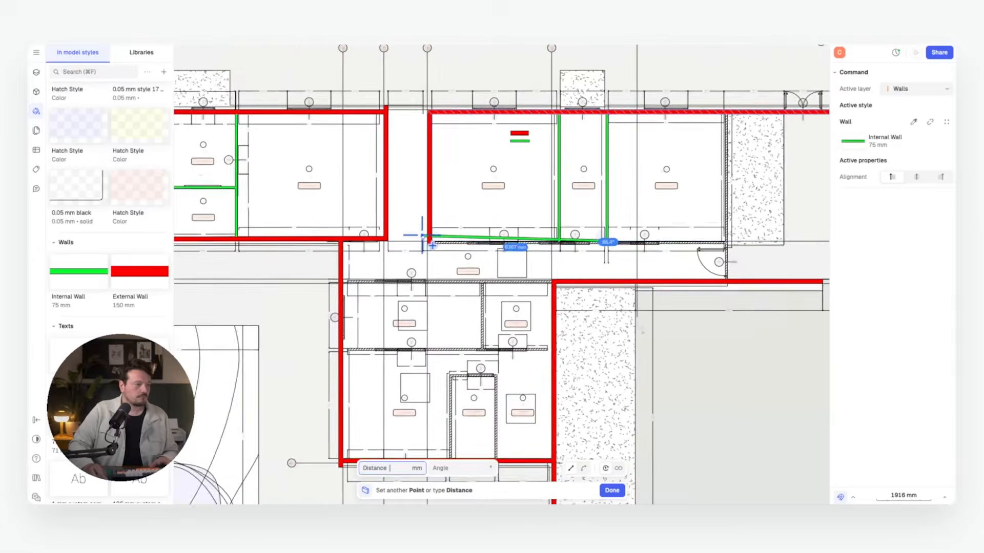
Draw Internal Walls along the corridor side of the bedrooms and down their end wall through door D02.
scroll(620, 206, "down", 4)
left_click(547, 239)
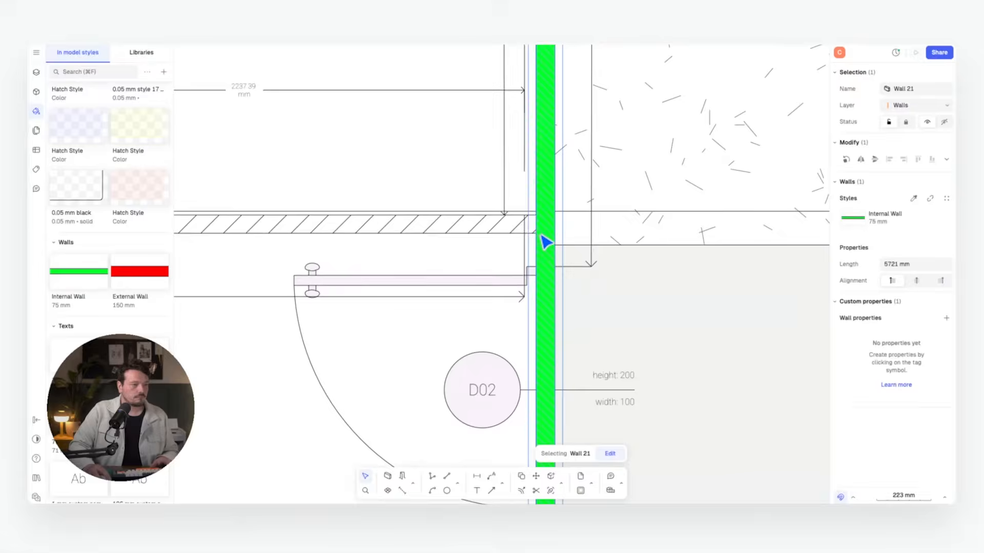
scroll(547, 239, "down", 3)
left_click(264, 169)
left_click(646, 171)
scroll(669, 212, "up", 6)
Draw an Internal Wall over the hatched partition above room 4, leftwards from the corner with the vertical internal wall.
key("w")
left_click(669, 213)
scroll(670, 212, "down", 5)
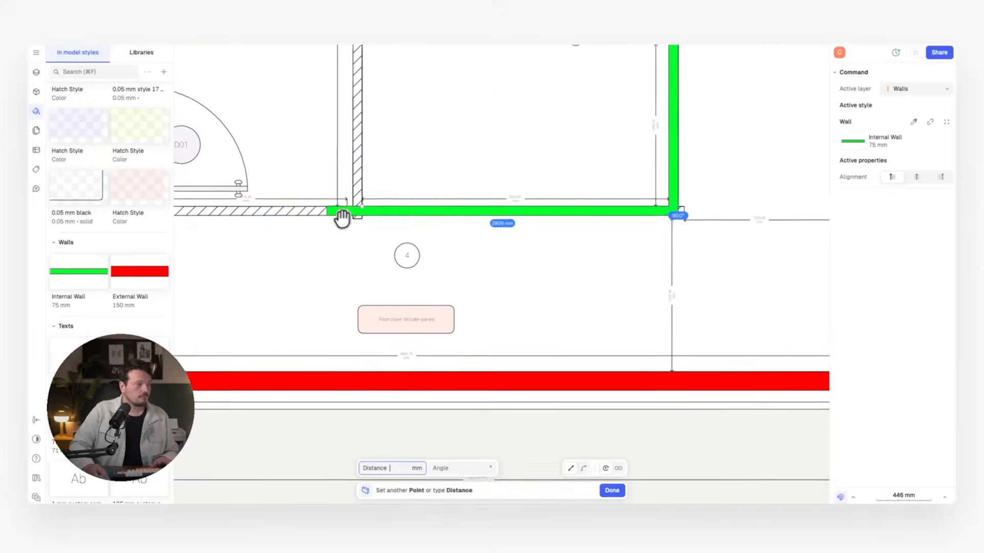
left_click(321, 213)
Draw Internal Walls over the remaining hatched partitions in the house's wings.
scroll(485, 391, "up", 8)
key("w")
left_click(457, 384)
scroll(465, 400, "down", 8)
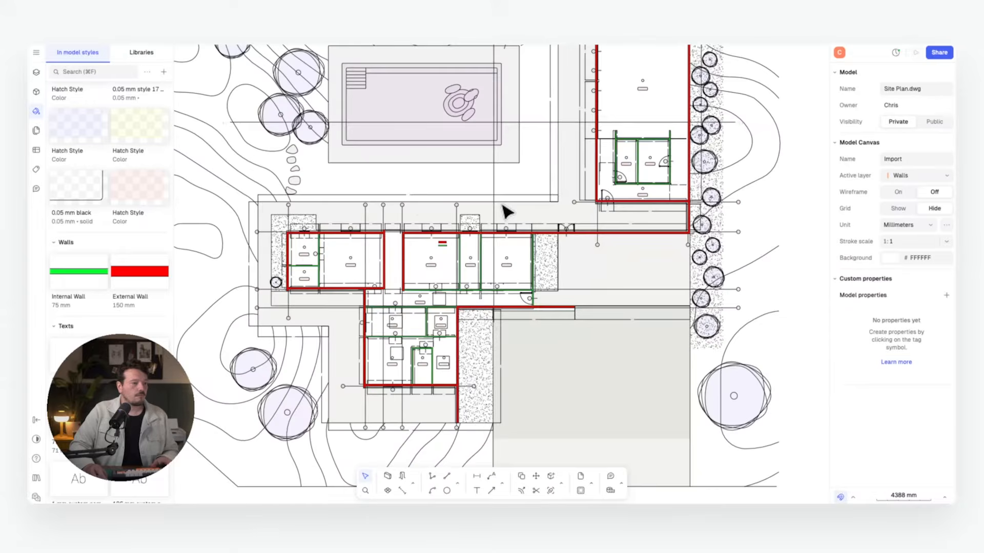
scroll(542, 222, "up", 2)
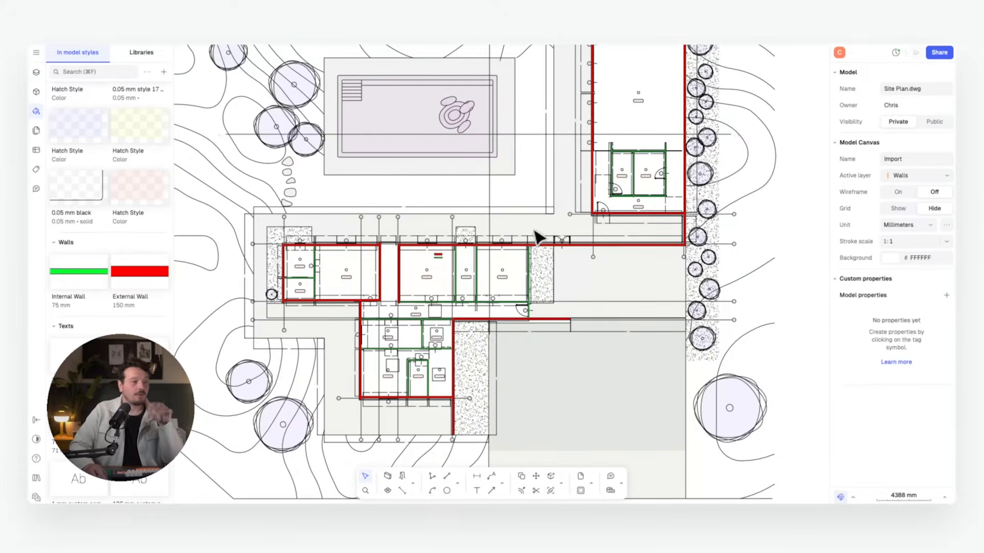
Add a layer named CAD and place it directly below the Walls layer.
middle_click_drag(346, 166, 343, 169)
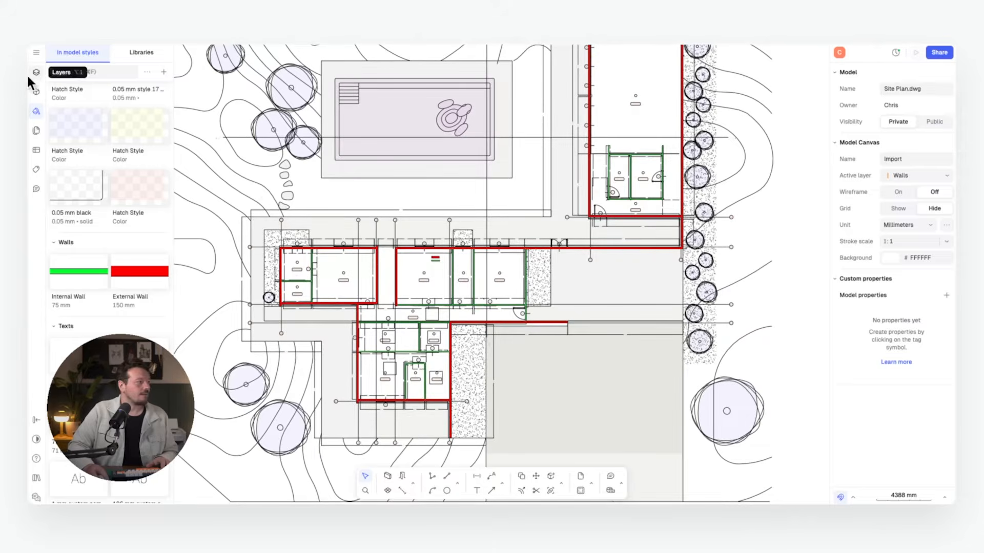
left_click(36, 73)
left_click(70, 120)
scroll(118, 138, "down", 8)
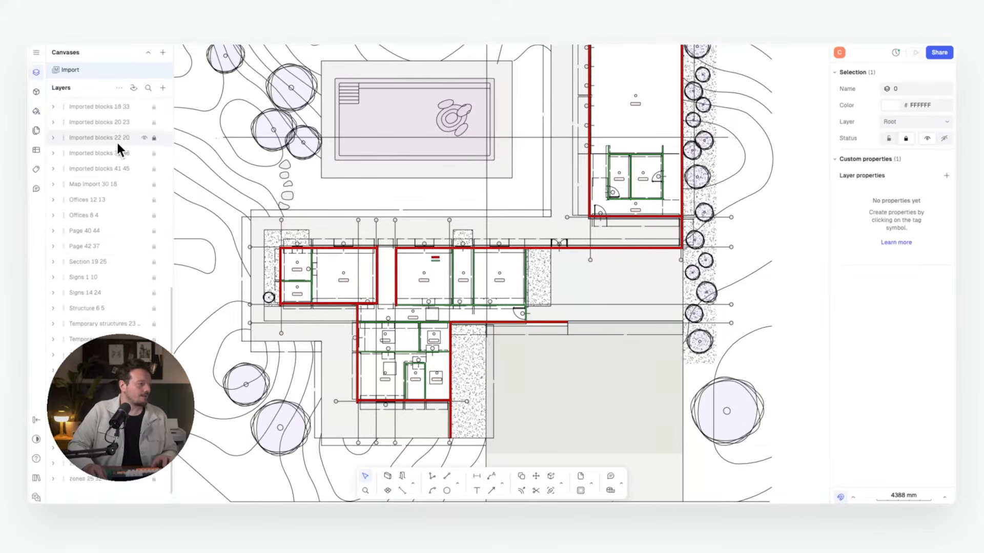
scroll(97, 229, "up", 8)
right_click(95, 121)
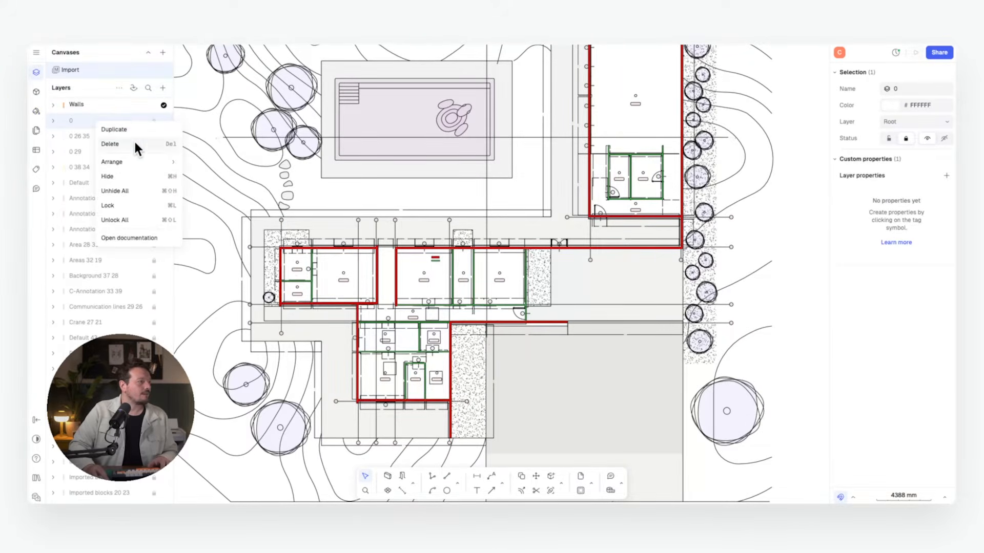
left_click(163, 88)
left_click(195, 106)
type("CAD")
key("Return")
left_click_drag(123, 102, 118, 123)
Select all the imported layers, from layer 0 down to the last one, and nest them inside the CAD layer.
left_click(91, 136)
scroll(99, 201, "down", 8)
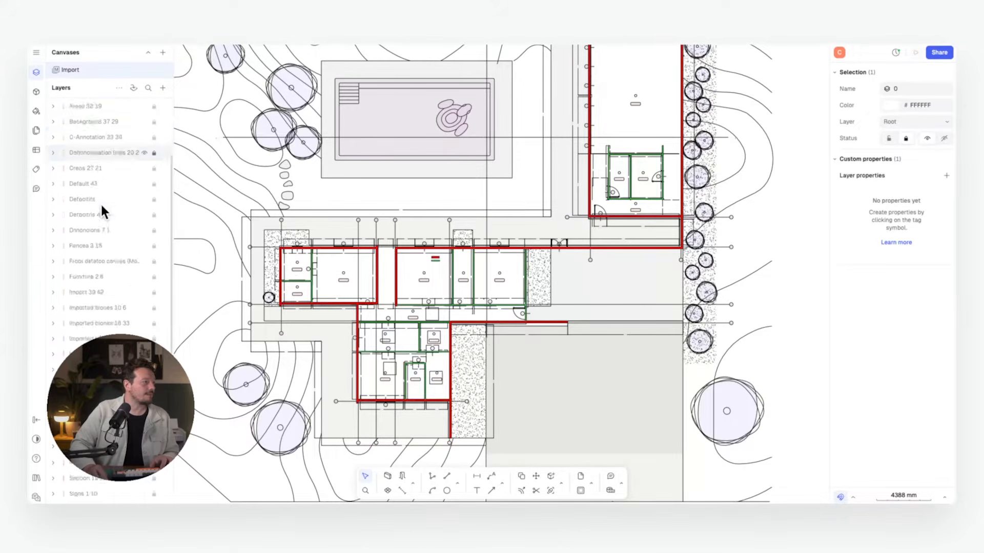
left_click(115, 464, "shift")
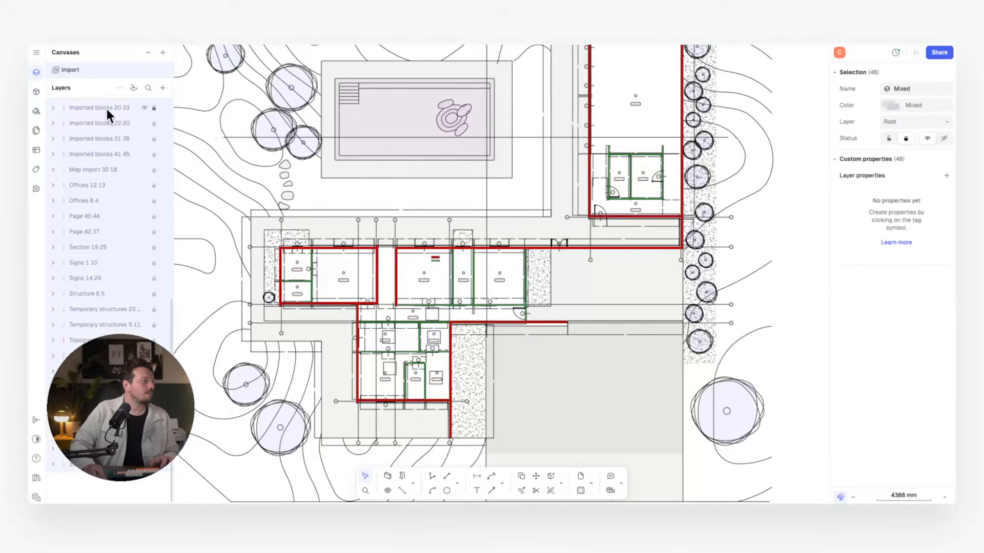
scroll(85, 127, "up", 10)
left_click_drag(81, 122, 81, 124)
left_click(54, 121)
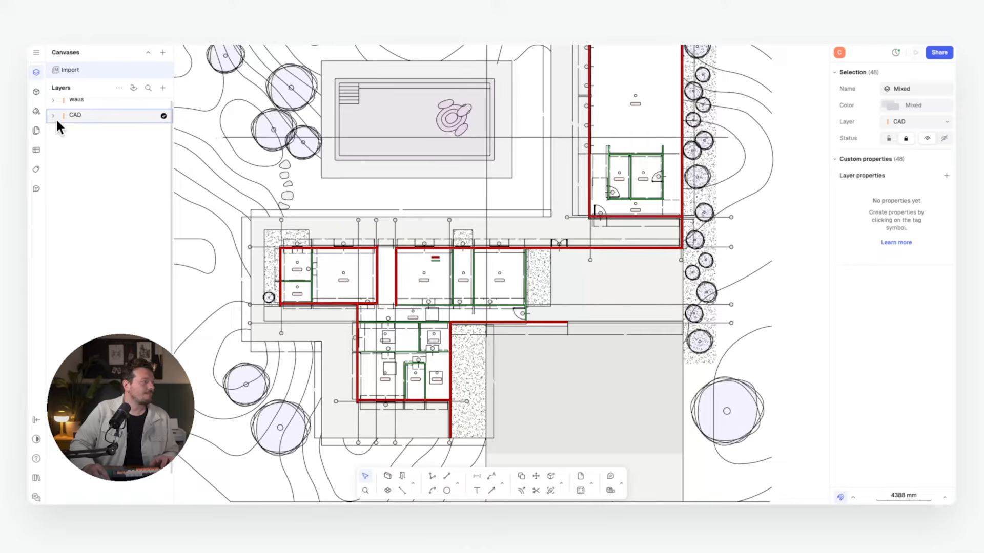
scroll(136, 110, "up", 1)
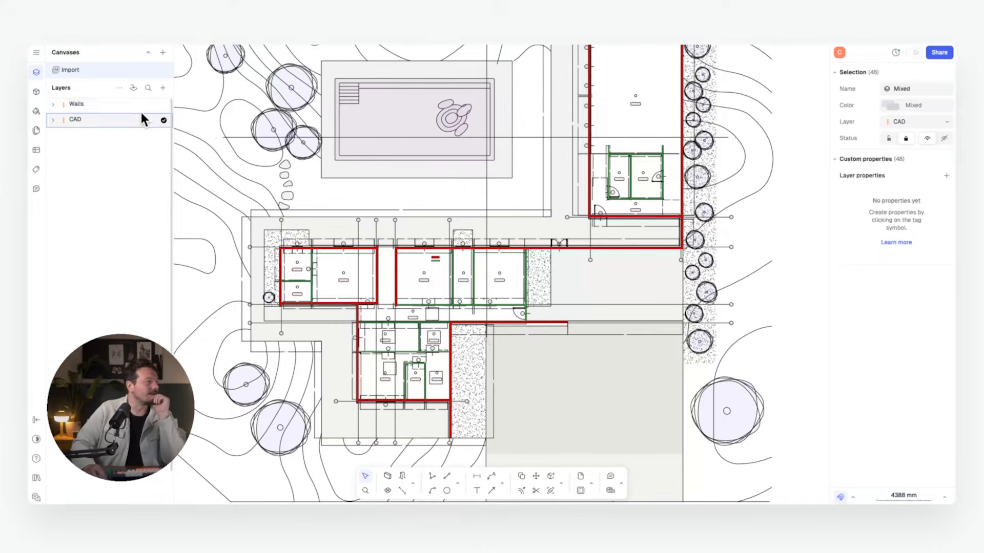
Make Walls the active layer and toggle the CAD layer's visibility off and on to compare the redrawn walls with the plan.
left_click(164, 106)
left_click(144, 122)
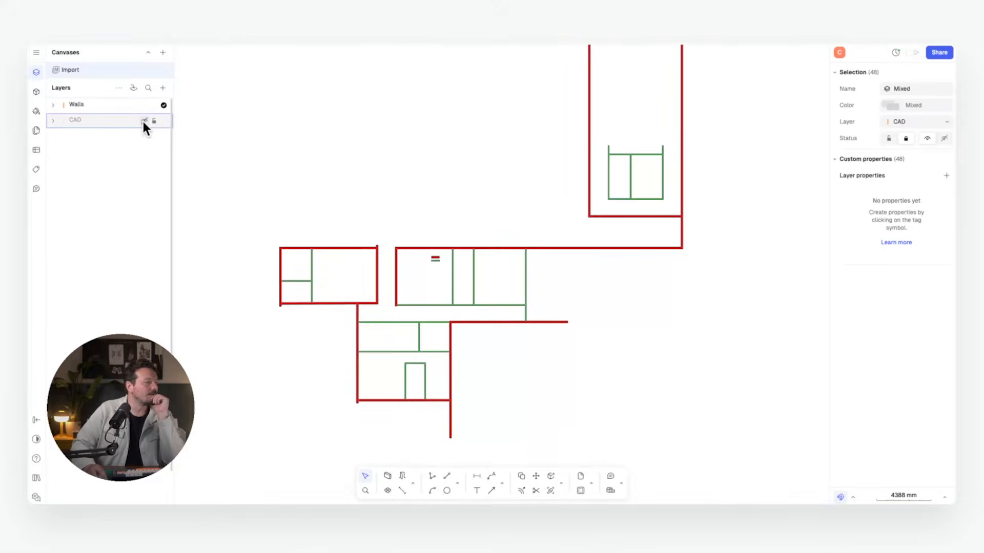
left_click(144, 121)
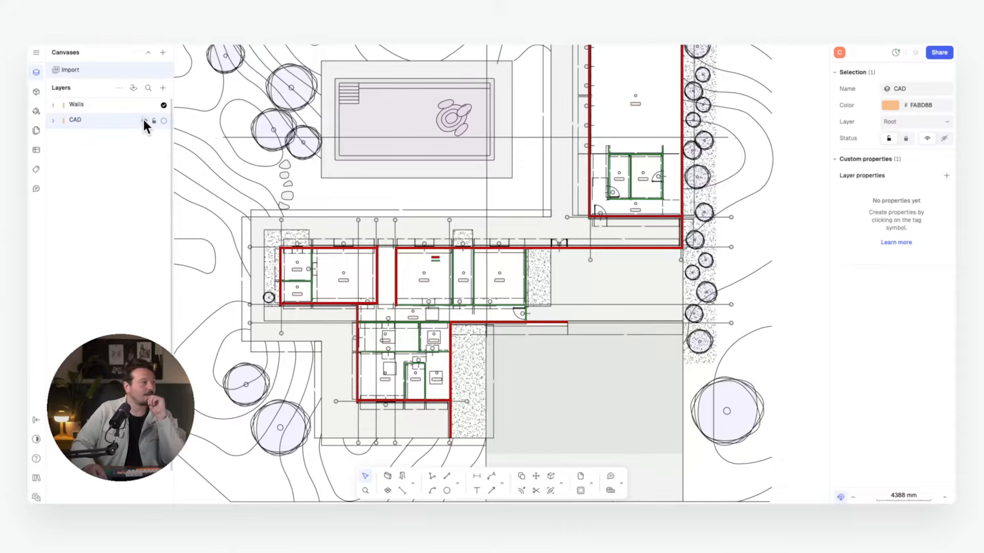
left_click(143, 120)
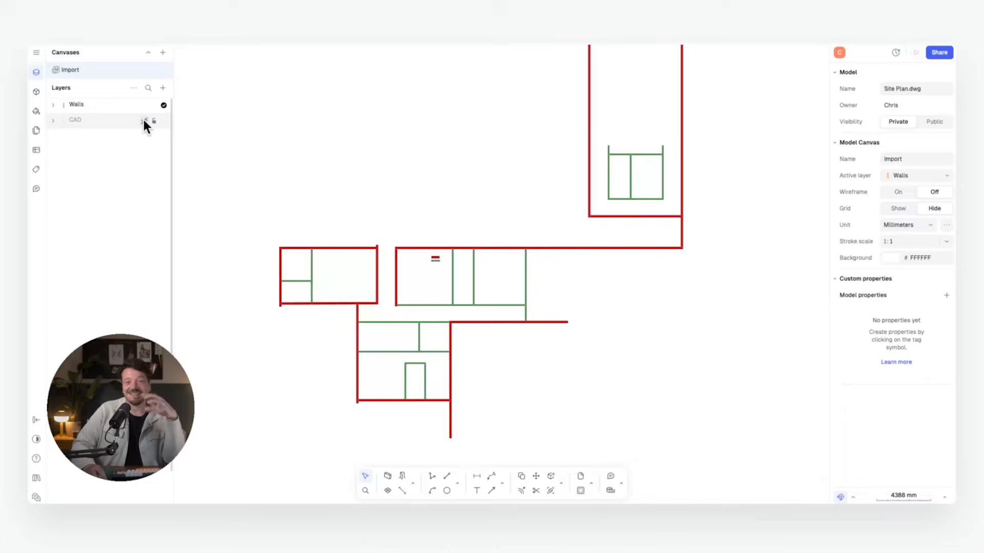
left_click(144, 122)
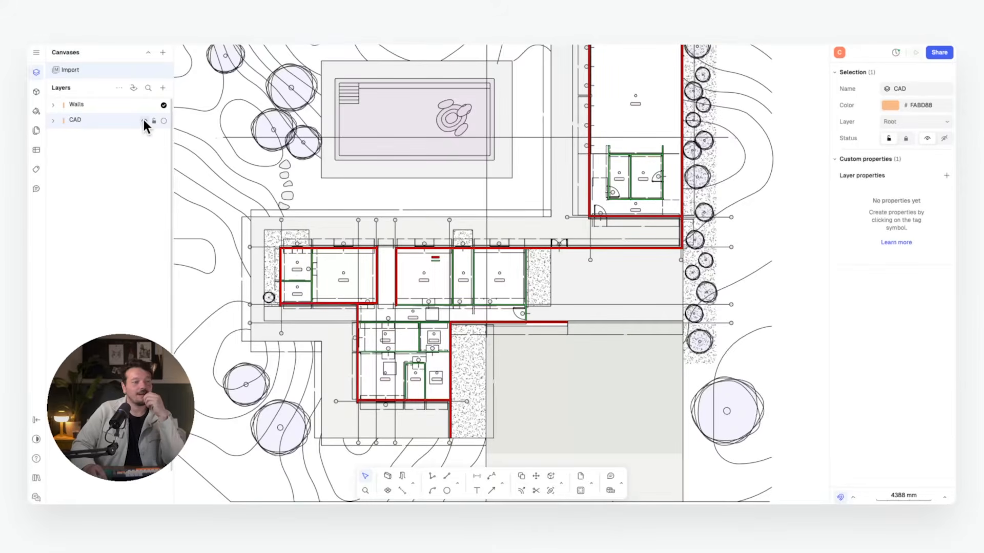
left_click(144, 122)
left_click(143, 122)
Insert a library Door US 28" opening in the internal wall of room 2, over the existing door and swinging into the room.
scroll(446, 246, "down", 3)
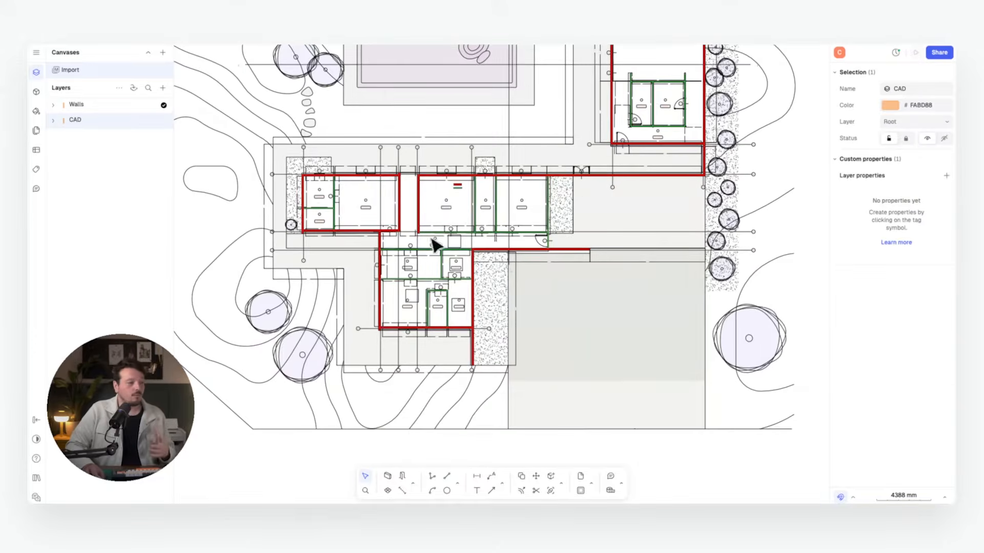
scroll(359, 249, "up", 5)
middle_click_drag(349, 235, 386, 308)
left_click(402, 476)
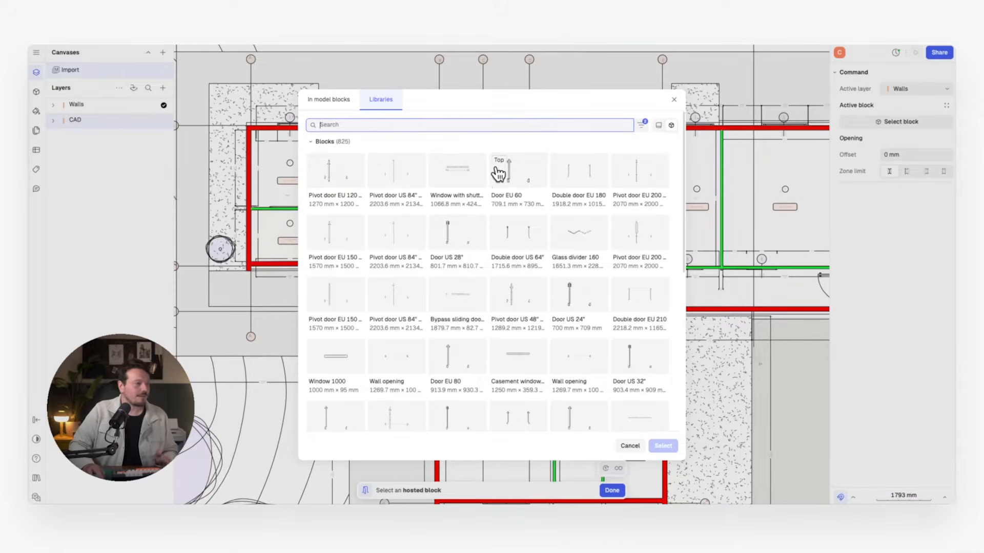
left_click(447, 233)
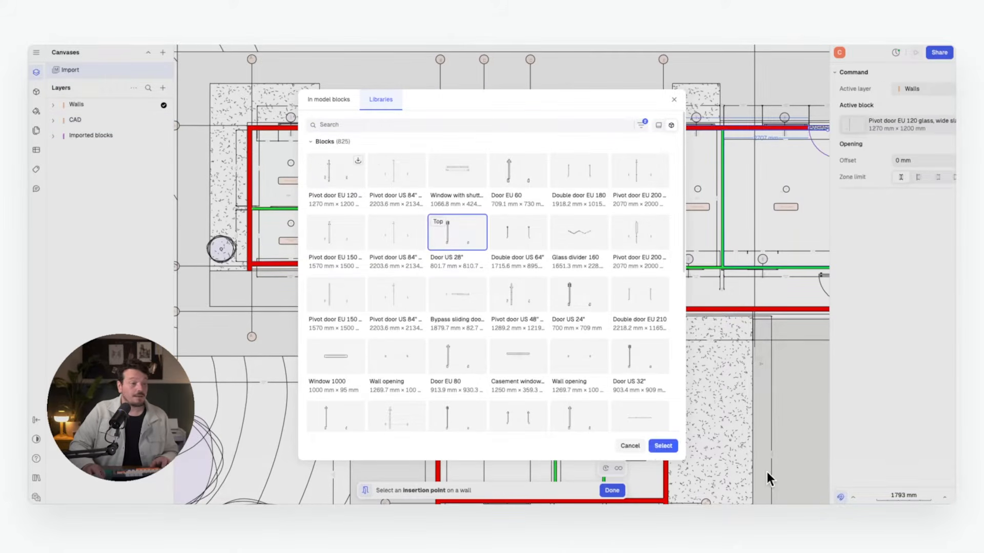
left_click(663, 446)
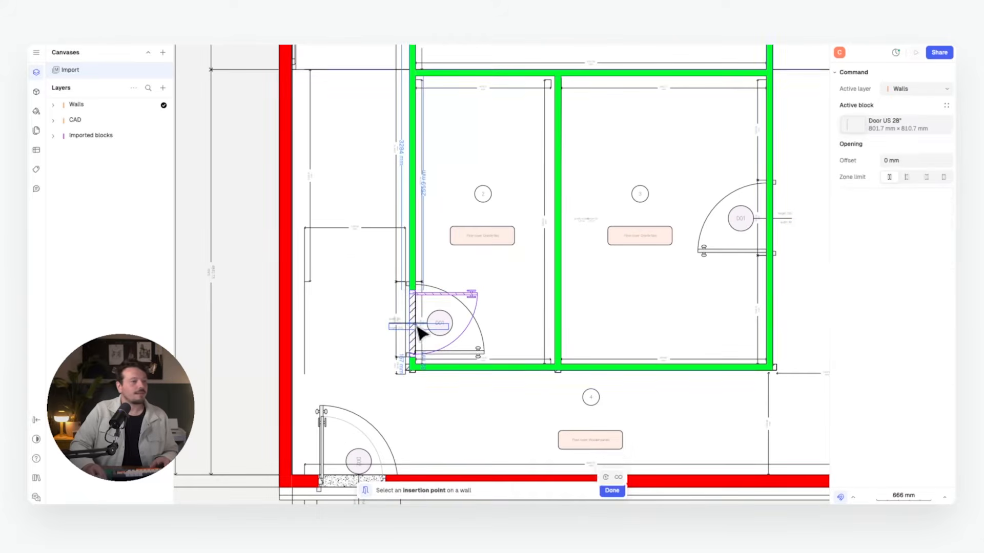
left_click(412, 325)
left_click(476, 344)
Place the same door over D01 in room 3's outer internal wall and over the door in the external wall below.
scroll(505, 326, "down", 3)
scroll(621, 277, "up", 1)
key("Return")
left_click(649, 266)
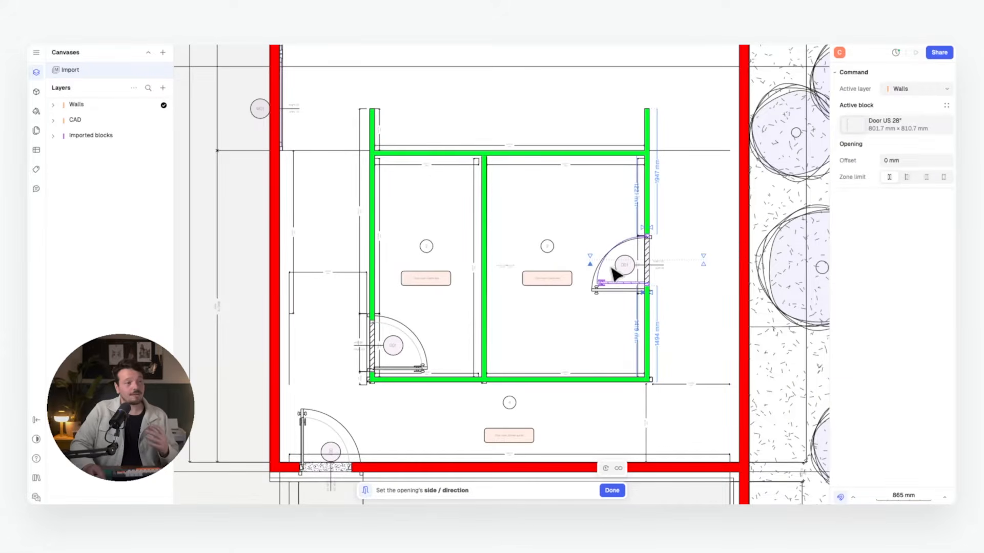
left_click(588, 286)
scroll(655, 184, "down", 2)
Search the block libraries for "windows" and choose Window EU 1000 as the opening block.
scroll(635, 213, "up", 5)
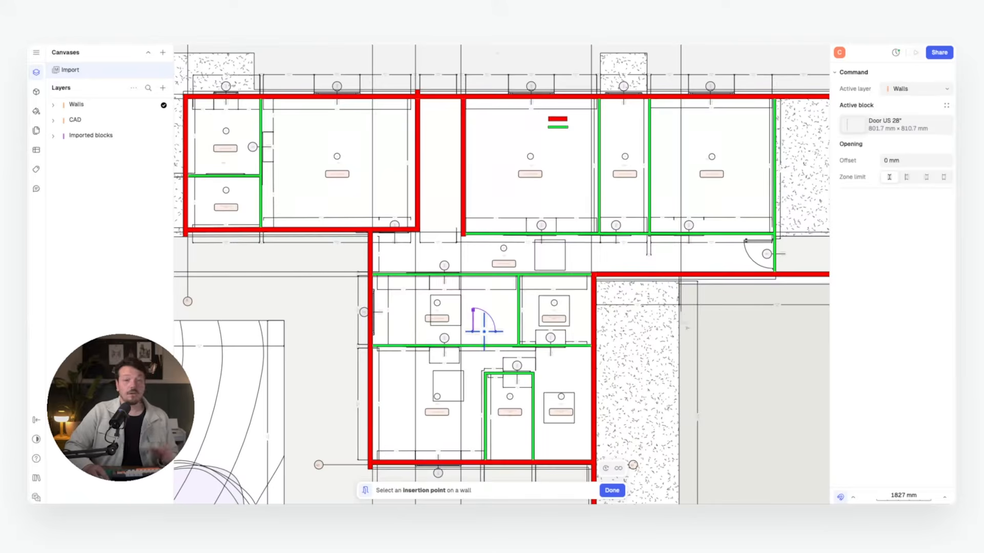
left_click(945, 105)
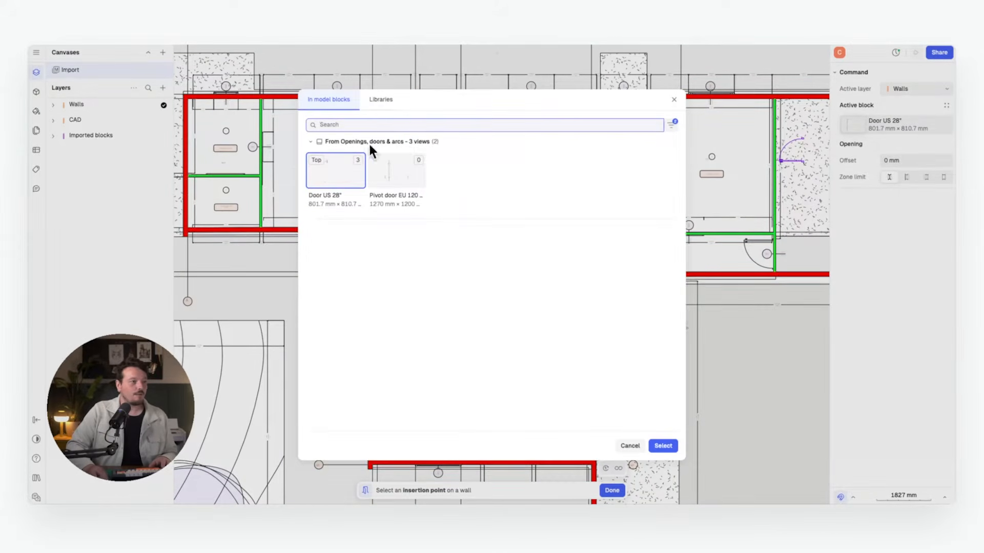
left_click(379, 100)
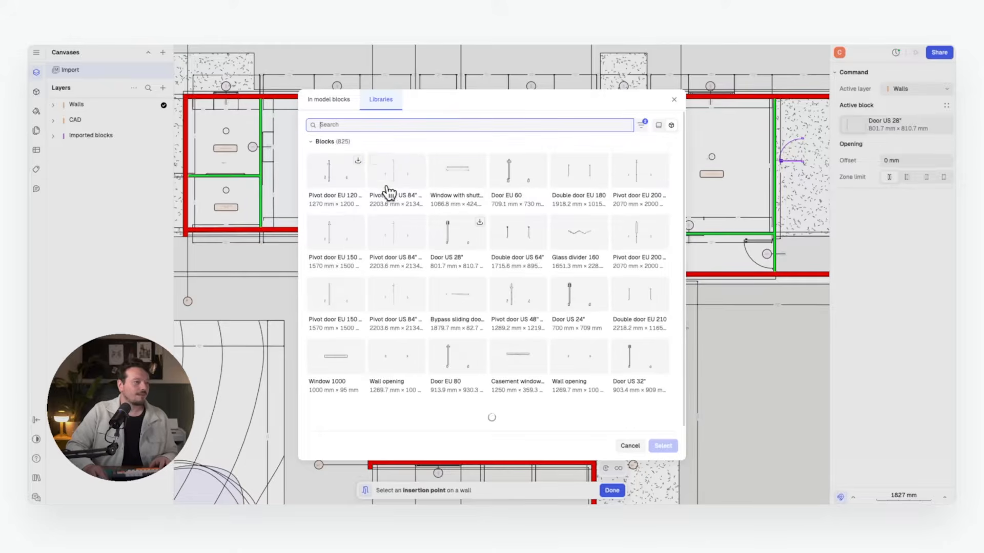
scroll(418, 260, "down", 3)
scroll(364, 121, "up", 3)
left_click(368, 125)
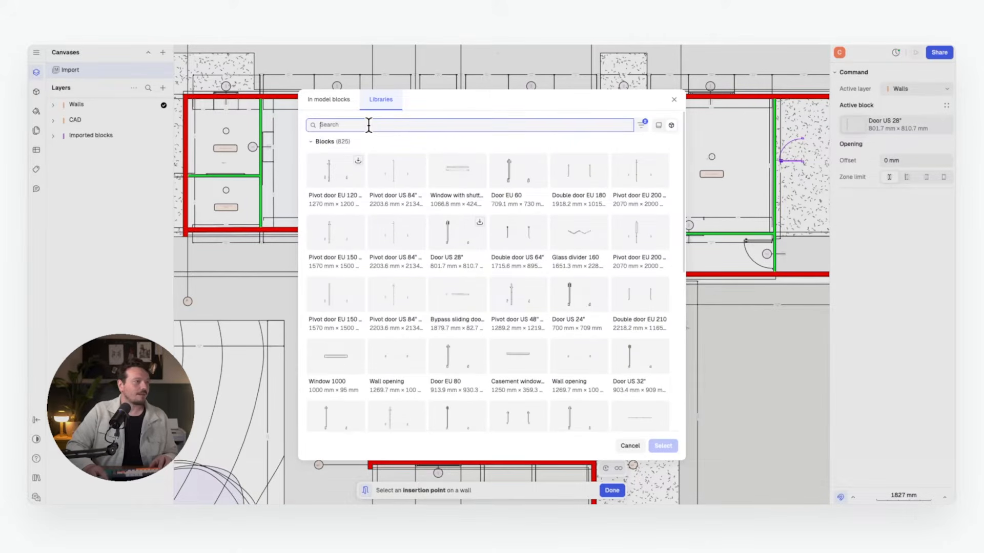
type("windows")
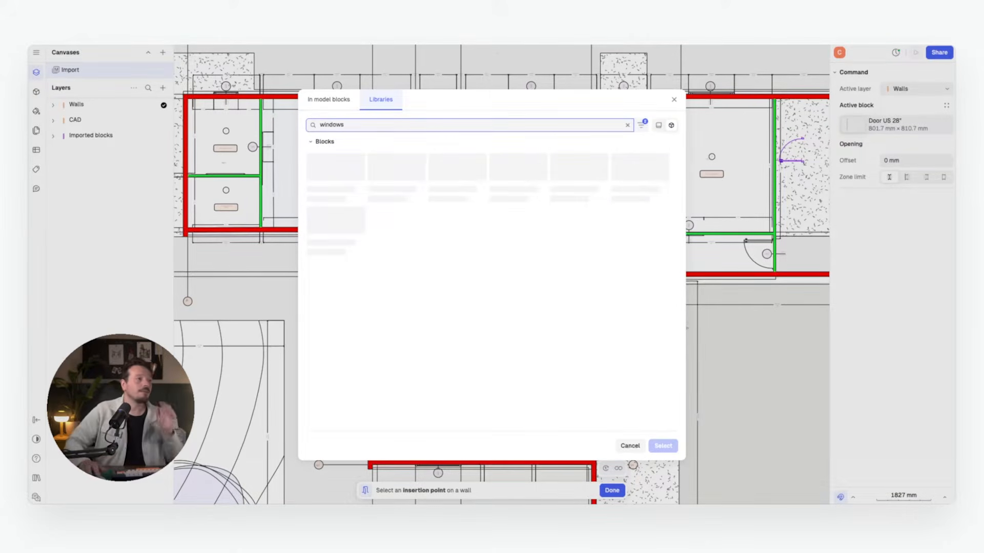
left_click(396, 294)
left_click(666, 445)
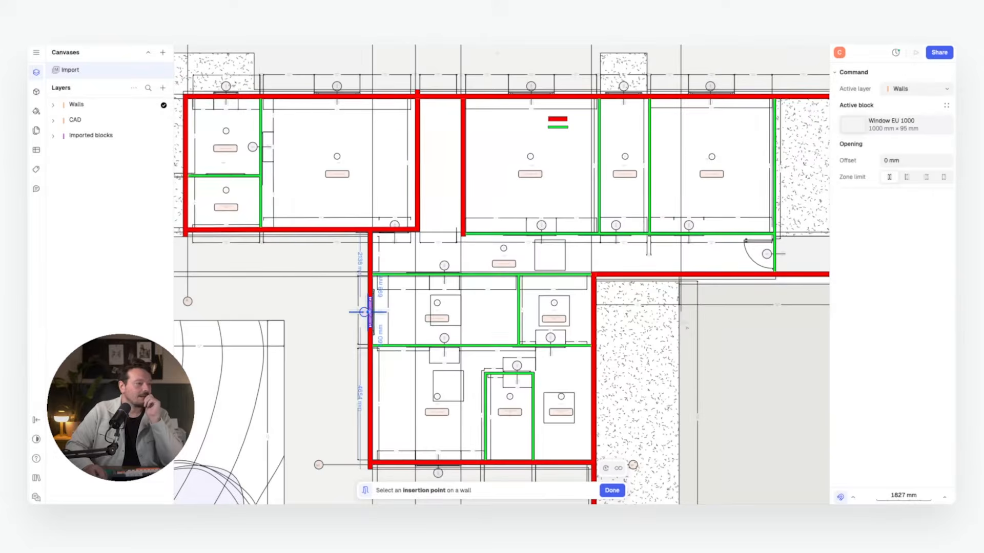
Place the window over W01 in room 11's external wall and in the external wall on the opposite side of the wing.
scroll(374, 308, "up", 5)
left_click(380, 311)
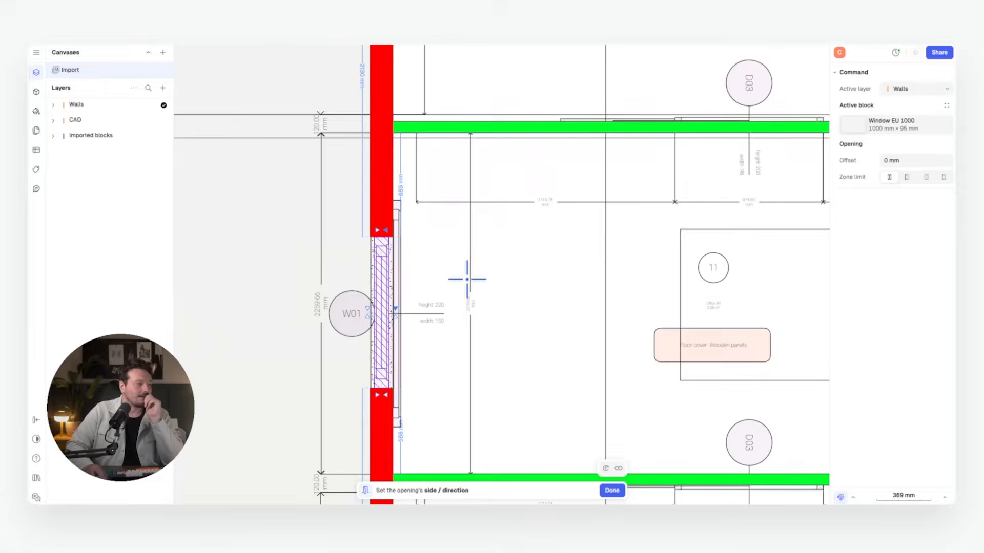
left_click(468, 279)
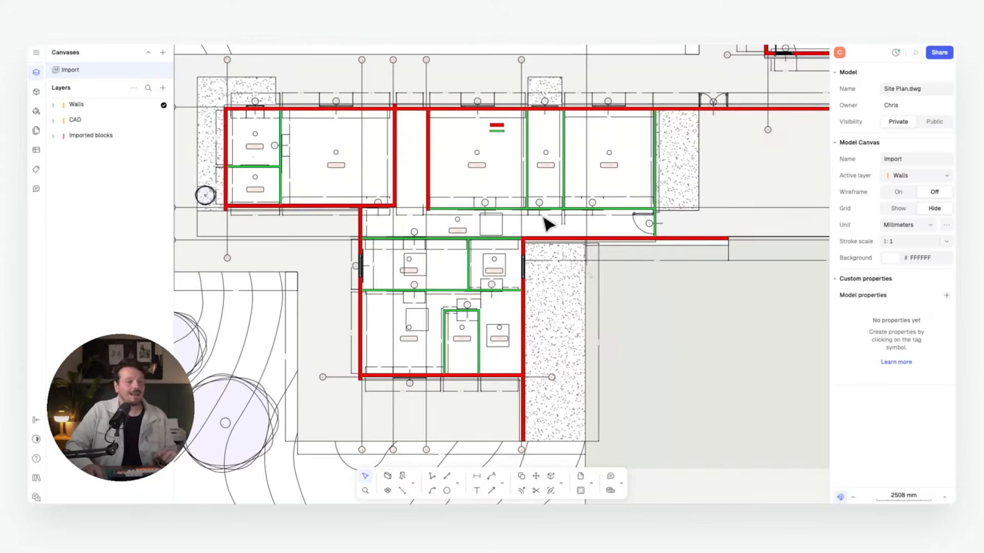
Create a zone in the large room beside the two small end rooms and move its label nearer the room's centre.
middle_click_drag(535, 268, 544, 285)
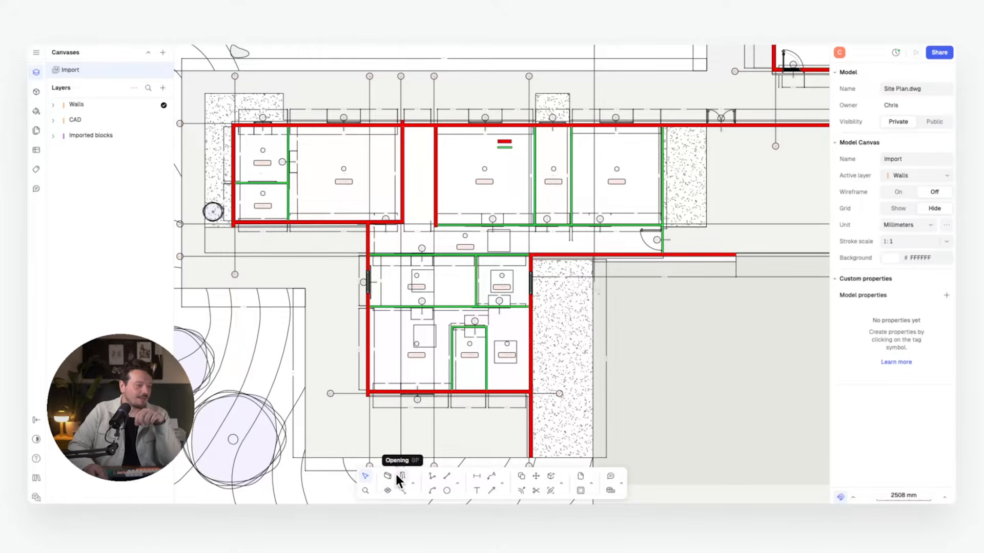
left_click(387, 490)
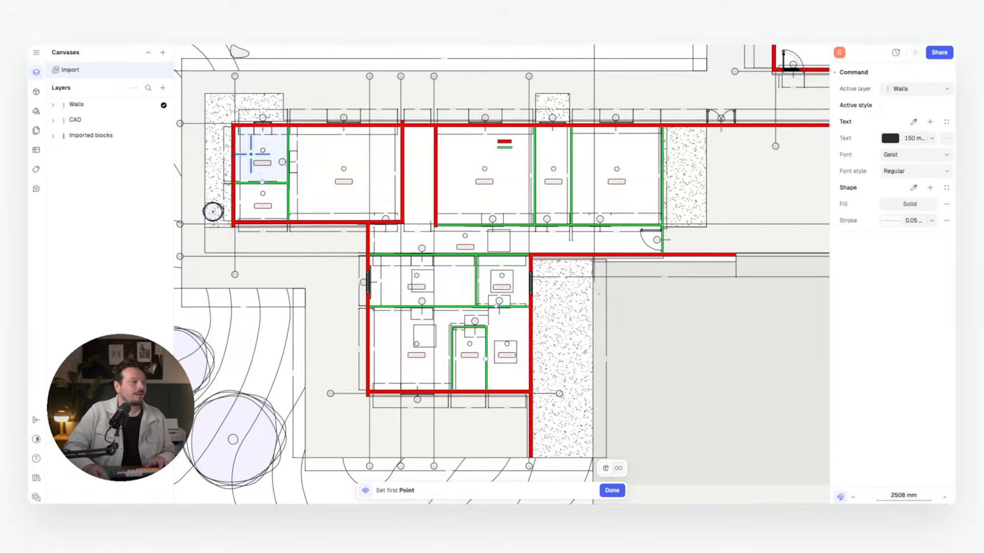
scroll(270, 156, "up", 5)
left_click(442, 167)
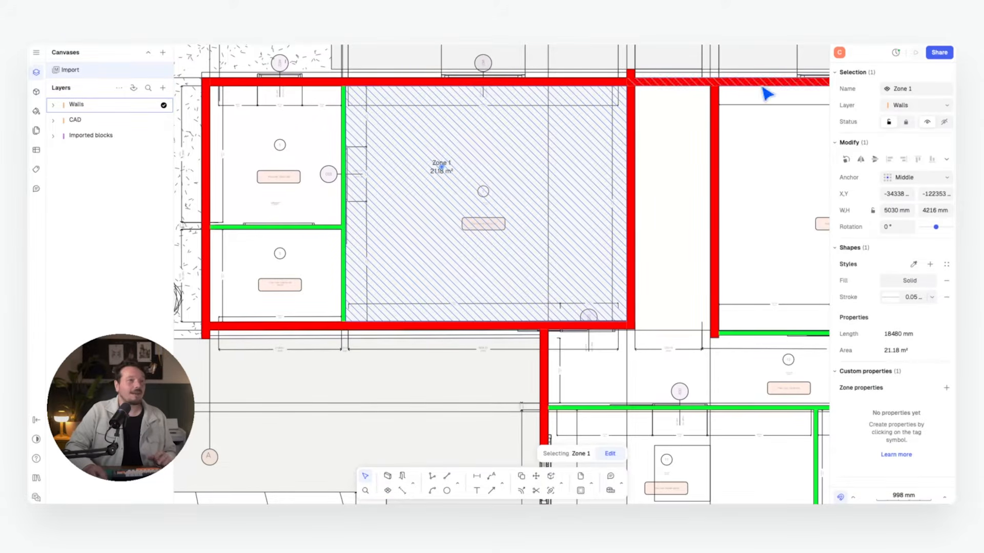
left_click_drag(441, 172, 461, 199)
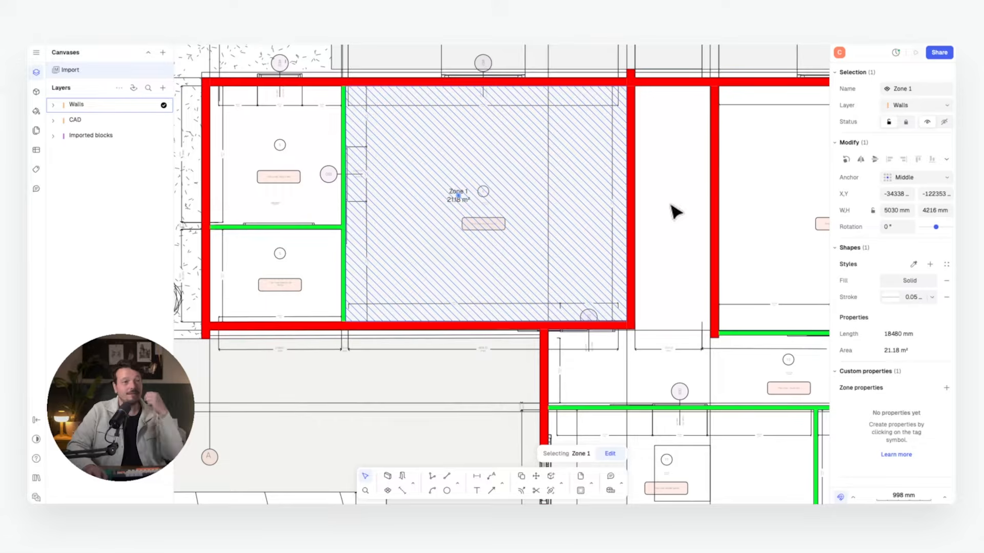
Rename the large room's zone to Bedroom.
left_click(924, 87)
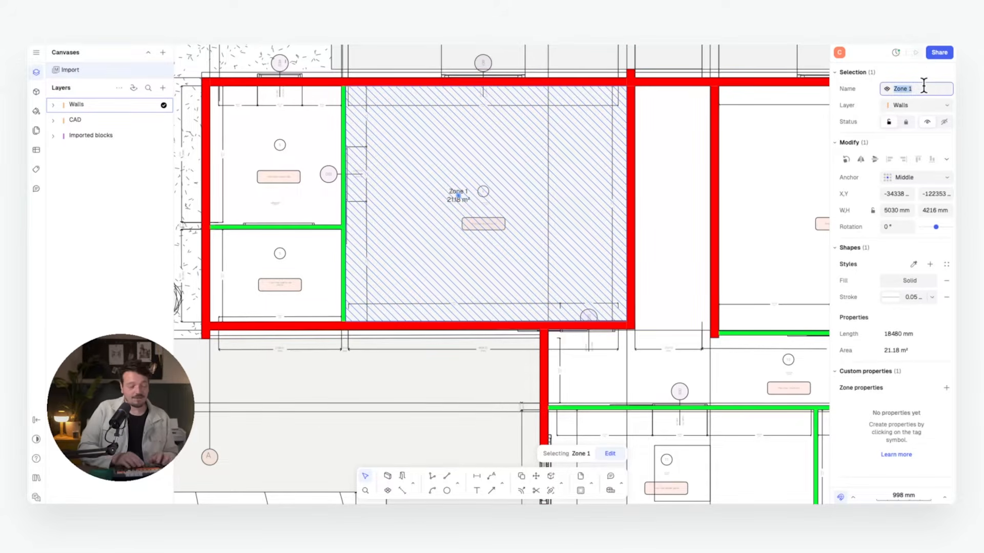
scroll(447, 246, "down", 1)
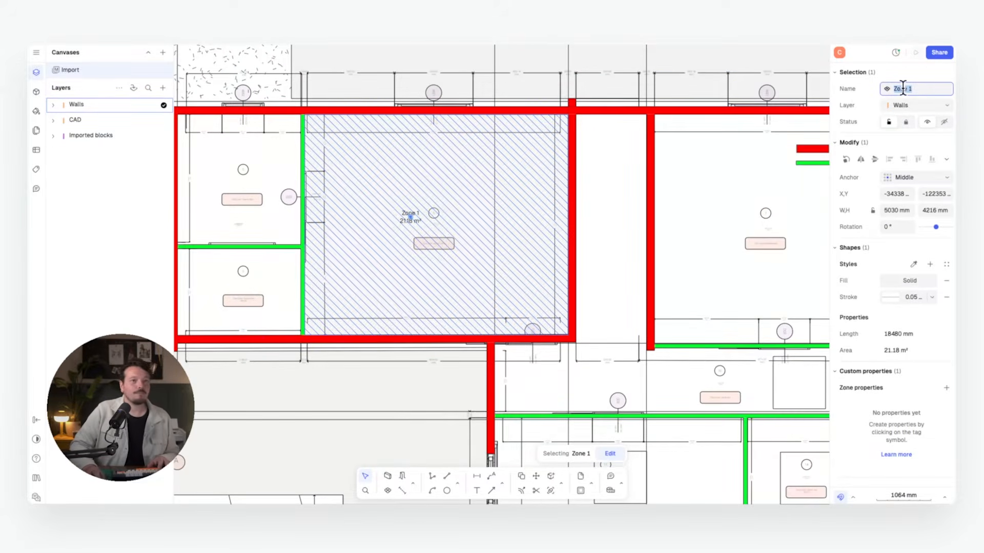
type("Bedroom")
key("Return")
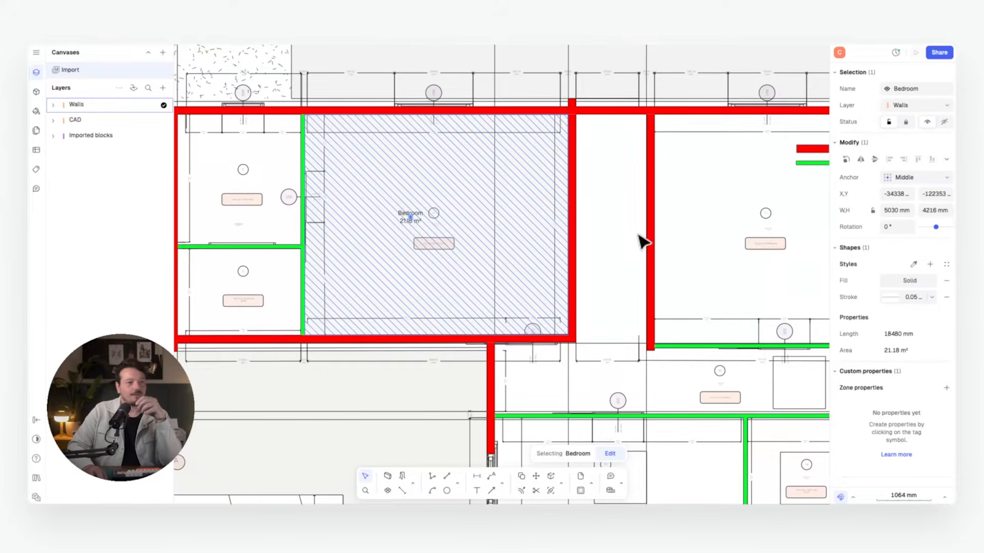
Change the Bedroom zone's fill to a square-grid hatch.
left_click(924, 281)
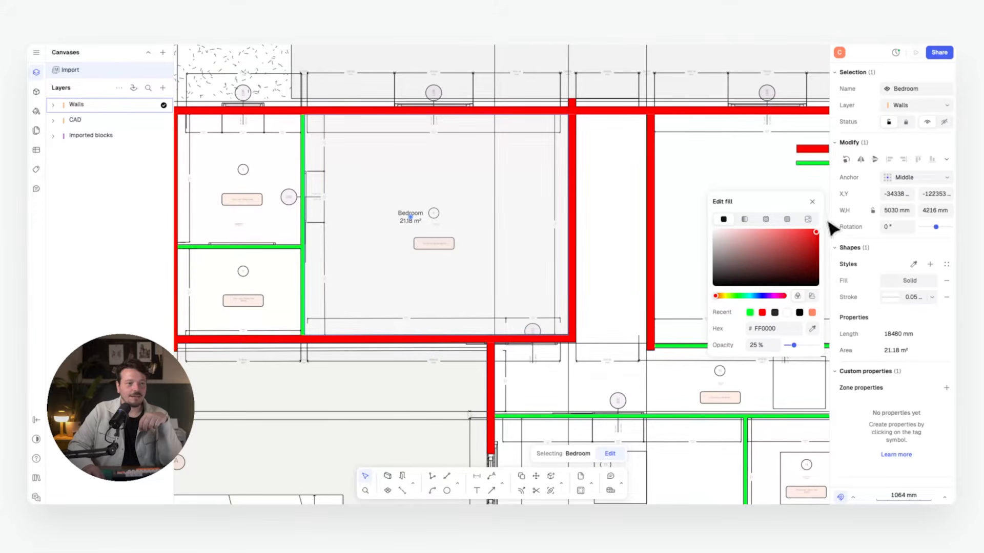
left_click_drag(826, 223, 820, 221)
left_click(746, 218)
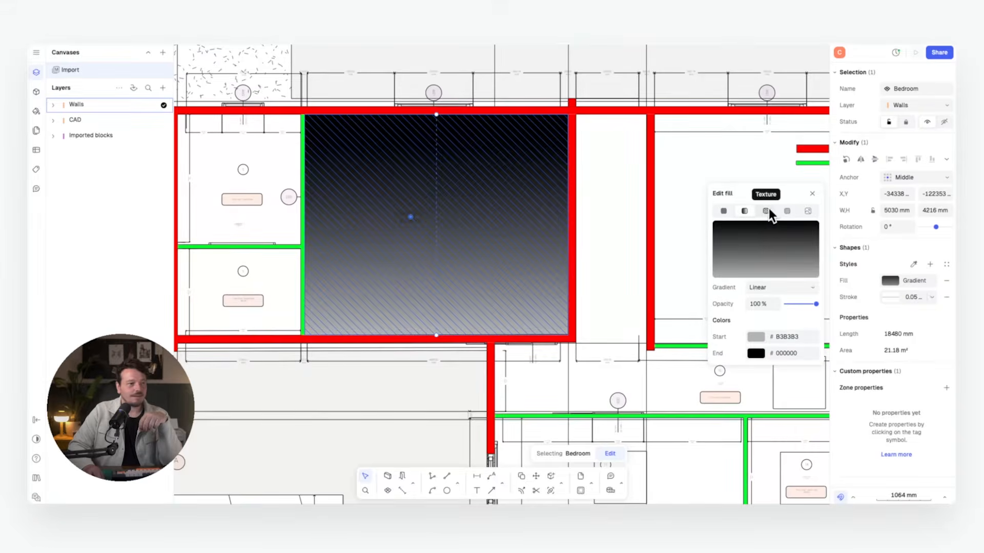
left_click(766, 212)
left_click(786, 256)
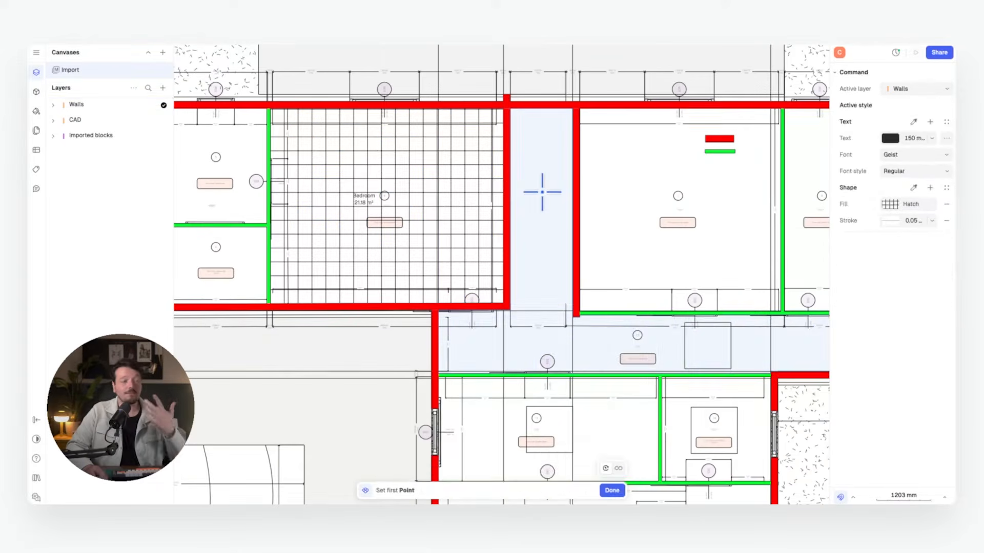
Create grid-hatched zones in the corridor and the three adjoining rooms along its upper side.
left_click(542, 192)
key("z")
left_click(655, 177)
middle_click_drag(707, 177, 238, 168)
key("z")
left_click(346, 153)
key("z")
left_click(489, 150)
middle_click_drag(489, 150, 712, 157)
scroll(580, 194, "down", 1)
left_click(782, 426)
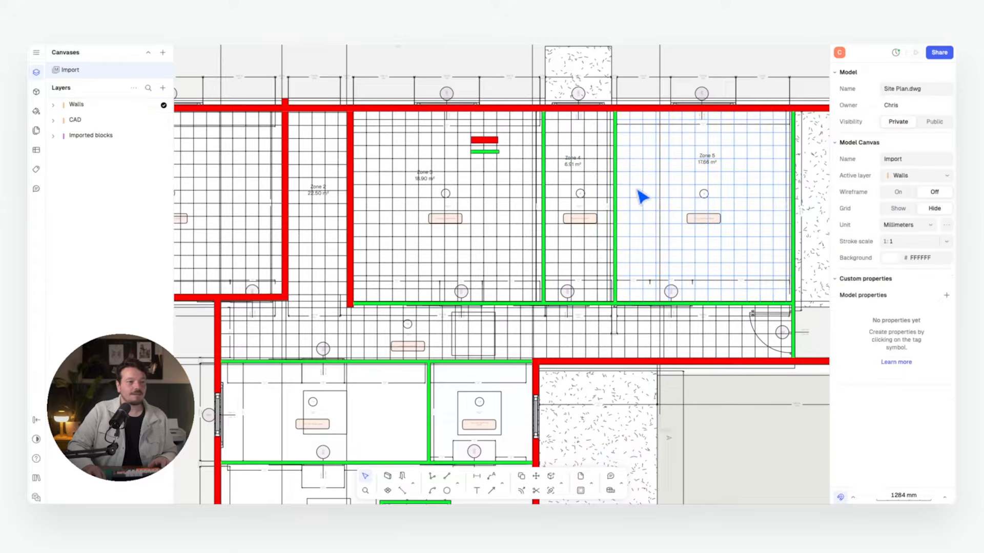
Change the Bedroom zone's fill to a solid colour.
middle_click_drag(640, 163, 639, 169)
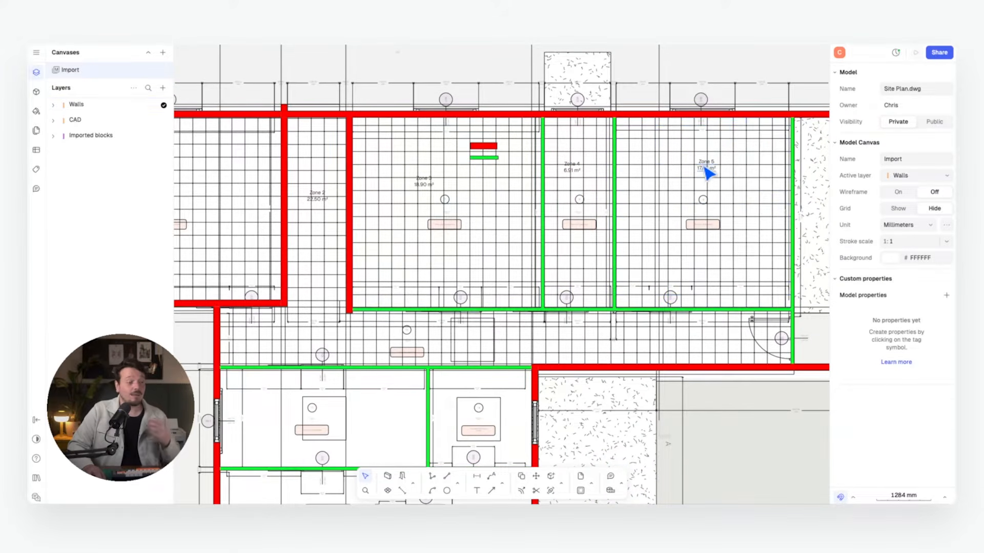
middle_click_drag(390, 219, 595, 222)
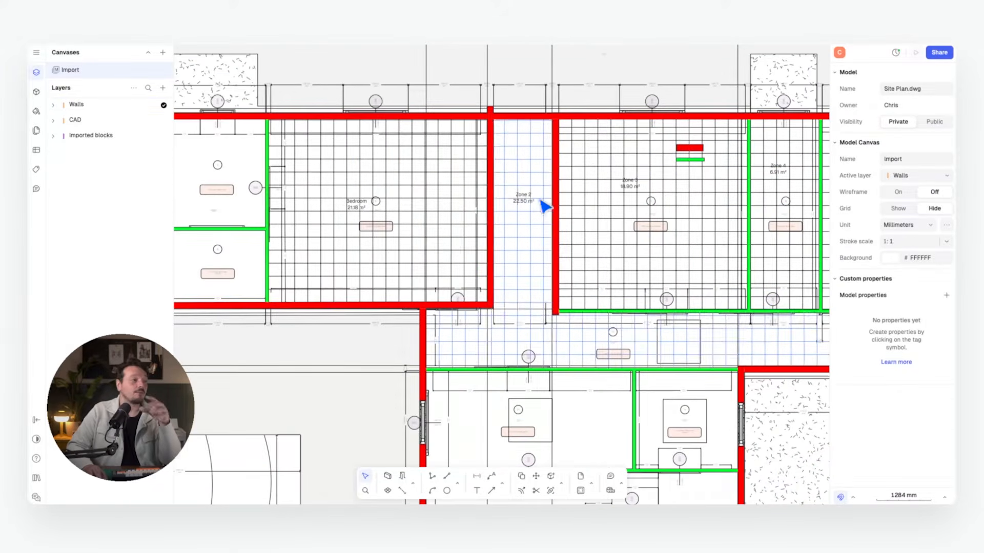
left_click(457, 231)
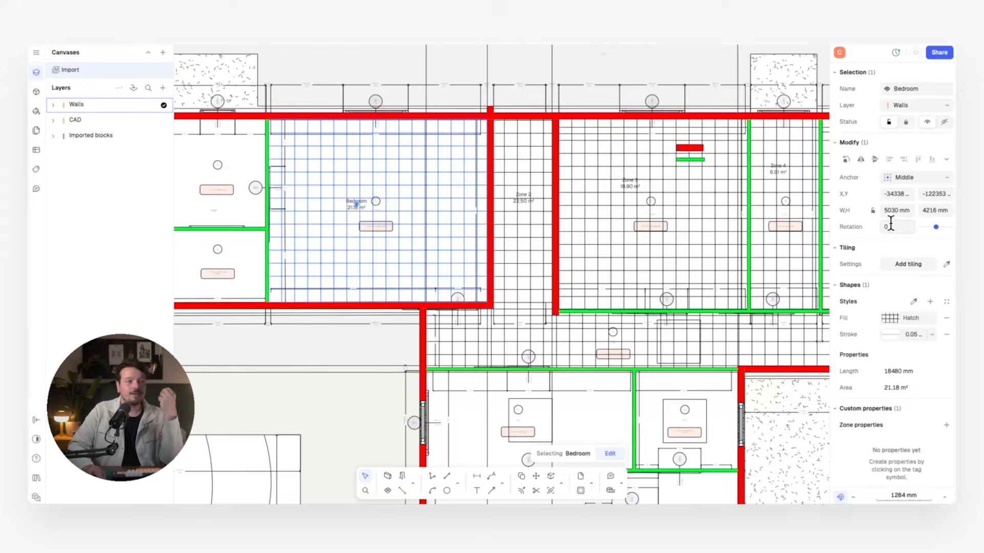
left_click(908, 319)
left_click(724, 248)
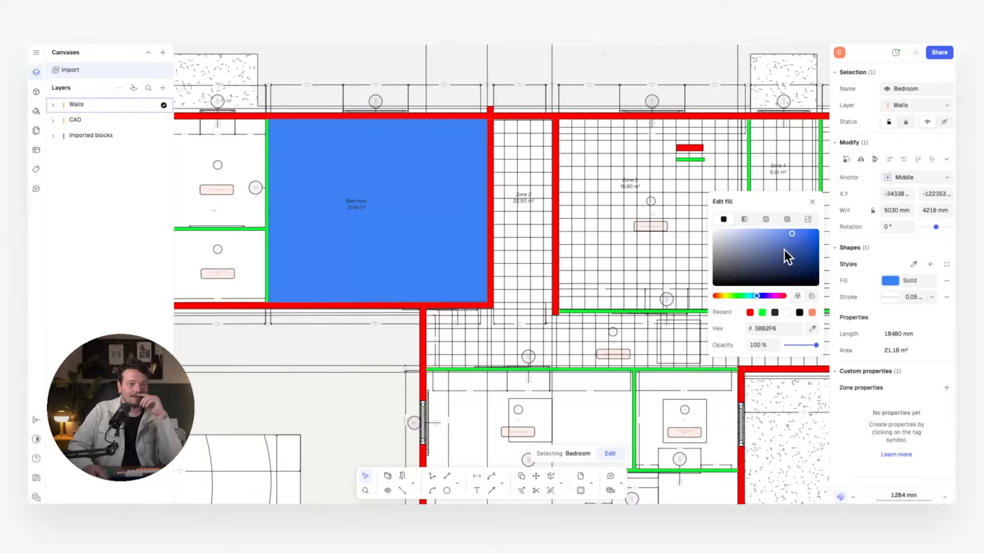
left_click(826, 231)
left_click(451, 251)
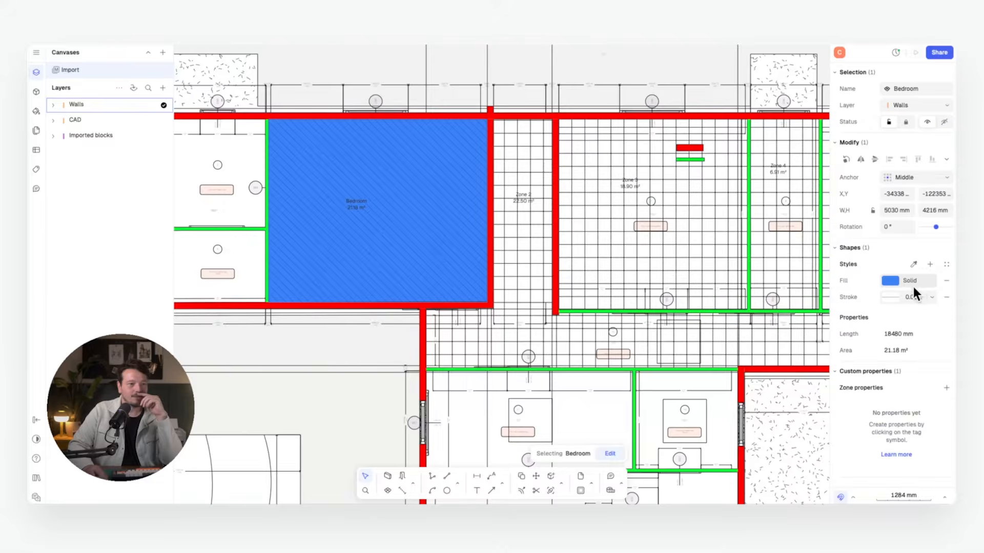
Set the Bedroom zone's fill to blue 0062FF at 31% opacity and save it as a named bedroom style.
left_click(908, 281)
left_click_drag(790, 242, 827, 228)
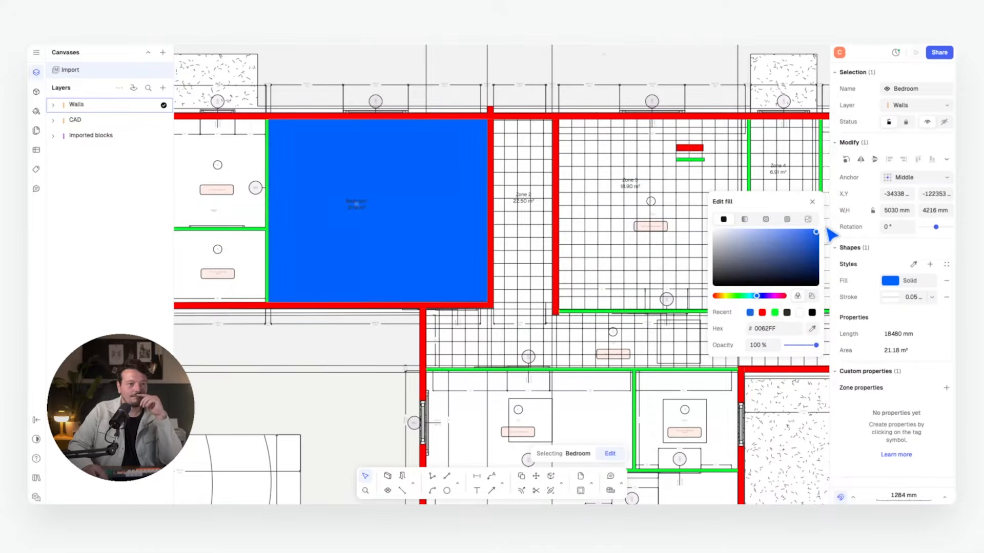
left_click(796, 345)
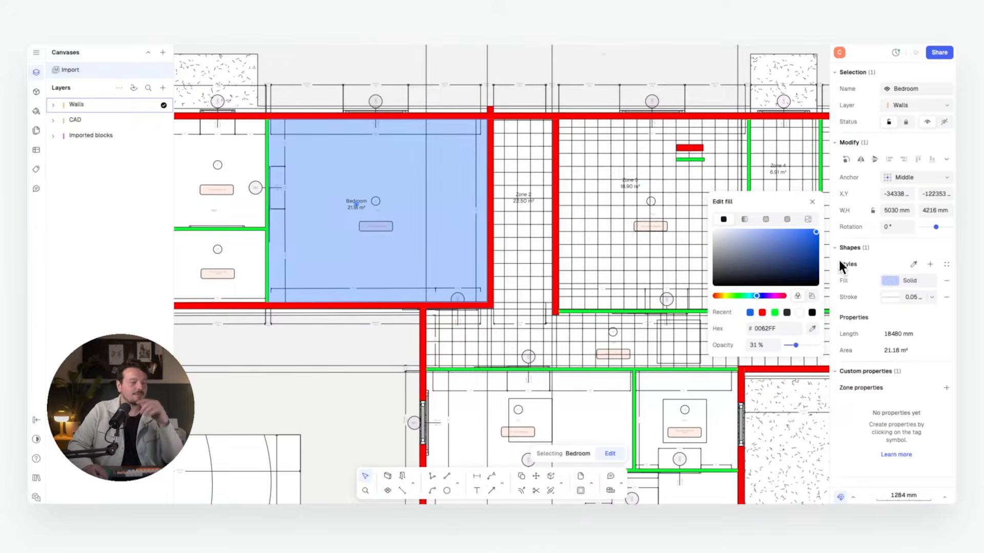
left_click(929, 266)
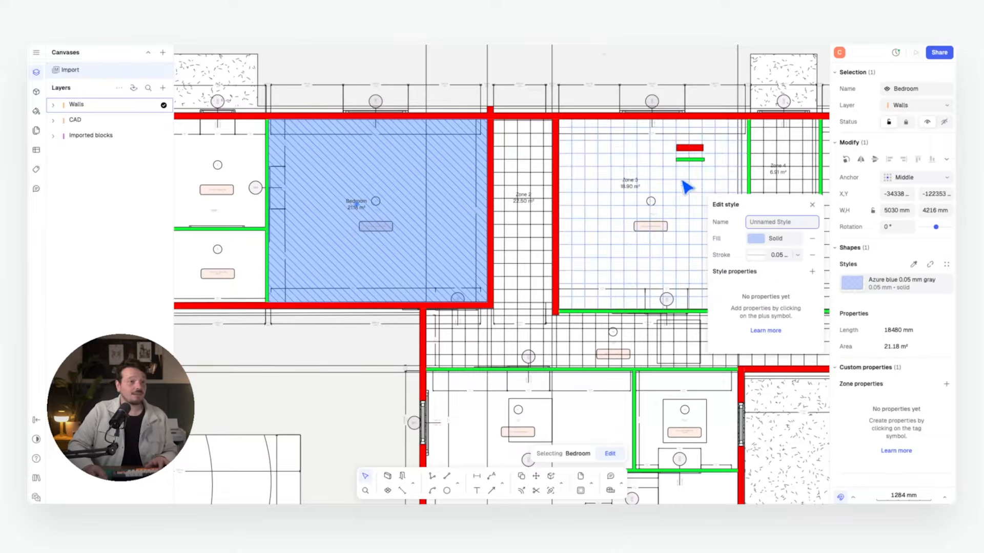
type("Bedr")
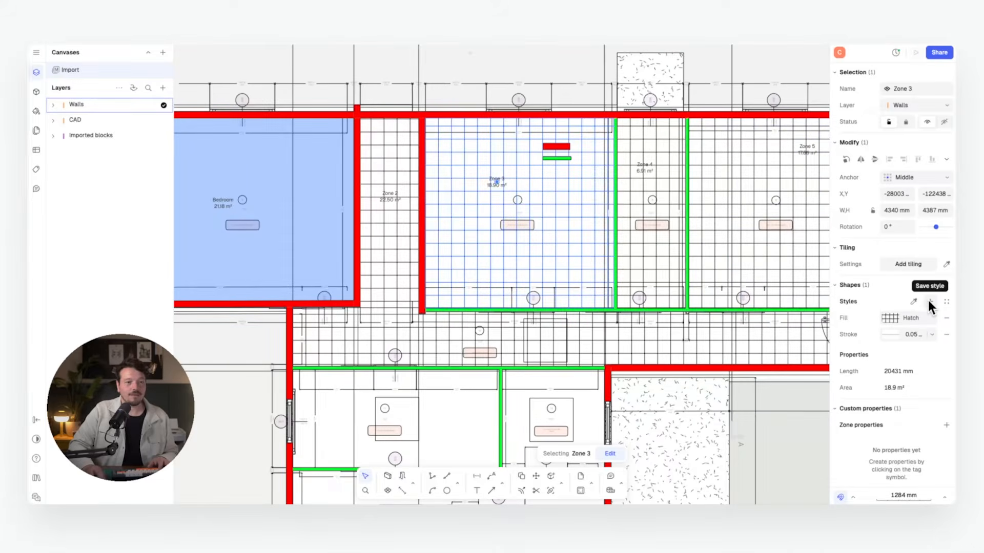
Give Zone 3 a solid green 00FF2B fill with reduced opacity and save it as a style named Wet Rooms.
left_click(916, 318)
left_click(716, 247)
left_click(787, 313)
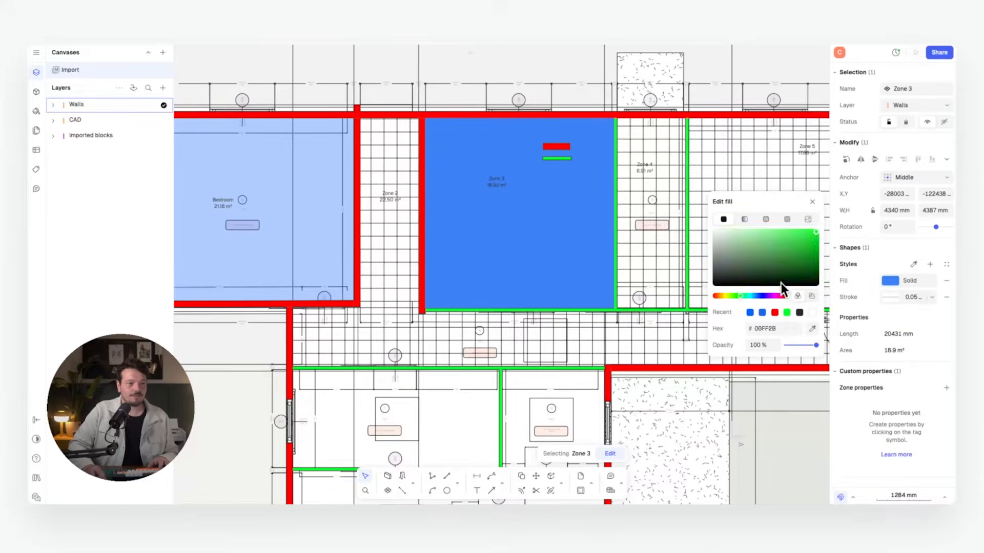
left_click(793, 343)
left_click(930, 263)
type("Wet Rooms")
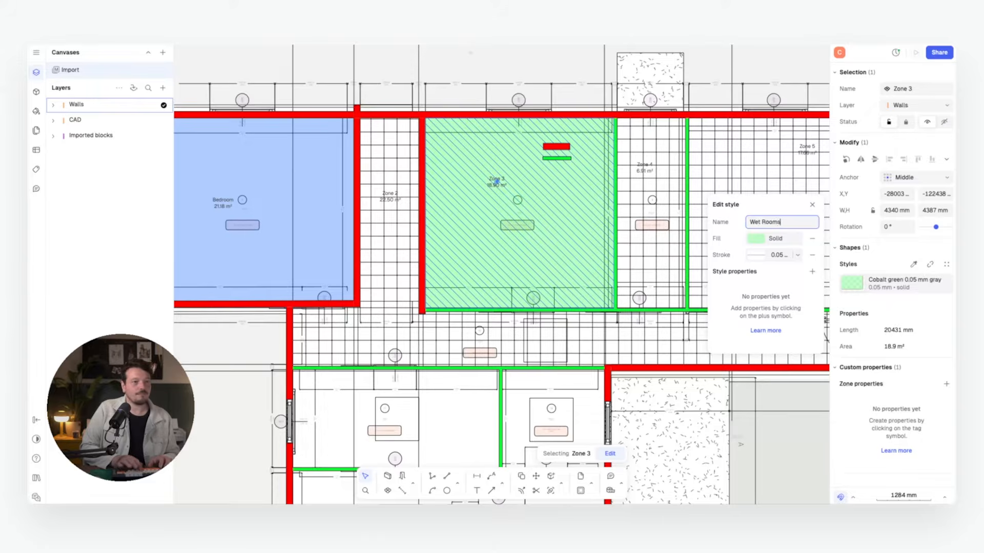
key("Return")
Copy the Wet Rooms style from Zone 3 onto Zone 4 and Zone 5.
left_click(653, 123)
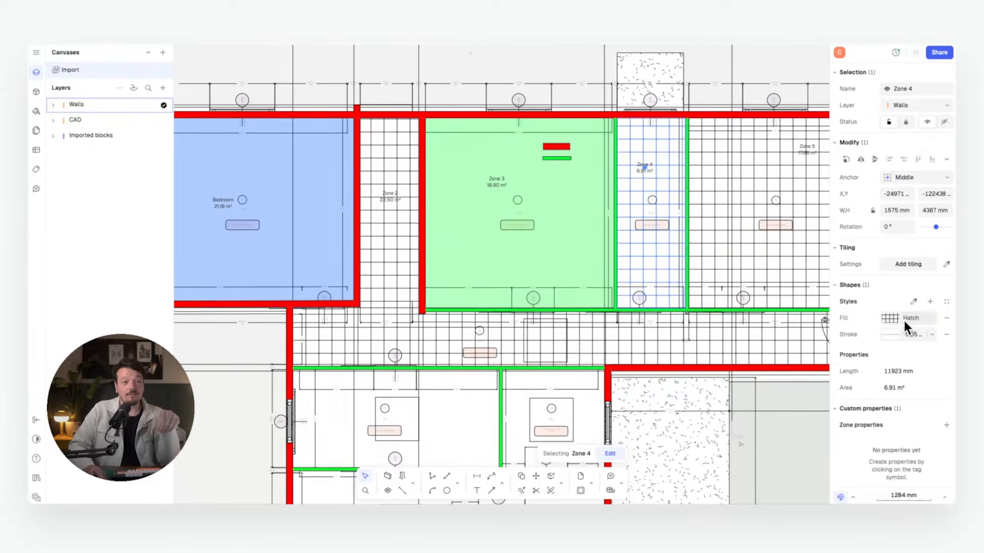
left_click(913, 301)
left_click(531, 172)
left_click(722, 213)
left_click(913, 301)
left_click(572, 186)
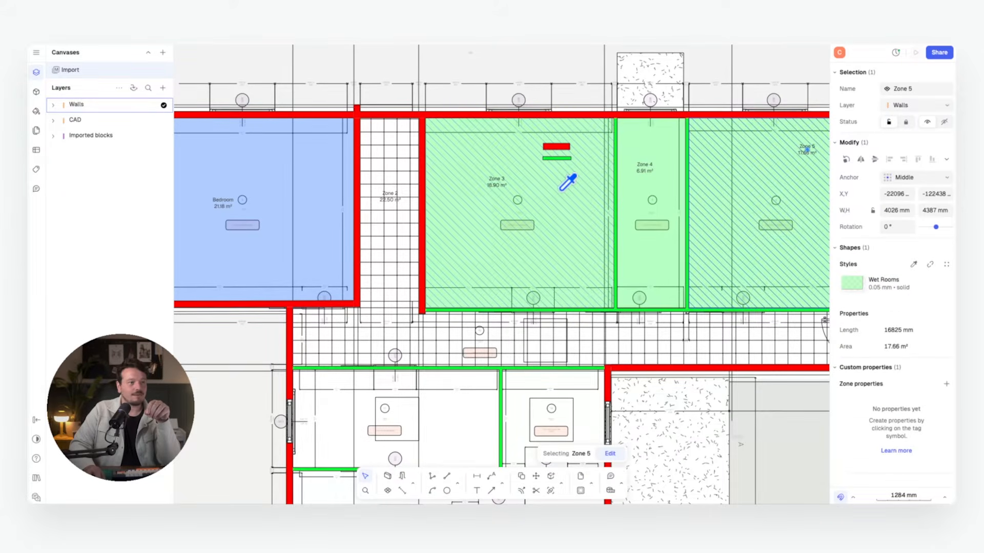
Copy the Bedroom zone's blue style onto the corridor zone, Zone 2.
scroll(300, 193, "left", 3)
left_click(406, 198)
left_click(615, 323)
left_click(913, 300)
left_click(452, 197)
left_click(507, 66)
scroll(454, 186, "down", 3)
scroll(513, 211, "down", 3)
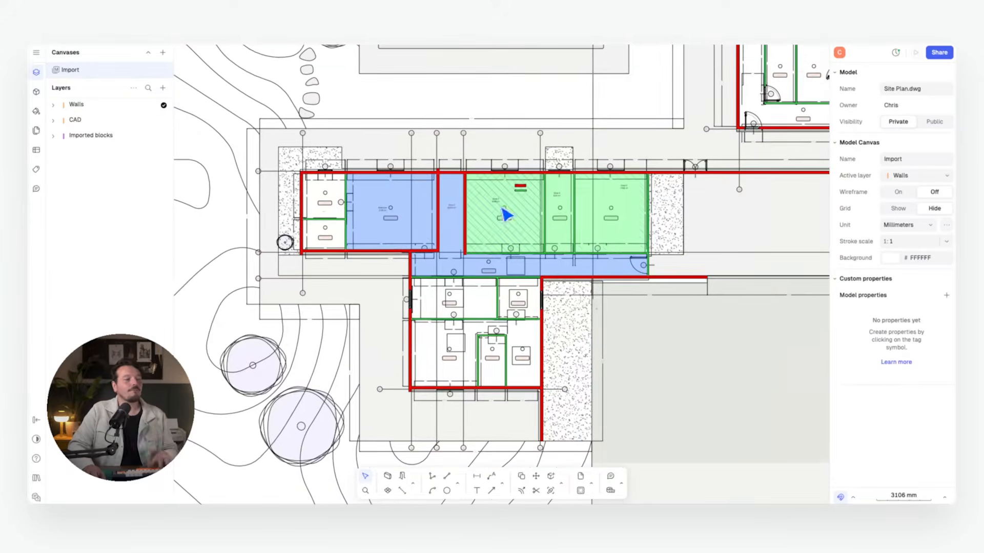
scroll(525, 210, "up", 2)
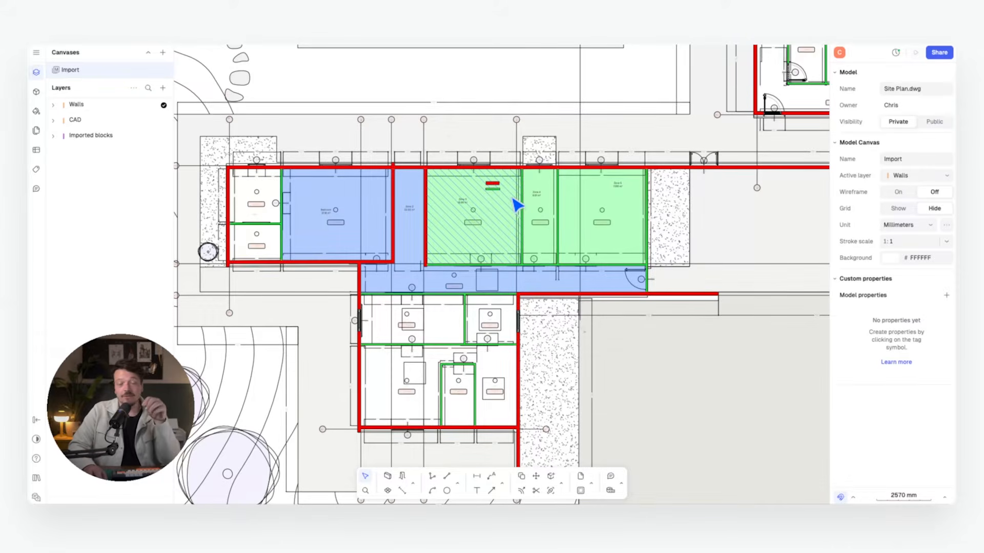
scroll(497, 207, "down", 1)
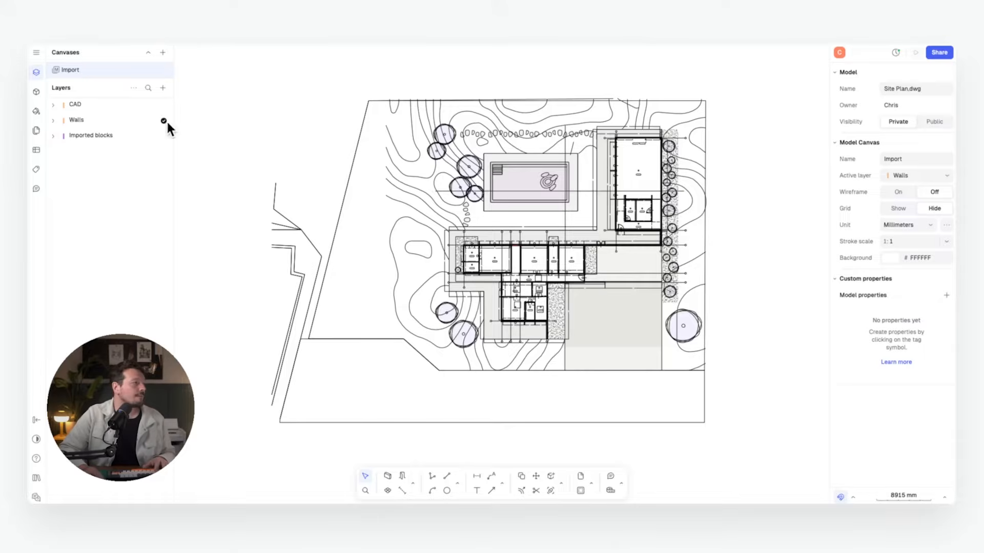
Hide the CAD layer so only the redrawn geometry and imported blocks show.
left_click(144, 106)
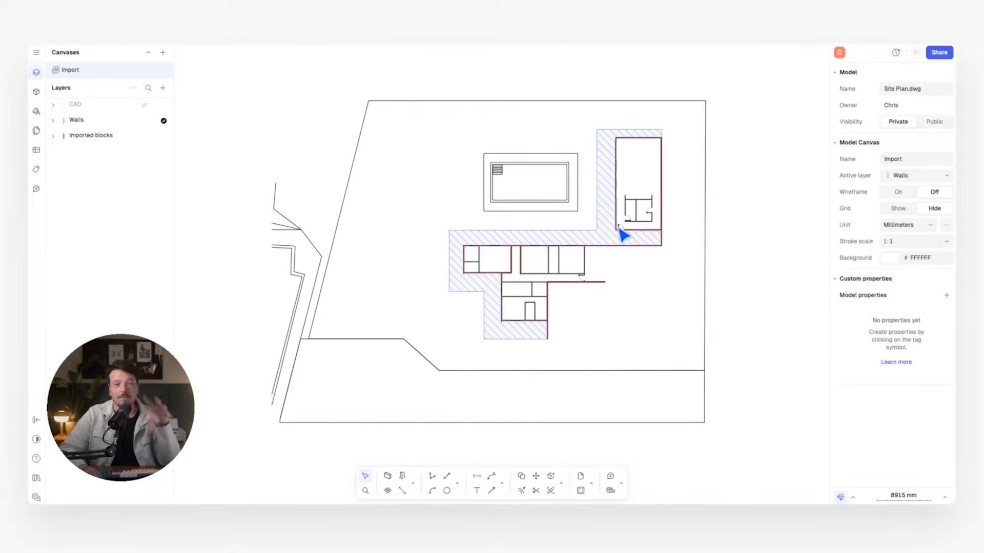
scroll(534, 268, "up", 5)
scroll(553, 350, "right", 3)
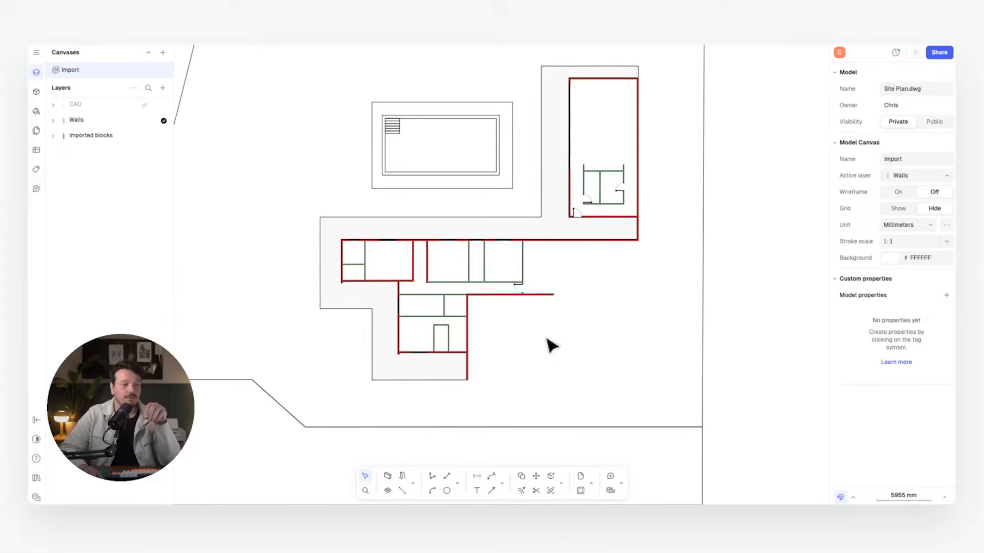
scroll(508, 292, "up", 2)
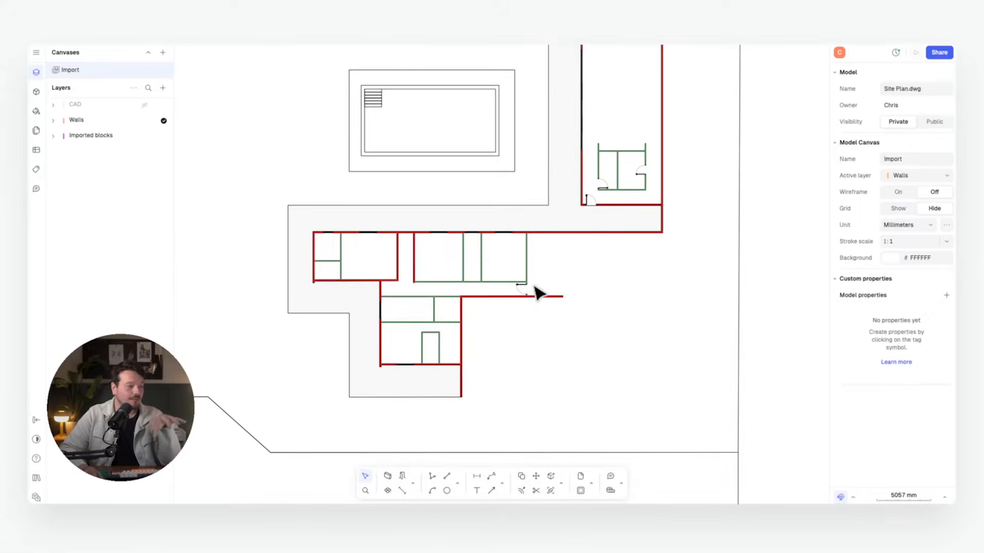
scroll(540, 291, "up", 4)
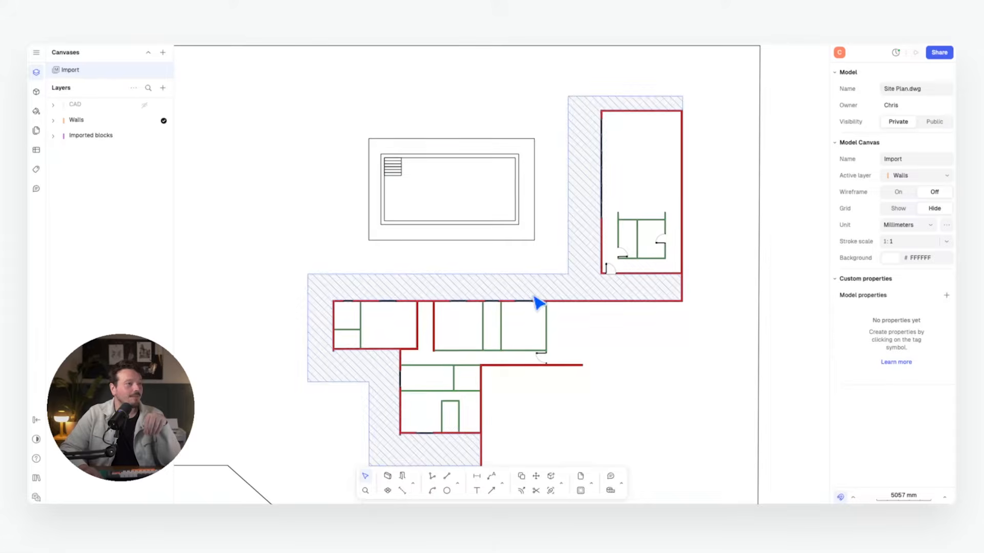
Examine the redrawn walls, pool, terrace and site boundaries across the whole plan.
middle_click_drag(484, 200, 472, 215)
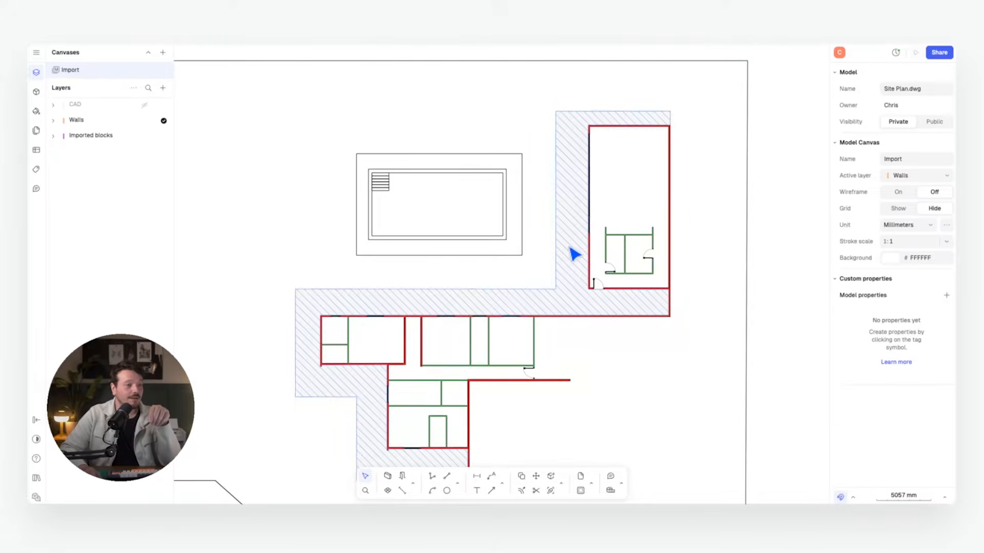
middle_click_drag(452, 304, 527, 249)
scroll(531, 255, "down", 4)
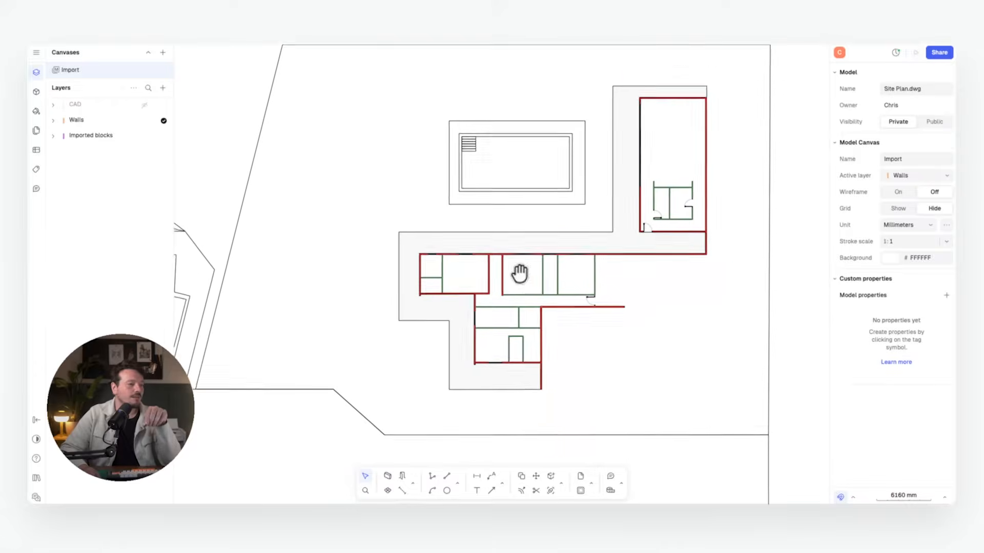
scroll(523, 281, "up", 2)
scroll(402, 251, "down", 2)
scroll(562, 306, "down", 1)
scroll(311, 218, "up", 1)
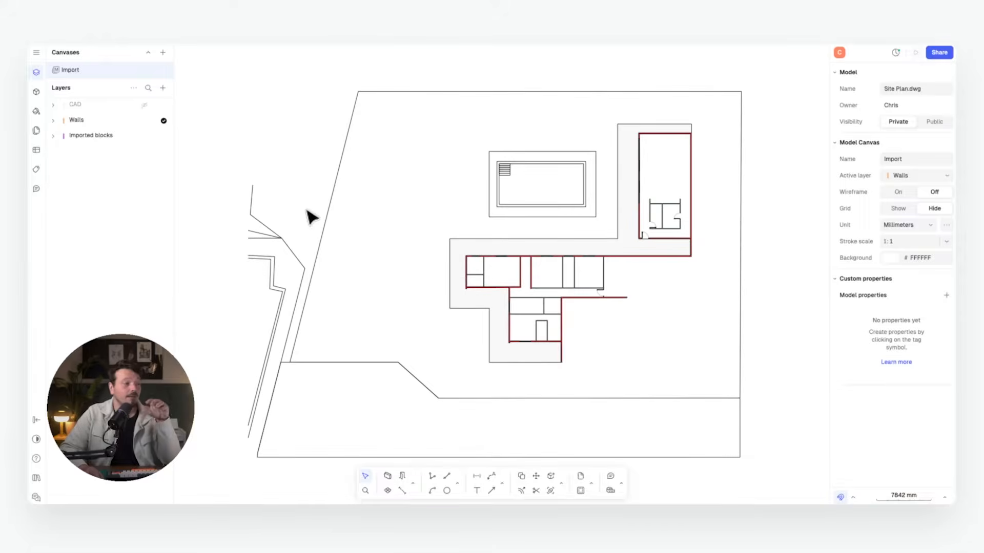
middle_click_drag(314, 289, 247, 279)
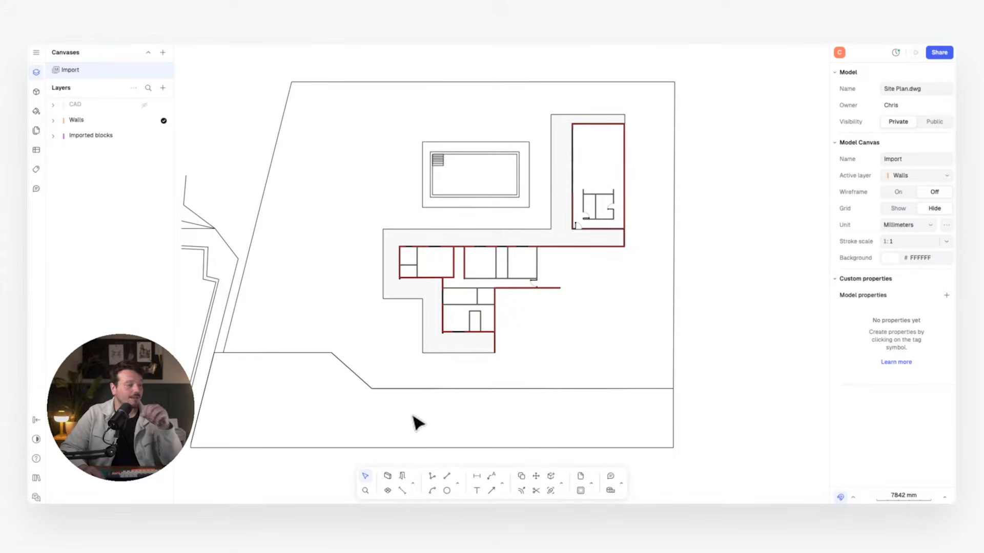
middle_click_drag(410, 409, 410, 411)
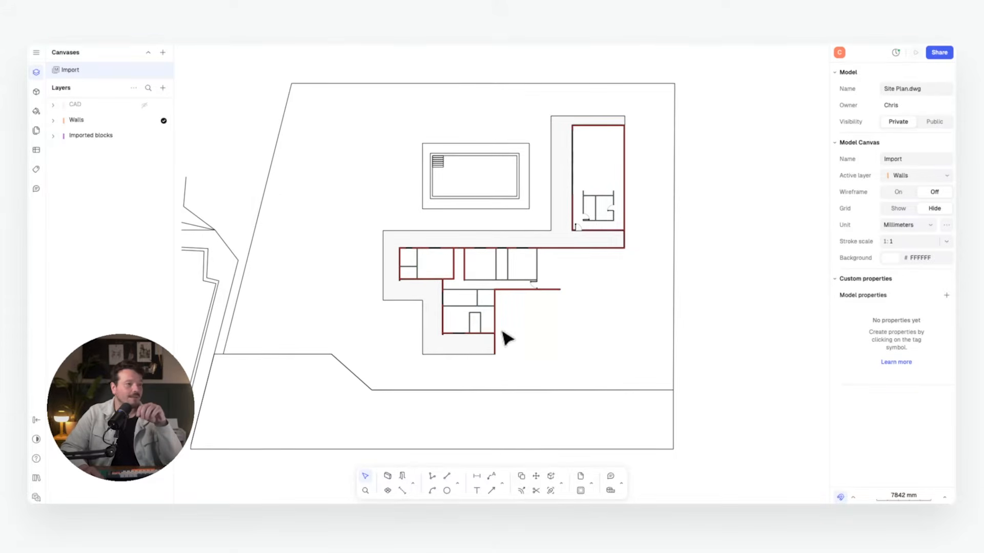
middle_click_drag(472, 289, 486, 280)
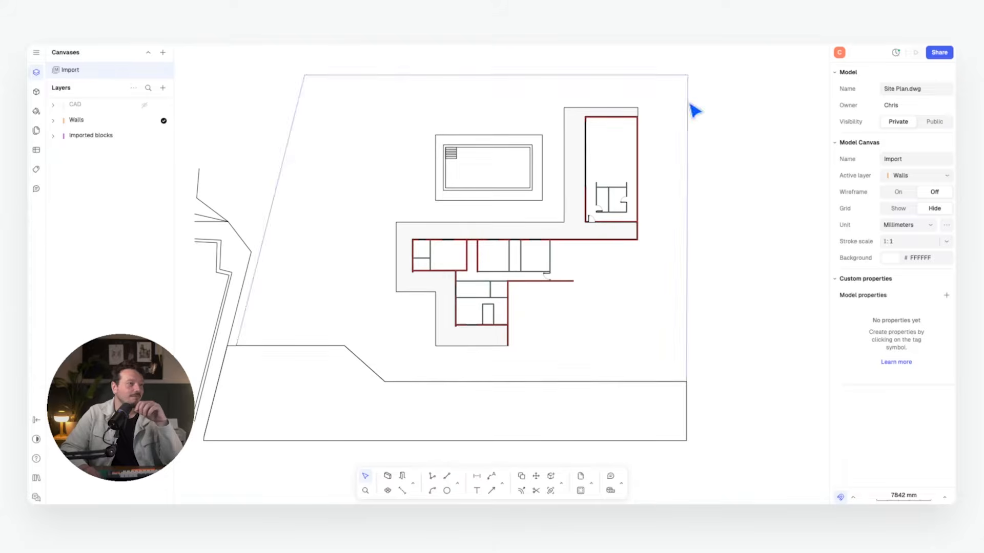
Fill the closed strip along the lower edge of the site with solid light grey.
left_click(248, 333)
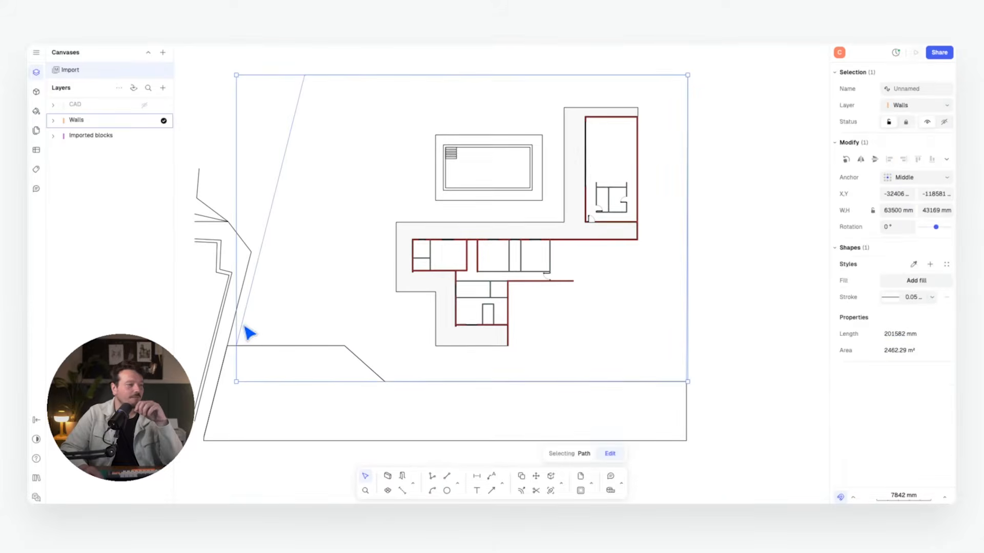
left_click(902, 282)
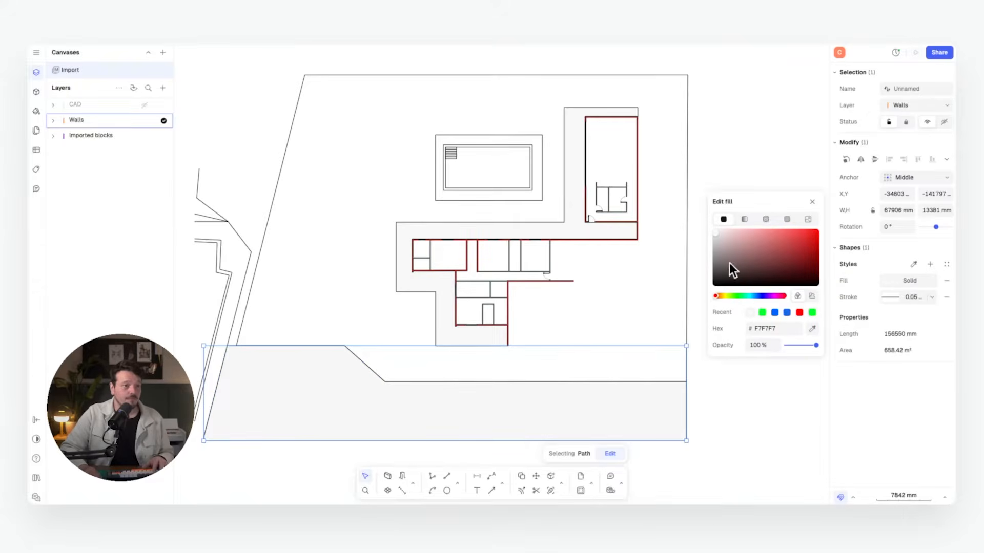
left_click_drag(714, 240, 713, 238)
left_click(722, 155)
Fill the main plot outline with solid white FFFFFF and send it behind the building and pool.
left_click(686, 153)
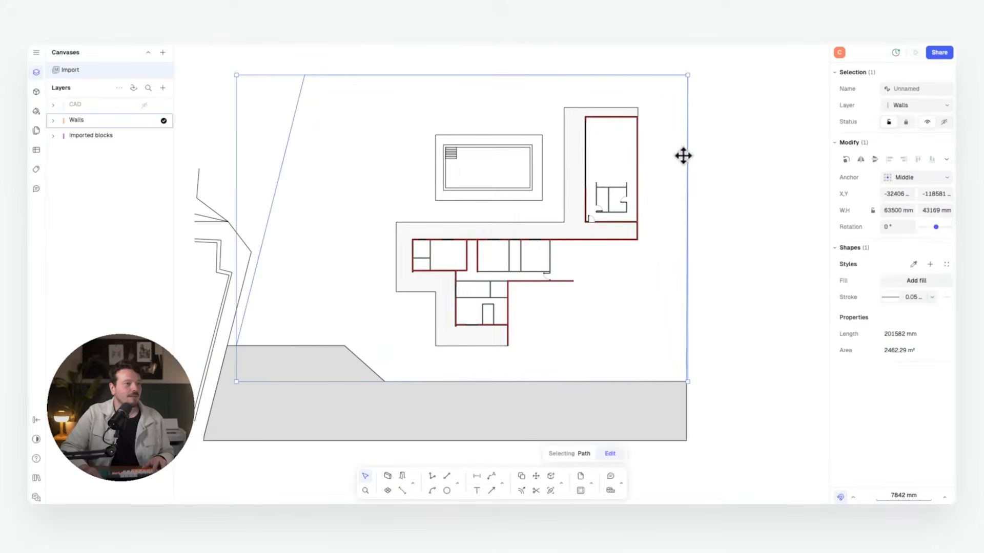
left_click(886, 287)
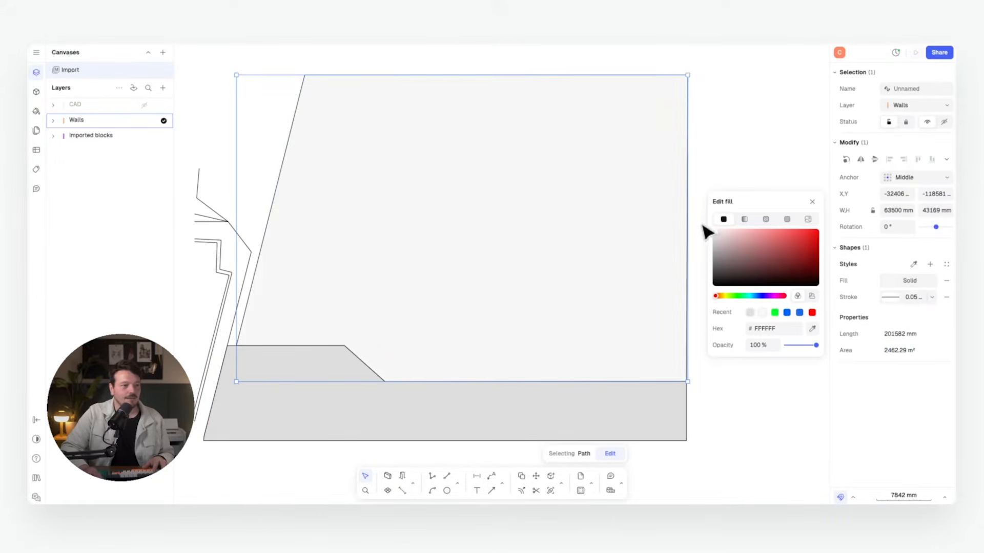
left_click(709, 121)
right_click(672, 137)
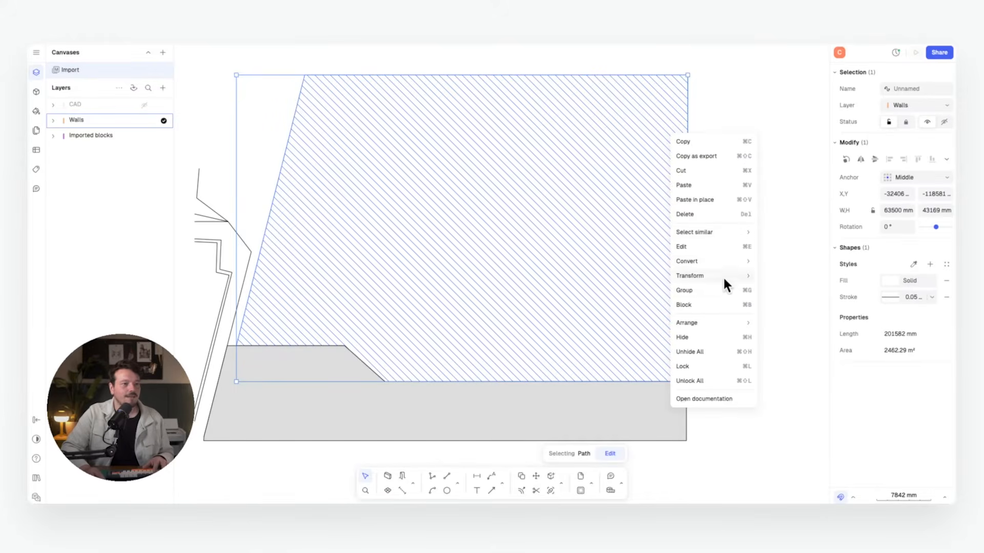
mouse_move(718, 323)
left_click(790, 370)
left_click(760, 197)
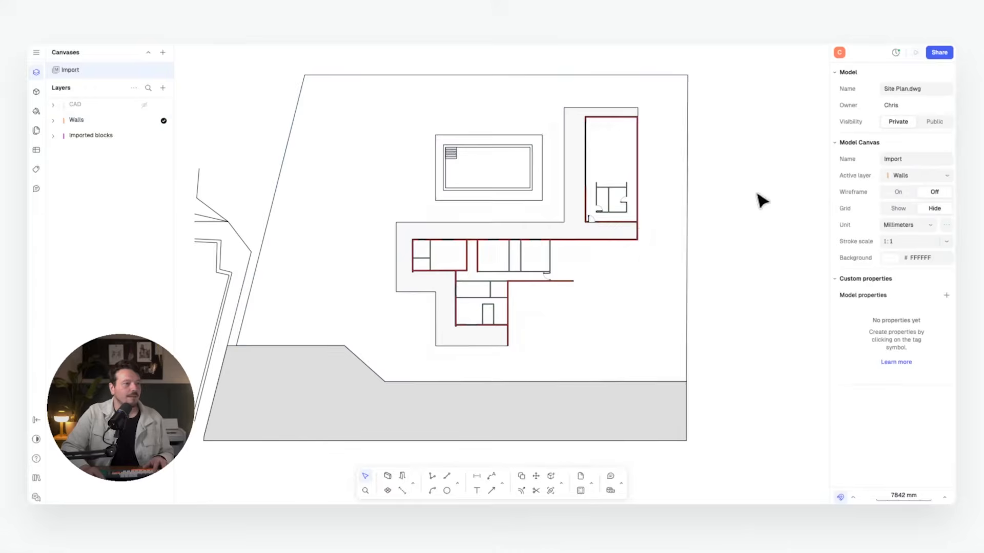
scroll(530, 194, "down", 1)
left_click(343, 129)
middle_click_drag(369, 191, 383, 201)
left_click(252, 109)
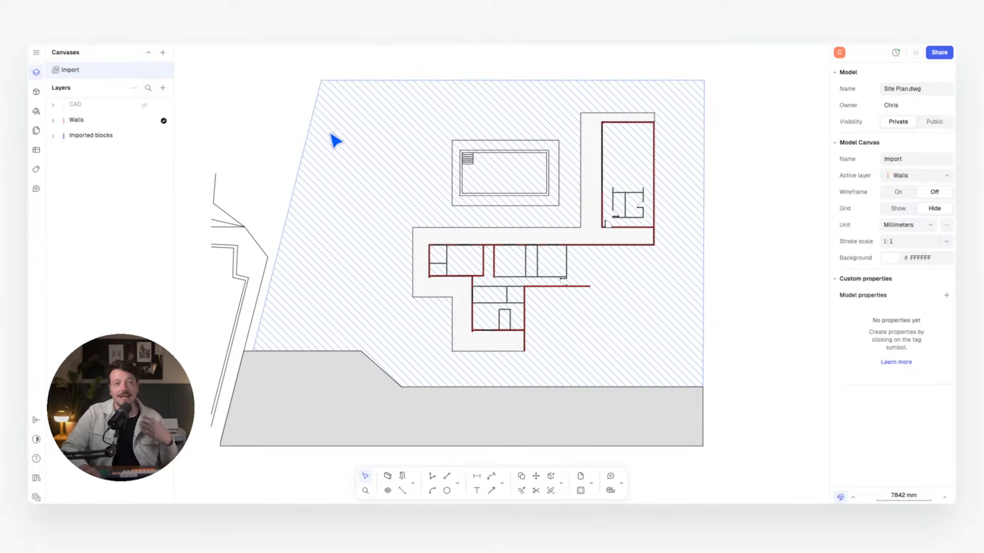
Draw a straight line along the plot's slanted side edge and move it inward, parallel to that edge.
left_click(447, 476)
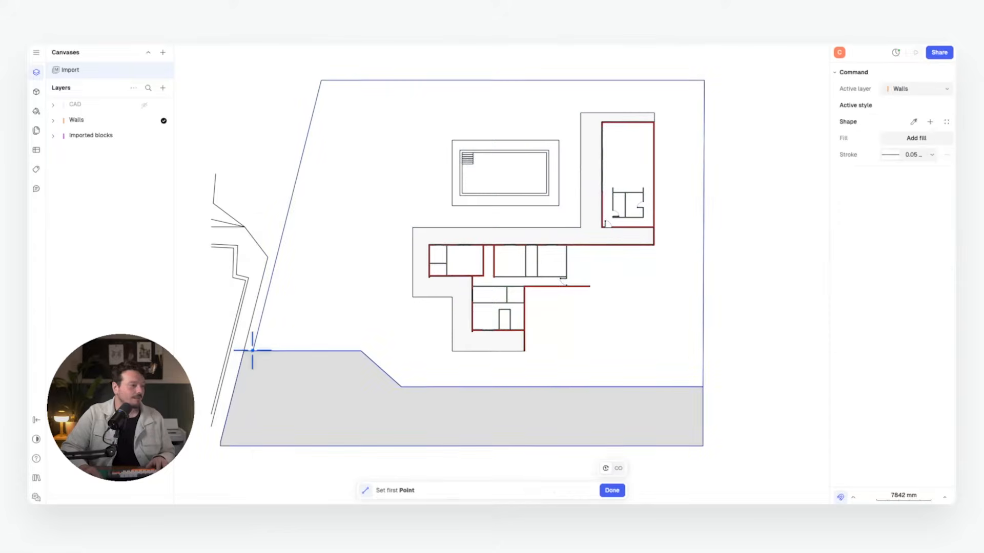
left_click(252, 351)
left_click(321, 79)
key("m")
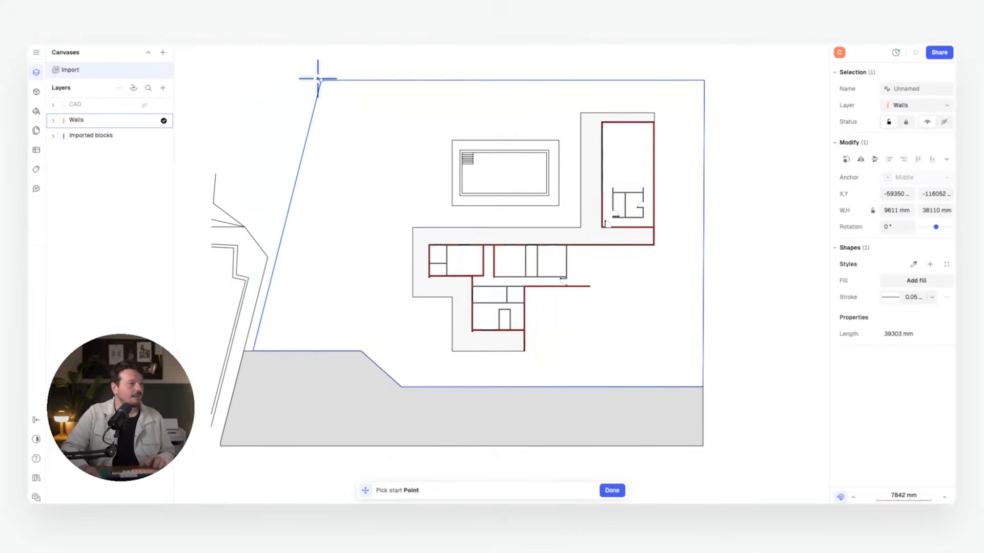
left_click(320, 80)
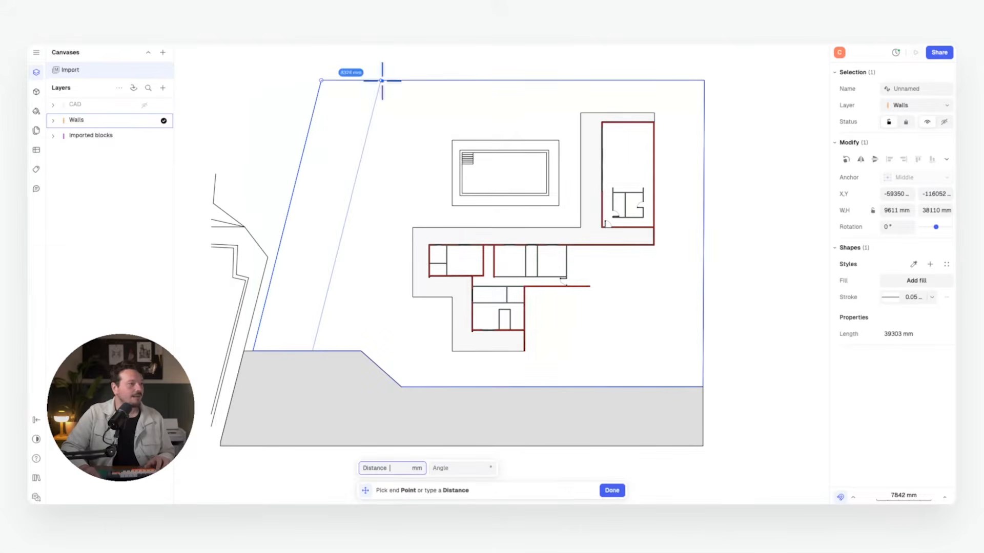
left_click(447, 85)
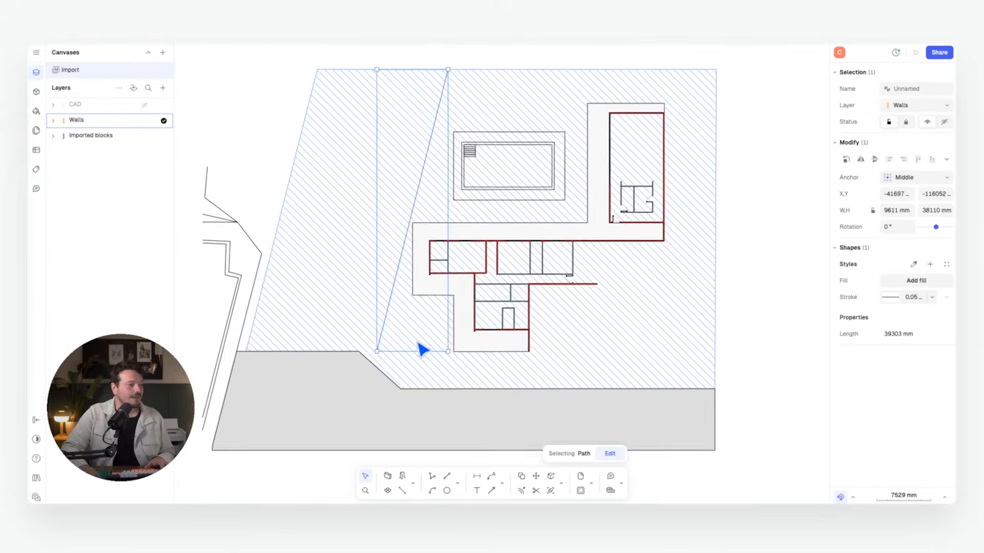
Shift the slanted line so its lower end meets the bend in the grey strip's upper edge.
scroll(364, 354, "down", 5)
left_click(376, 215)
scroll(369, 267, "up", 7)
middle_click_drag(401, 335, 378, 160)
scroll(372, 185, "down", 4)
middle_click_drag(364, 199, 425, 206)
scroll(438, 180, "up", 1)
scroll(440, 182, "up", 5)
scroll(419, 187, "down", 2)
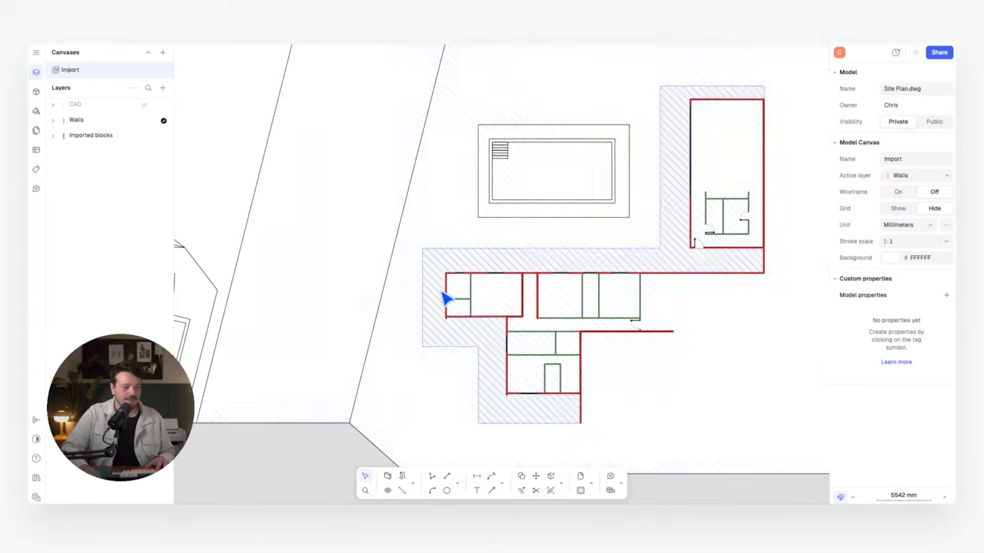
Draw straight lines connecting the terrace to the slanted line and the pool surround to the terrace and plot edge.
left_click(446, 476)
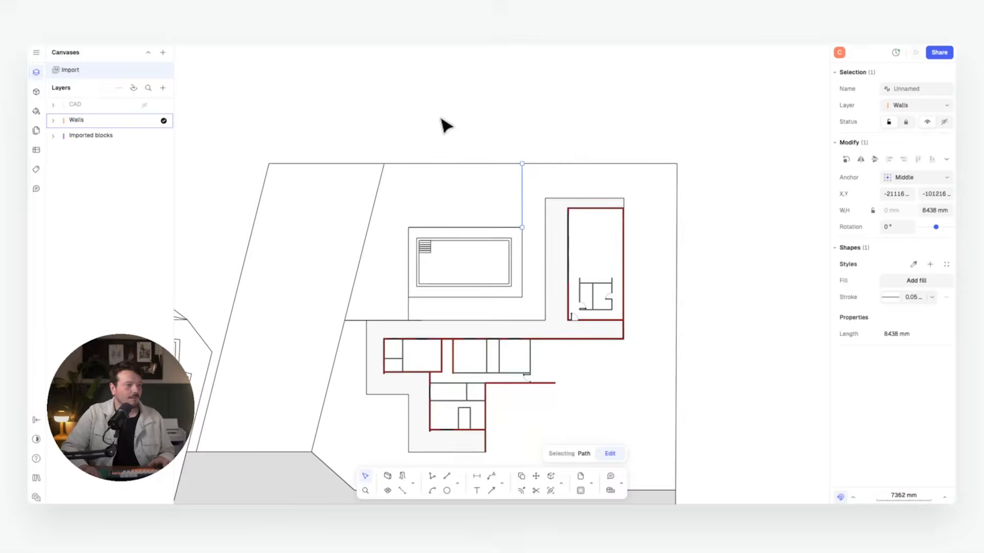
left_click(444, 125)
Trace a closed outline around the side area between the slanted plot edge, pool surround, terrace and inner slanted line.
middle_click_drag(306, 335, 336, 306)
left_click(408, 490)
left_click(223, 422)
left_click(295, 133)
left_click(549, 133)
left_click(547, 196)
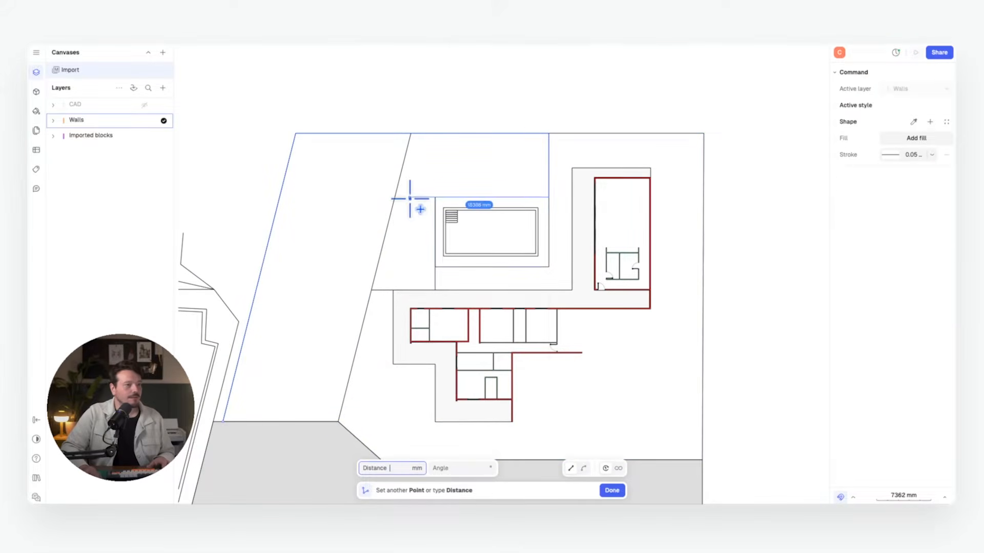
key("Return")
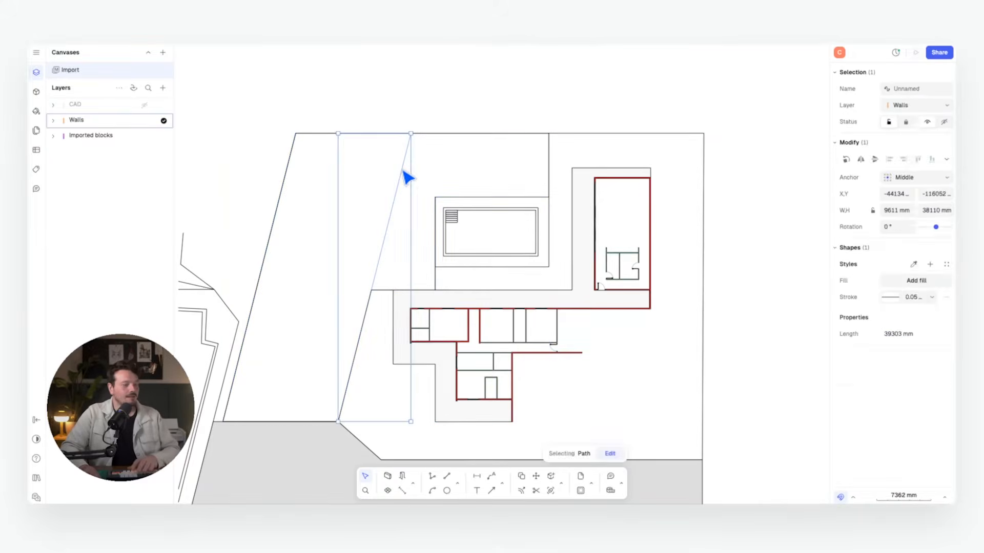
Fill the traced side area with a solid light pink.
left_click(486, 137)
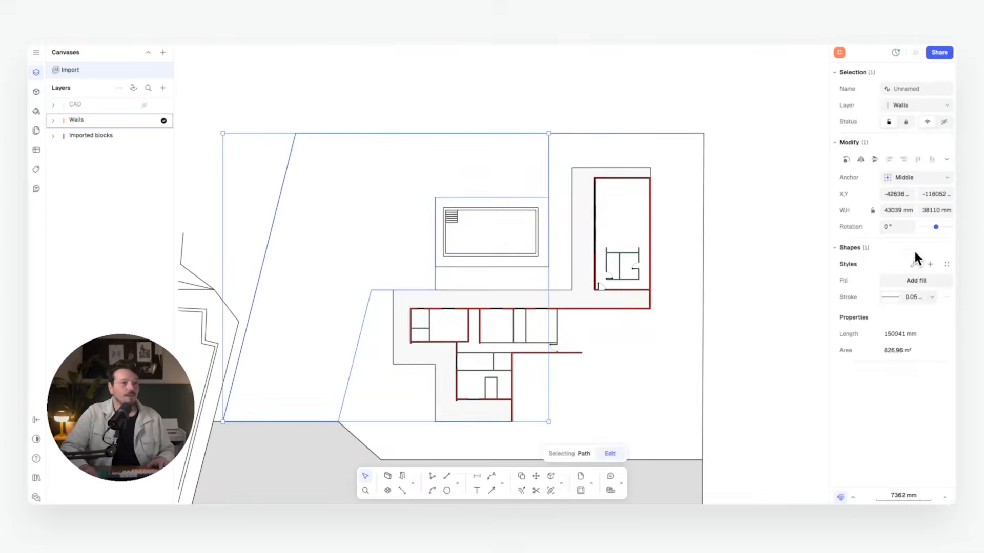
left_click(895, 283)
left_click_drag(734, 224, 729, 230)
left_click(726, 111)
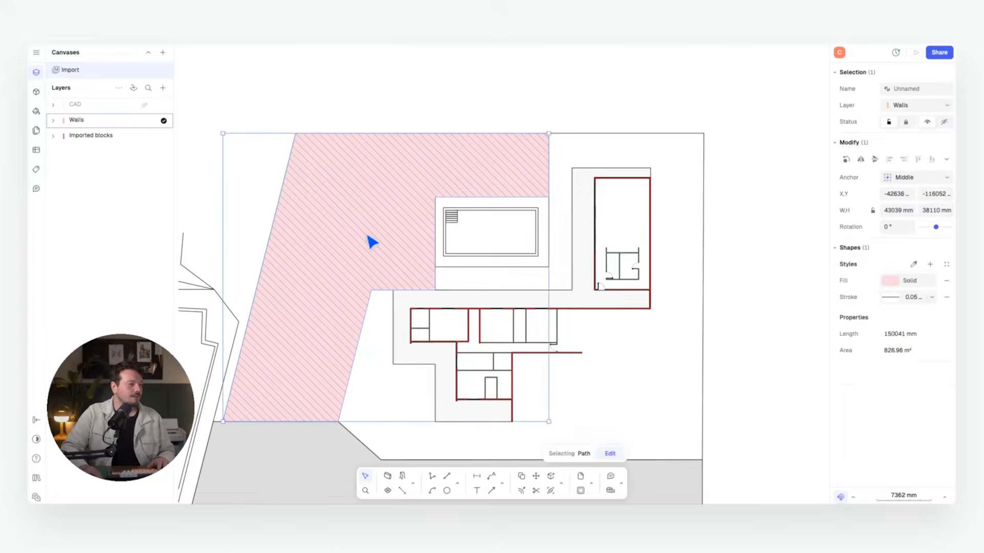
Create an Areas layer and assign the pink area, white plot and grey strip to it.
left_click(371, 247)
scroll(433, 215, "down", 3)
middle_click_drag(470, 296, 462, 260)
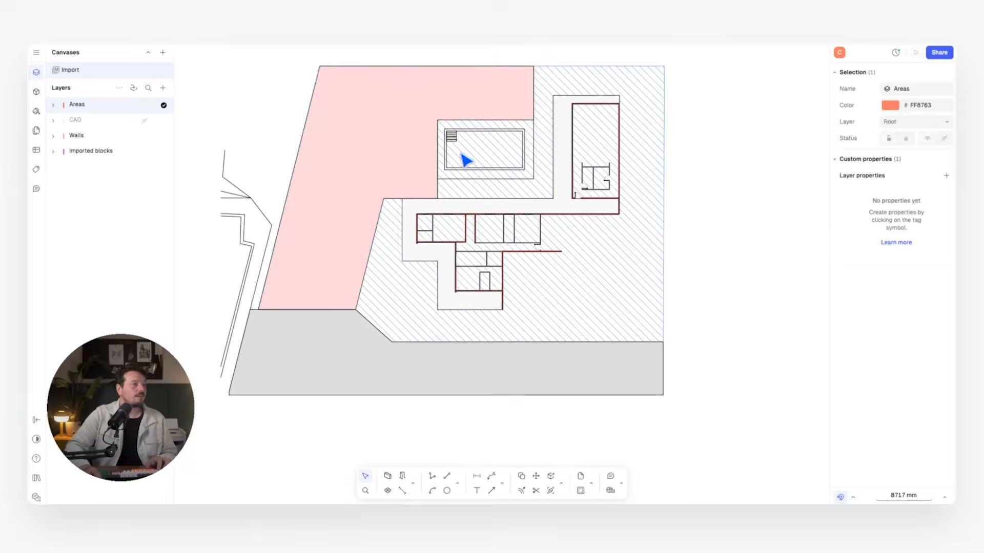
left_click(411, 128)
left_click(411, 285, "shift")
left_click(626, 373, "shift")
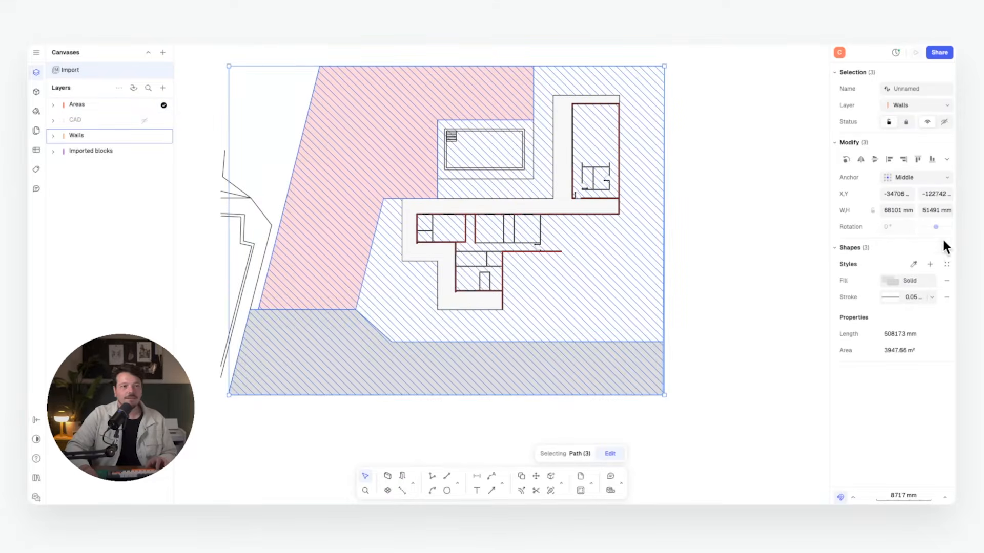
left_click(946, 104)
scroll(928, 208, "up", 10)
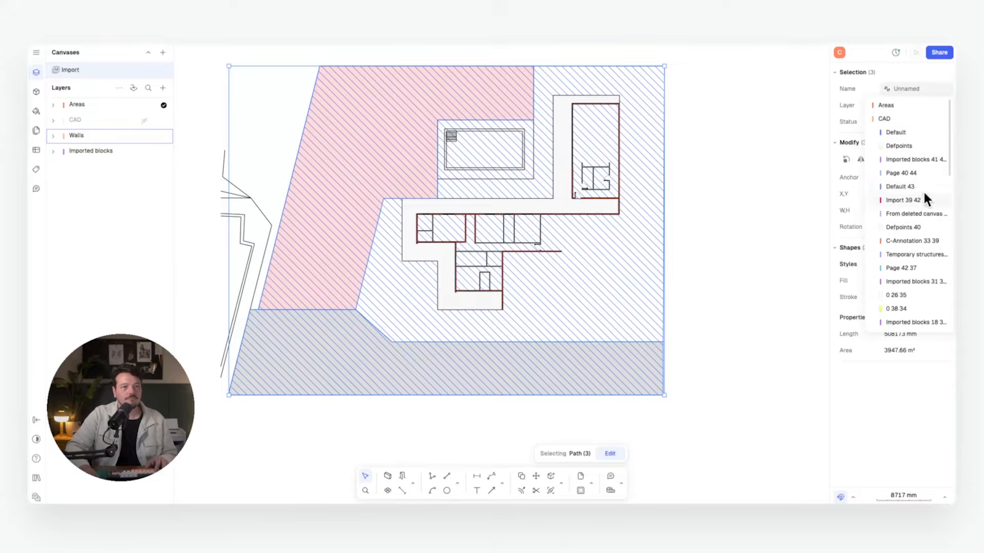
left_click(887, 106)
left_click(740, 151)
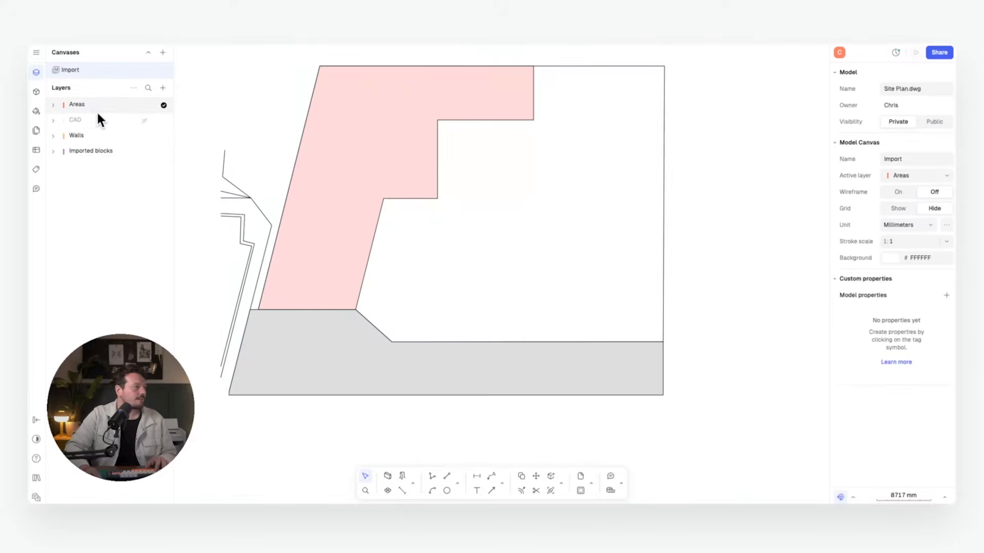
Reorder the Areas layer to sit below the Imported blocks layer.
left_click_drag(98, 114, 100, 155)
left_click(727, 235)
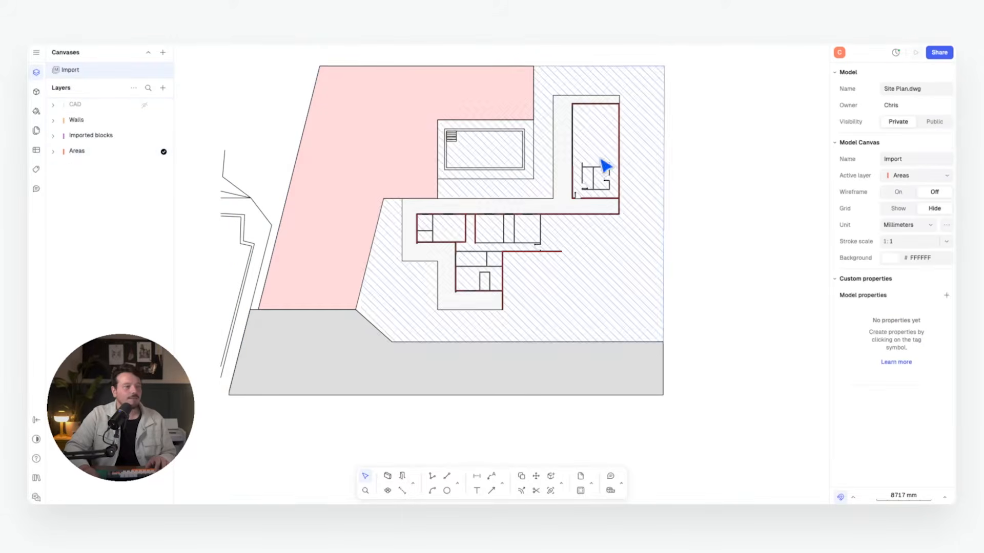
Draw an 8000 mm horizontal Internal Wall in the empty space below the grey strip.
scroll(274, 149, "down", 2)
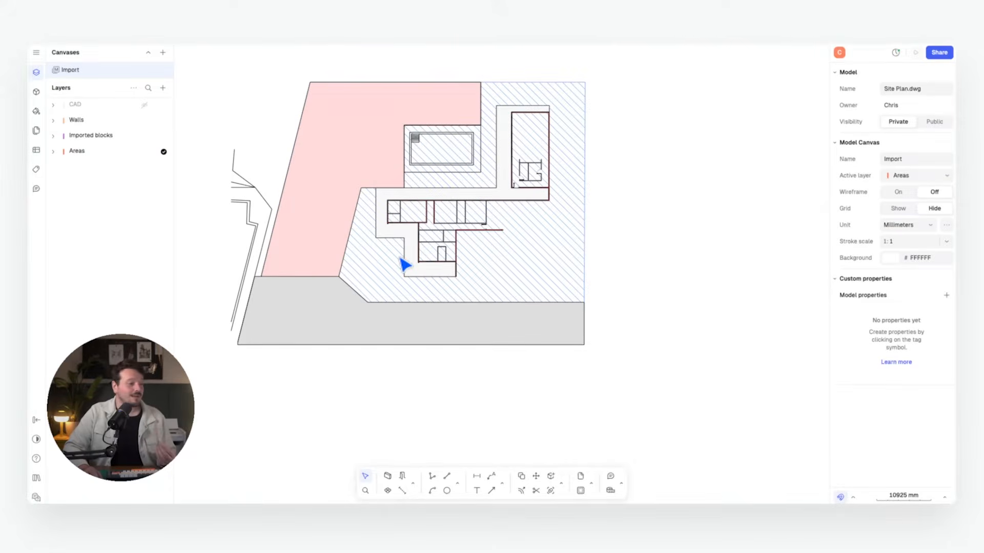
left_click(388, 476)
left_click(301, 374)
scroll(353, 384, "up", 5)
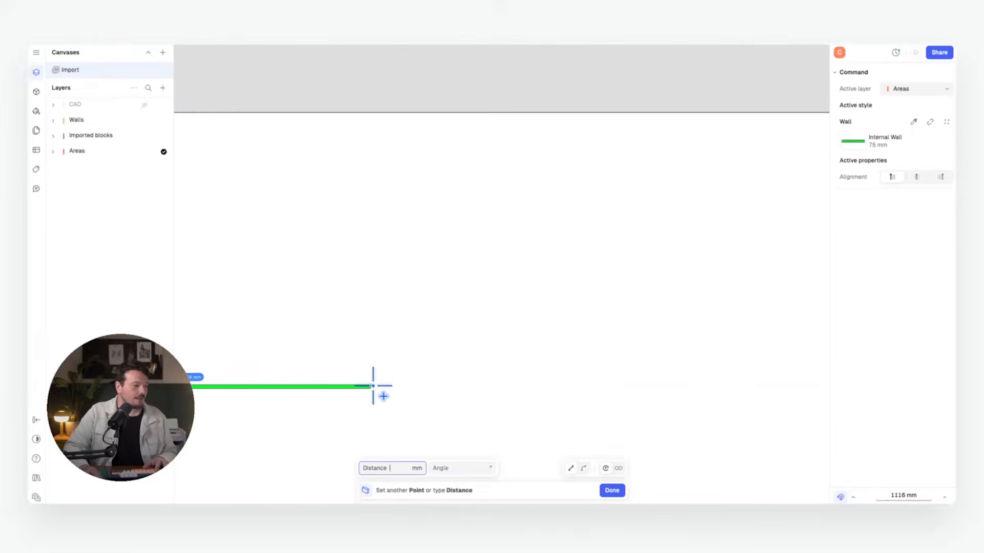
scroll(358, 385, "down", 2)
type("8")
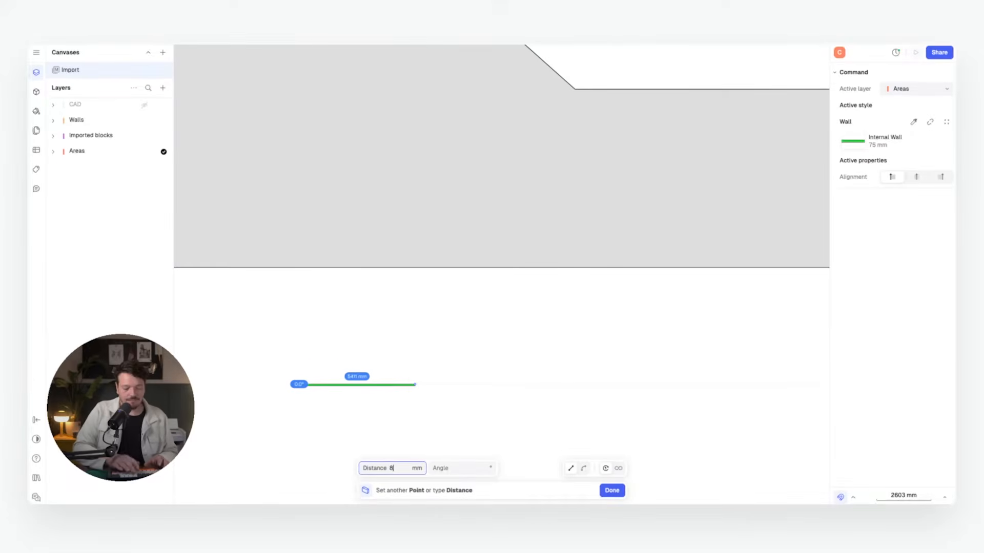
type("000")
key("Tab")
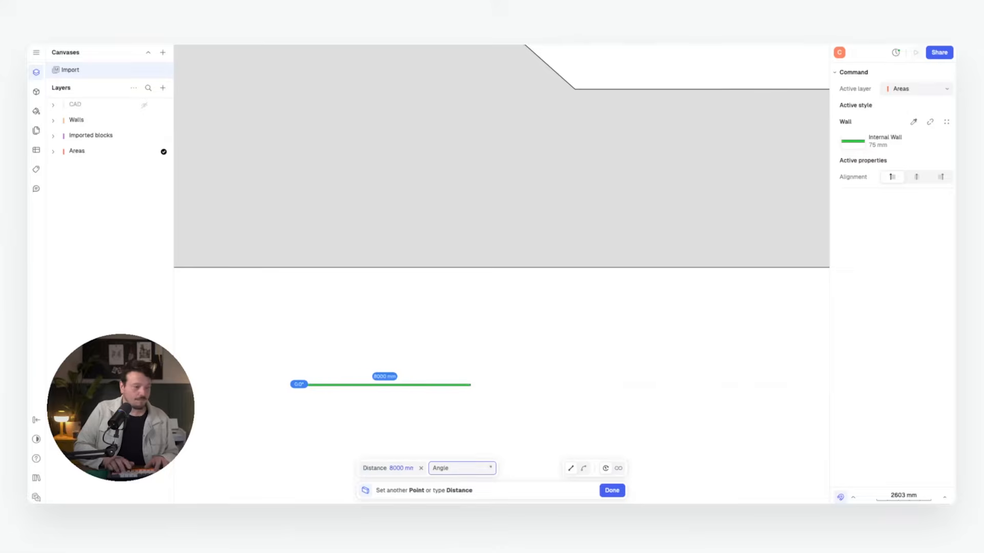
key("Return")
key("Escape")
Add a 2500 mm Internal Wall downward at a right angle from the end of the horizontal wall.
key("w")
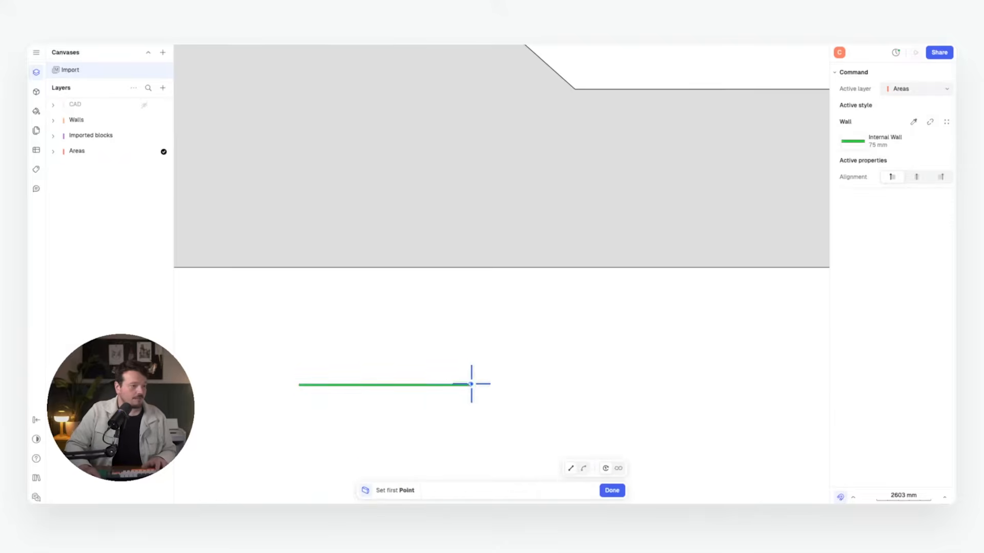
left_click(470, 384)
type("2500")
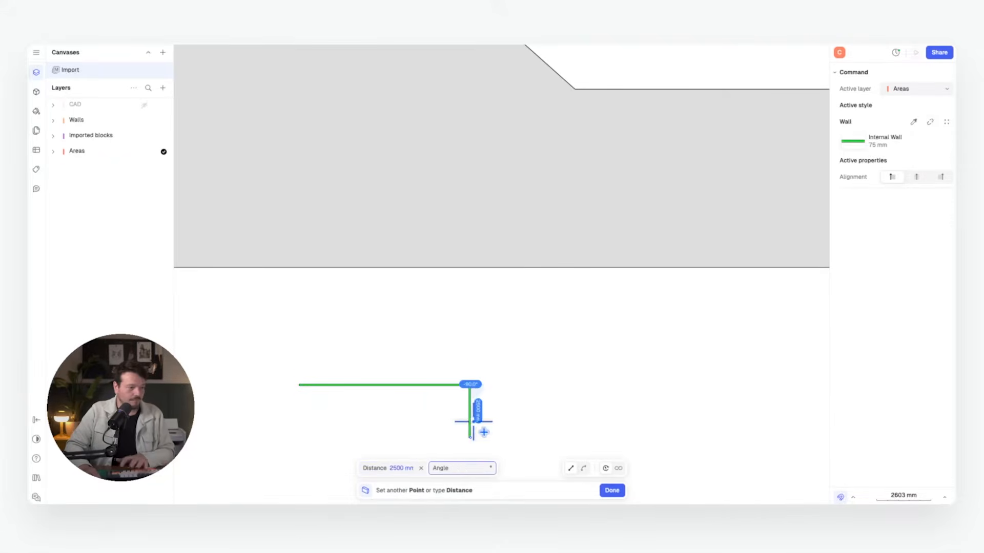
key("Return")
key("Escape")
Draw the parallel 8000 mm lower wall and close the rectangle with a wall back to the starting corner.
key("w")
left_click(470, 437)
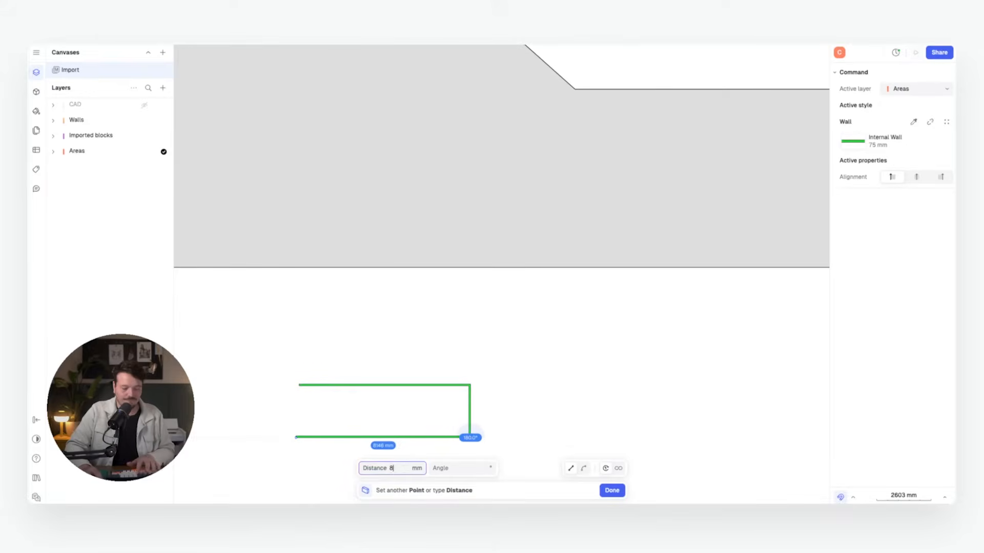
type("8000")
key("Return")
key("w")
left_click(299, 437)
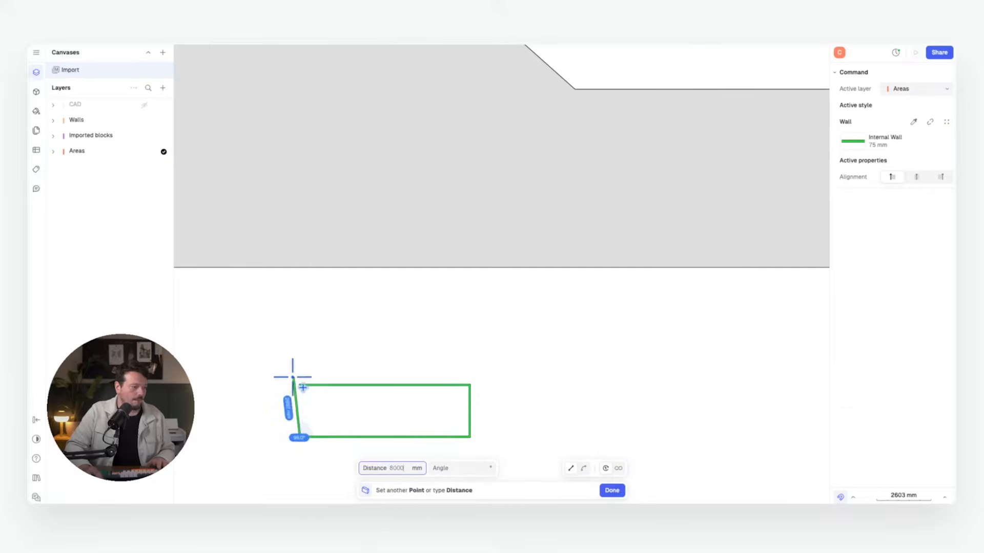
left_click(299, 384)
Place a Door US 28" opening midway along the rectangle's short end wall.
key("d")
left_click(468, 412)
key("Escape")
Combine the four walls and the door of the small rectangle into one block.
left_click_drag(501, 363, 280, 453)
right_click(346, 402)
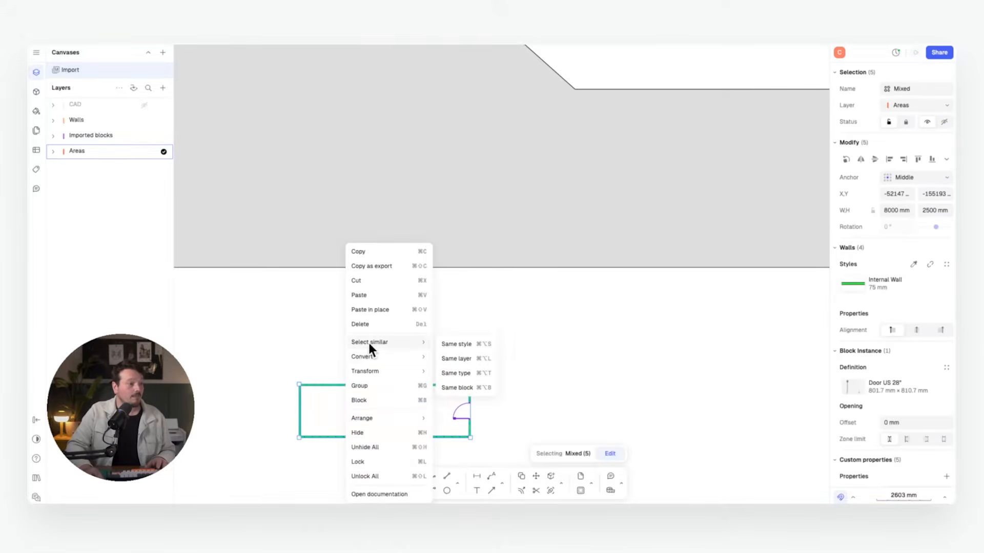
left_click(378, 401)
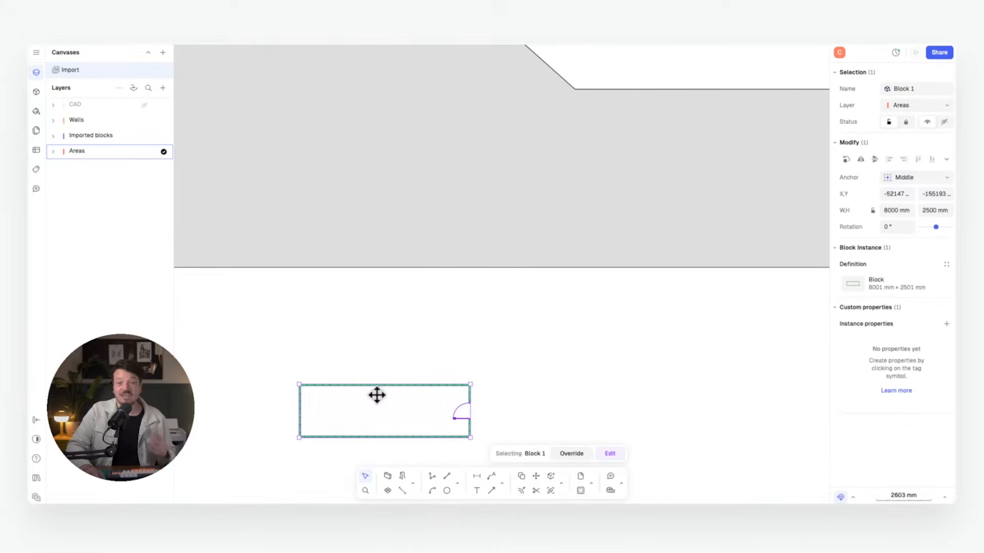
Move the small walled block from below the site into the pink area.
scroll(410, 394, "down", 3)
key("m")
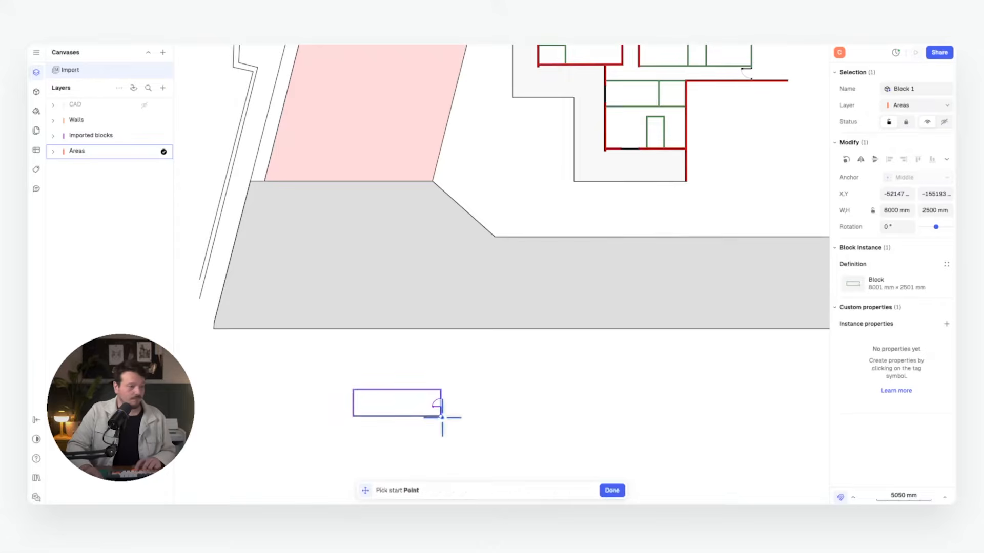
left_click(441, 416)
middle_click_drag(398, 152, 431, 477)
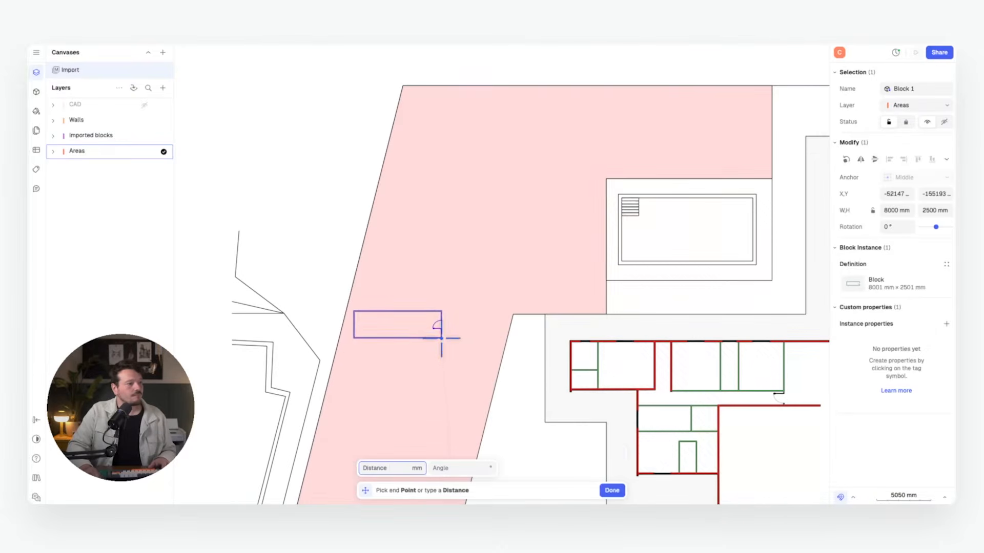
left_click(439, 339)
key("Escape")
Assign the block to the Walls layer and snap its upper outer corner to the slanted plot boundary.
scroll(445, 337, "up", 8)
scroll(445, 337, "down", 5)
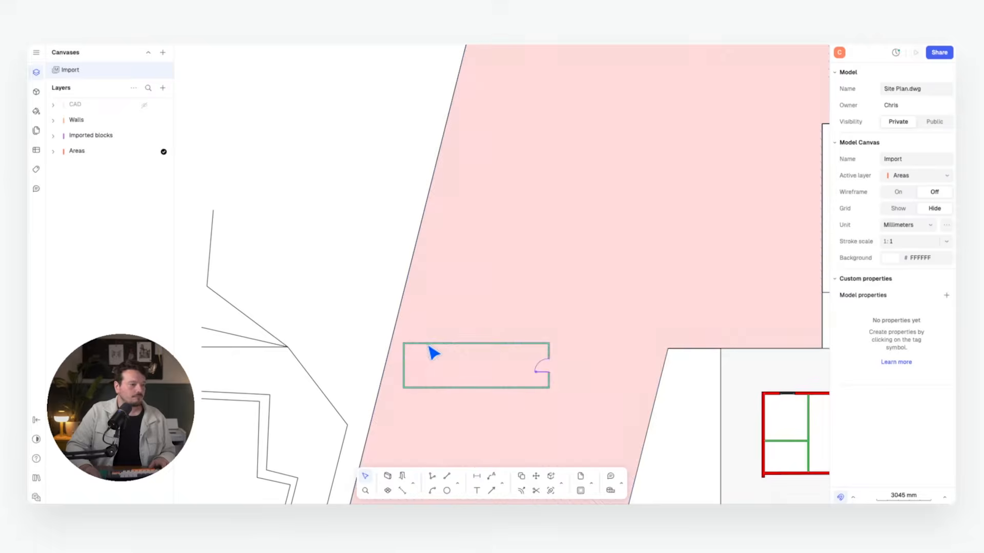
left_click(404, 341)
scroll(408, 347, "up", 9)
key("m")
left_click(392, 352)
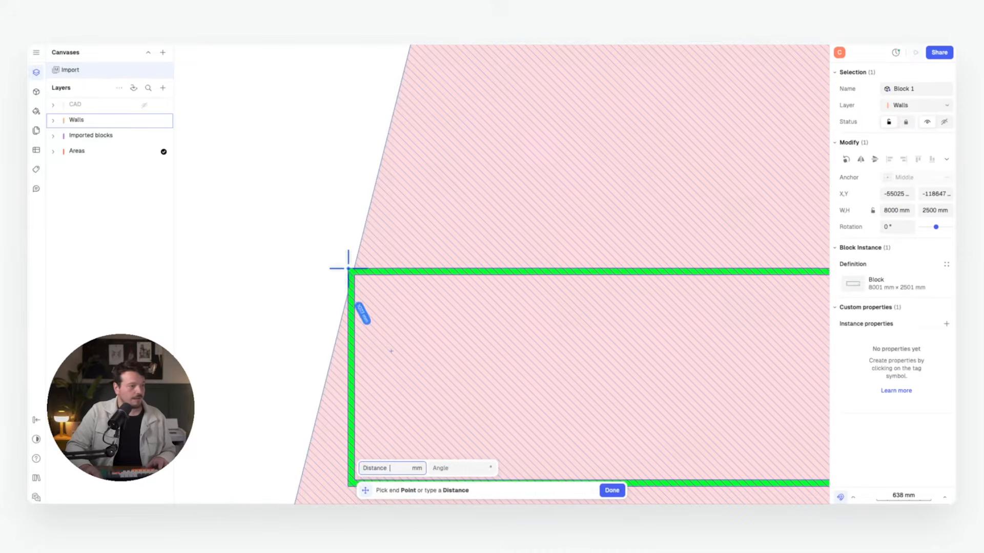
left_click(352, 268)
Rotate the block about its upper corner to about -14.2° so its short side follows the slanted boundary.
key("d")
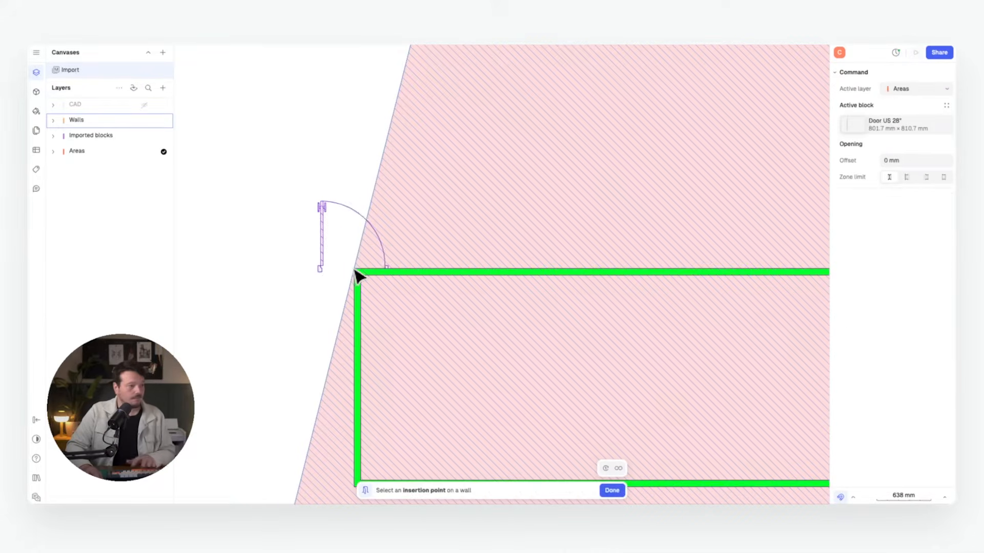
key("Escape")
left_click(562, 484)
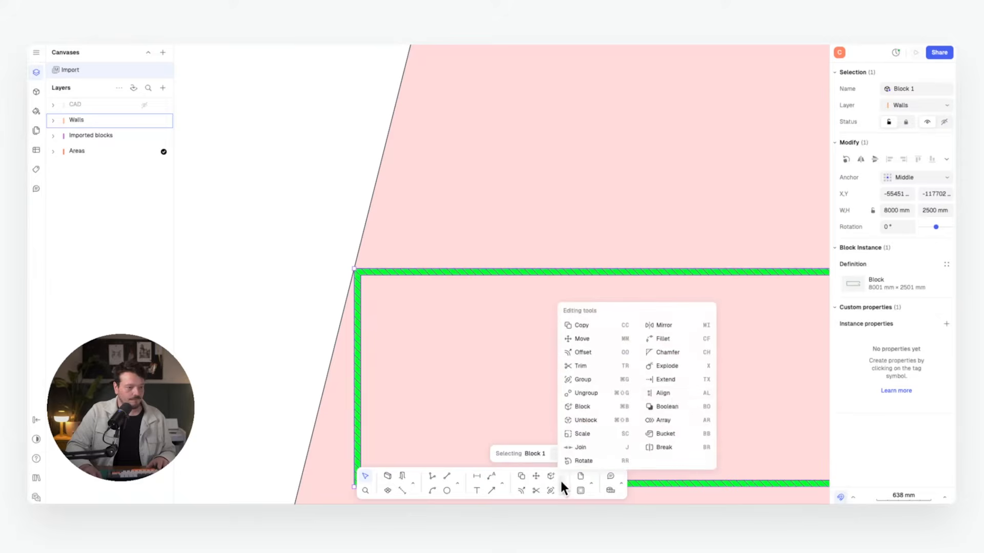
left_click(594, 461)
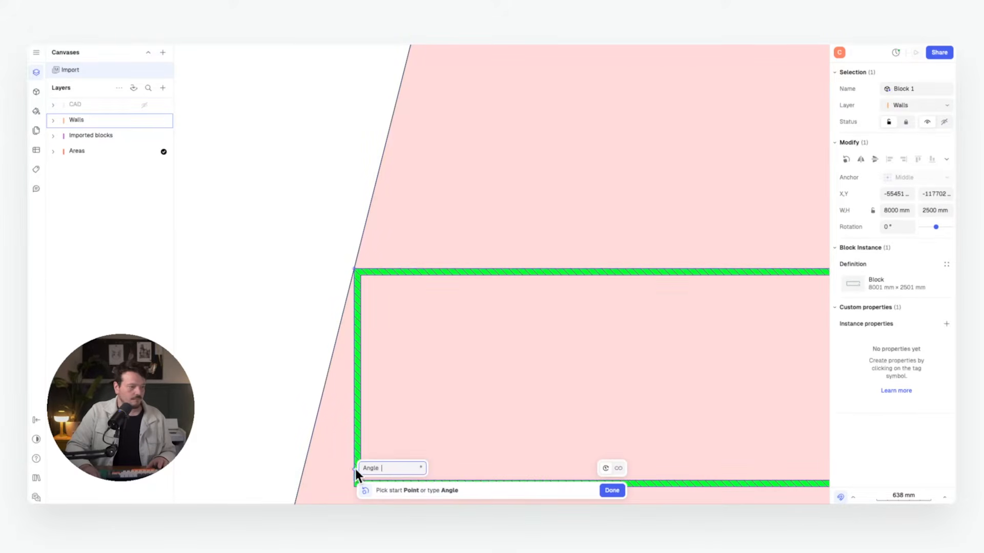
left_click(354, 424)
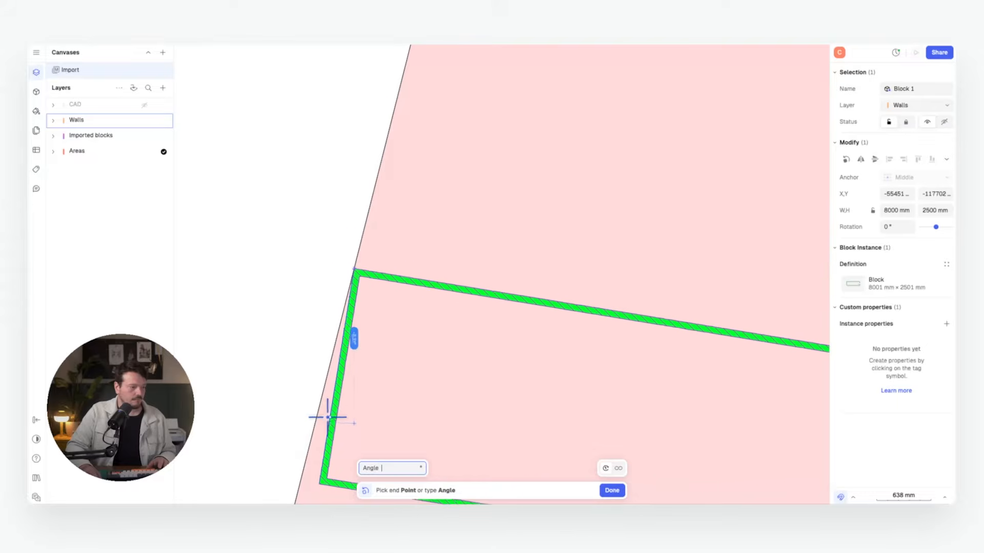
left_click(318, 416)
Copy the rotated cabin block by its upper outer corner to a spot just below the original.
scroll(508, 236, "down", 5)
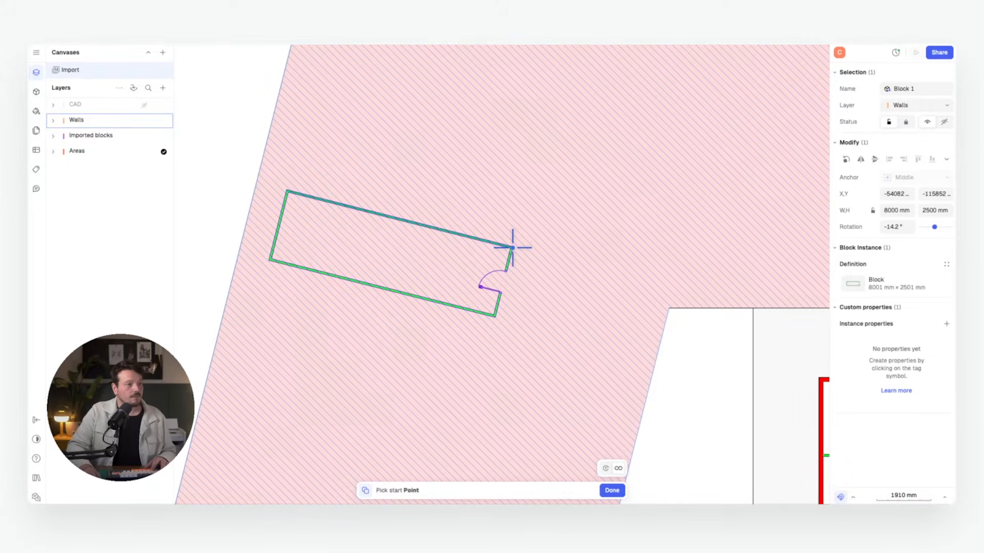
left_click(514, 246)
scroll(506, 154, "up", 5)
scroll(483, 254, "down", 5)
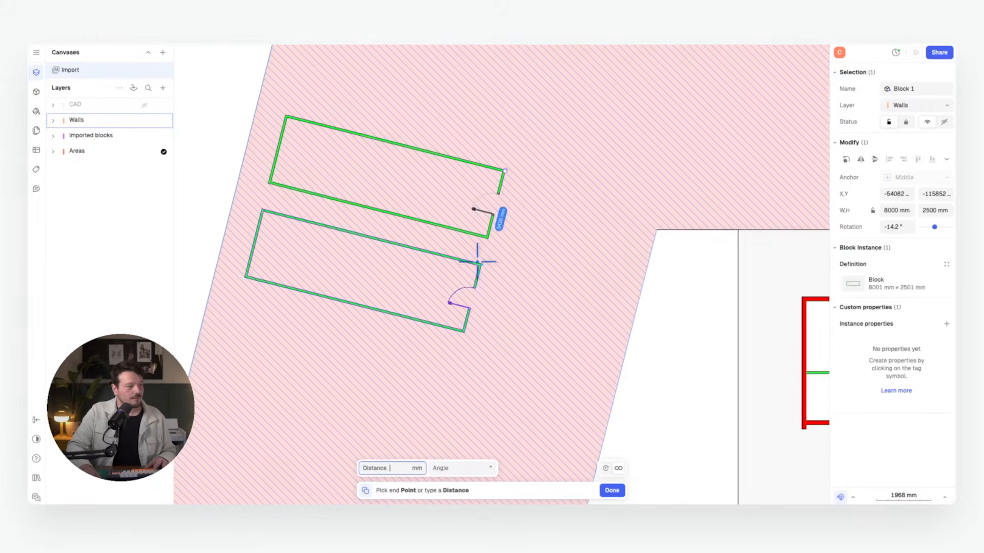
scroll(485, 241, "up", 5)
key("Escape")
Move the copied cabin so its upper door-side corner snaps onto the original cabin's lower door-side corner.
key("m")
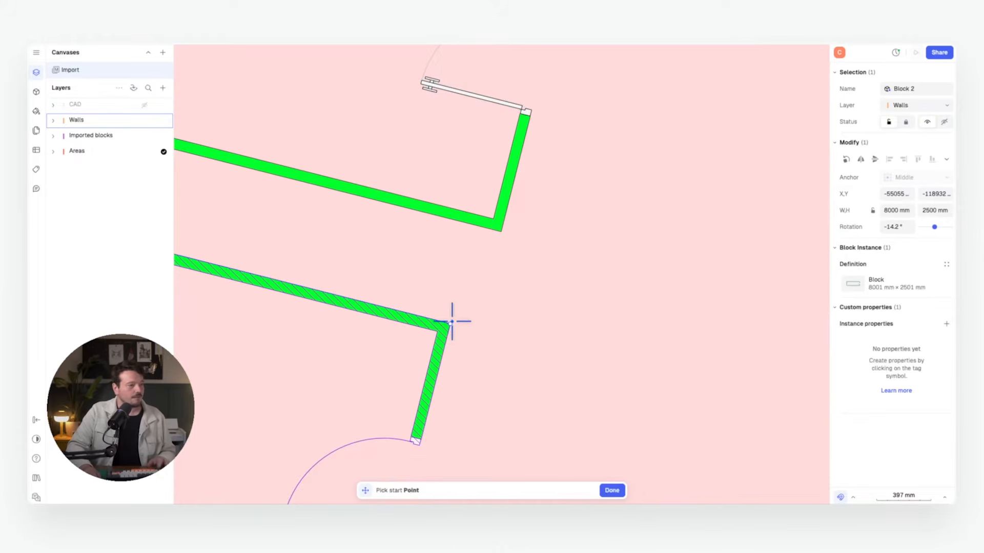
left_click(449, 324)
left_click(501, 232)
Copy the second cabin block directly below itself, corner to corner, as the third cabin in the row.
scroll(528, 208, "down", 2)
scroll(515, 219, "up", 2)
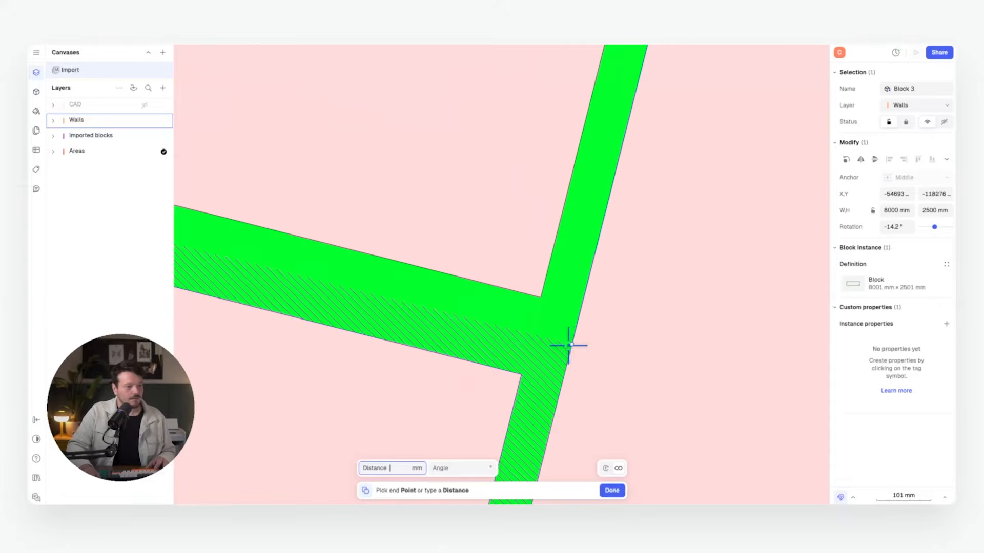
left_click(571, 348)
scroll(488, 229, "down", 10)
key("Escape")
scroll(411, 307, "down", 1)
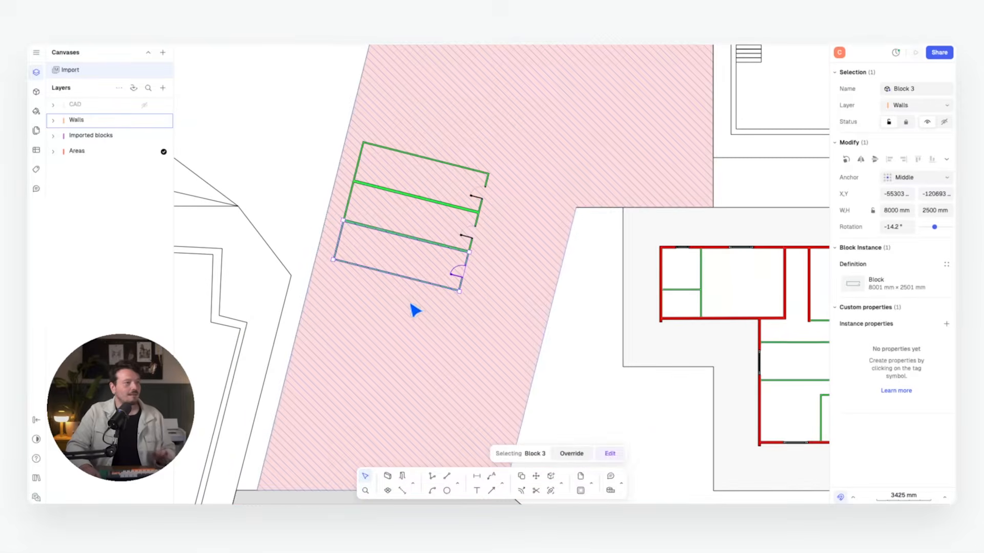
Open the lowest cabin block for editing and add a zone inside its walls.
left_click(257, 176)
scroll(300, 163, "down", 5)
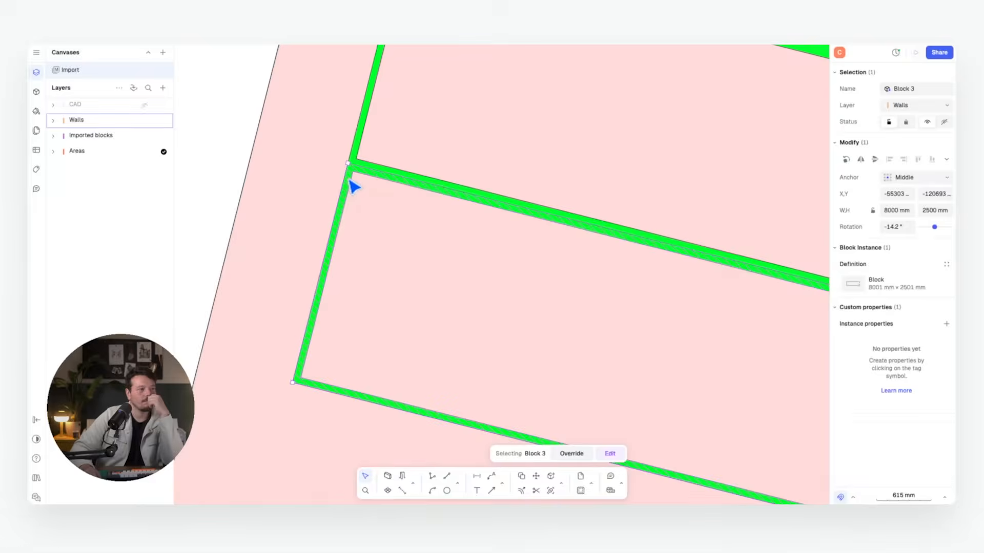
double_click(350, 179)
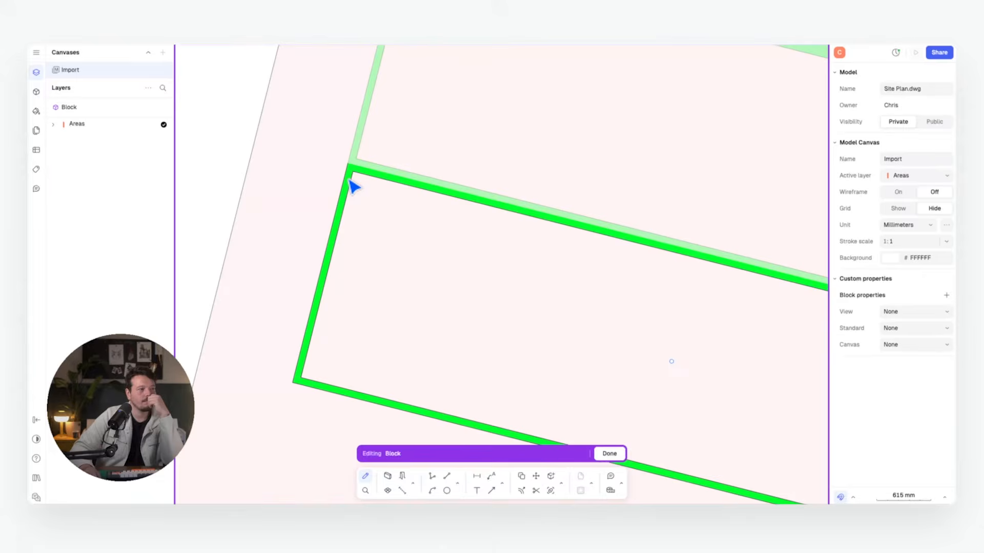
scroll(384, 198, "down", 8)
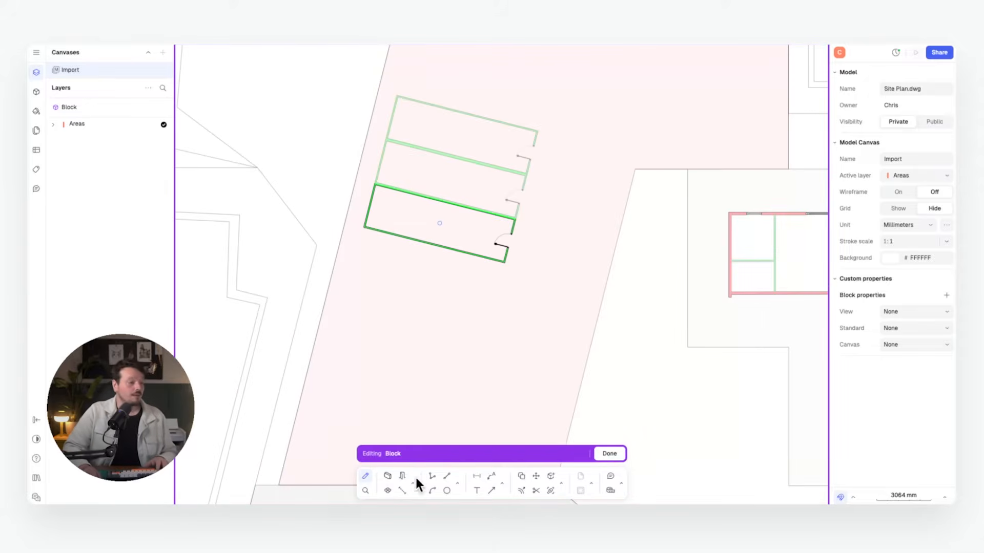
left_click(400, 477)
left_click(433, 219)
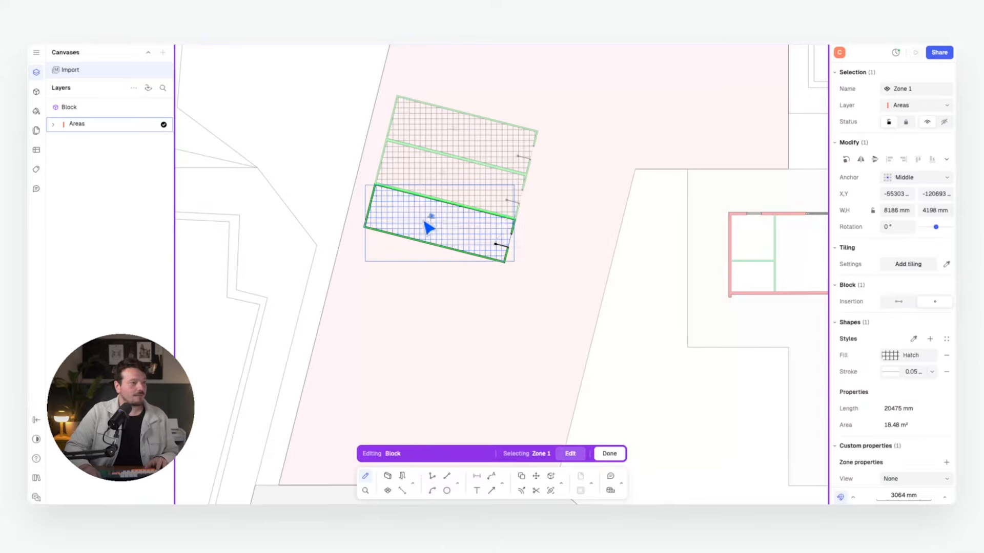
Change the zone's hatch to a solid light green fill and finish editing the block.
left_click(917, 355)
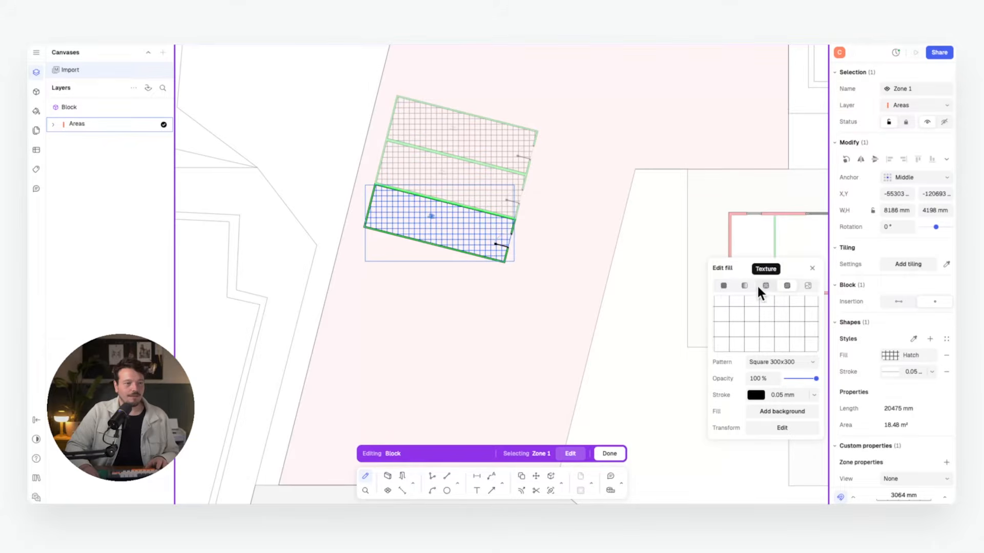
left_click(723, 286)
left_click(736, 334)
left_click(609, 453)
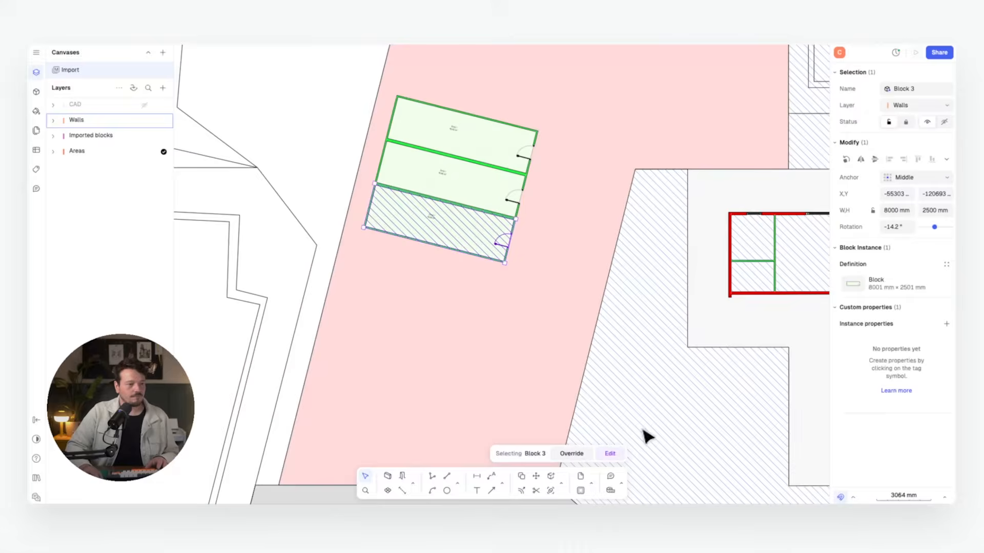
scroll(445, 214, "up", 5)
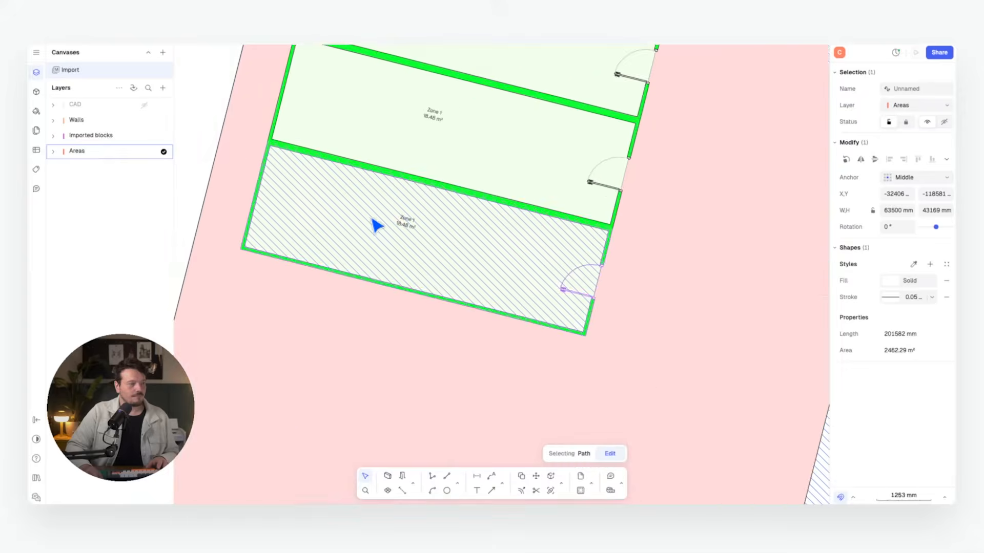
Draw a 4000 by 2500 mm rectangle of 75 mm internal walls in the empty space below the site.
scroll(445, 227, "down", 5)
left_click(262, 136)
left_click(420, 234)
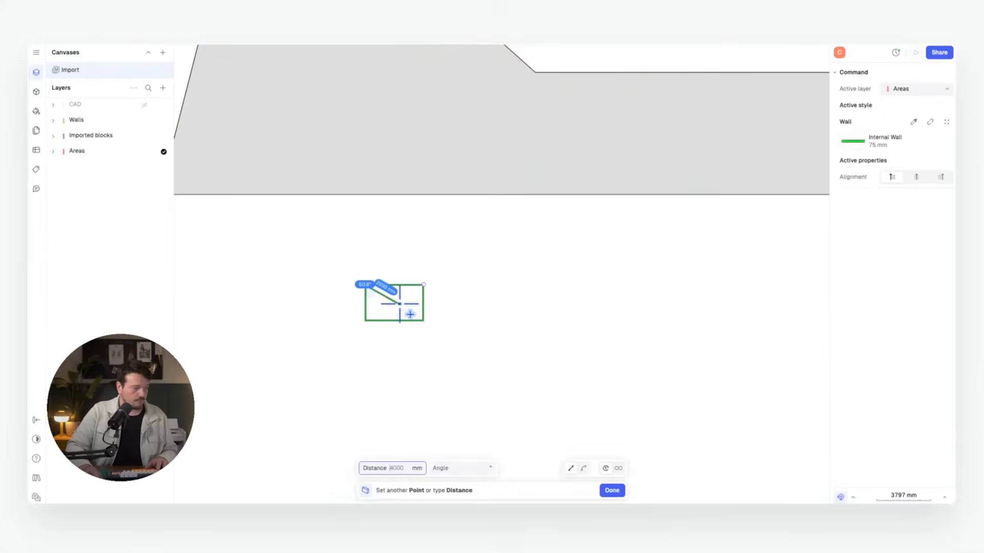
key("Escape")
scroll(403, 298, "up", 1)
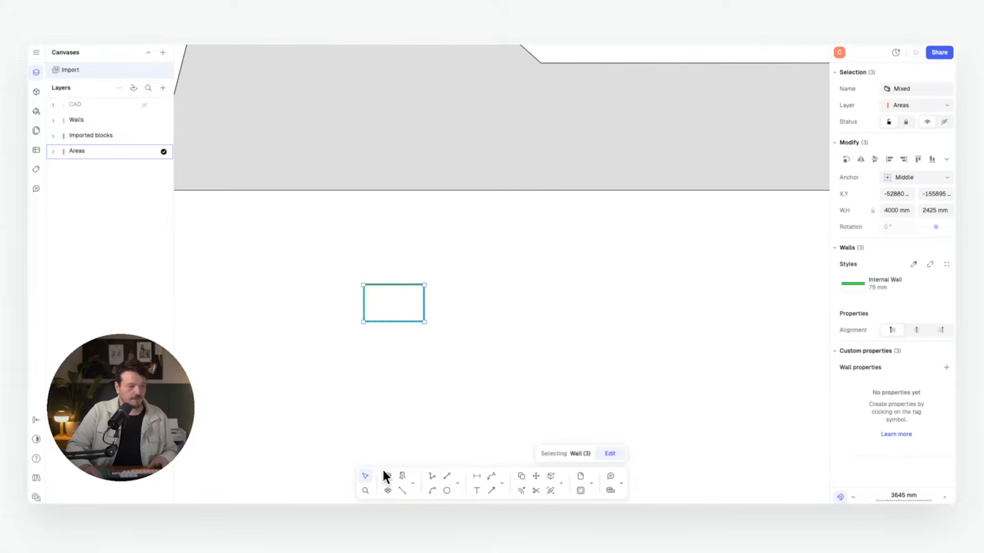
Place a Door US 28" in the middle of the small rectangle's short wall, opening inward.
left_click(402, 476)
left_click(424, 303)
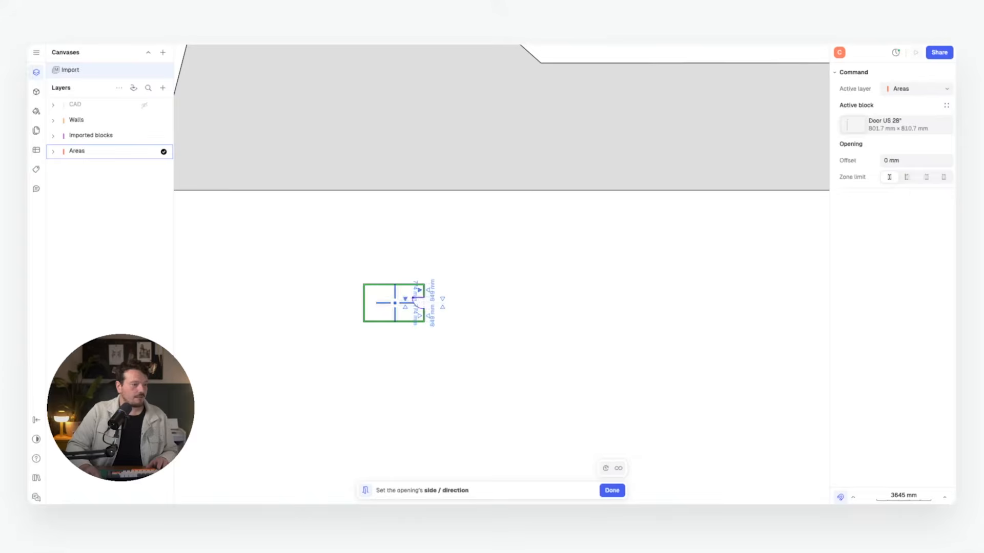
left_click(394, 309)
left_click_drag(426, 253, 315, 361)
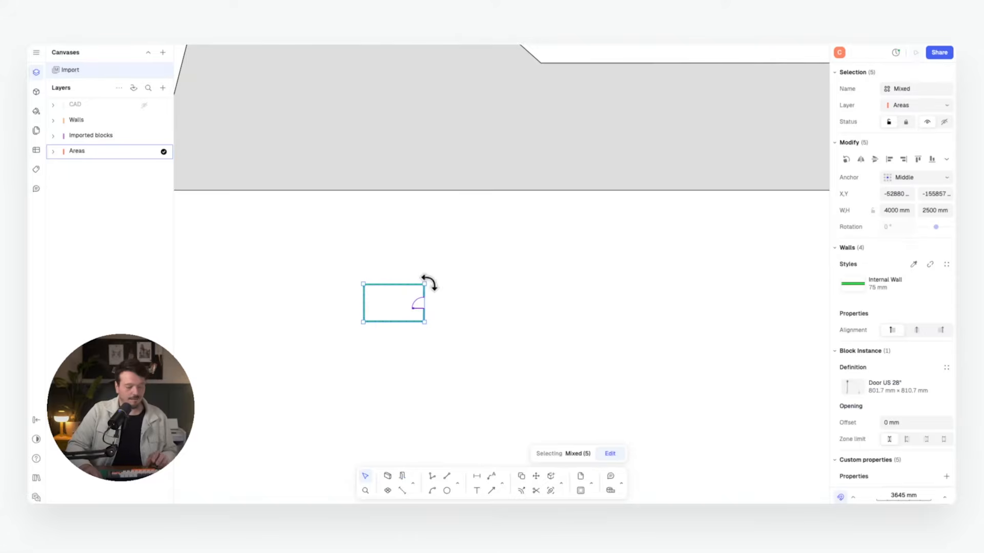
right_click(405, 305)
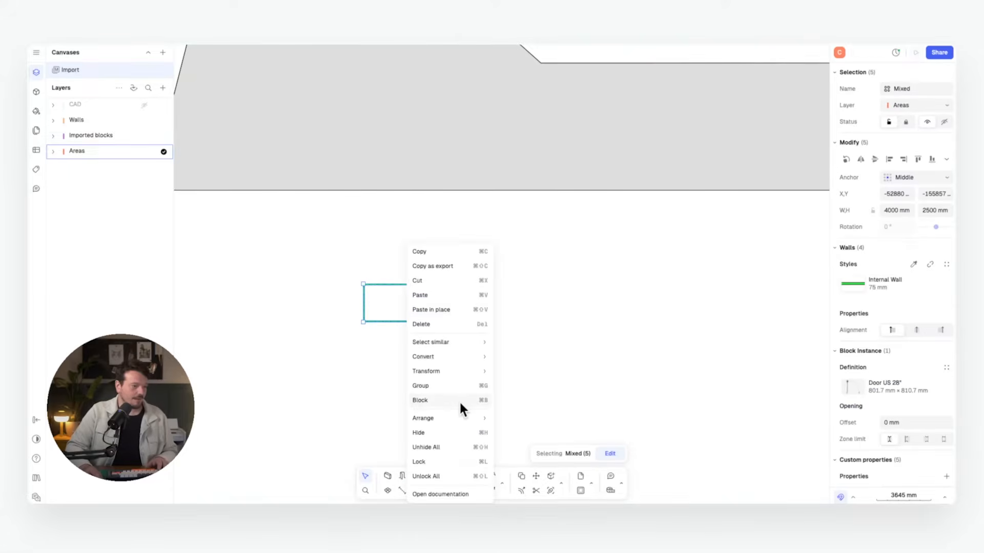
left_click(393, 348)
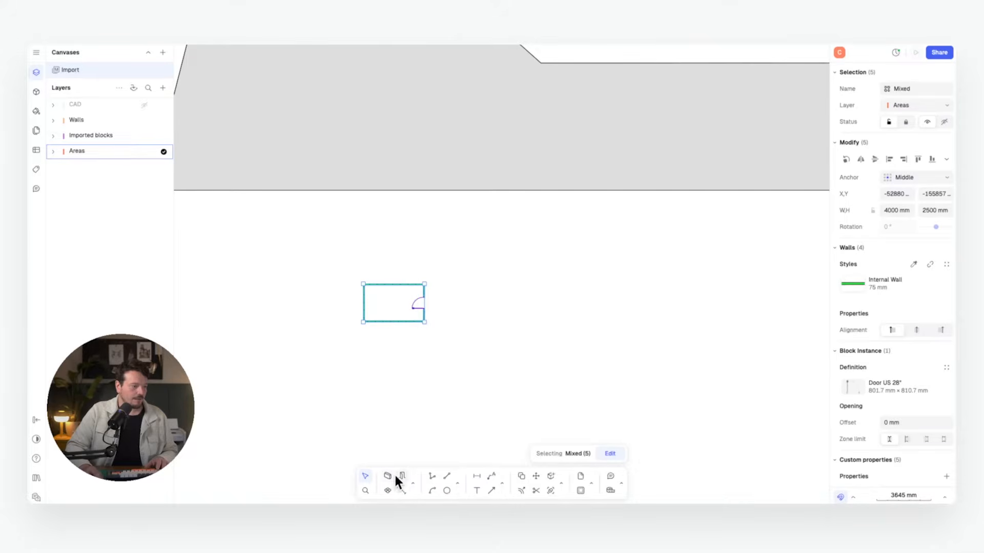
Add a zone inside the small rectangle and combine its walls, door and zone into one block.
left_click(387, 490)
left_click(392, 302)
left_click(484, 301)
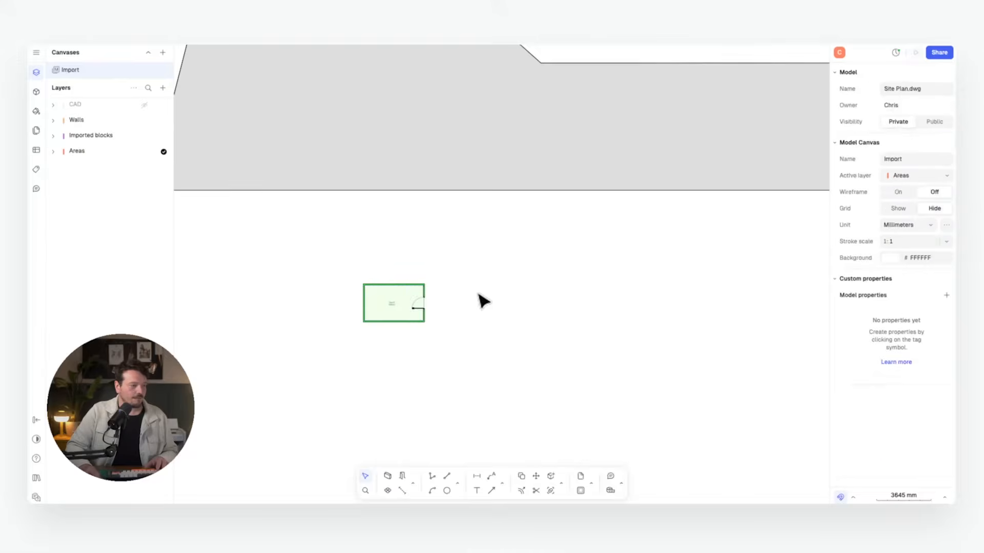
left_click_drag(471, 267, 369, 334)
right_click(398, 310)
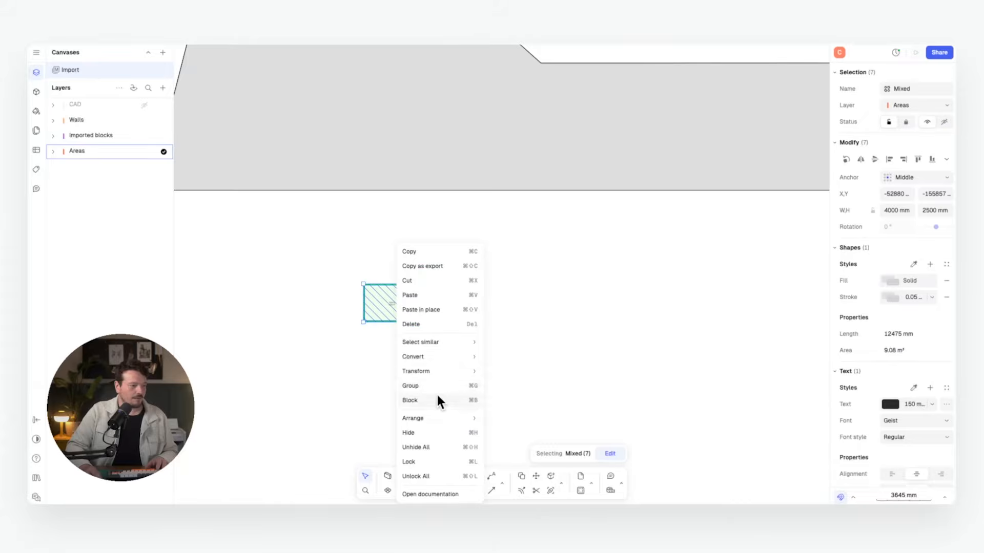
left_click(439, 400)
Move the small block under the lowest long cabin, with their slanted outer corners meeting and a rotation of -14.2°.
key("m")
left_click(363, 284)
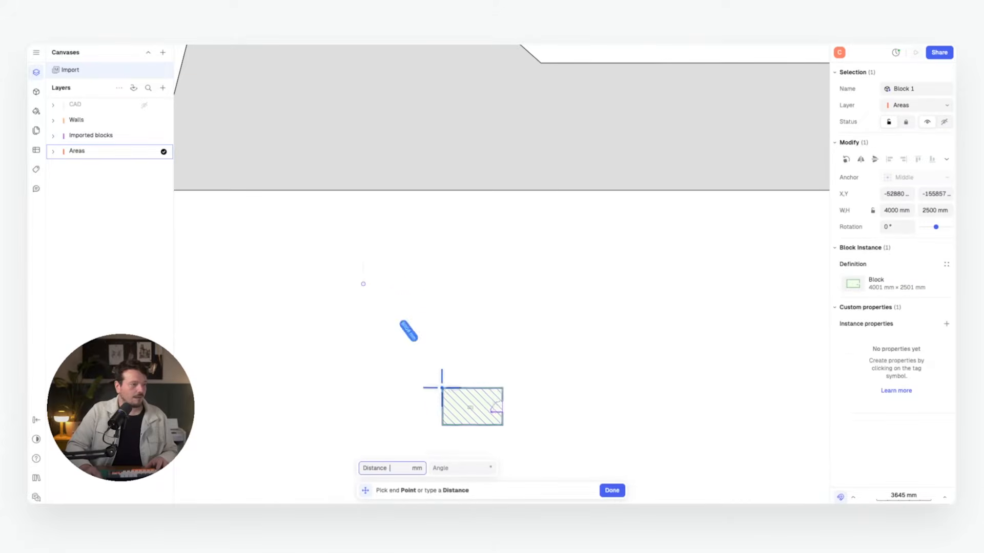
scroll(445, 392, "down", 3)
middle_click_drag(497, 399, 525, 466)
scroll(470, 145, "up", 1)
middle_click_drag(342, 218, 343, 466)
scroll(347, 218, "up", 10)
middle_click_drag(457, 327, 358, 81)
left_click(375, 229)
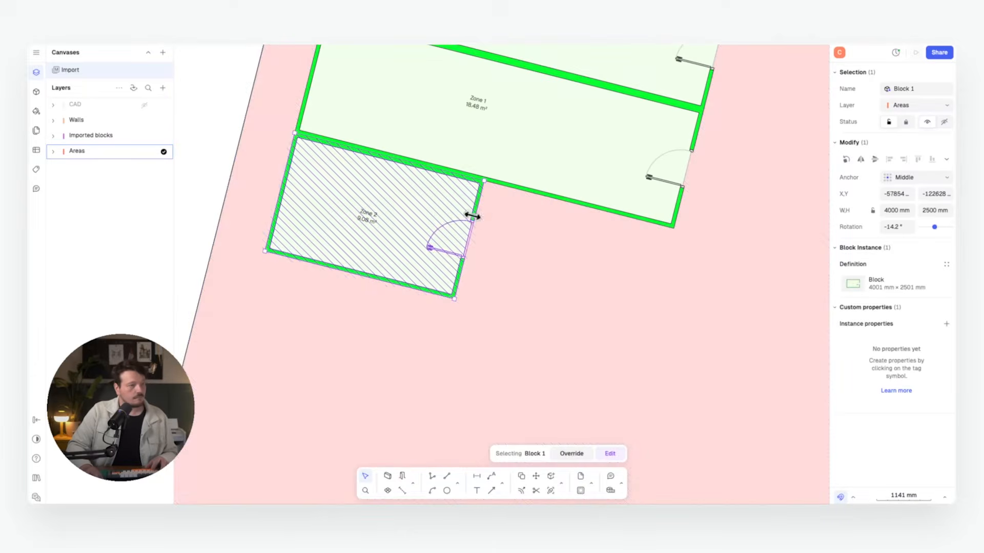
Copy the small block to the long cabin's door-side lower corner and arrange it mirrored, facing the original across a corridor.
key("c")
left_click(294, 135)
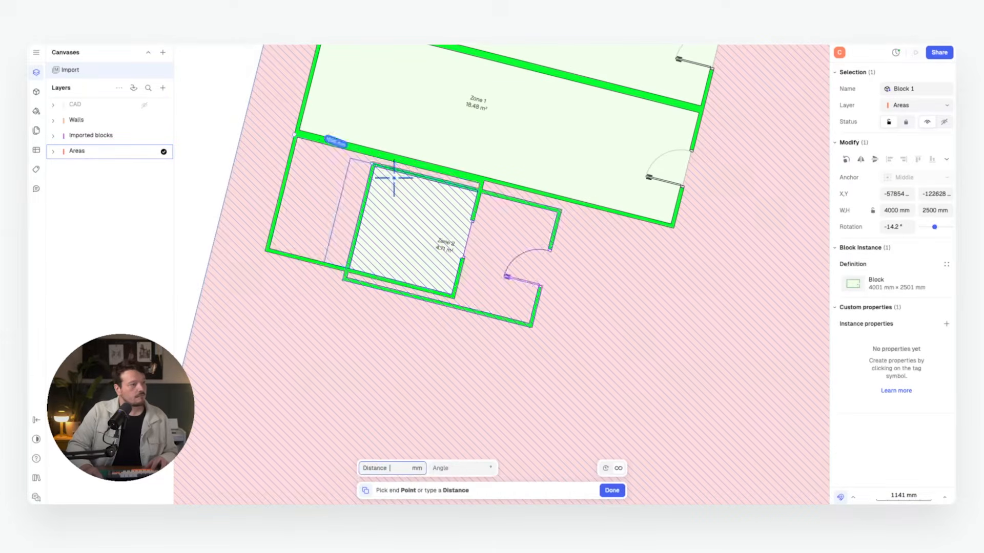
left_click(672, 227)
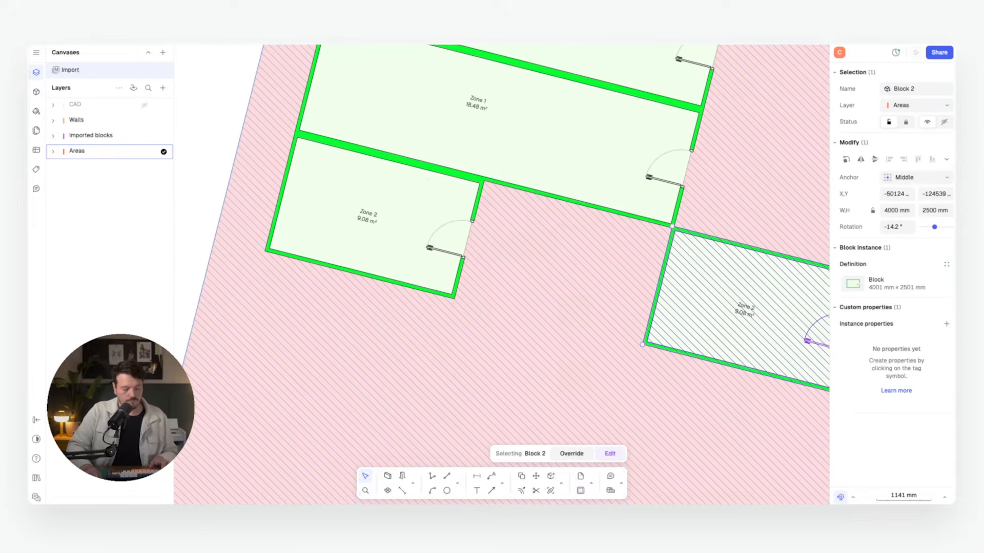
key("m")
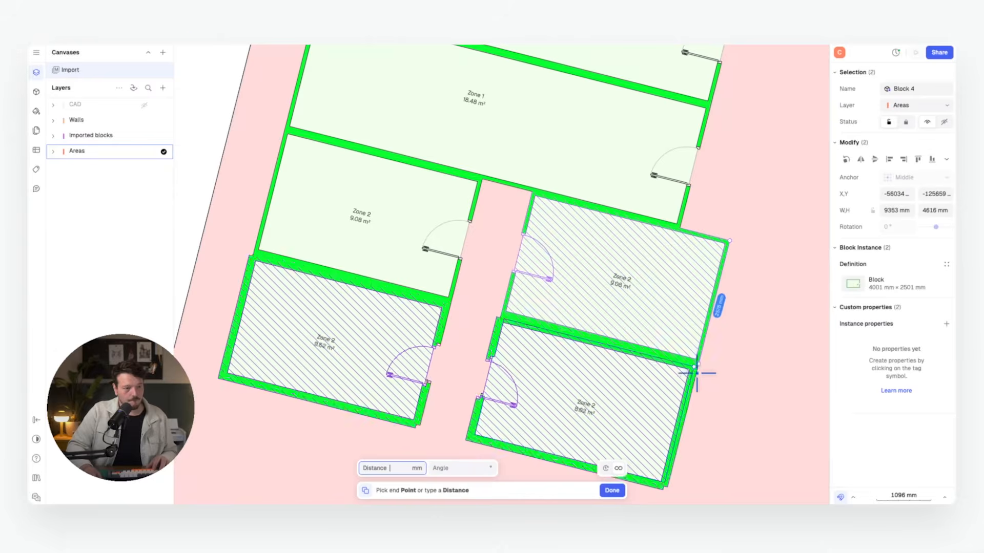
Copy the facing pair of small cabins downward twice, corner to corner, to form three rows.
left_click(696, 366)
scroll(696, 366, "down", 5)
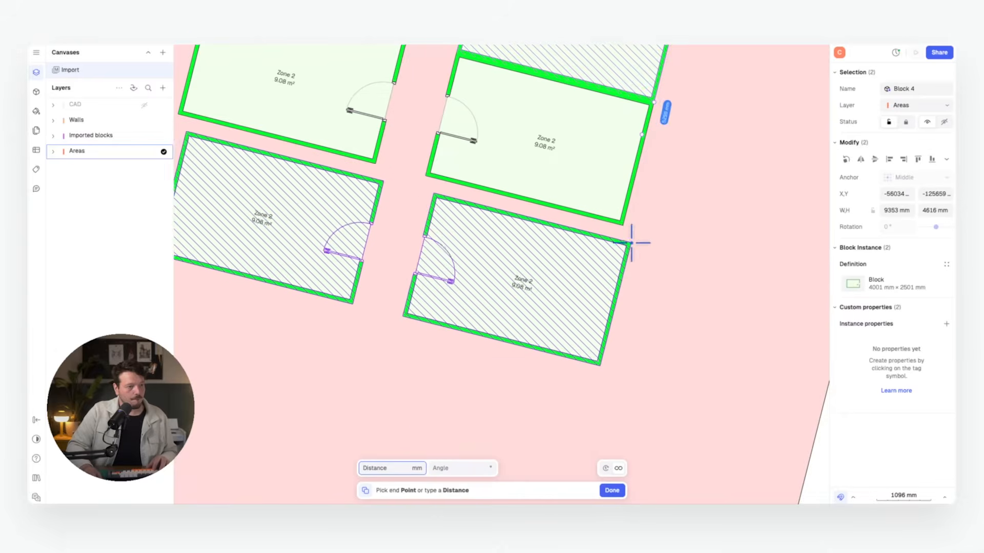
scroll(468, 226, "down", 10)
key("Escape")
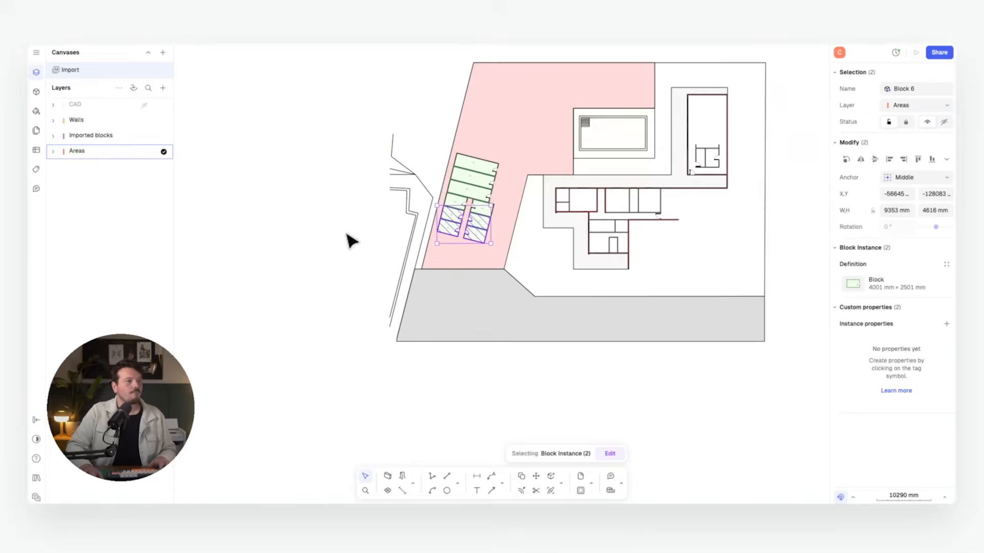
key("Escape")
Delete the stray short line outside the plot's vertical boundary.
scroll(435, 153, "up", 5)
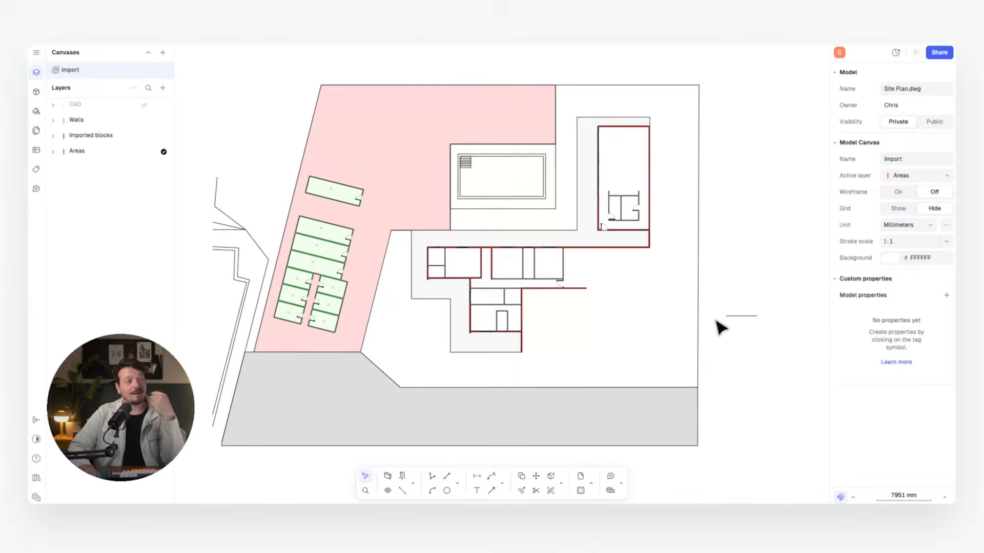
left_click(741, 317)
key("Delete")
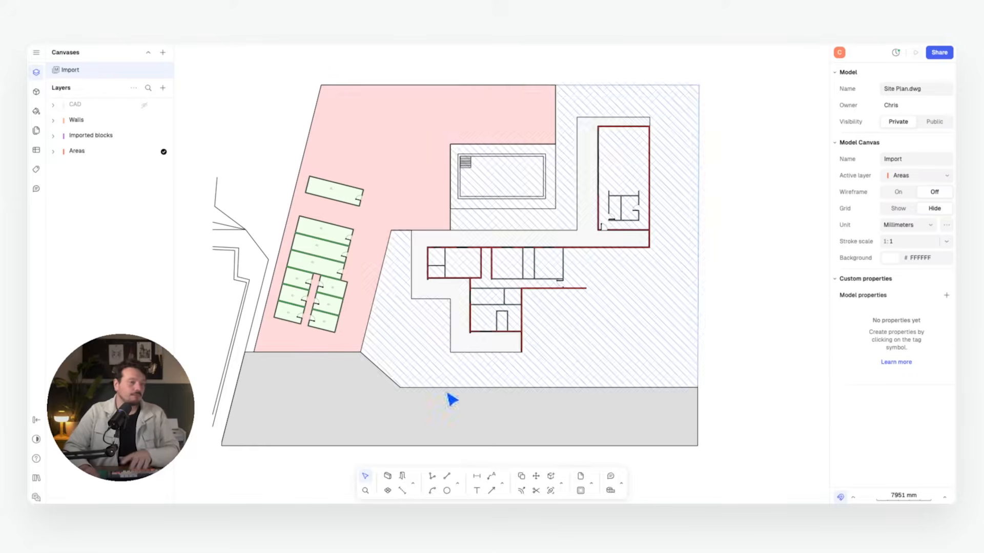
Draw two parallel horizontal lines about 4200 mm long, one below the other, outside the plot's vertical boundary.
left_click(444, 481)
left_click(732, 328)
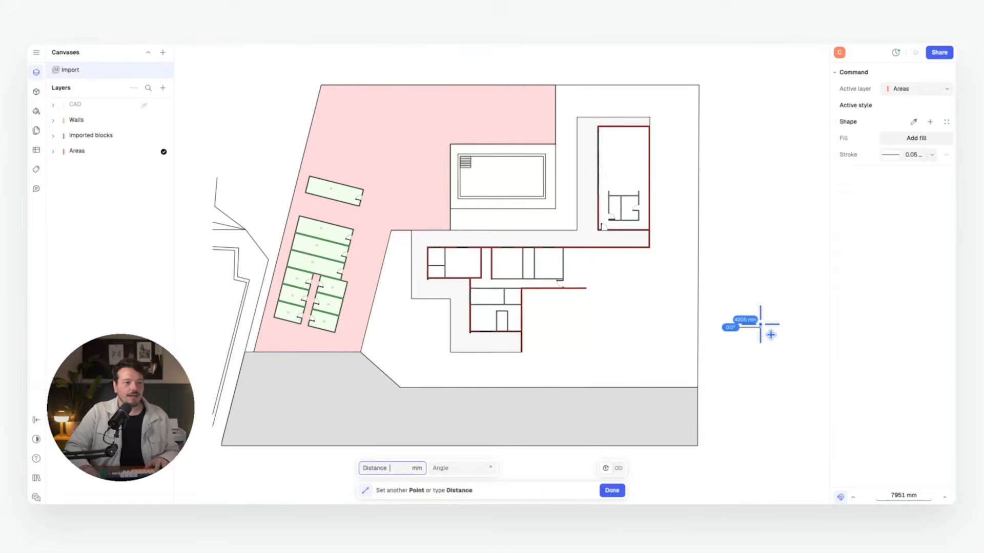
left_click(761, 327)
key("l")
left_click(729, 346)
left_click(759, 346)
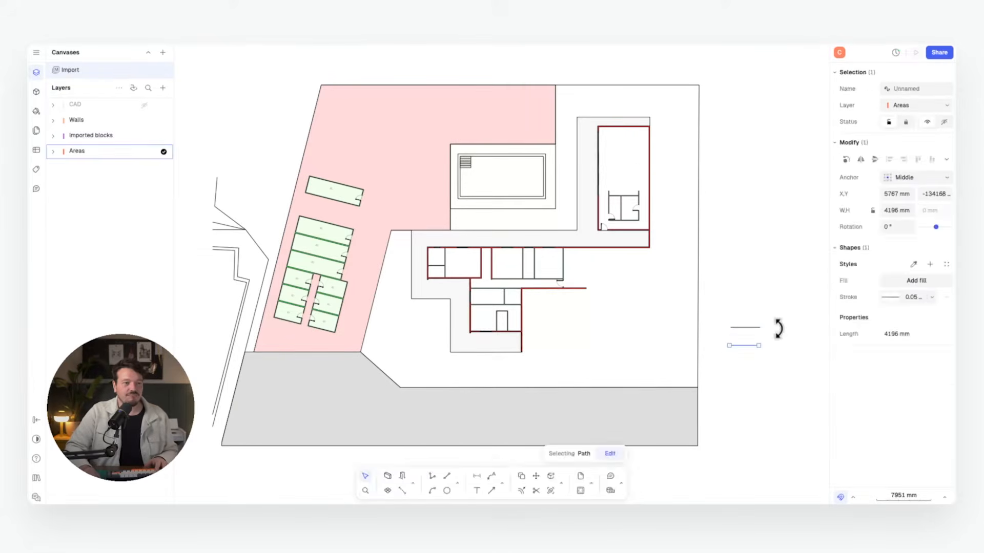
scroll(760, 346, "down", 1)
middle_click_drag(759, 347, 651, 295)
key("l")
key("Escape")
Make the upper of the two short lines outside the plot red with a 4 mm stroke weight.
left_click(647, 277)
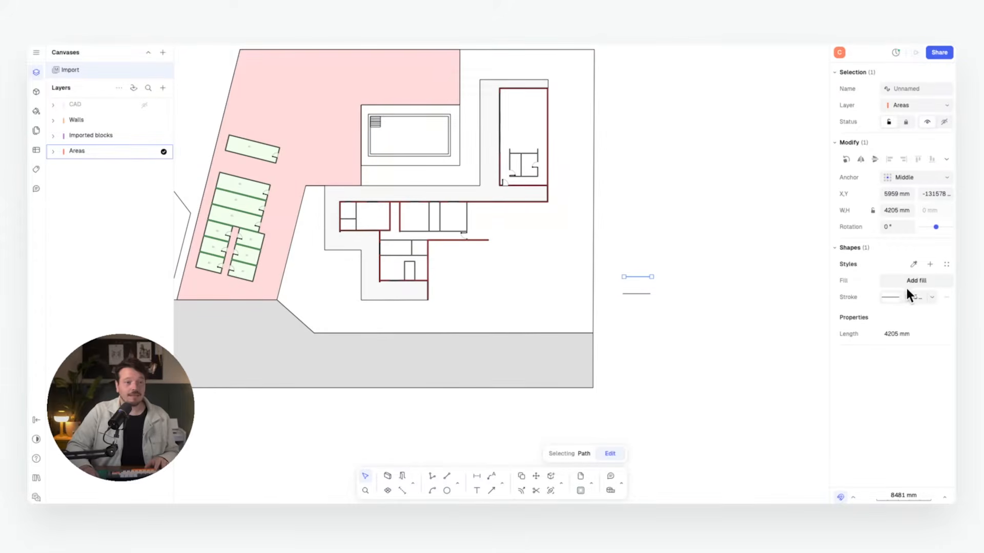
left_click(886, 297)
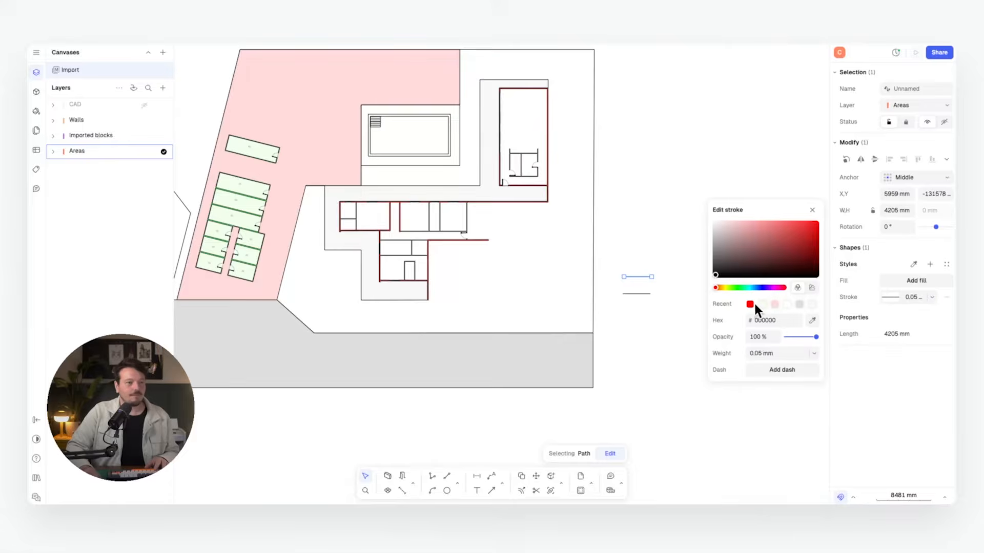
left_click(647, 185)
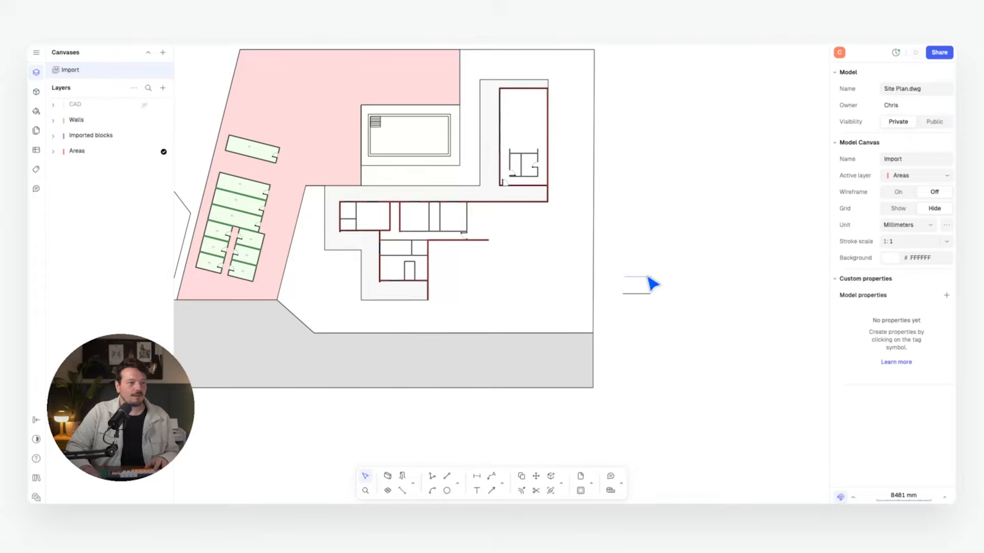
left_click(648, 278)
left_click(915, 296)
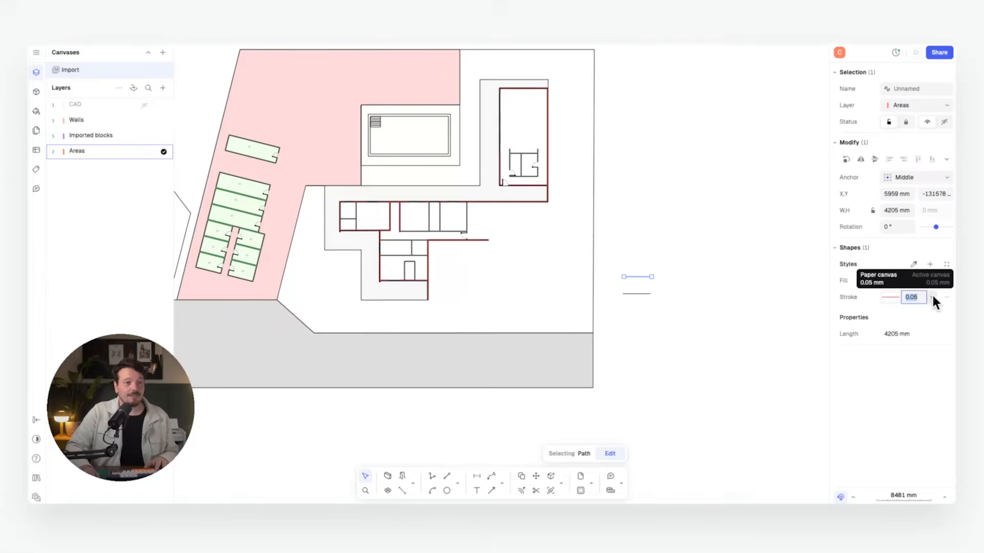
left_click(932, 298)
left_click(863, 257)
left_click(644, 287)
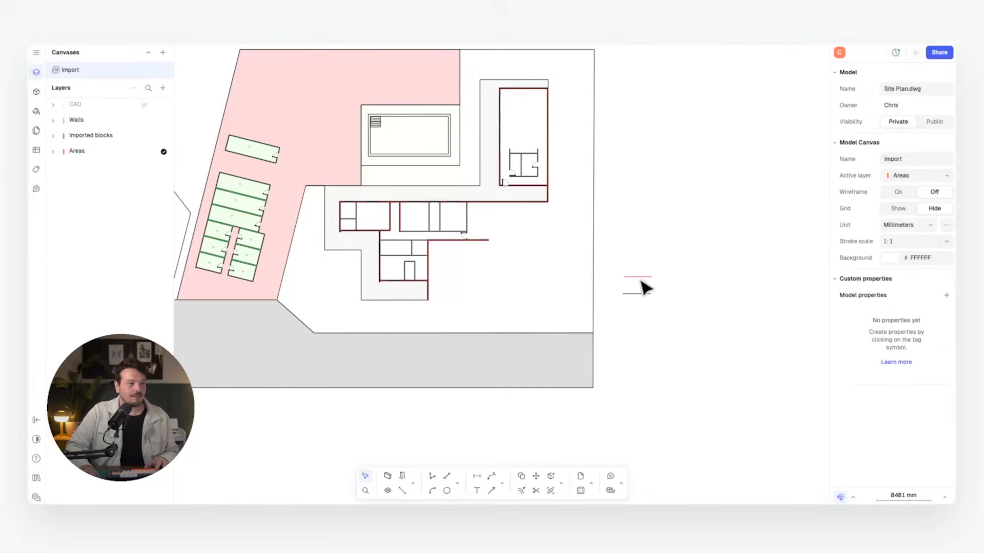
Set the canvas's stroke scale to 1:100.
scroll(645, 287, "up", 5)
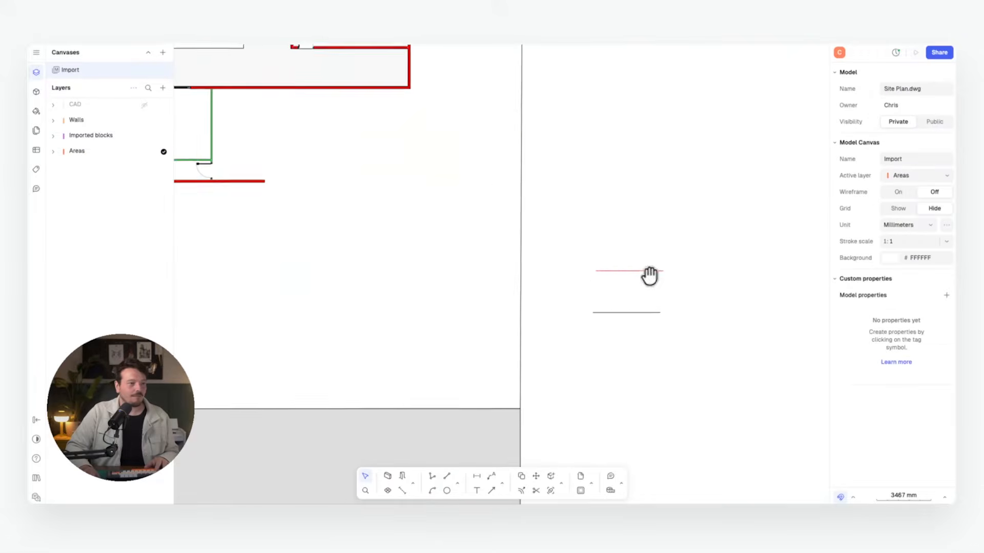
double_click(623, 267)
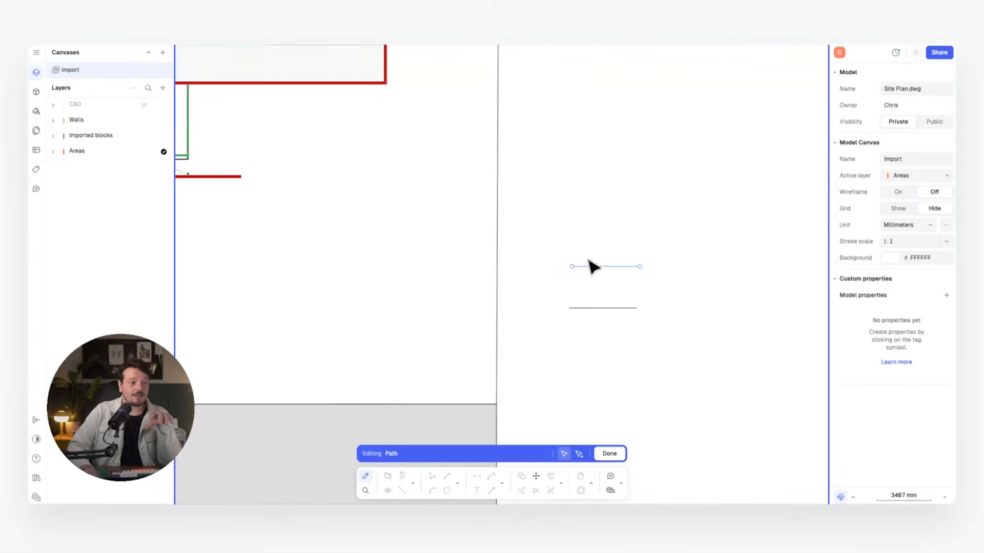
left_click(599, 453)
left_click(653, 286)
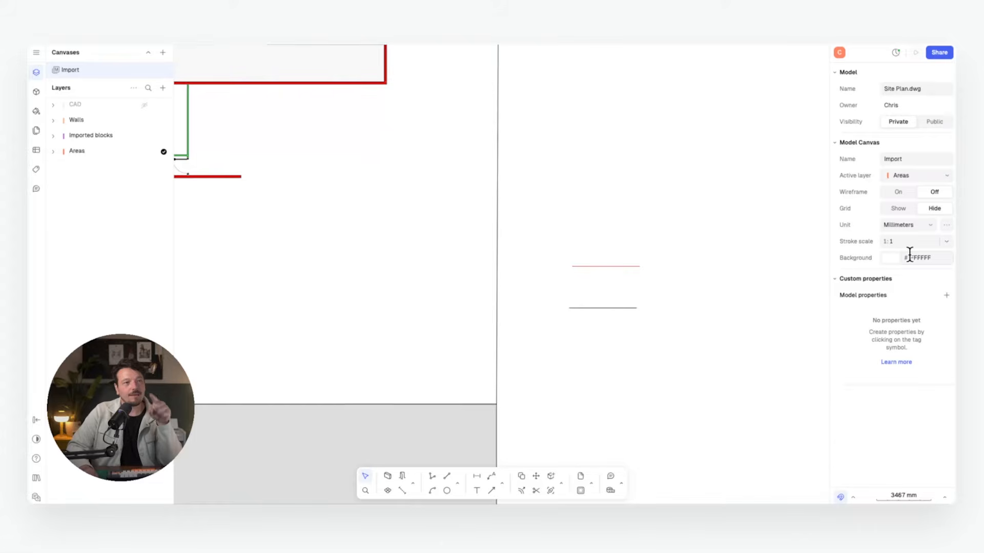
left_click(946, 241)
left_click(913, 404)
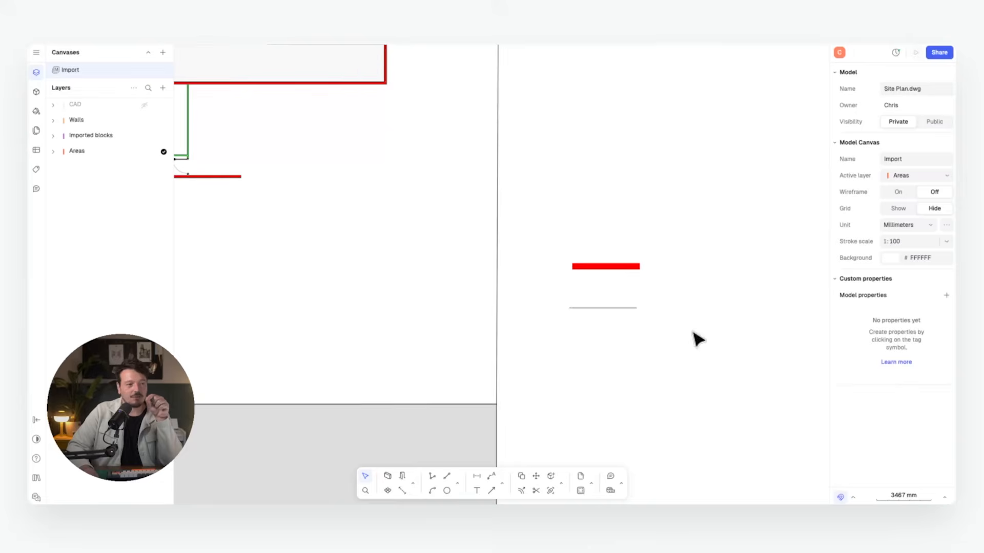
Add a dash pattern to the thick red line's stroke.
left_click(622, 267)
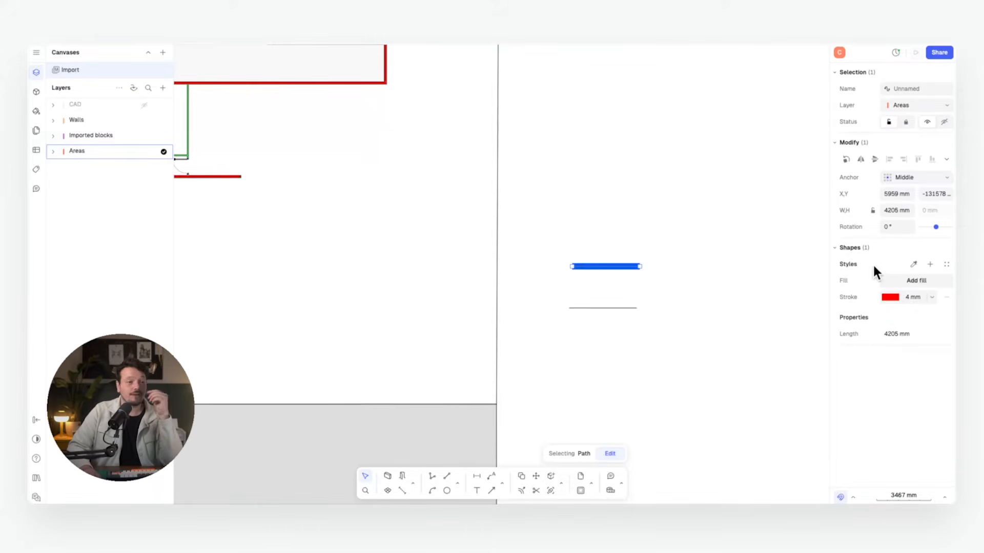
left_click(932, 297)
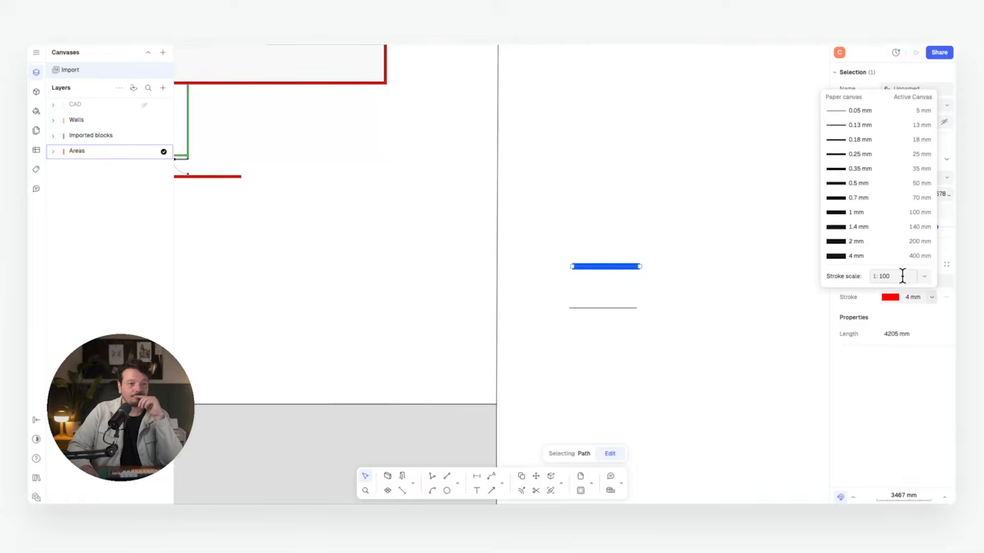
left_click(889, 297)
left_click(889, 297)
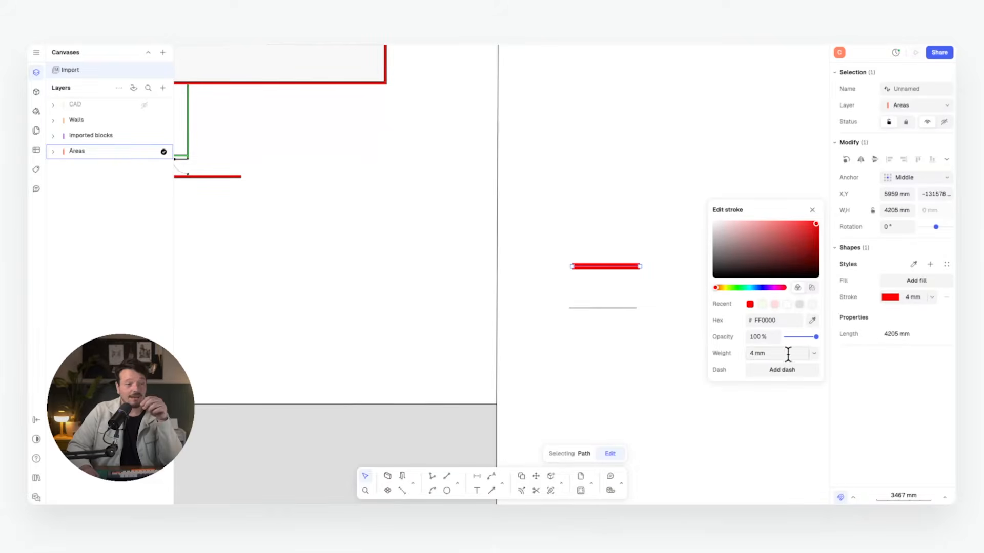
left_click(776, 371)
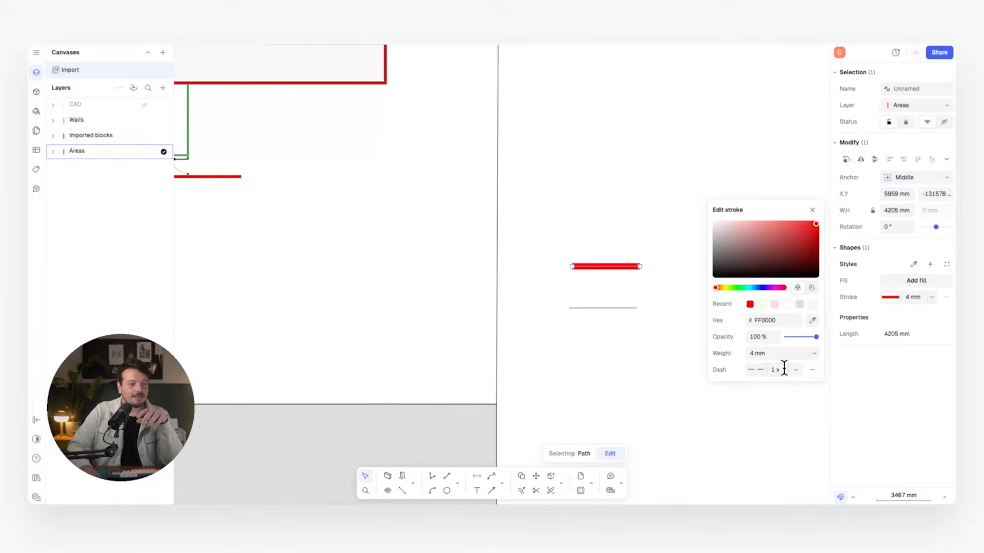
left_click(773, 408)
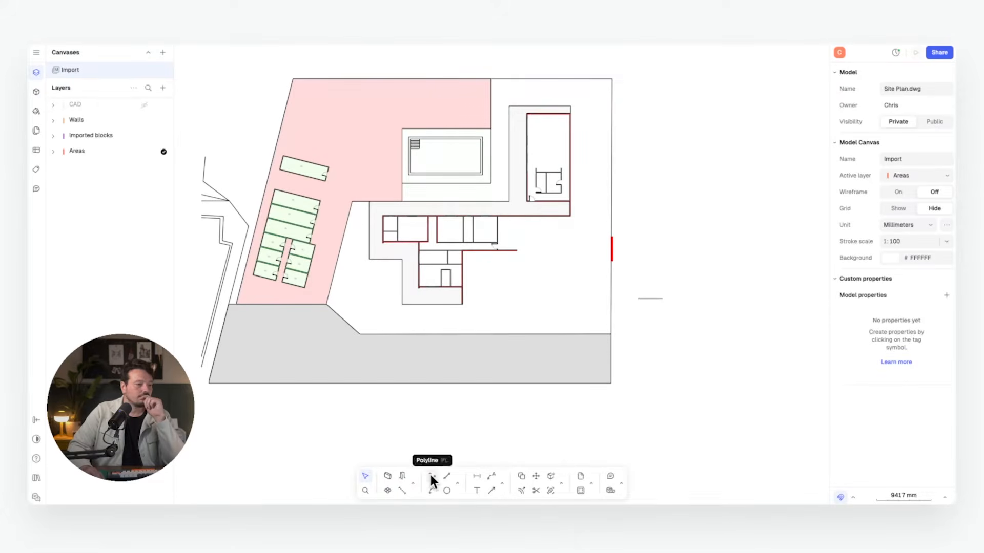
Trace the plot boundary with a closed polyline in the 4 mm red dash-dot style and set its dash scale to 1.
left_click(614, 242)
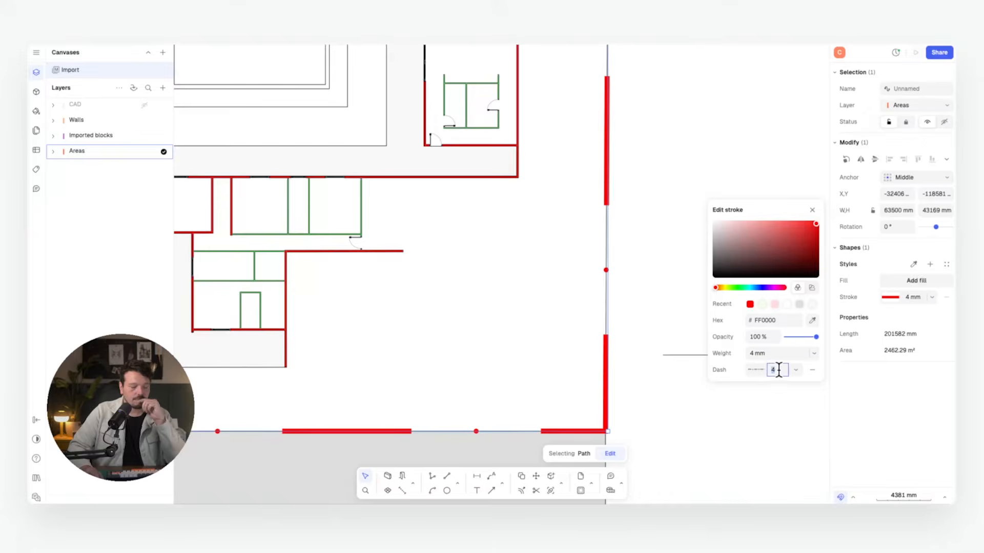
type("1")
key("Return")
left_click(650, 139)
left_click(650, 138)
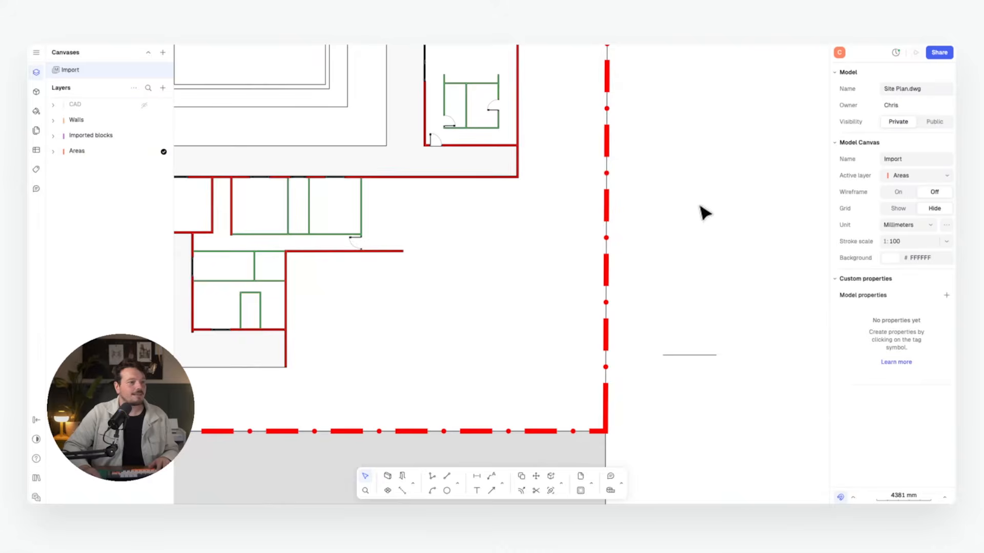
Delete the leftover short black line outside the plot boundary.
scroll(685, 339, "down", 5)
scroll(549, 288, "up", 2)
scroll(496, 285, "up", 1)
scroll(491, 278, "up", 1)
middle_click_drag(490, 278, 473, 238)
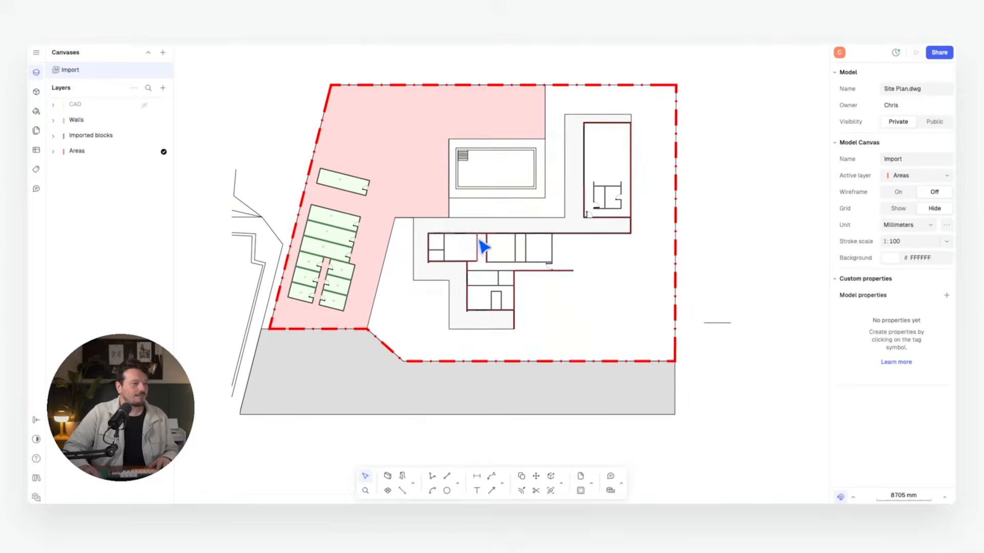
left_click(719, 323)
key("Delete")
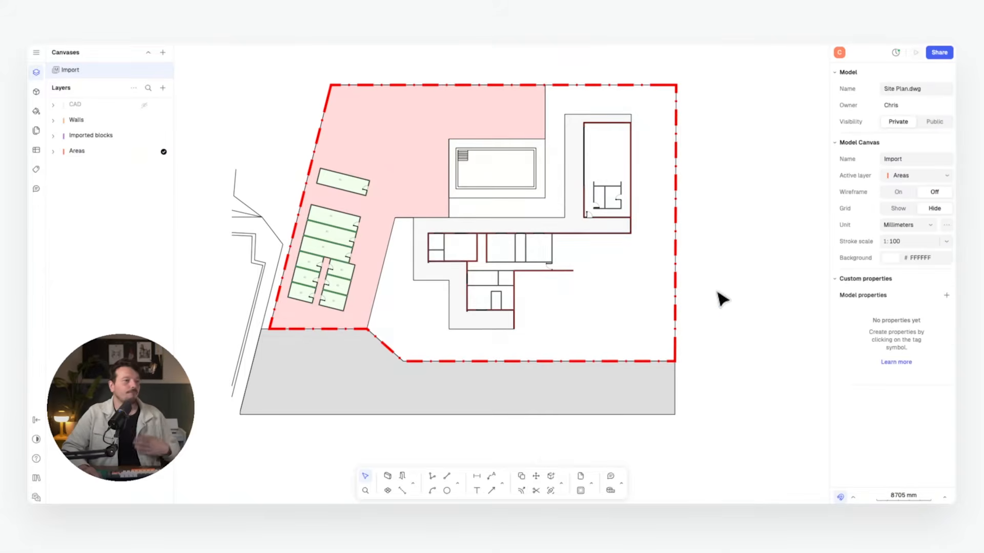
Draw a line about 2833 mm long from the lowest small cabin's outer corner down to the plot boundary, following the cabin wall's direction.
scroll(320, 272, "up", 3)
middle_click_drag(321, 272, 313, 296)
scroll(324, 319, "up", 10)
middle_click_drag(360, 338, 376, 322)
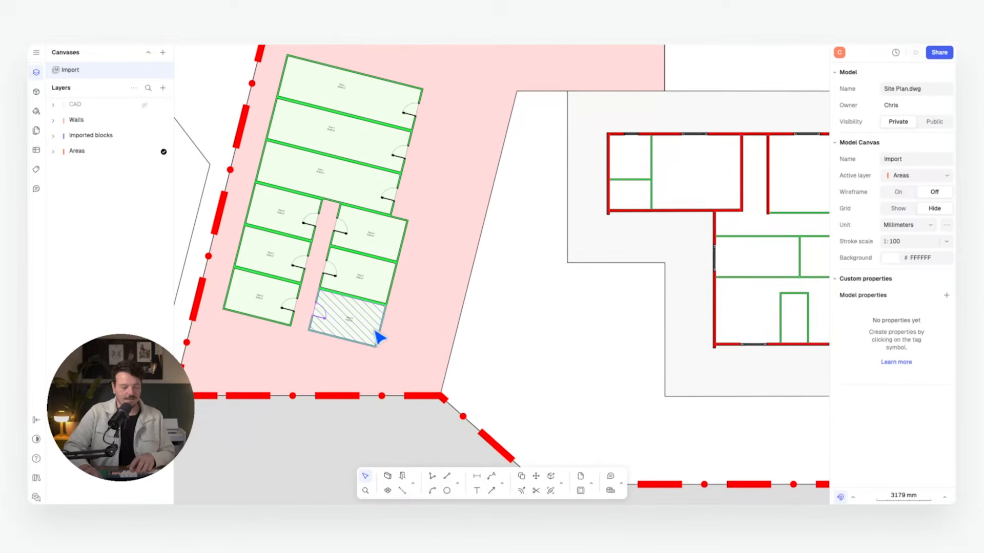
key("l")
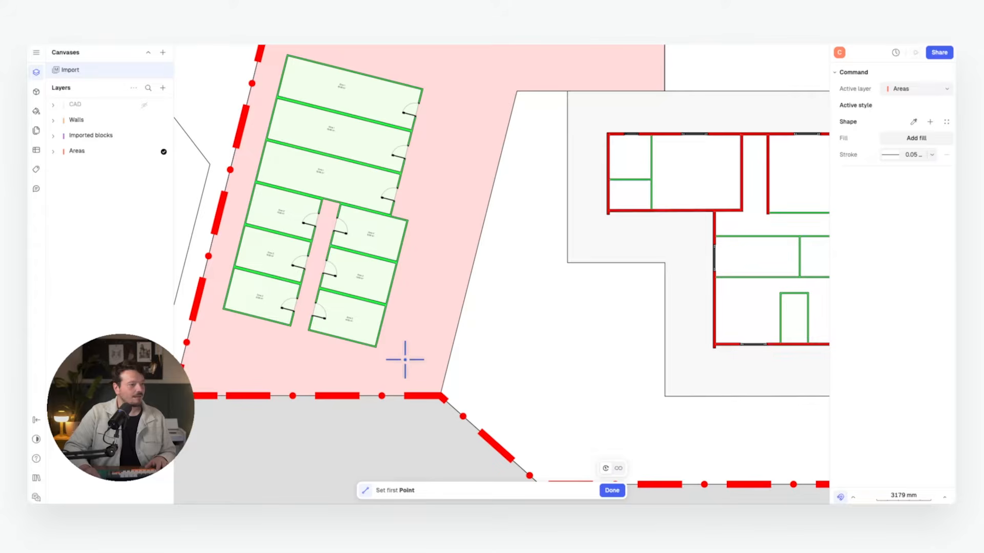
scroll(417, 286, "up", 6)
left_click(418, 286)
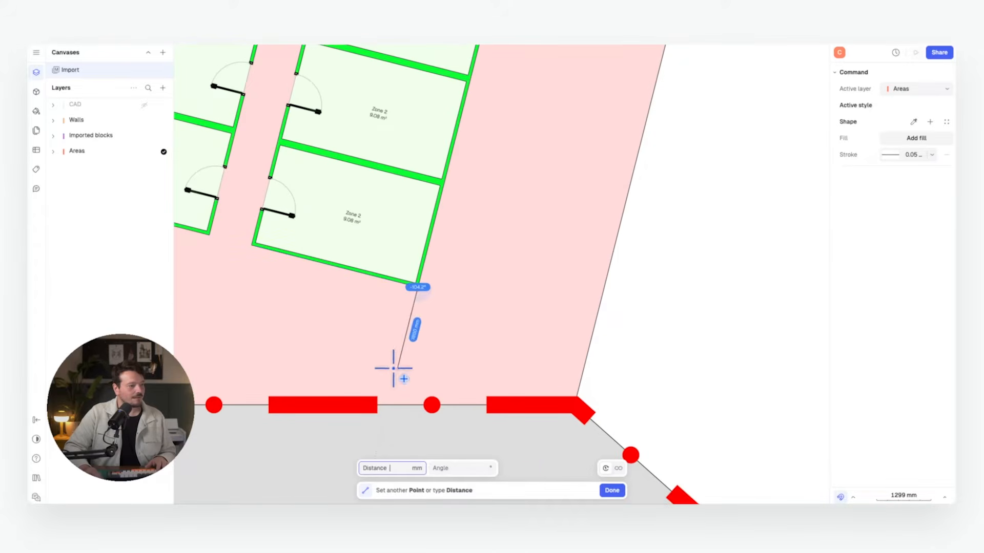
left_click(387, 405)
key("Escape")
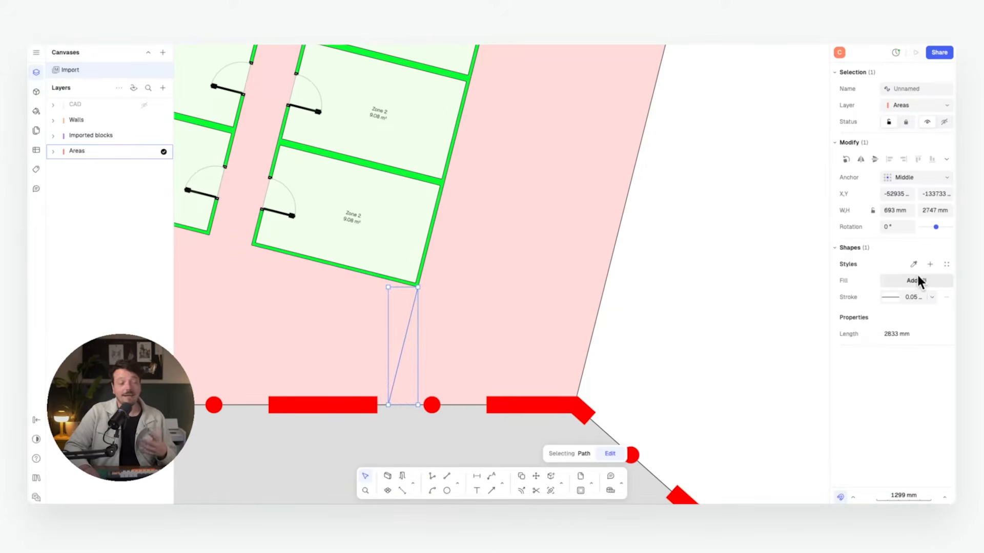
Give the new line a solid red fill and a red FF0000 stroke 1 mm thick.
left_click(892, 280)
left_click(750, 313)
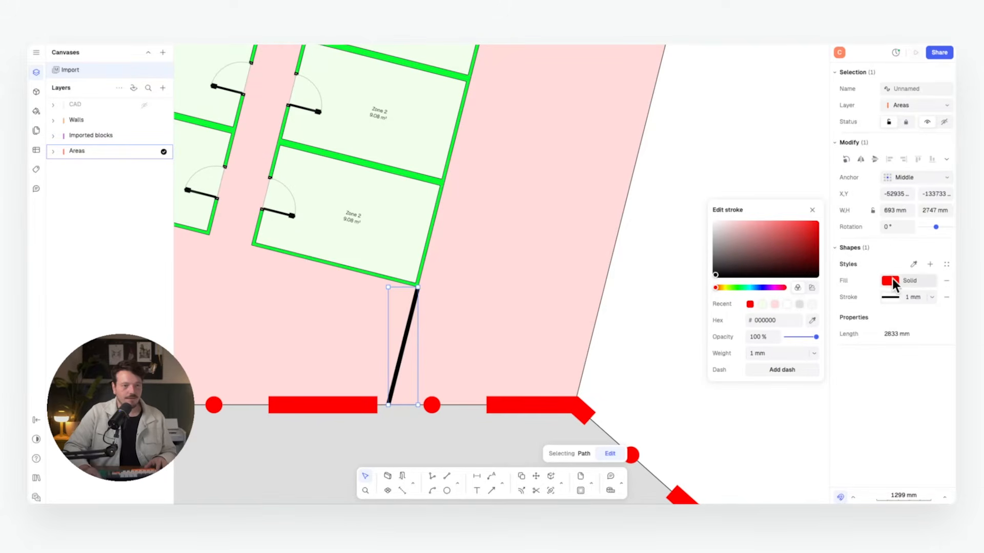
left_click(884, 297)
left_click(890, 298)
left_click(761, 304)
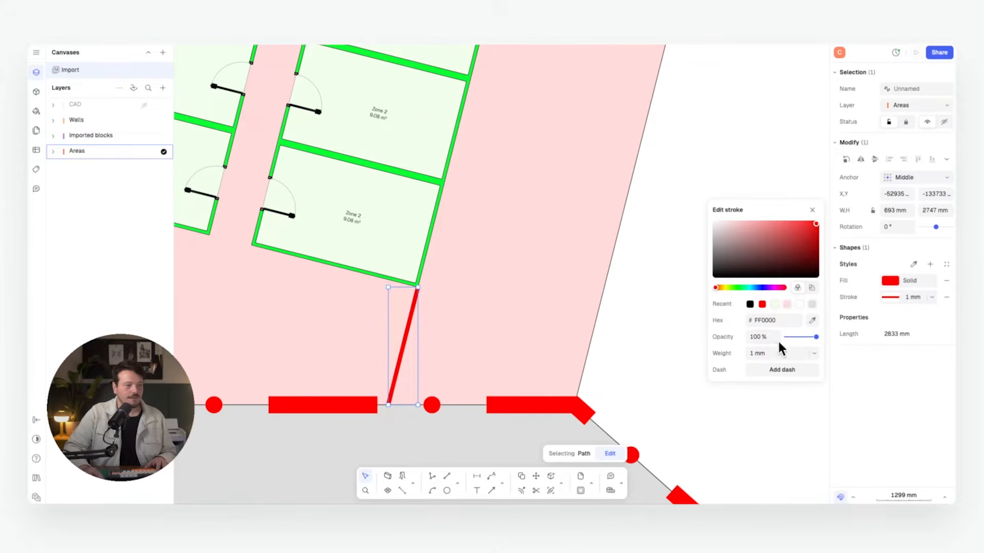
Set the line's dash pattern to Dashed (.5x) and its stroke weight to 2 mm.
left_click(777, 370)
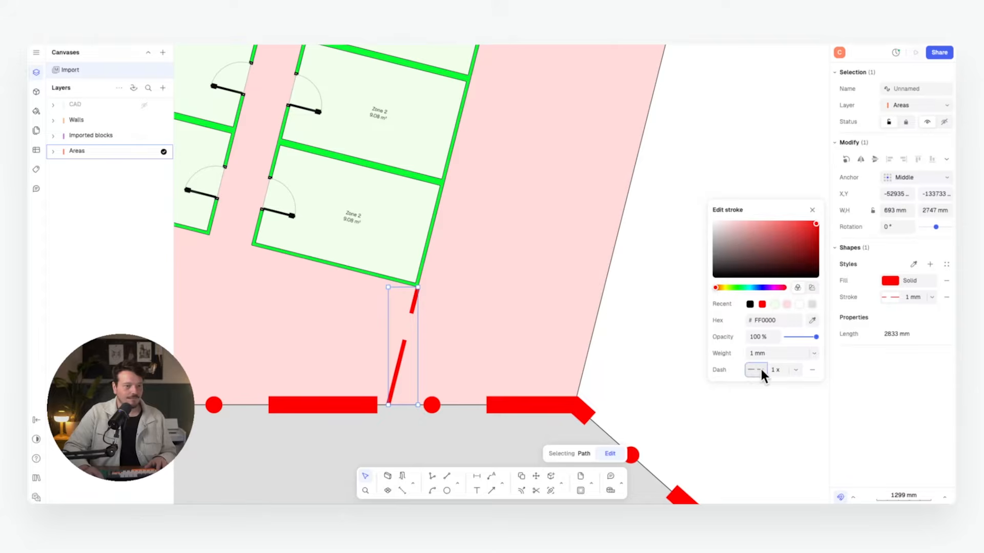
left_click(761, 369)
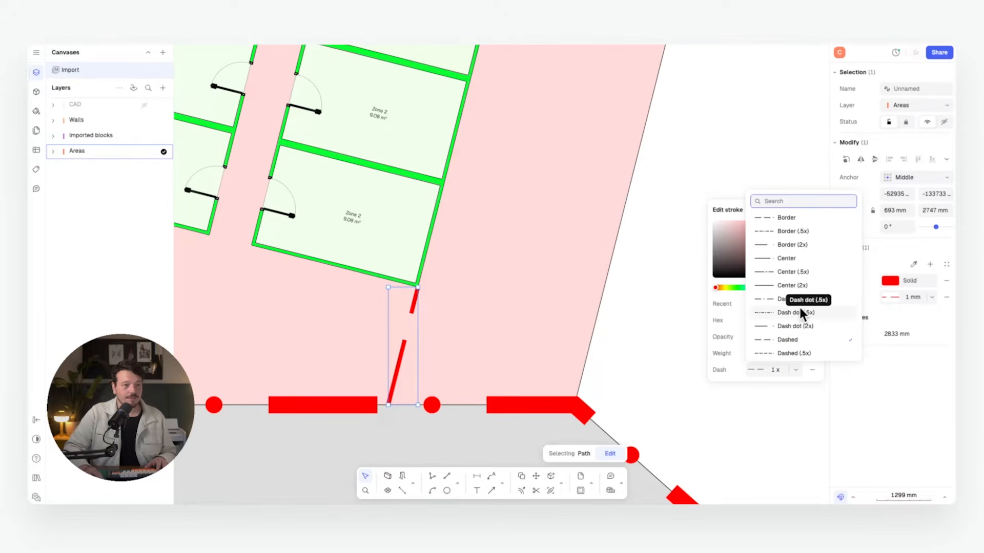
left_click(808, 353)
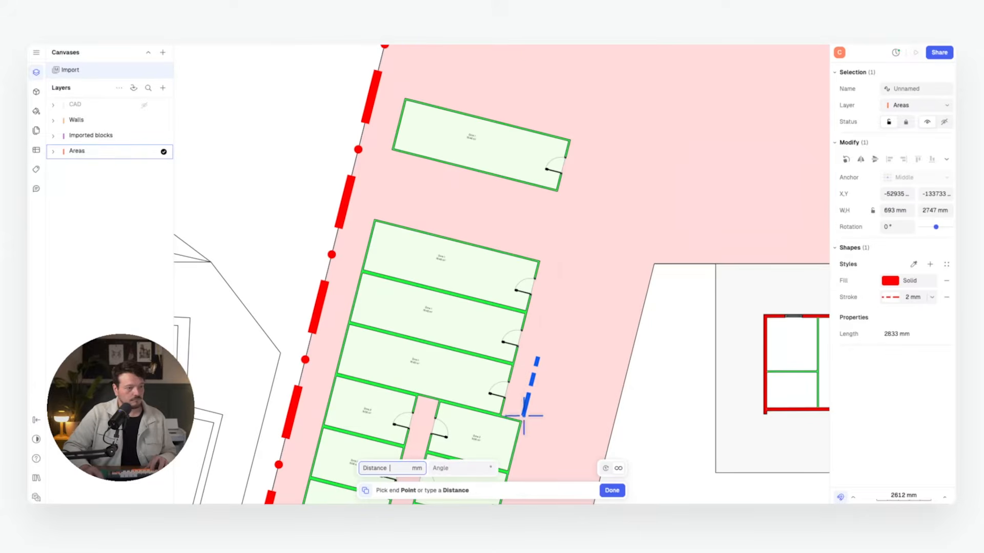
Copy the dashed line to the top small cabin's outer corner and extend it up to the level of the detached cabin.
left_click(524, 416)
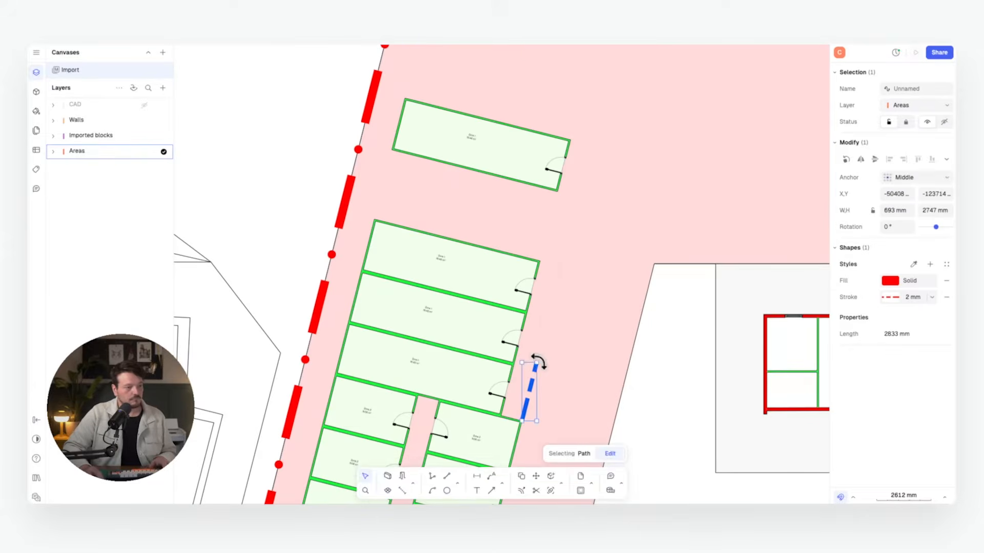
left_click_drag(537, 362, 594, 134)
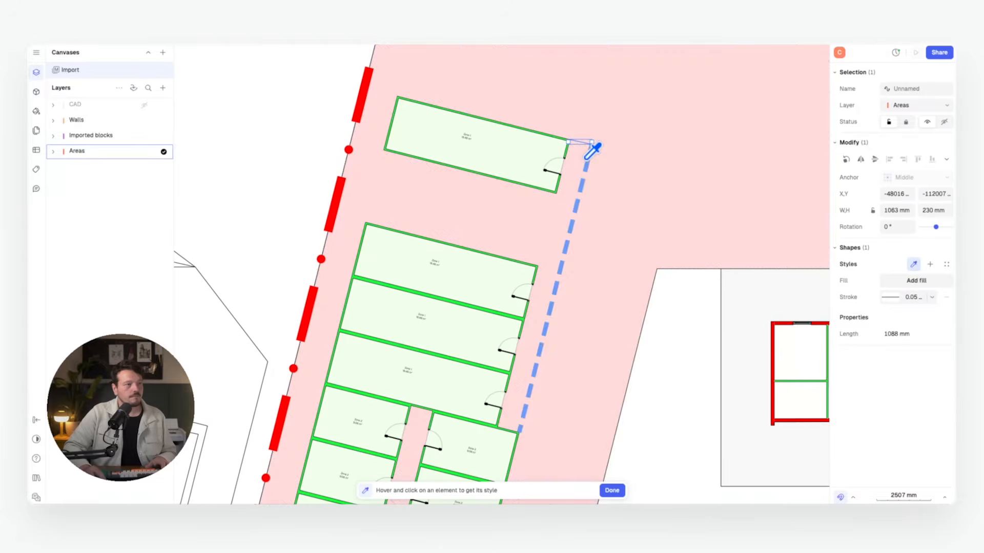
Join the dashed line to the detached cabin with a matching line about 1088 mm long, and copy it from the cabin's opposite corner to the boundary.
left_click(586, 159)
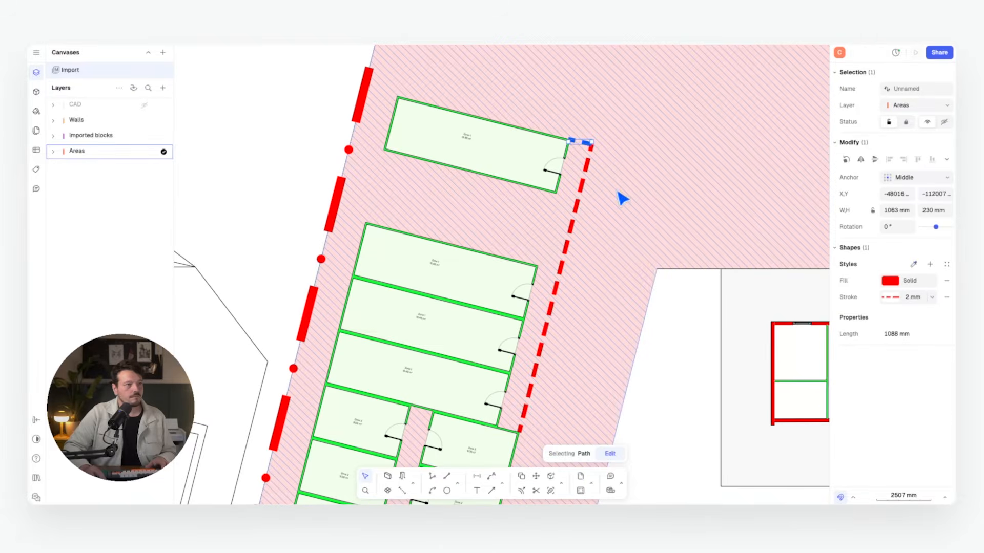
key("d")
left_click(595, 144)
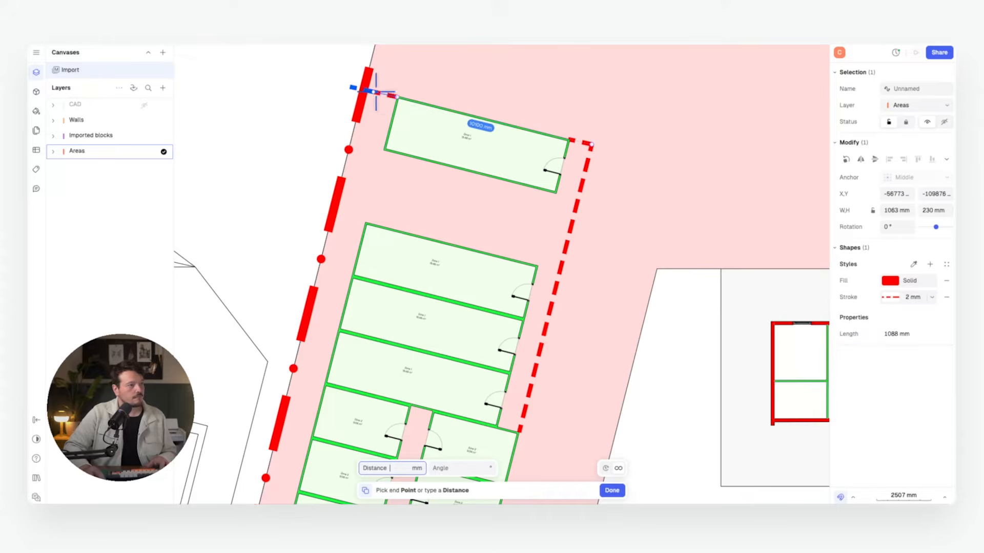
left_click(377, 93)
scroll(621, 325, "down", 5)
scroll(500, 256, "up", 2)
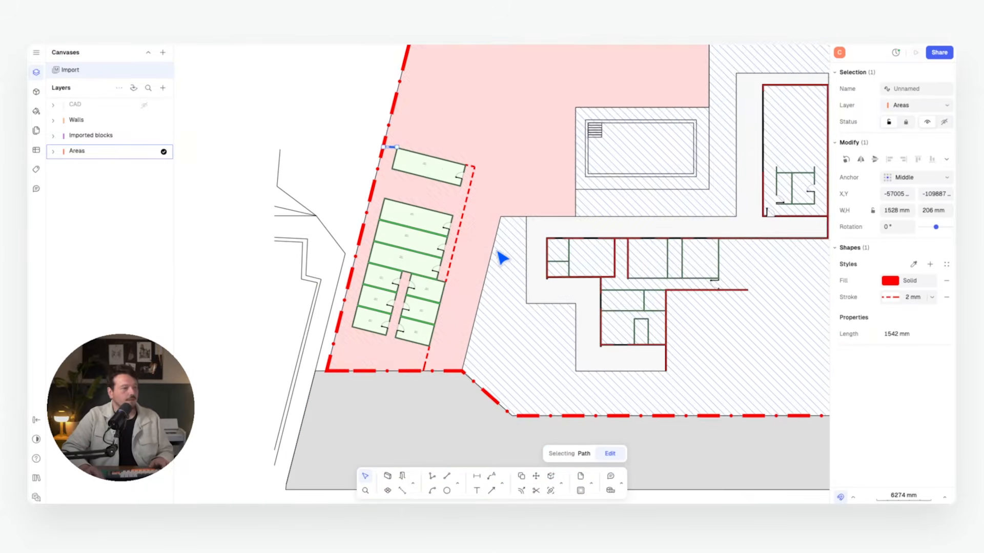
middle_click_drag(497, 245, 386, 275)
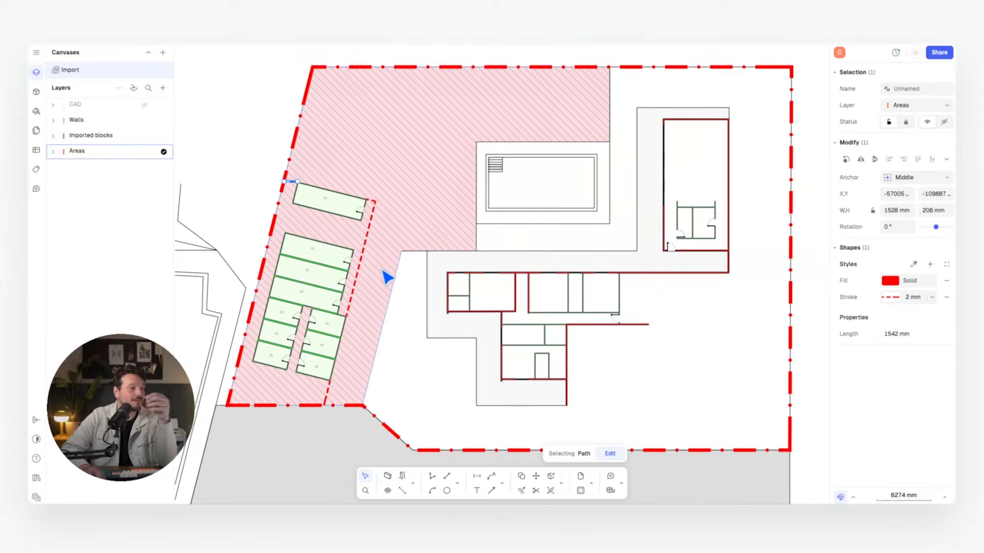
middle_click_drag(479, 183, 463, 170)
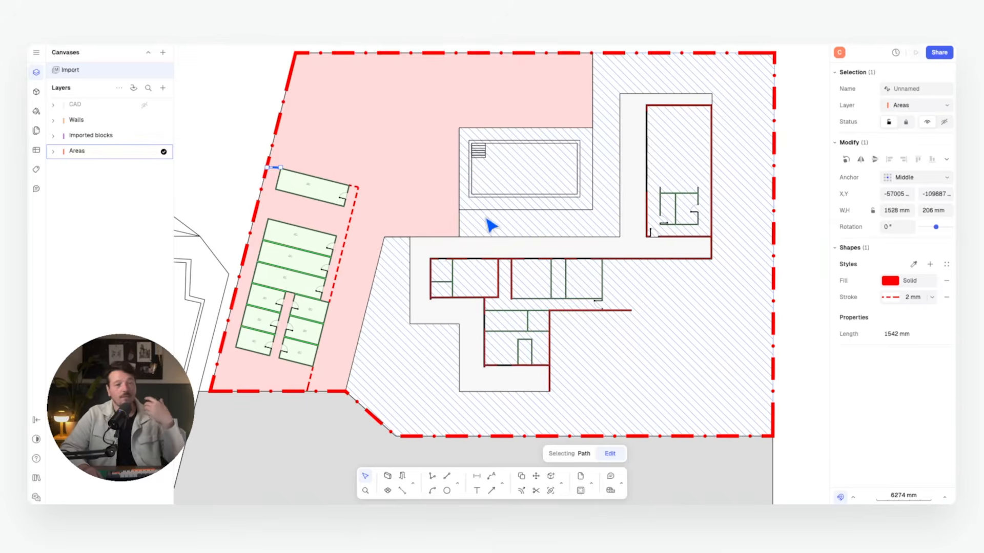
Draw a horizontal line about 3304 mm long in the empty space beyond the site's right boundary.
middle_click_drag(564, 208, 534, 189)
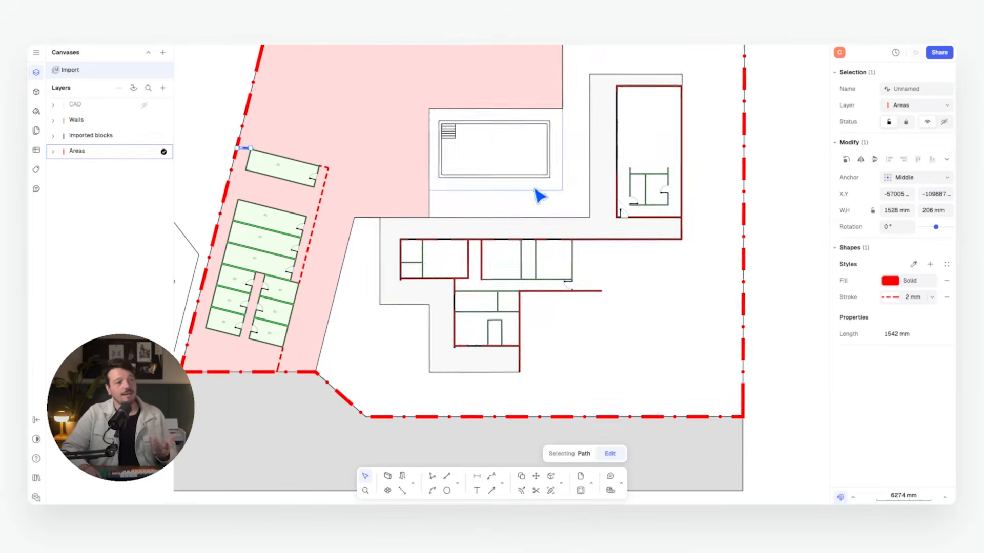
left_click(447, 476)
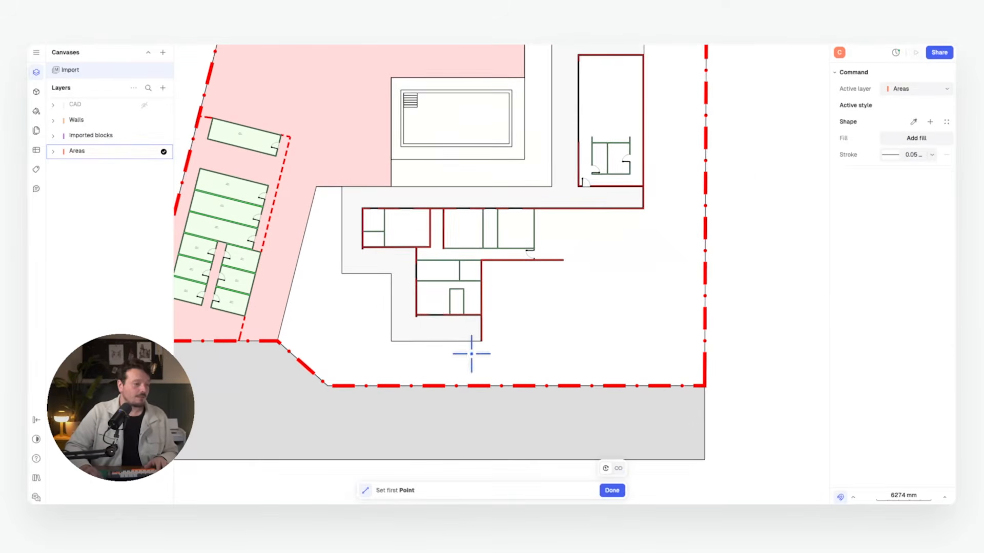
double_click(767, 344)
Duplicate the horizontal line twice, stacking both copies below the original.
key("d")
left_click(755, 344)
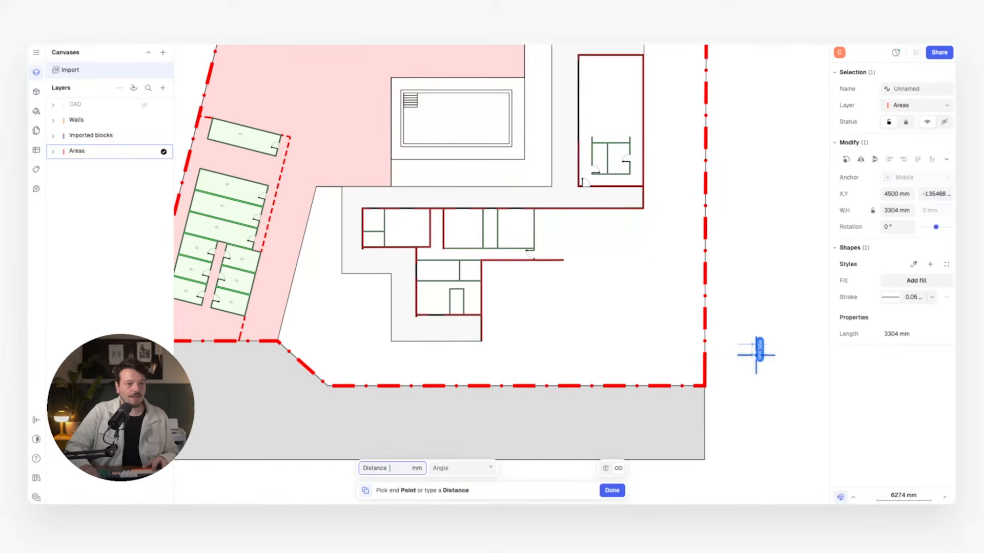
left_click(752, 360)
scroll(756, 370, "up", 2)
key("d")
left_click(754, 360)
left_click(753, 380)
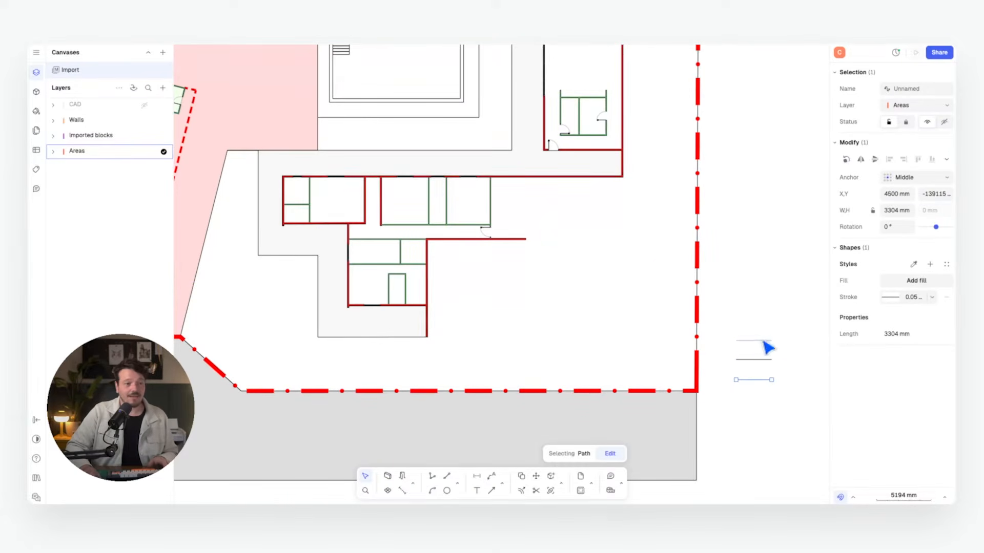
Give the lowest of the three sample lines a bright green stroke (00FF21) with a heavier weight.
left_click(744, 277)
left_click(762, 380)
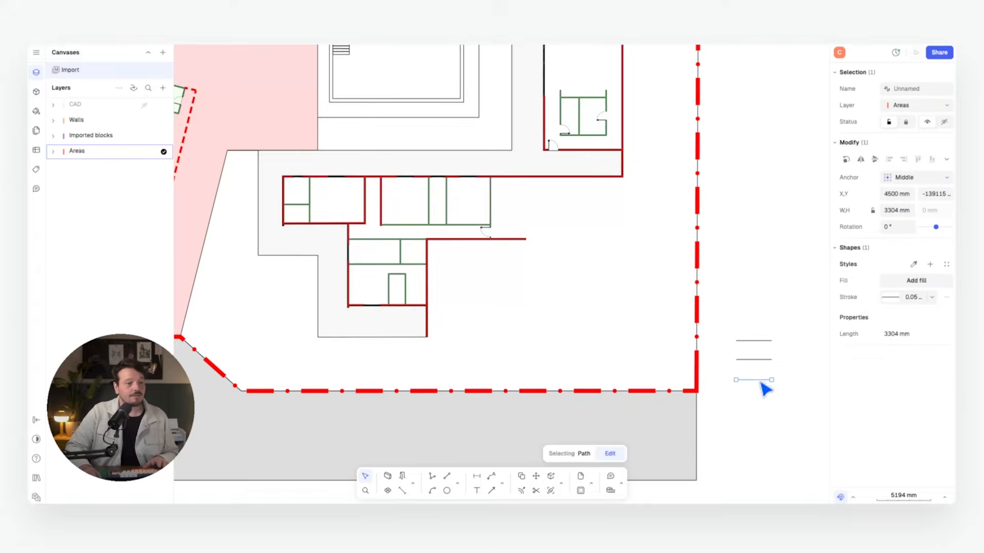
left_click(886, 297)
left_click(739, 288)
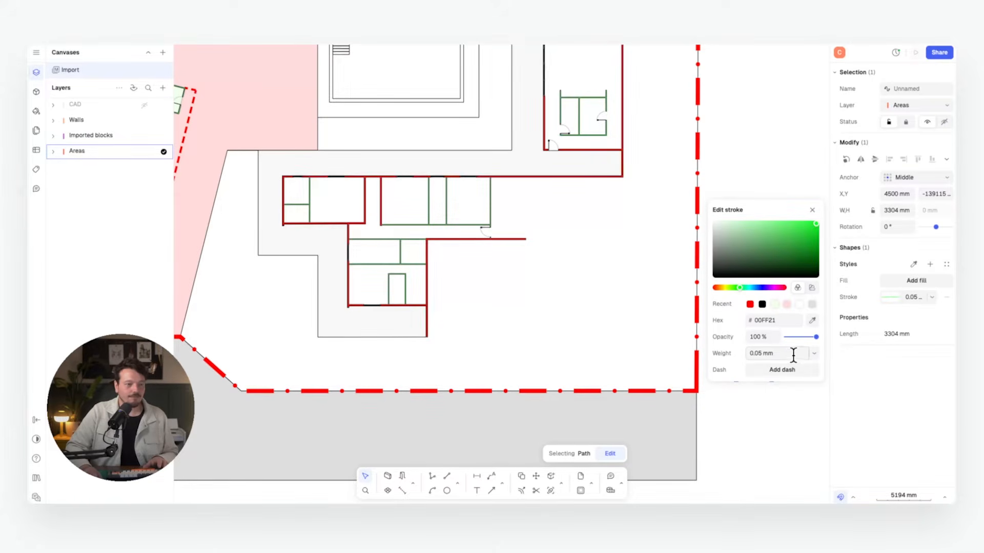
left_click(813, 354)
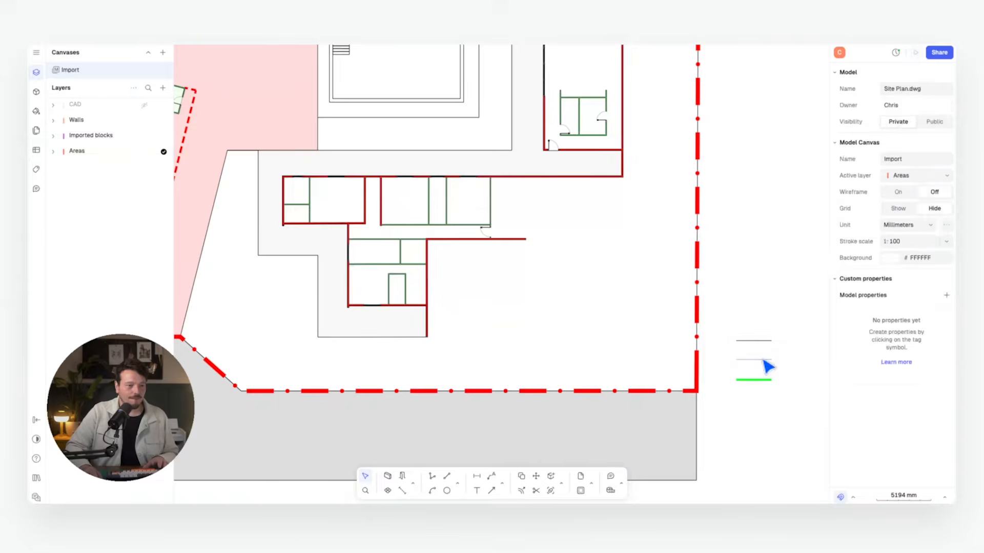
Set the middle sample line's stroke to blue (0041FF) with a weight of 2 mm.
left_click(764, 360)
left_click(889, 297)
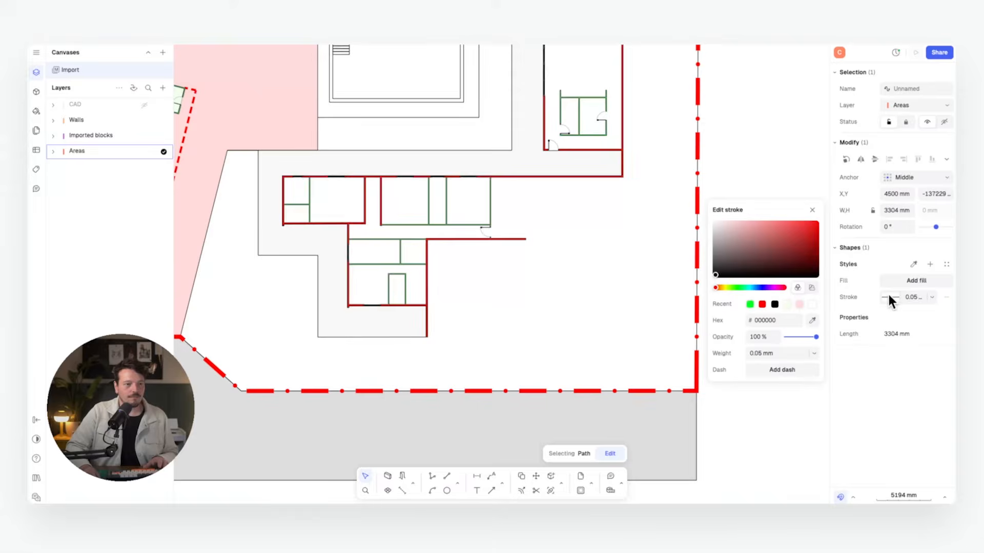
left_click(760, 288)
left_click(813, 225)
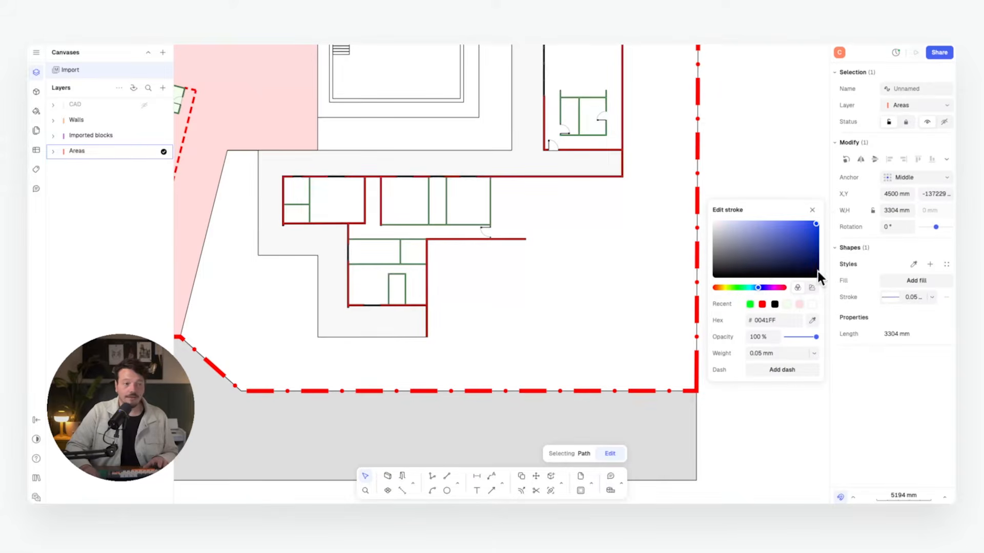
left_click(784, 354)
type("2")
key("Return")
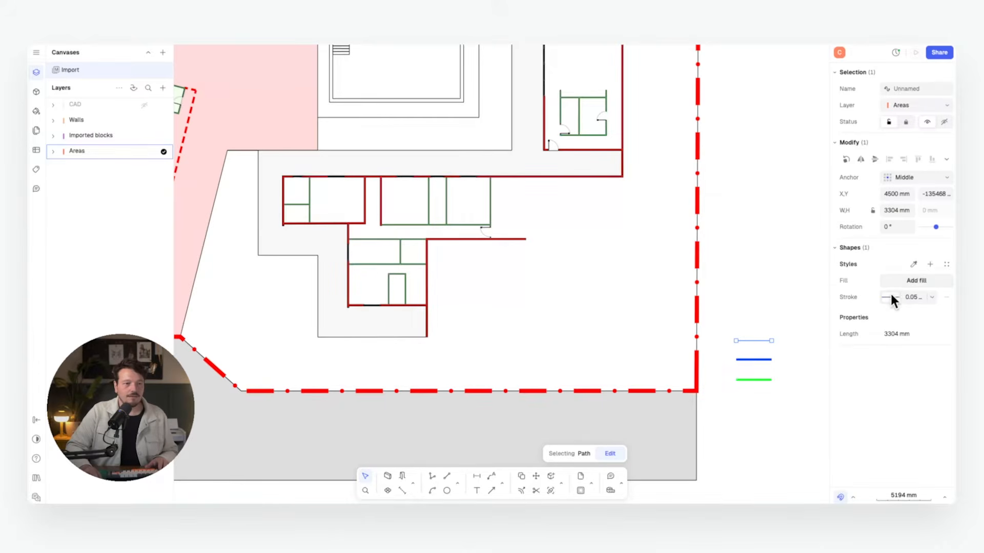
Recolour the uppermost sample line's stroke to orange.
left_click(890, 297)
left_click(725, 287)
left_click(735, 264)
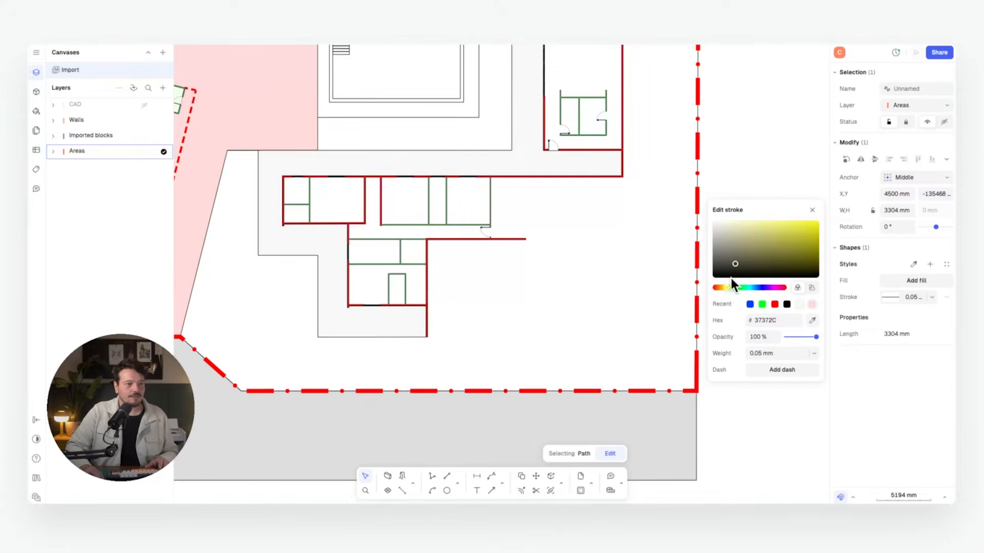
left_click(722, 288)
left_click(770, 159)
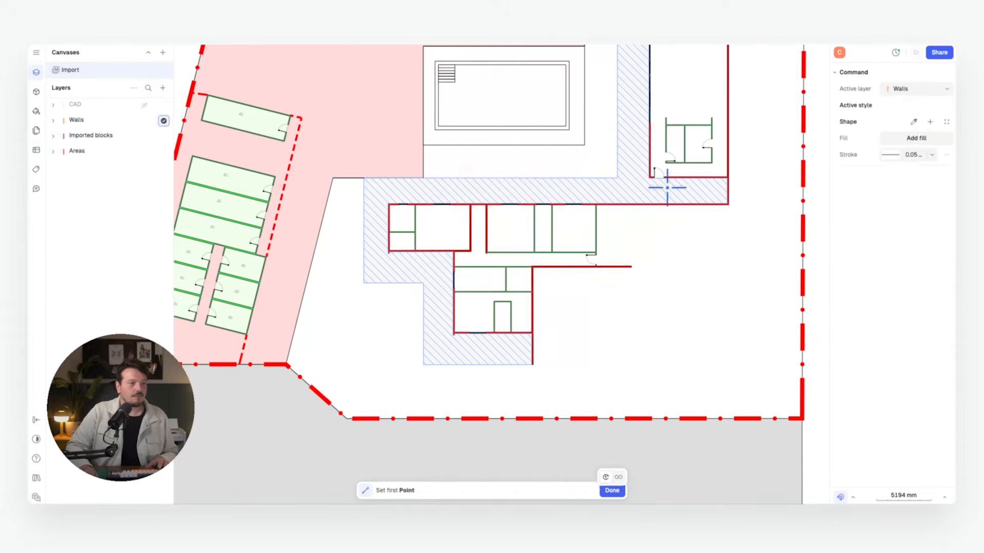
Draw a route of lines on the Walls layer from the main building's upper corridor to the cabins, branching both ways along their fronts.
left_click(657, 191)
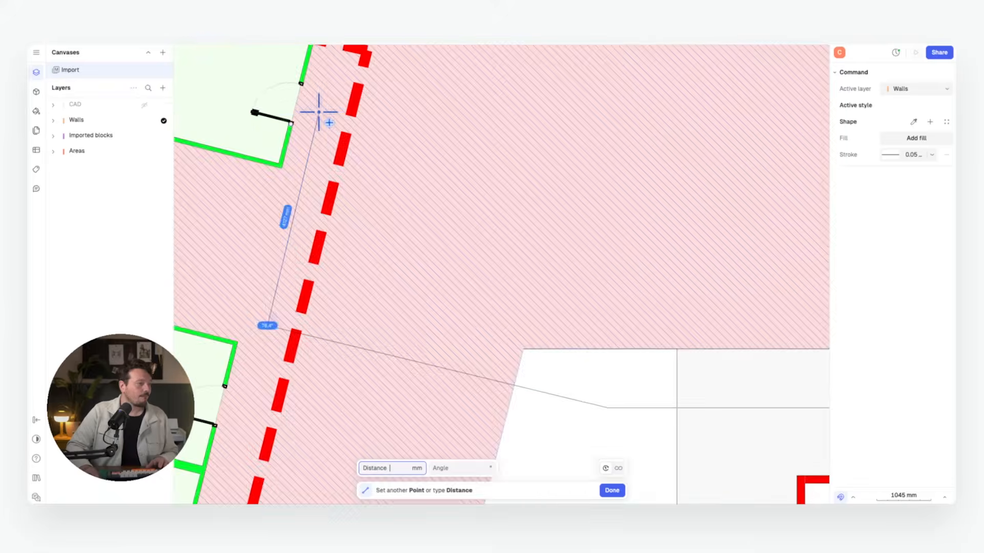
left_click(318, 110)
key("Escape")
scroll(395, 96, "down", 5)
middle_click_drag(328, 172, 454, 126)
scroll(457, 121, "up", 5)
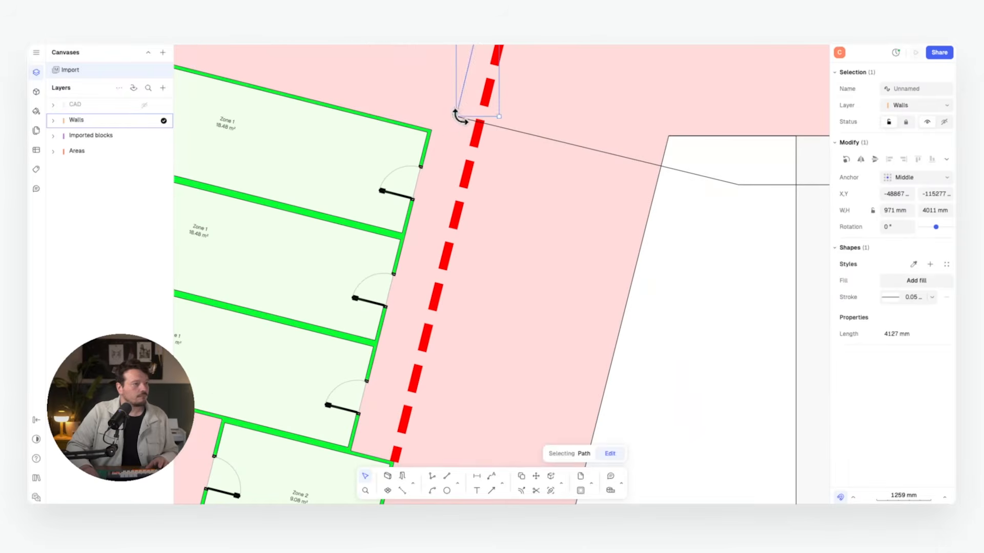
key("l")
left_click(456, 113)
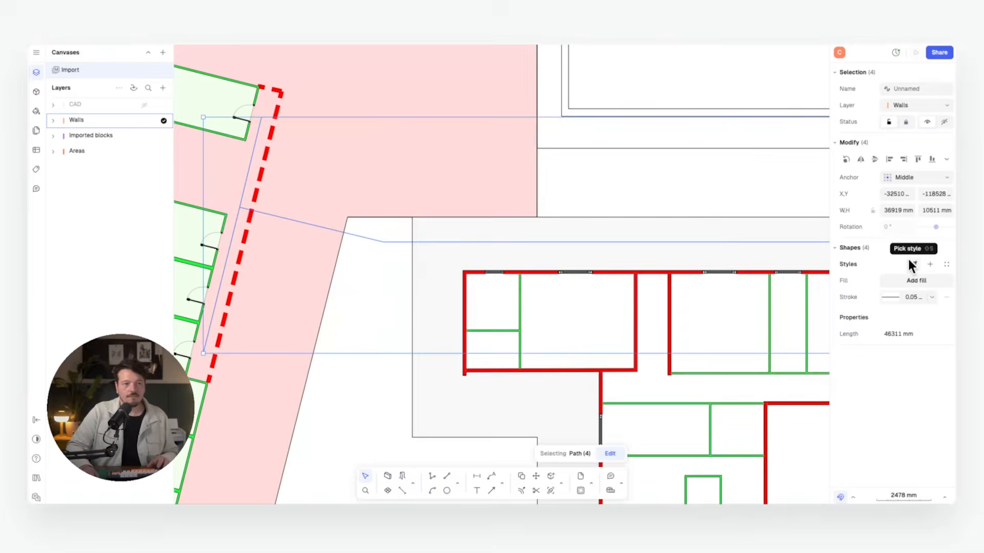
Apply the green sample line's style to the four selected route paths.
left_click(913, 264)
scroll(589, 215, "down", 5)
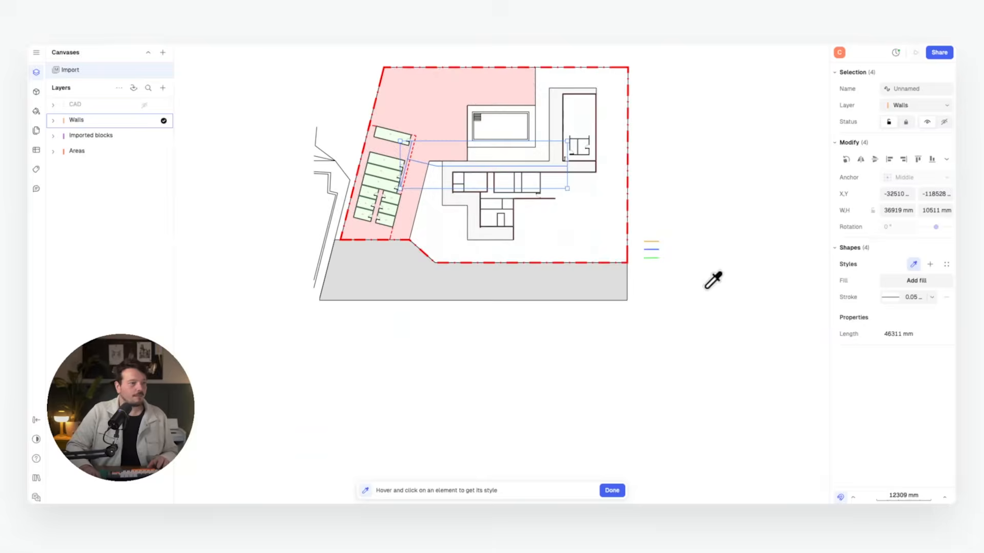
left_click(653, 258)
key("Escape")
scroll(527, 186, "up", 4)
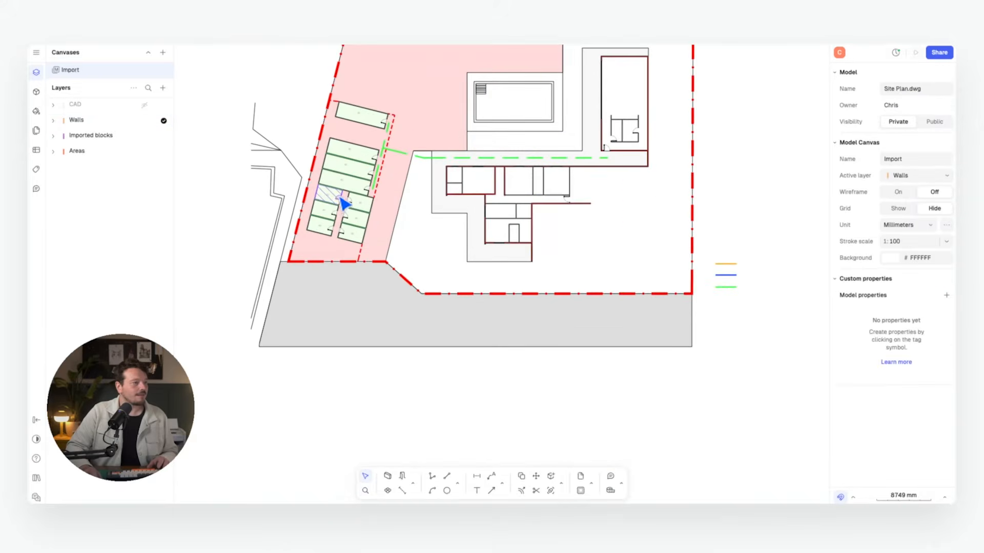
Draw two short parallel vertical lines about 2534 mm long across the lower site boundary, and extend the right-hand one upward.
left_click(432, 476)
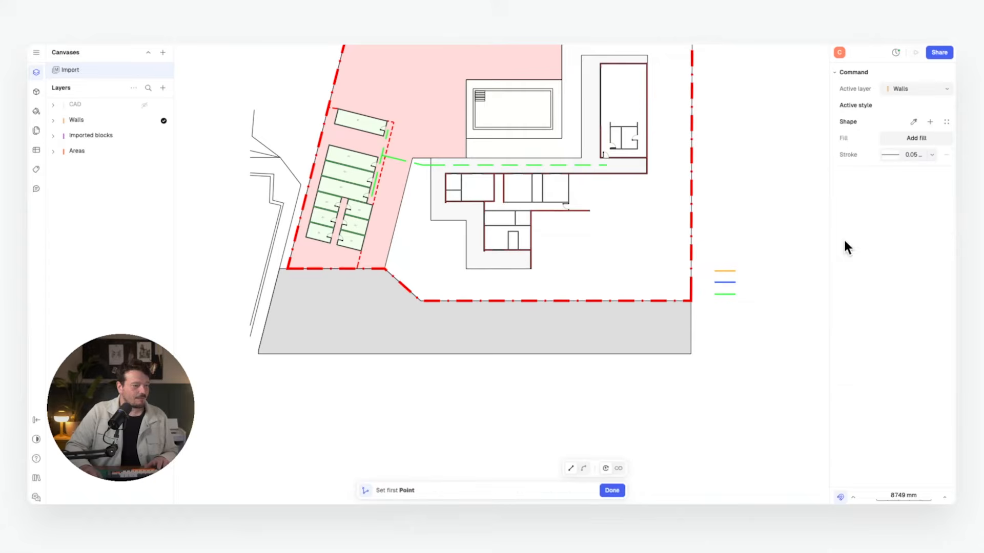
scroll(527, 287, "up", 5)
key("Escape")
left_click(444, 482)
left_click(523, 347)
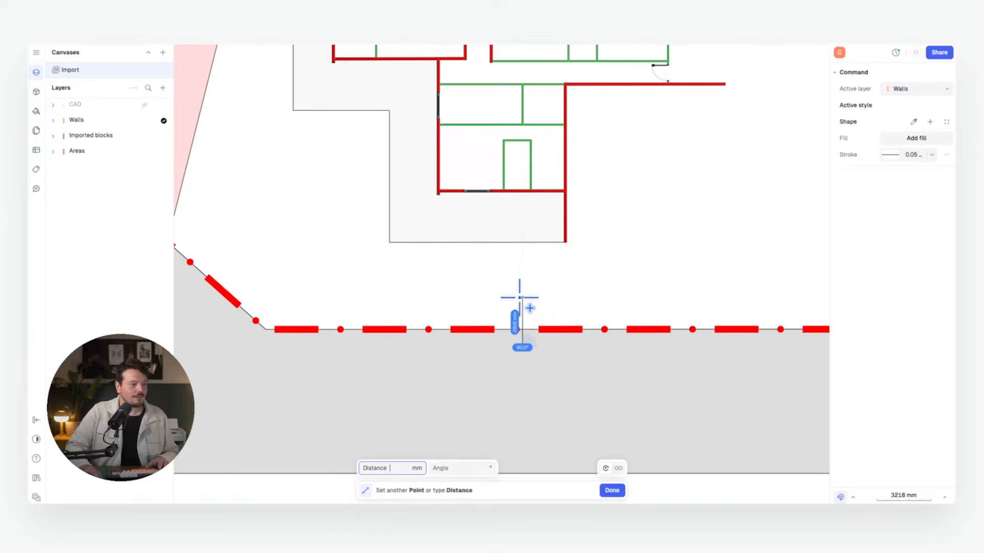
left_click(522, 304)
key("space")
left_click(535, 347)
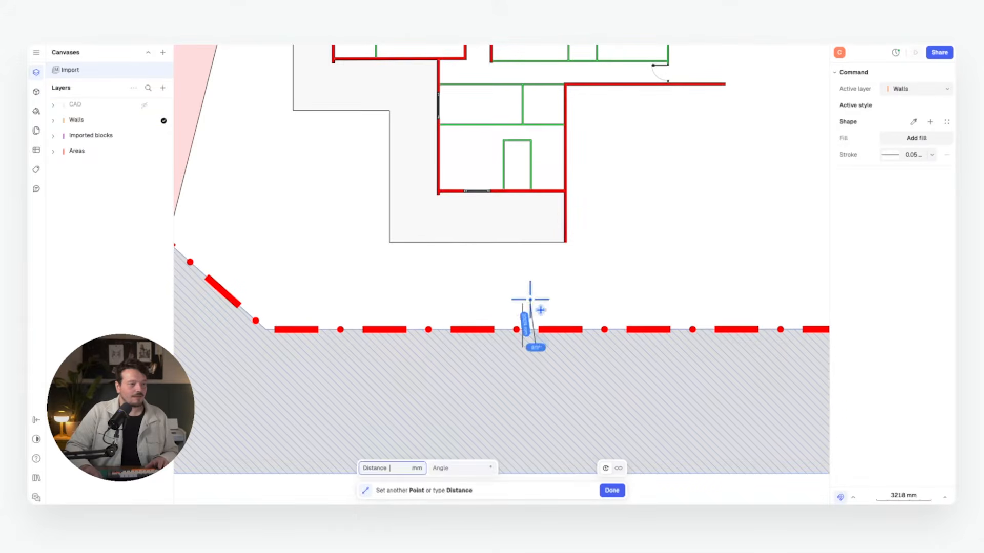
left_click(536, 304)
key("Escape")
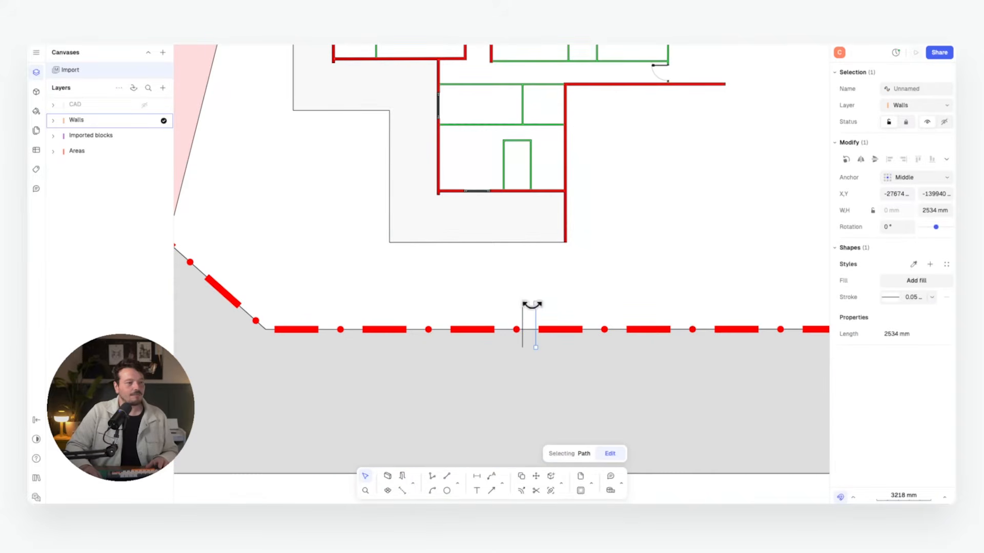
left_click_drag(535, 303, 536, 285)
Draw a polyline from the extended line's upper end around the main building's lower-right side and up past its projecting wall.
key("space")
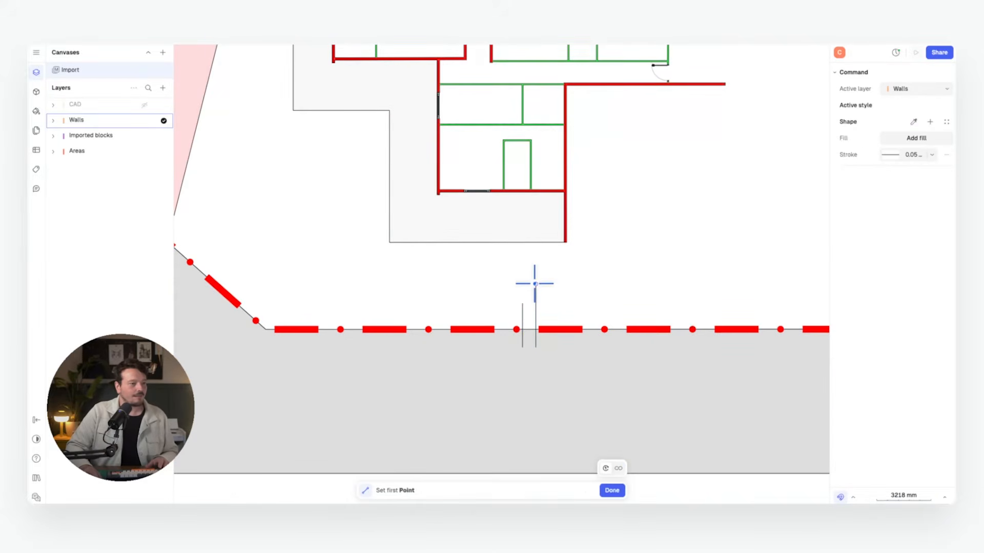
left_click(536, 284)
left_click(585, 284)
left_click(584, 94)
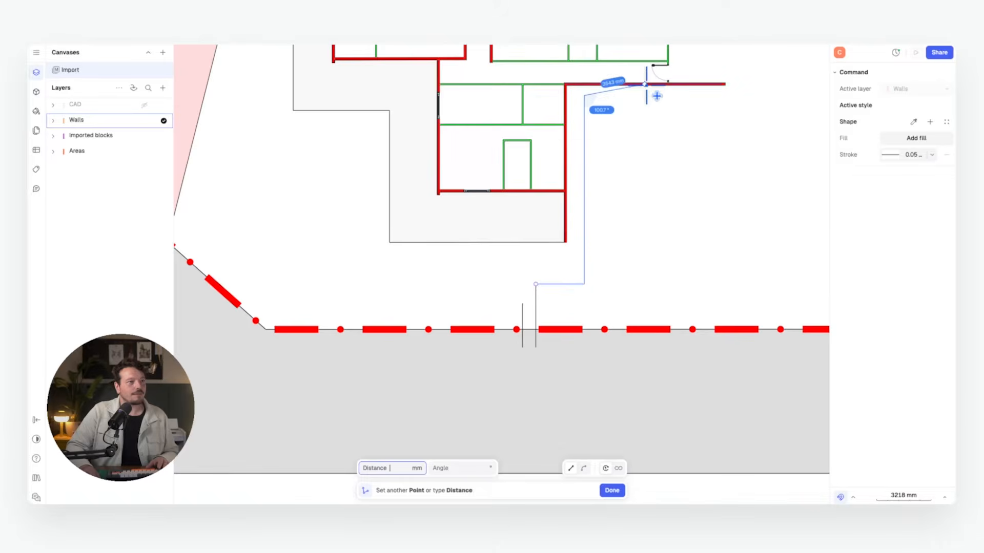
middle_click_drag(702, 92, 532, 305)
left_click(572, 307)
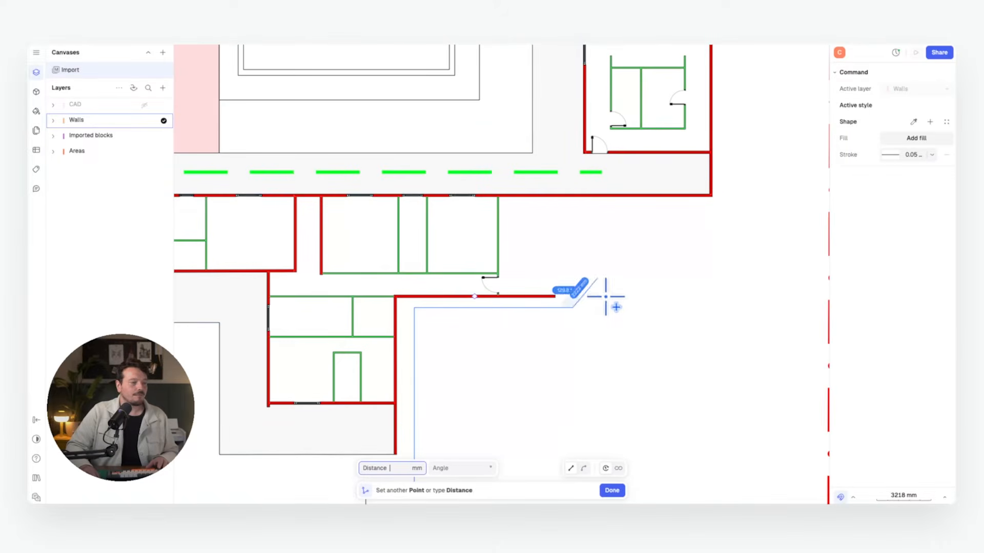
key("space")
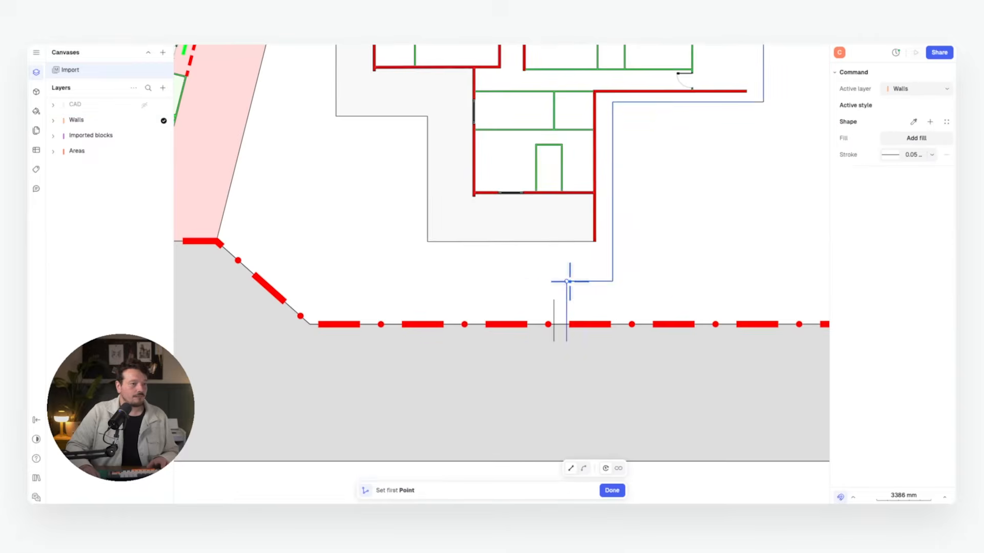
Draw a polyline from the same junction leftward along the lower site boundary and up the diagonal towards the cabins.
left_click(567, 282)
middle_click_drag(322, 270, 519, 292)
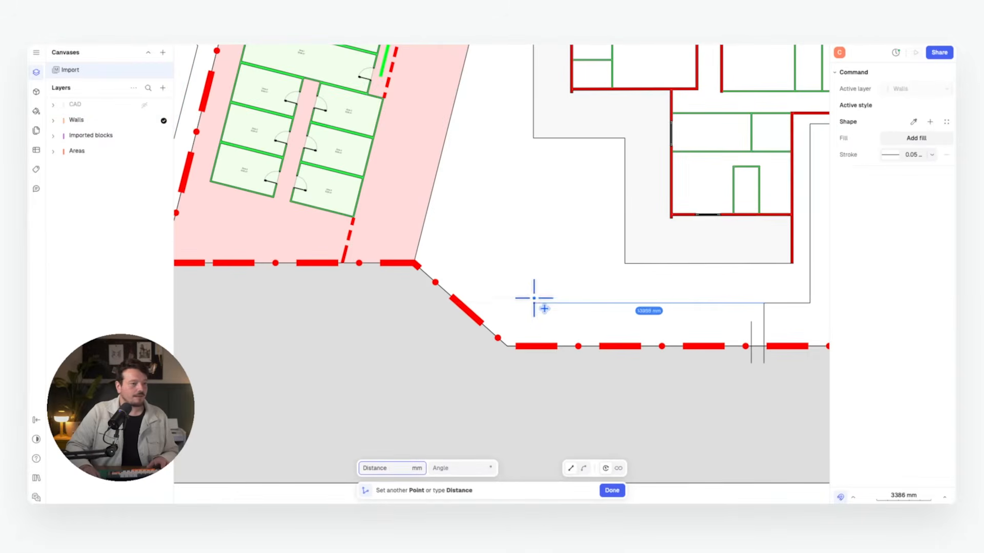
left_click(532, 304)
left_click(439, 245)
middle_click_drag(259, 231, 340, 274)
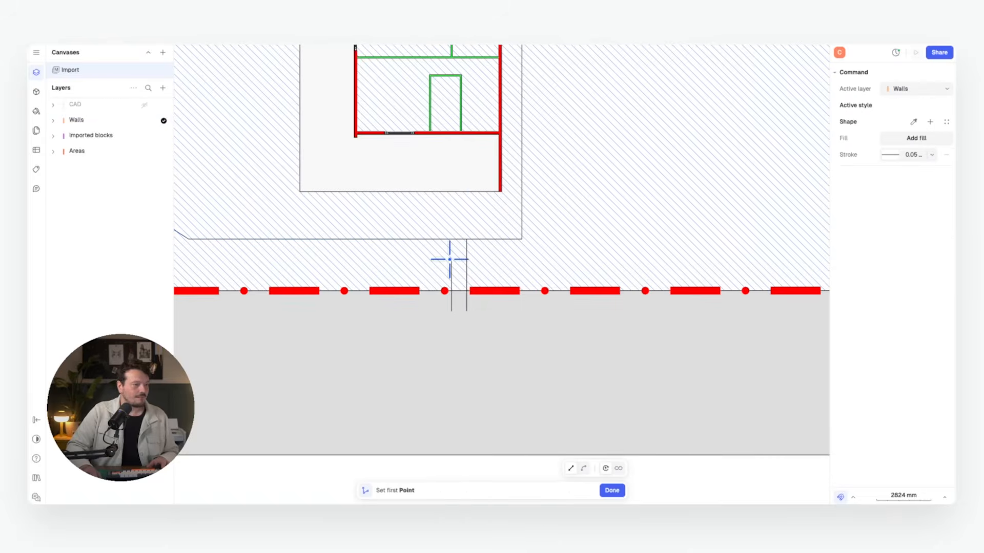
Draw a second, outer route from the left short line, following the first one towards the cabins and around the main building.
left_click(450, 263)
middle_click_drag(215, 262, 512, 292)
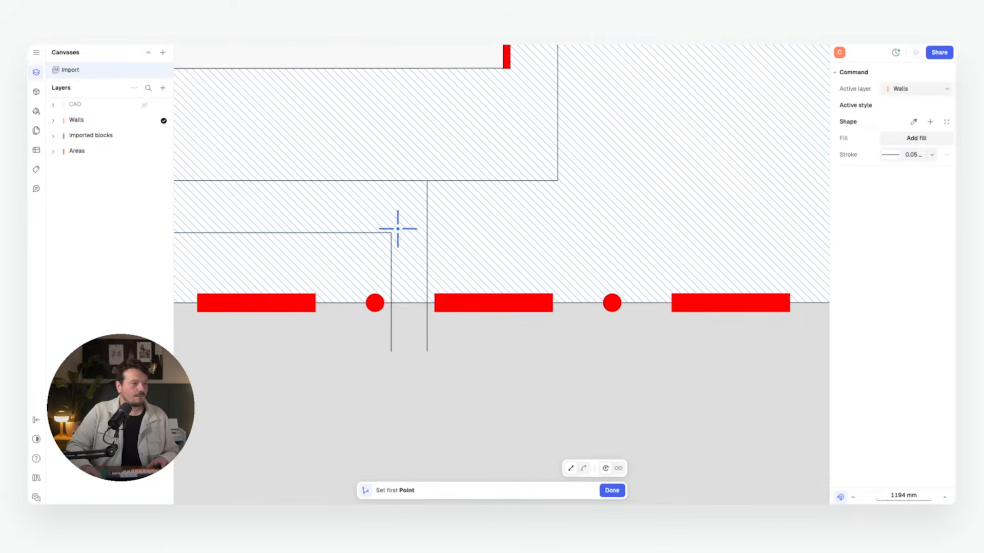
left_click(391, 232)
scroll(340, 249, "down", 2)
middle_click_drag(442, 239, 409, 272)
scroll(409, 272, "down", 5)
key("Escape")
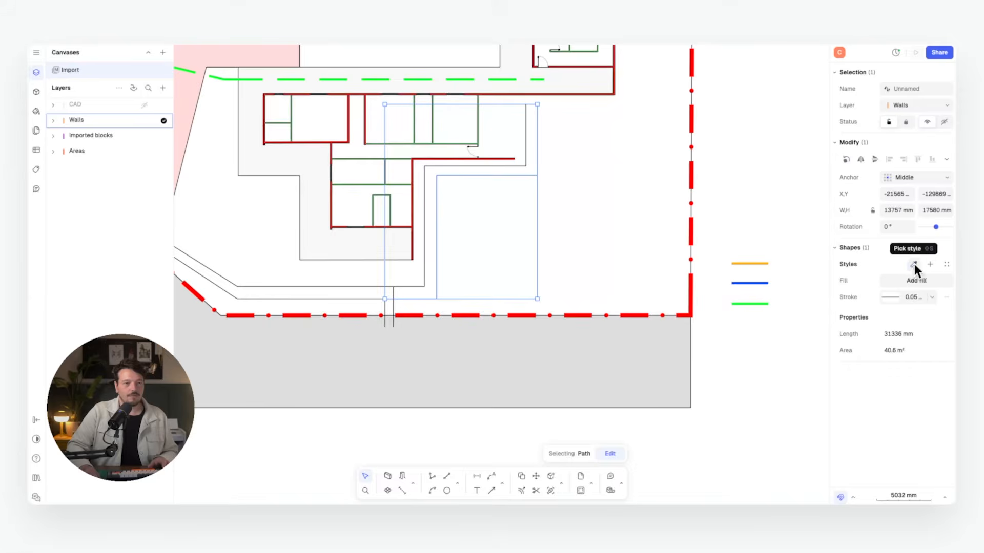
Apply the blue sample line's style to the outer polyline around the main building.
left_click(915, 264)
left_click(751, 283)
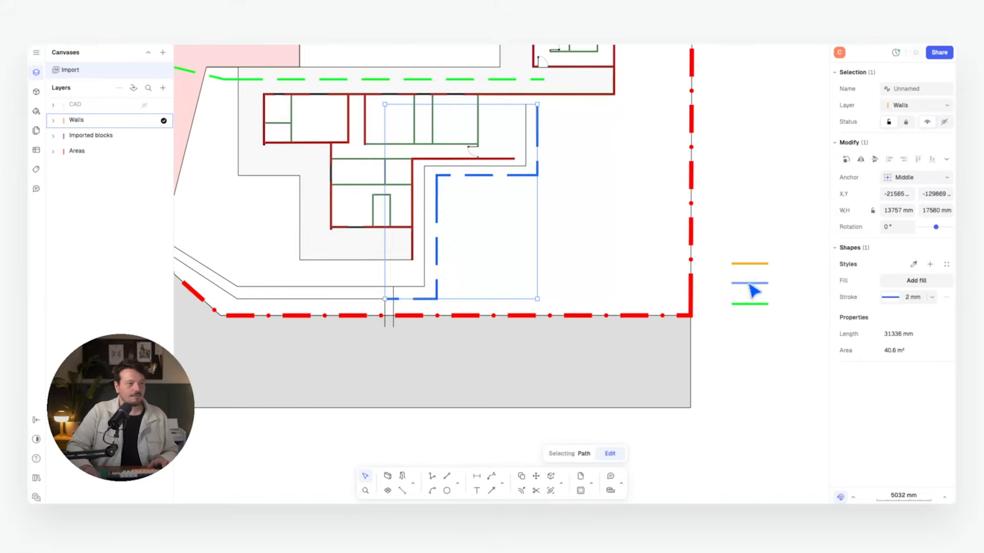
middle_click_drag(448, 298, 557, 294)
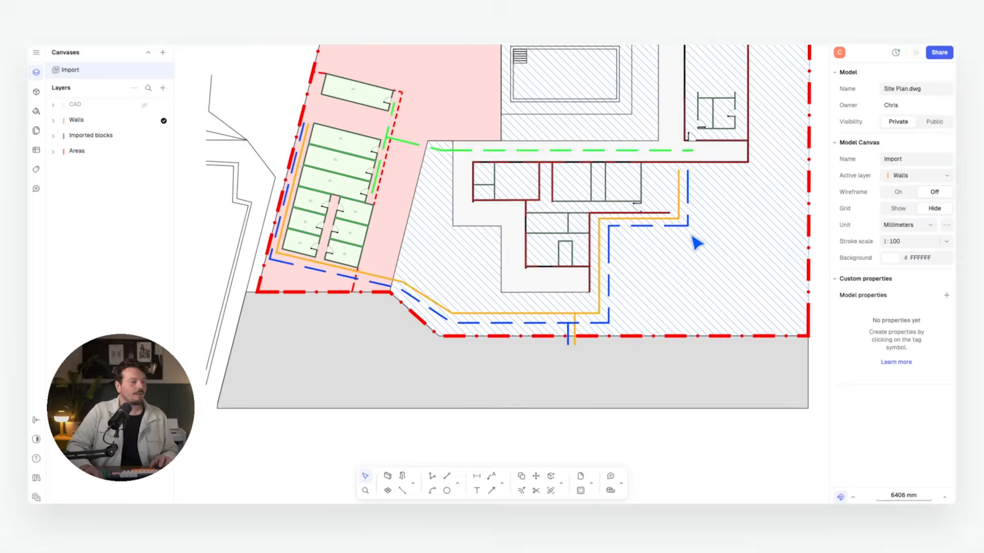
Draw a closed shape covering the area above and beside the pool up to the site boundary and fill it solid light grey E9E9E9.
scroll(697, 244, "down", 2)
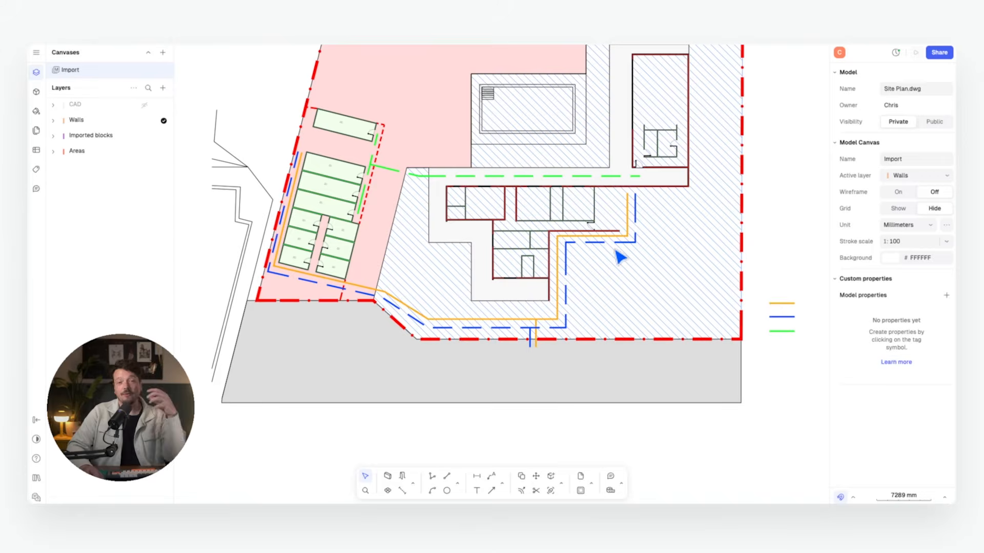
middle_click_drag(608, 248, 564, 261)
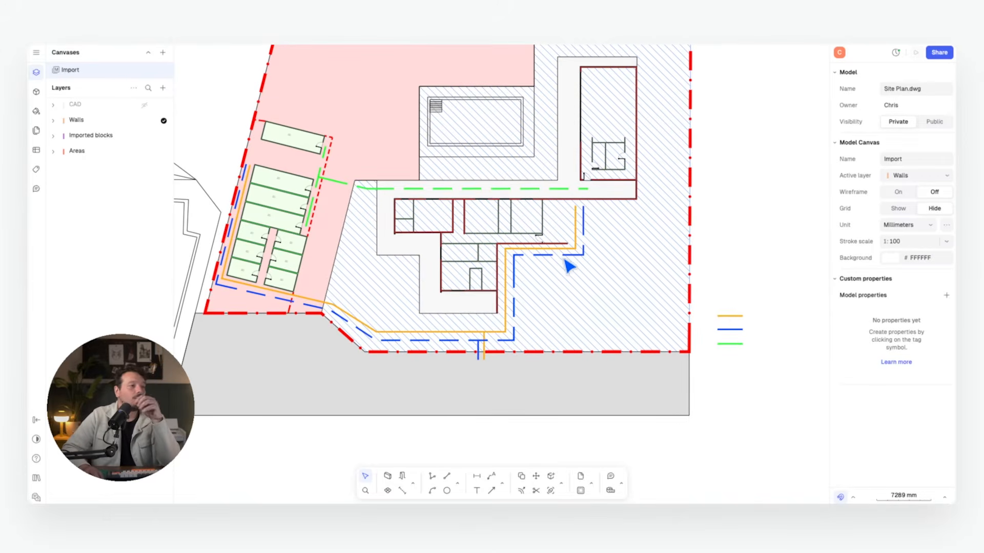
middle_click_drag(513, 207, 551, 270)
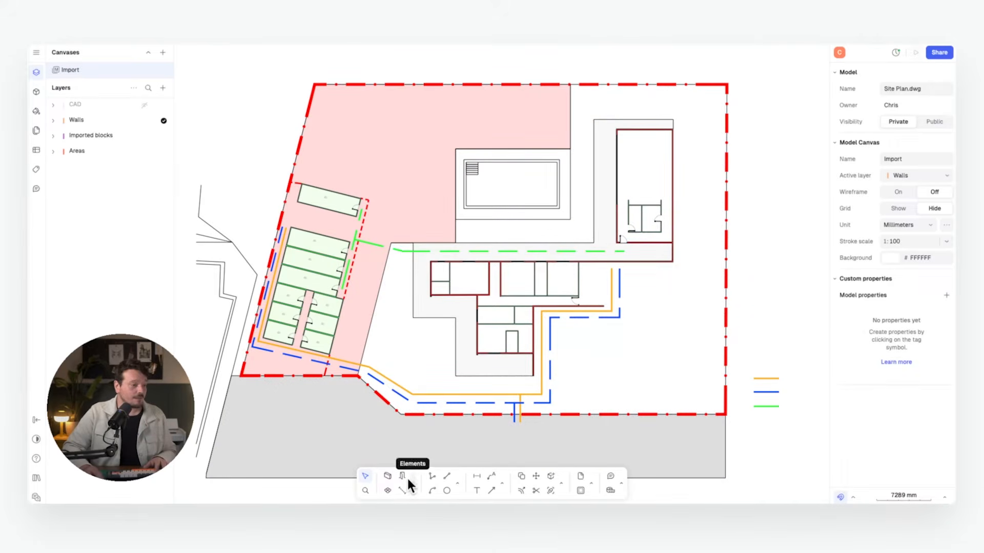
left_click(432, 477)
left_click(571, 149)
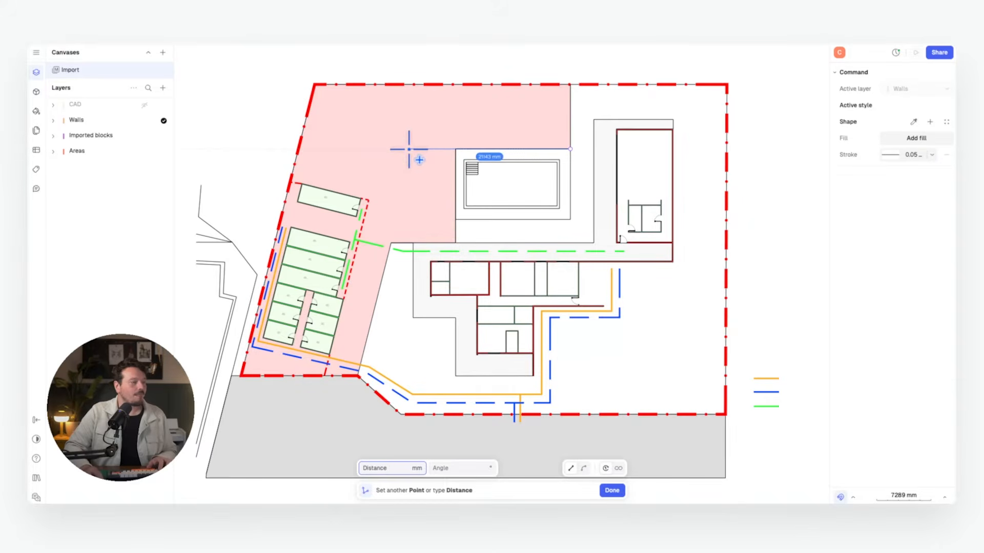
left_click(455, 149)
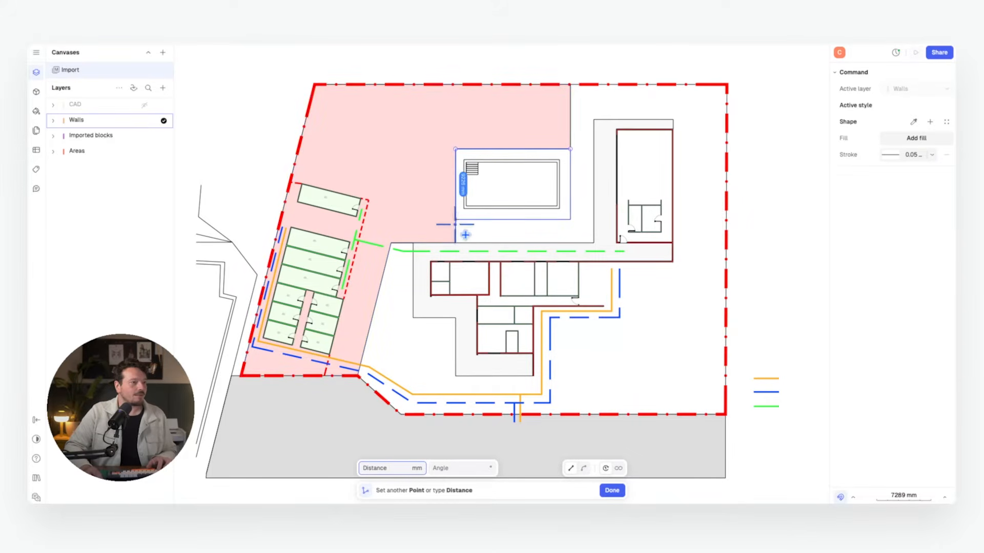
left_click(455, 219)
left_click(394, 220)
left_click(425, 84)
left_click(573, 85)
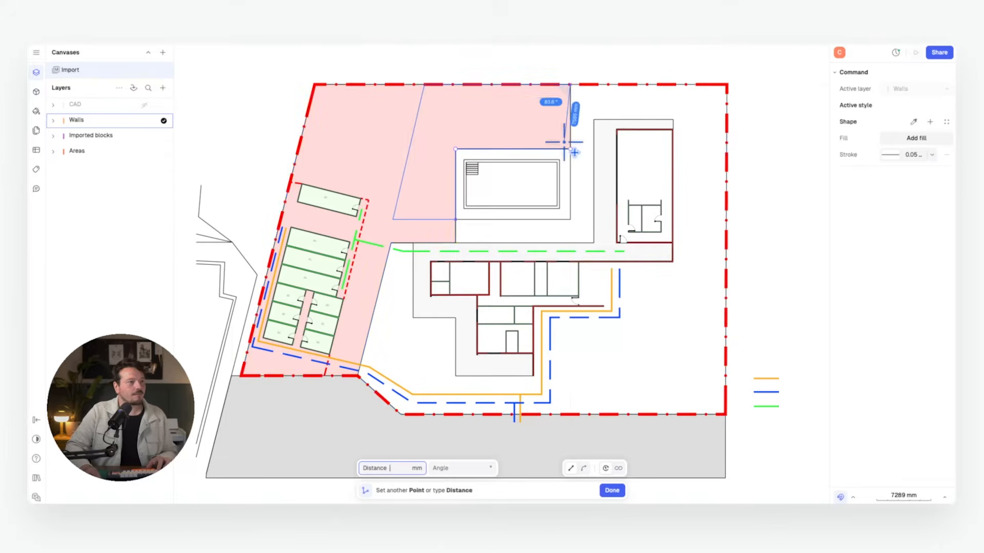
left_click(571, 149)
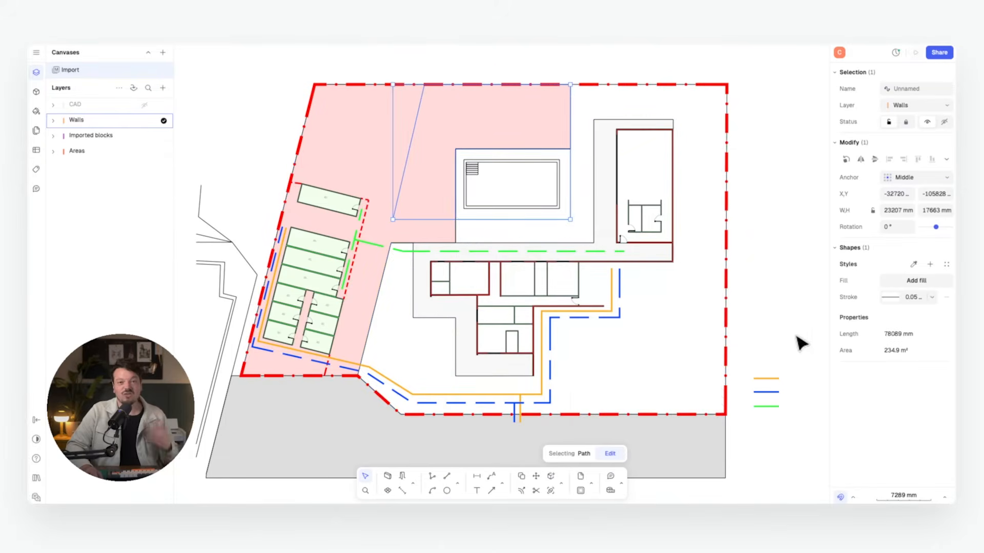
left_click(887, 280)
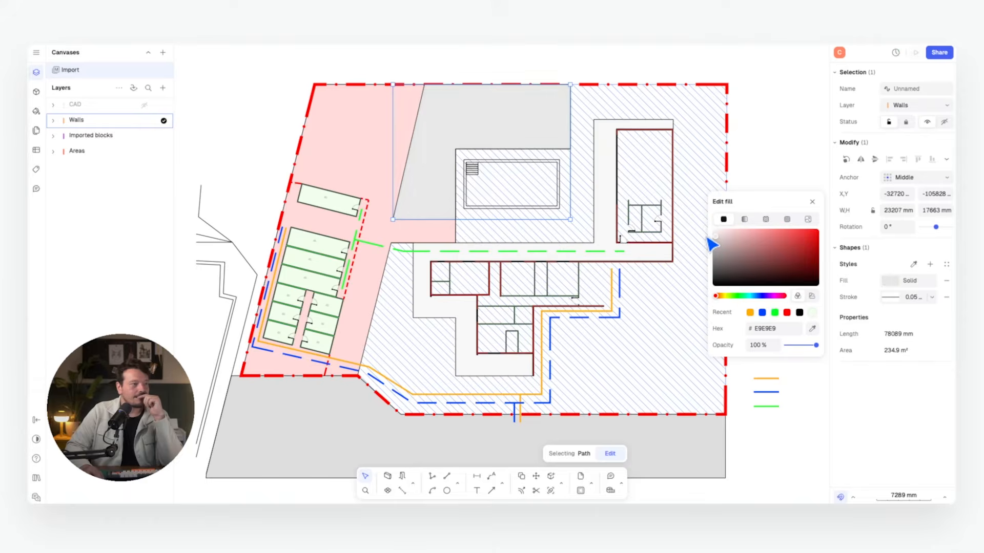
left_click(743, 174)
Draw a closed polyline from the upper cabin along the site boundary, the grey area's edge and down the strip beside the cabins.
scroll(645, 167, "left", 1)
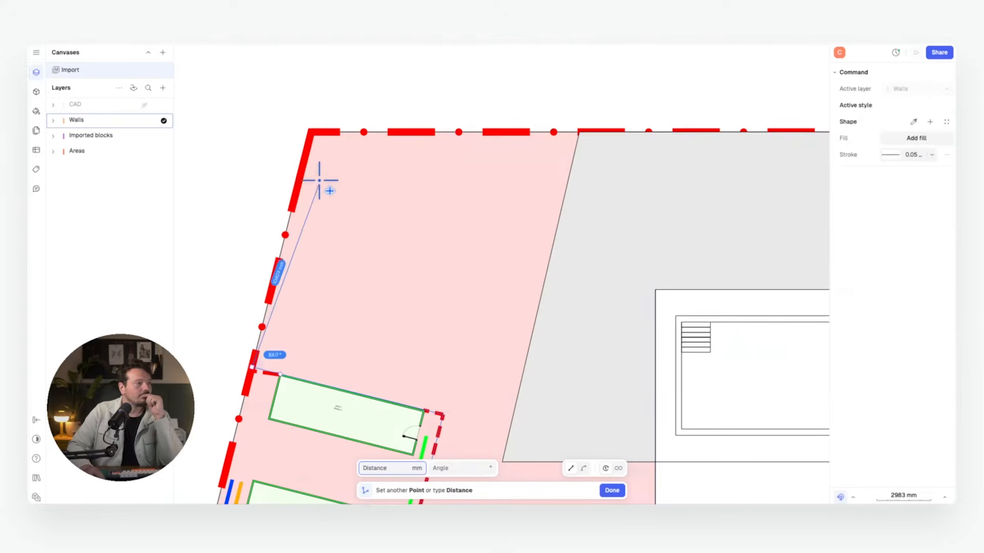
left_click(310, 133)
left_click(578, 132)
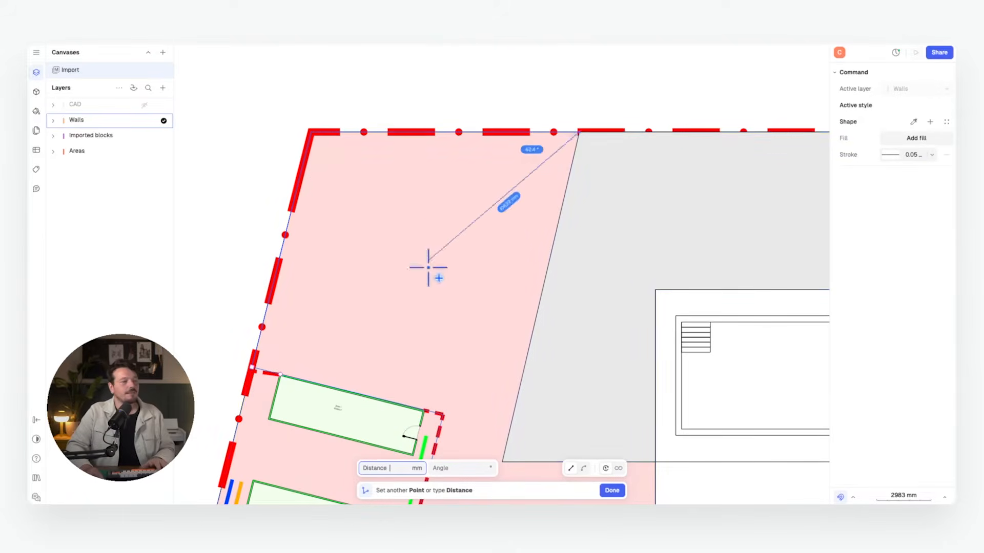
scroll(448, 220, "down", 5)
left_click(414, 186)
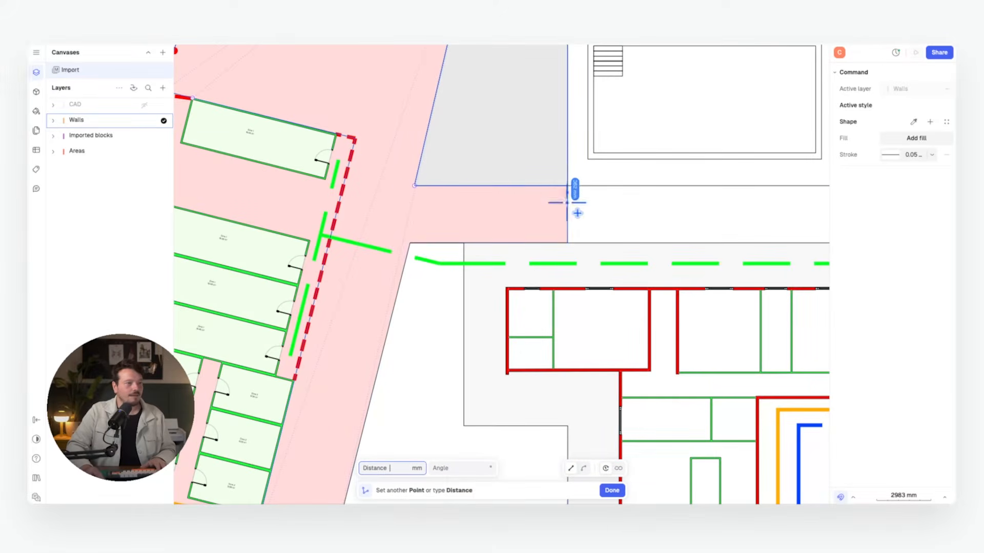
left_click(410, 244)
scroll(395, 330, "down", 5)
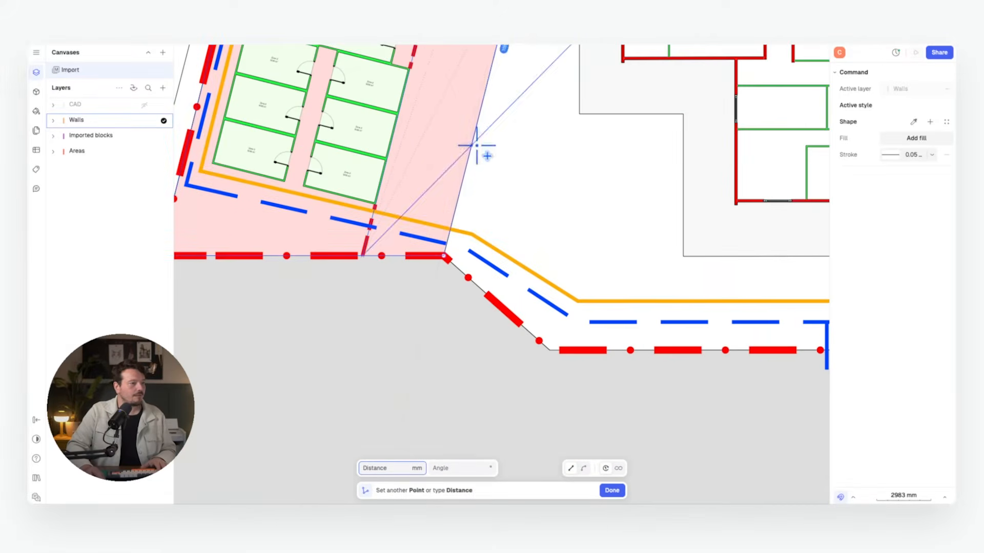
left_click(444, 256)
scroll(539, 260, "down", 3)
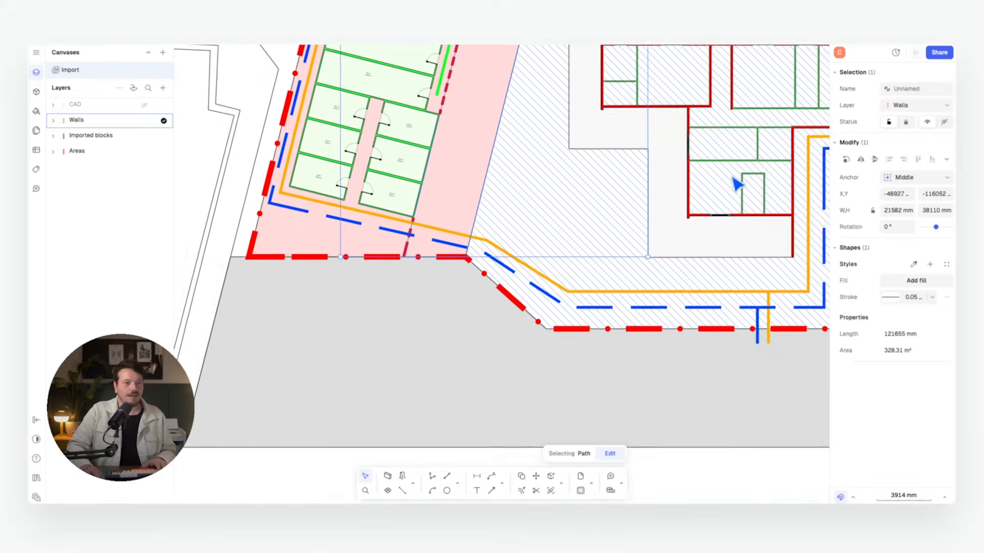
scroll(737, 181, "up", 3)
Fill the new strip with the Stones hatch pattern at scale 3 and give the pattern lines a grey stroke.
left_click(896, 280)
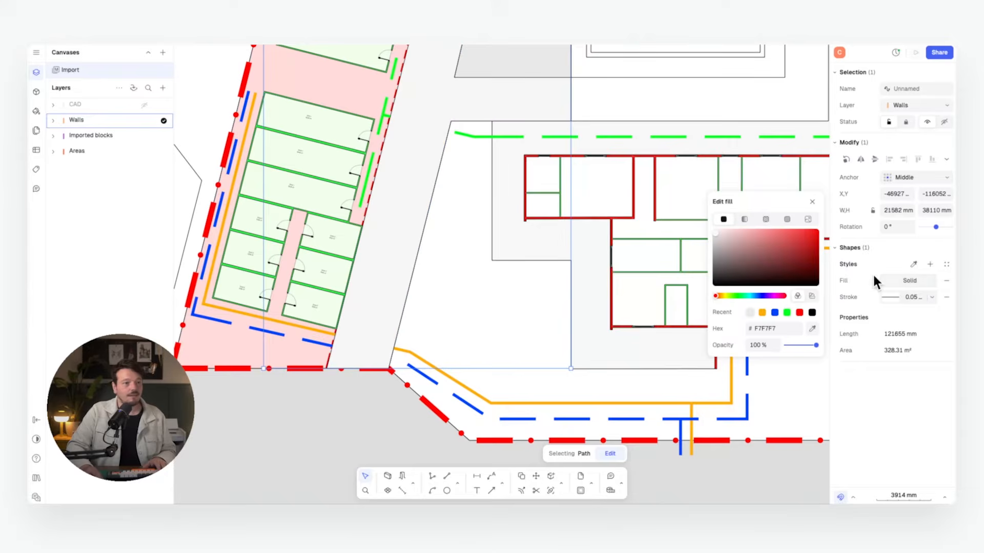
left_click(771, 217)
mouse_move(769, 246)
left_click(784, 220)
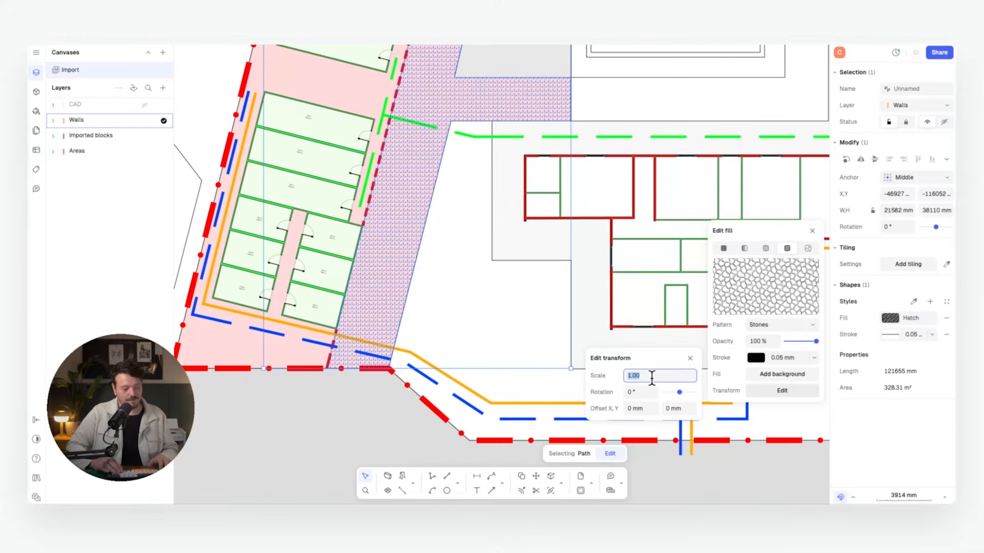
type("3")
key("Return")
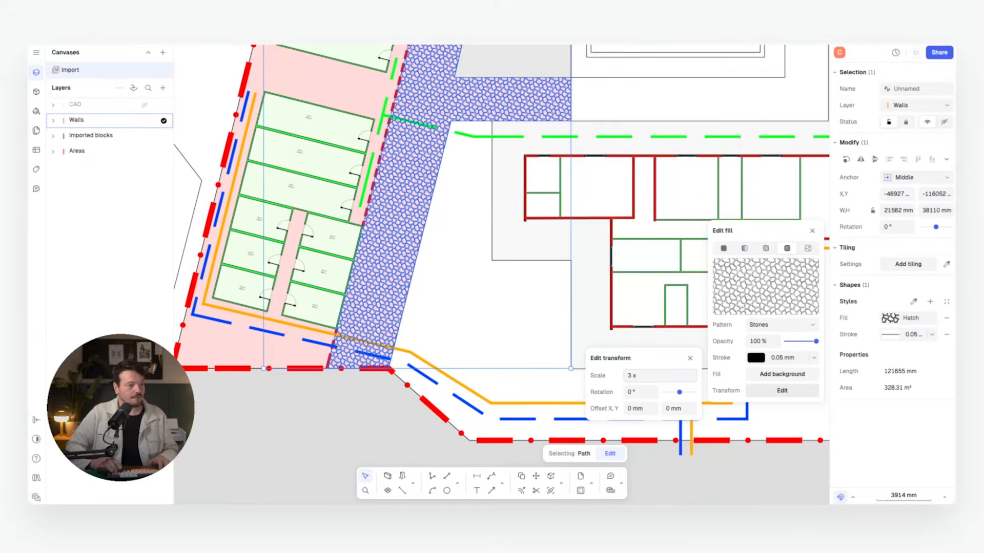
left_click(753, 358)
left_click(804, 267)
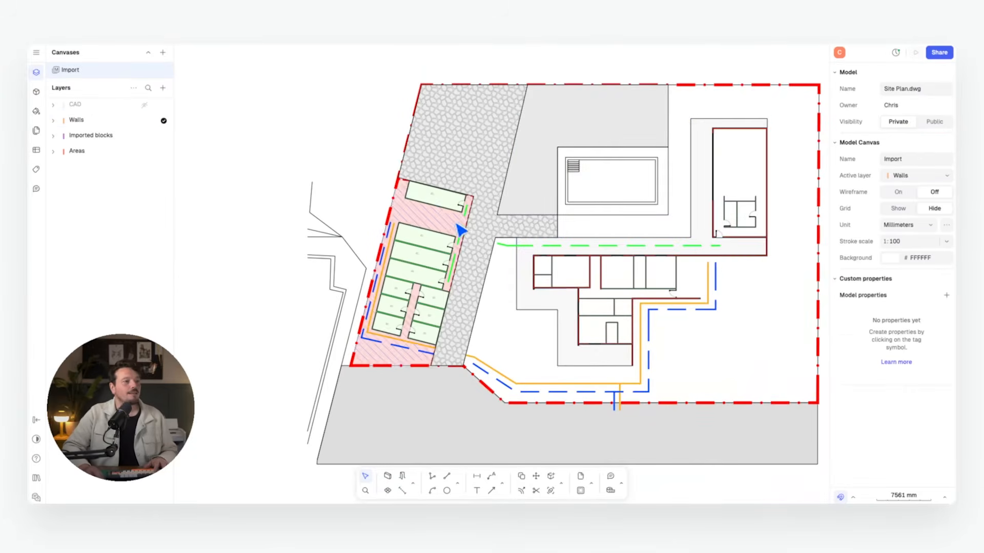
Search the block library for "crane", place the Crane top view outside the site's upper-left corner and rotate it to -90°.
scroll(461, 230, "right", 5)
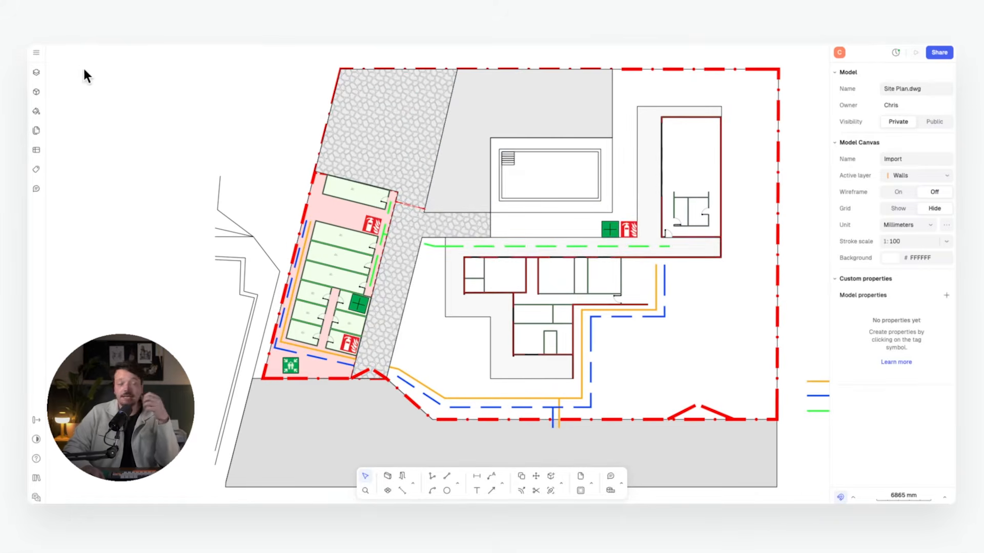
left_click(36, 91)
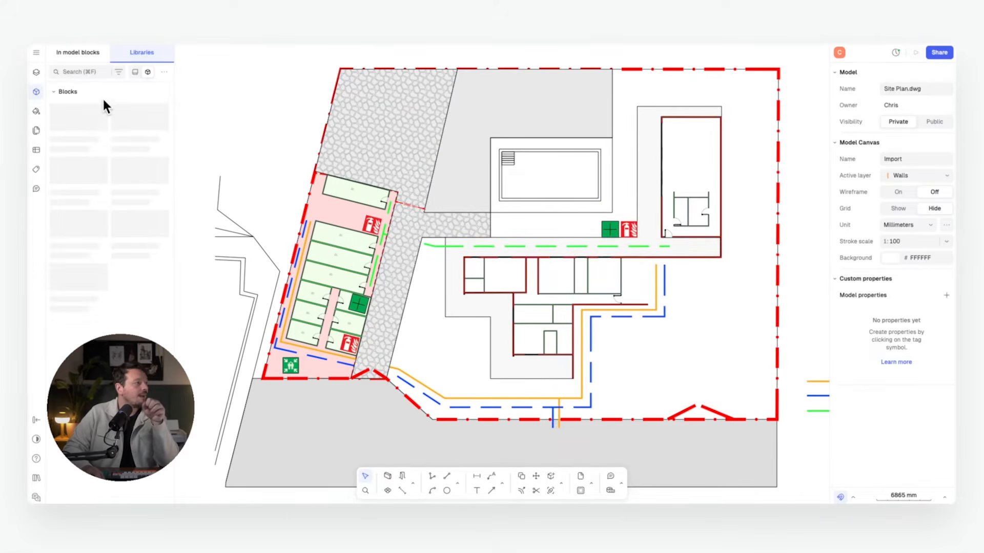
left_click(85, 71)
type("crane")
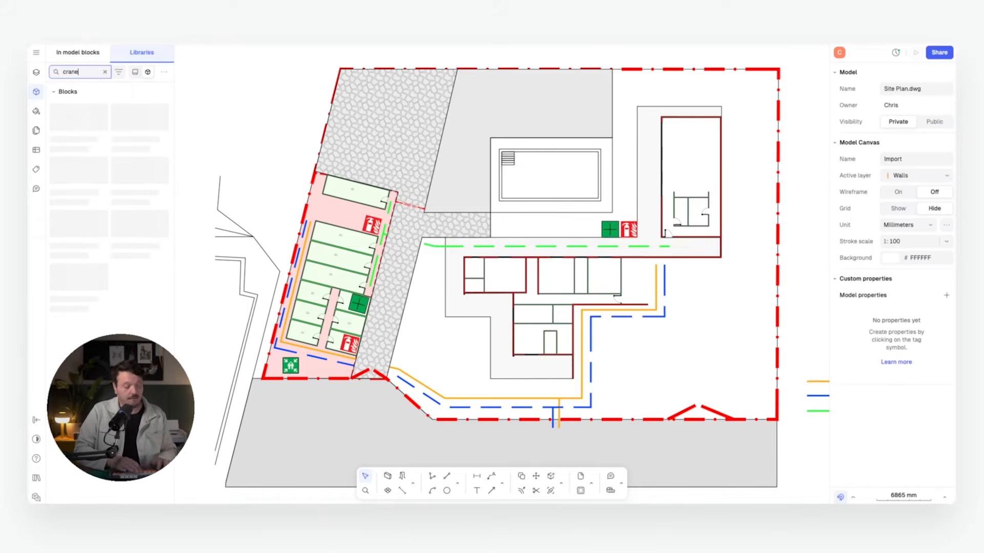
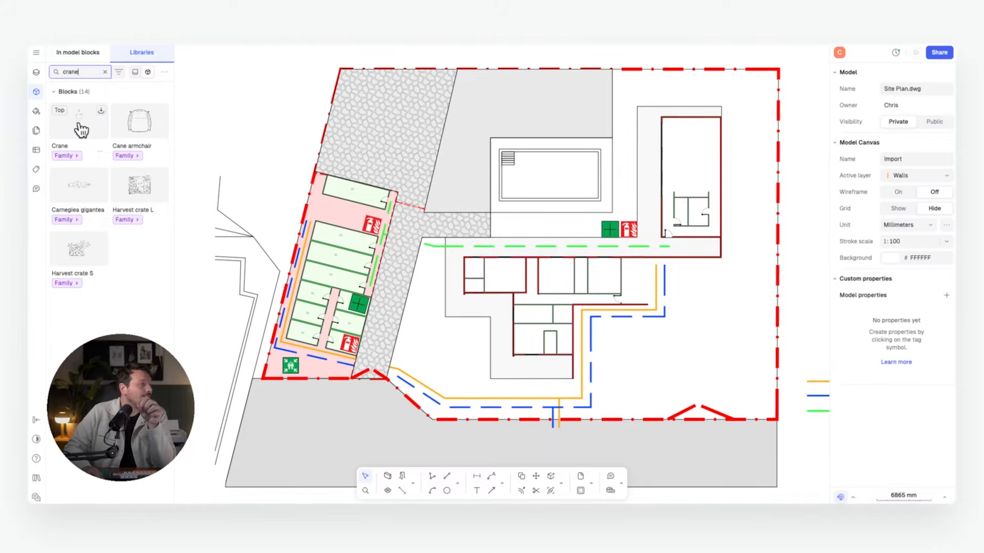
left_click_drag(81, 130, 244, 108)
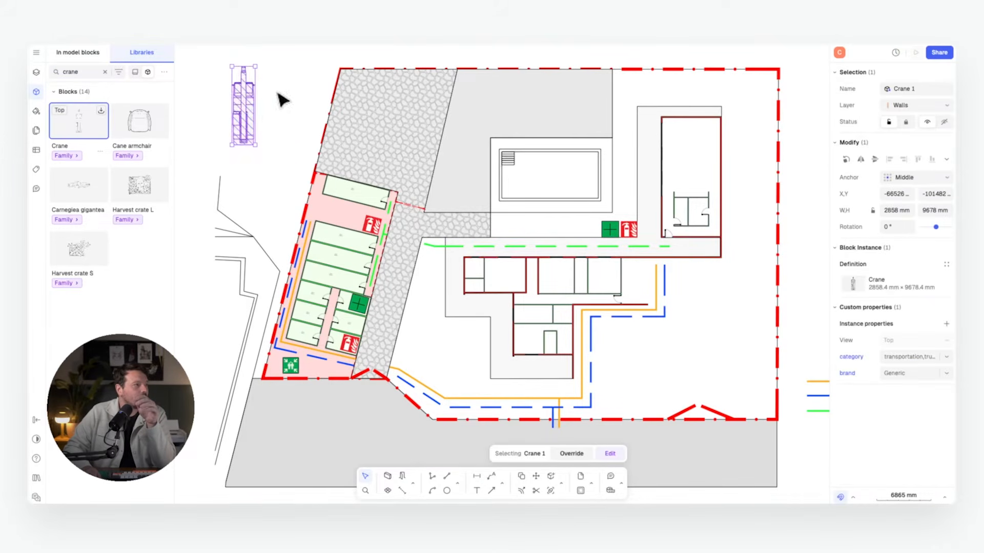
left_click_drag(260, 62, 275, 176)
left_click_drag(262, 105, 285, 87)
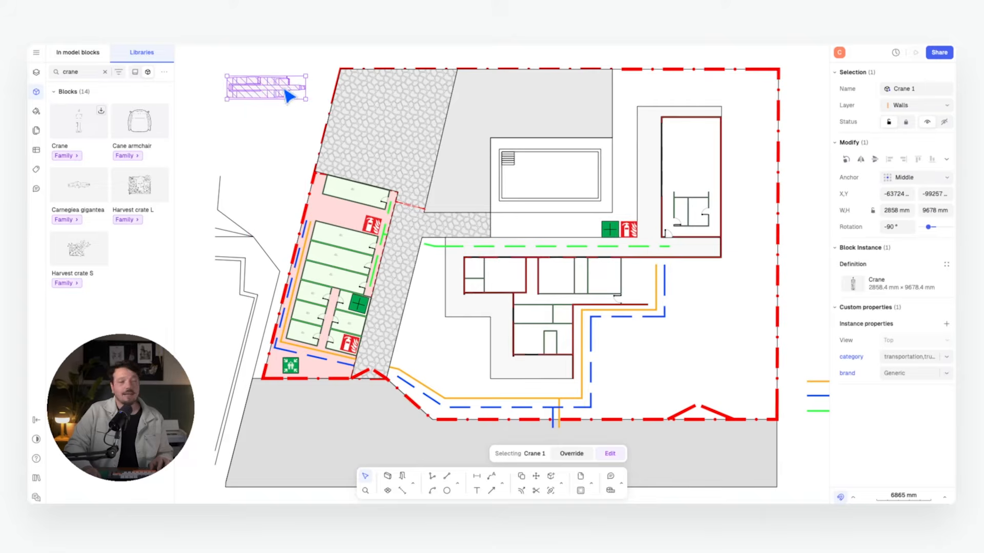
Place the Crane front view and Crane side view blocks from the crane family below the top-view crane.
left_click(72, 154)
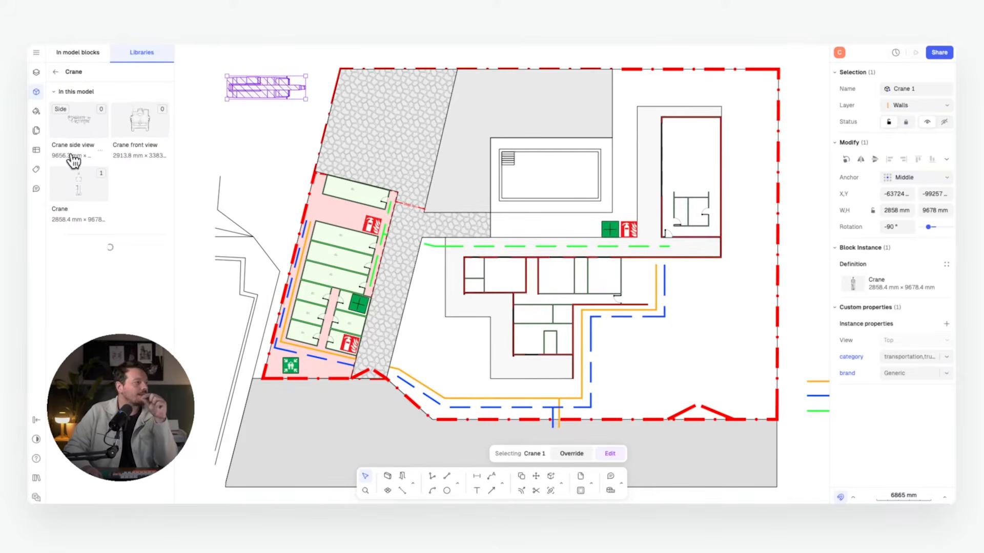
left_click_drag(141, 125, 227, 124)
left_click_drag(68, 124, 287, 130)
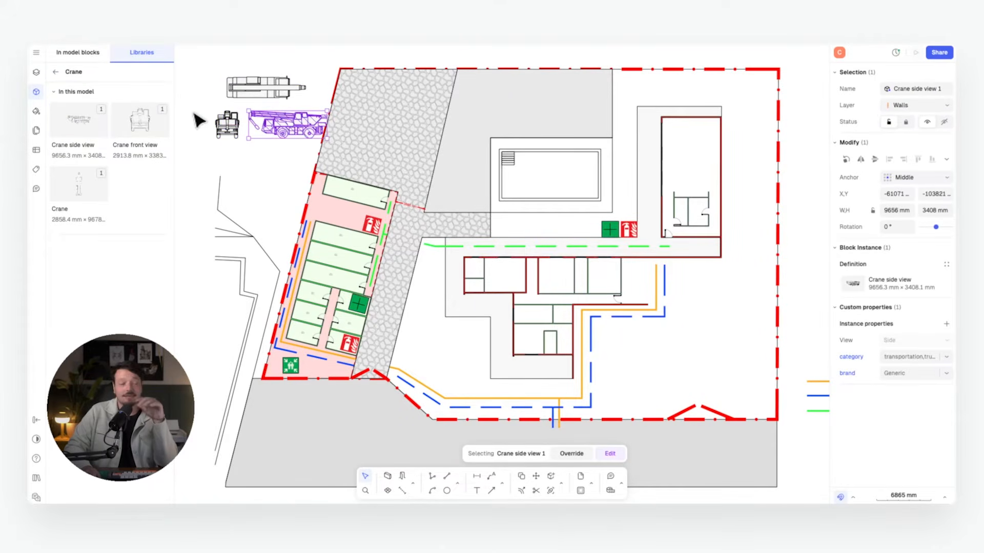
left_click(198, 127)
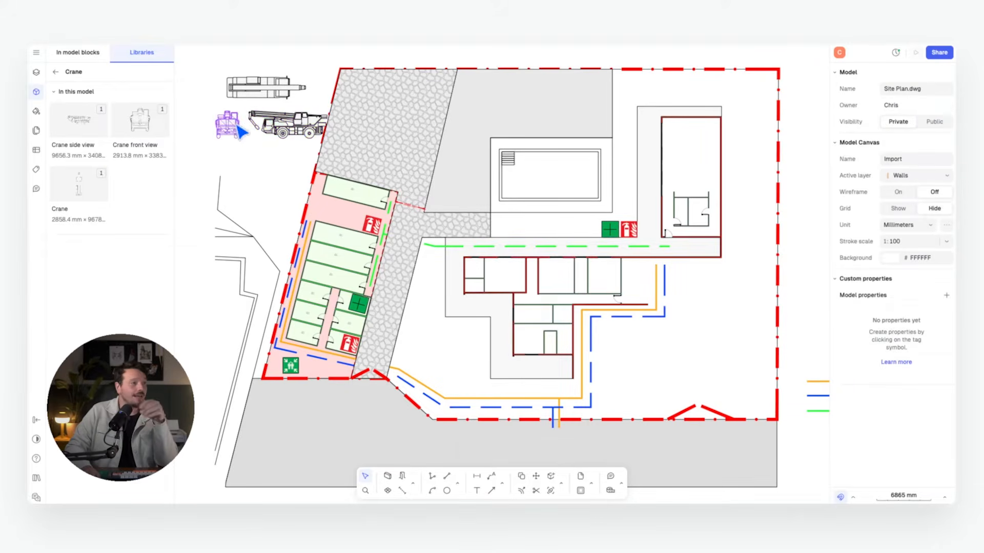
Delete the crane side view and front view blocks, keeping the top view.
left_click(268, 128)
key("Delete")
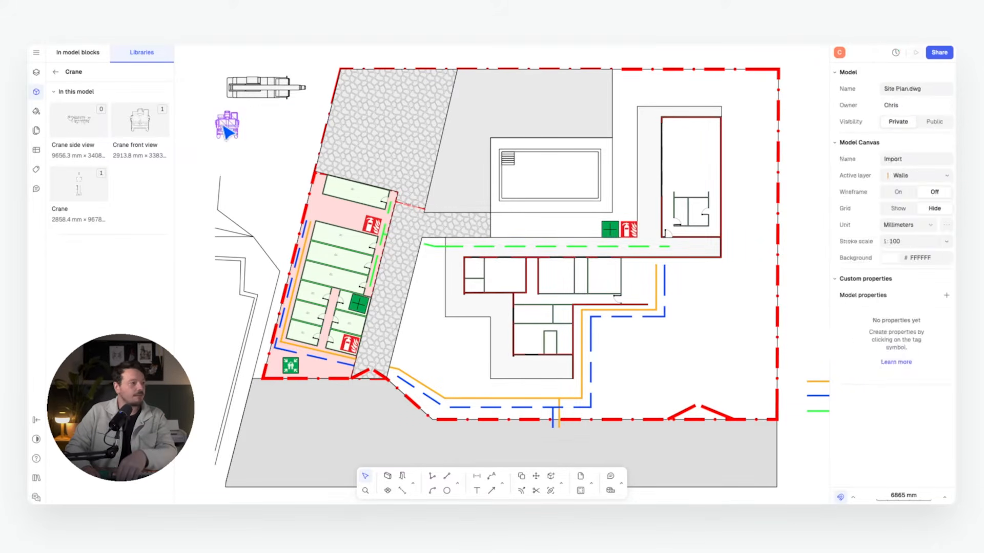
left_click(226, 128)
key("Delete")
Move the crane onto the grey area above the pool and place an upright-turned copy in the open area right of the blue route.
mouse_move(272, 93)
left_mouse_down()
mouse_move(558, 100)
mouse_move(562, 125)
left_mouse_up()
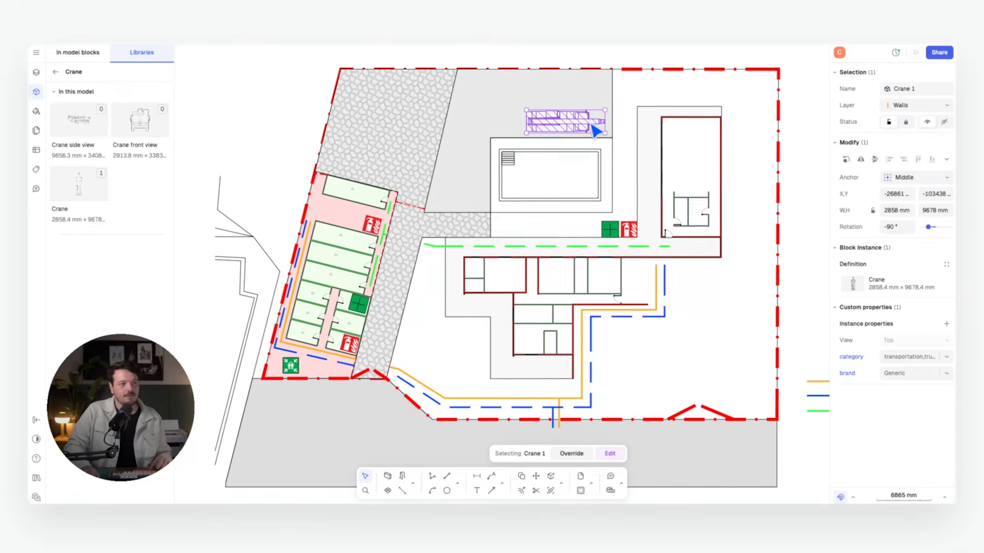
key("c")
left_click(567, 124)
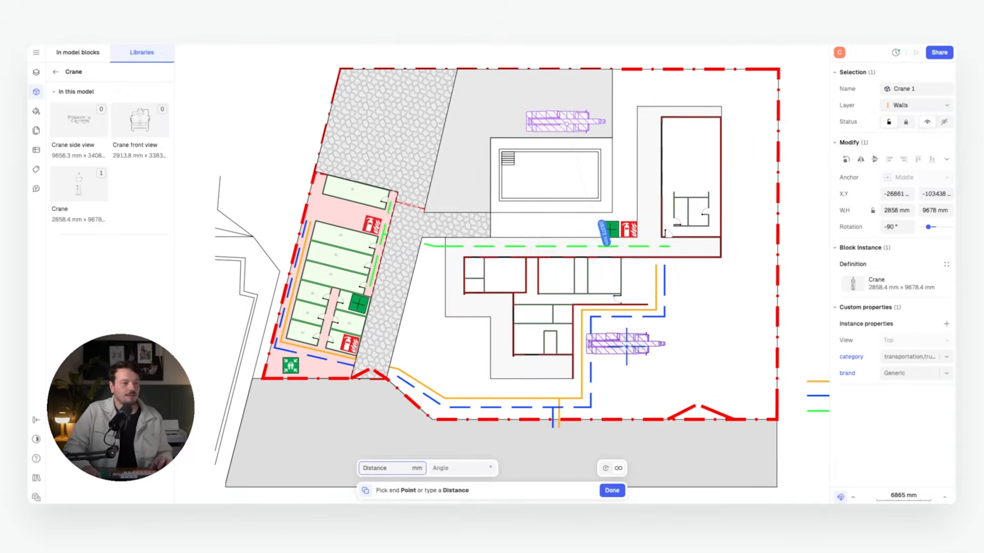
left_click(640, 363)
left_click_drag(684, 346, 632, 356)
left_click(216, 149)
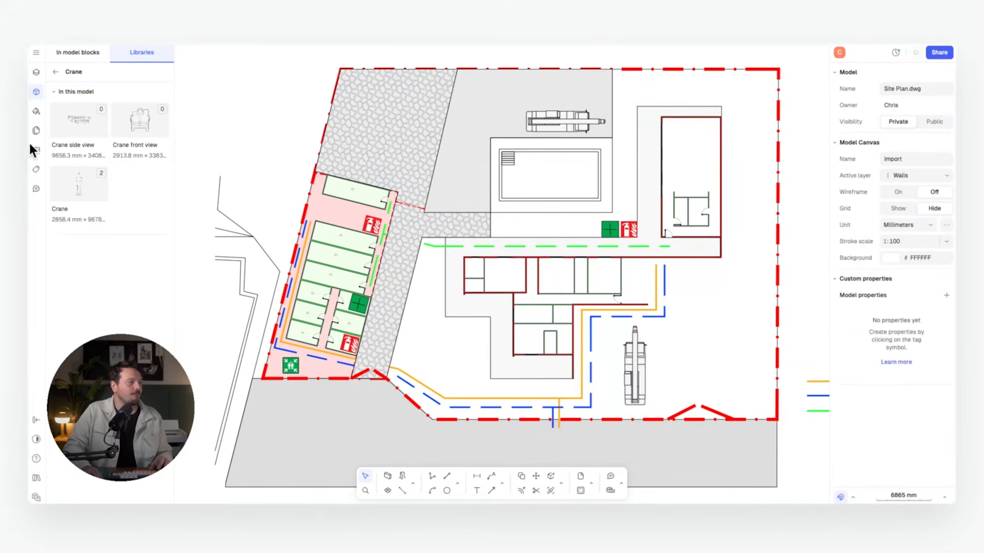
Search the block library for "bin" and place Trash bin B, enlarged to 2036 × 2358 mm, between the stone strip and the main building.
left_click(54, 71)
left_click(105, 72)
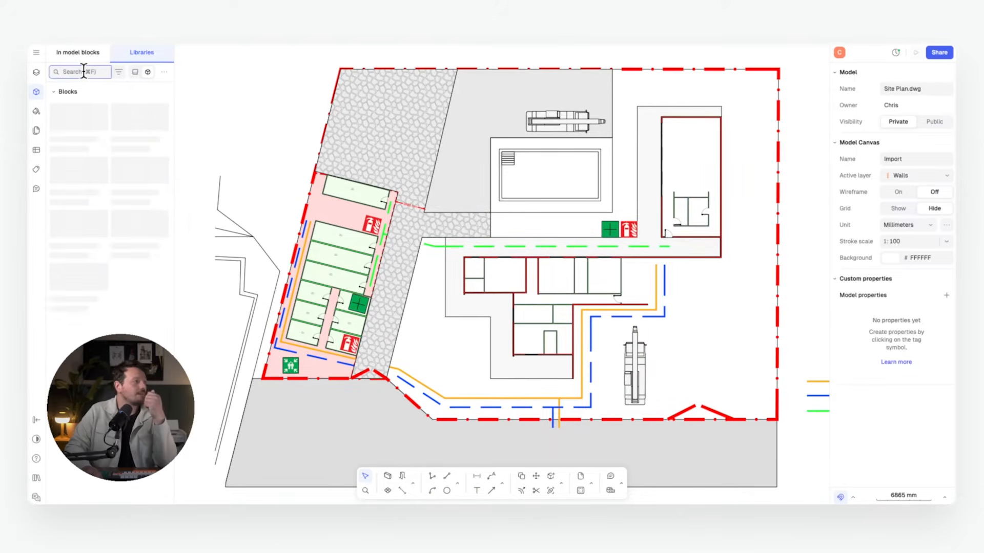
type("bin")
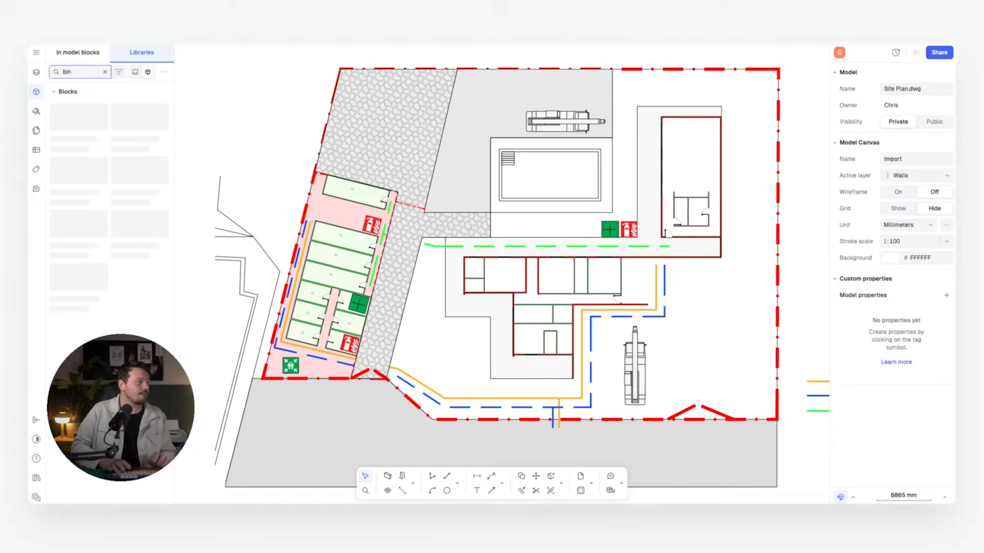
left_click(83, 125)
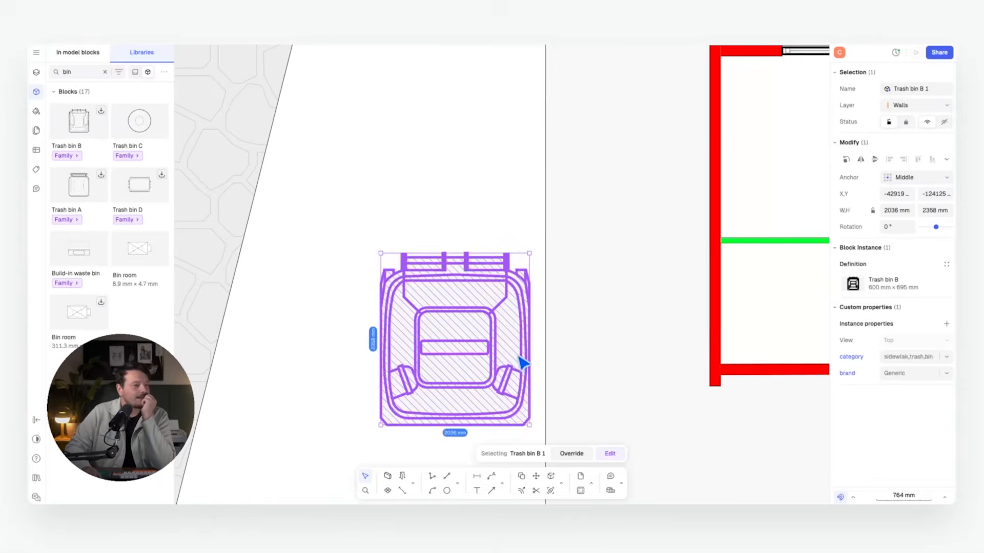
left_click_drag(517, 358, 487, 182)
scroll(487, 206, "down", 5)
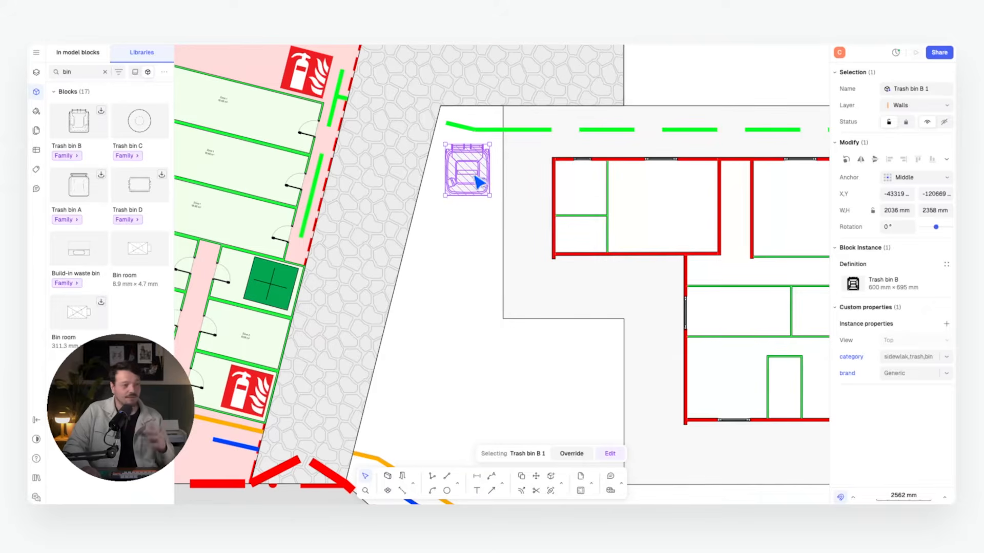
Edit the Trash bin B block so all its paths have an orange FFAE00 stroke with a 0.7 mm weight.
double_click(469, 182)
left_click_drag(410, 225, 523, 146)
left_click(894, 333)
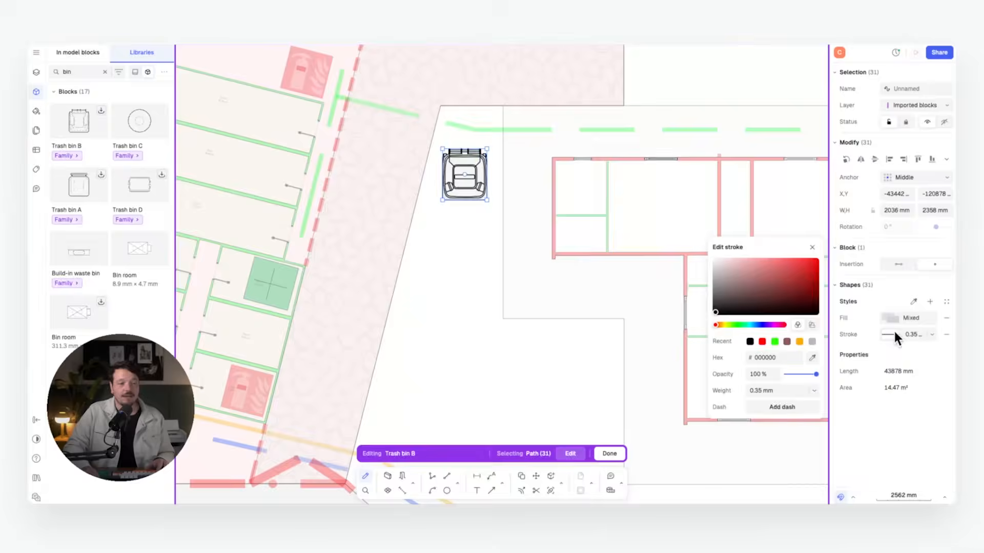
left_click(799, 341)
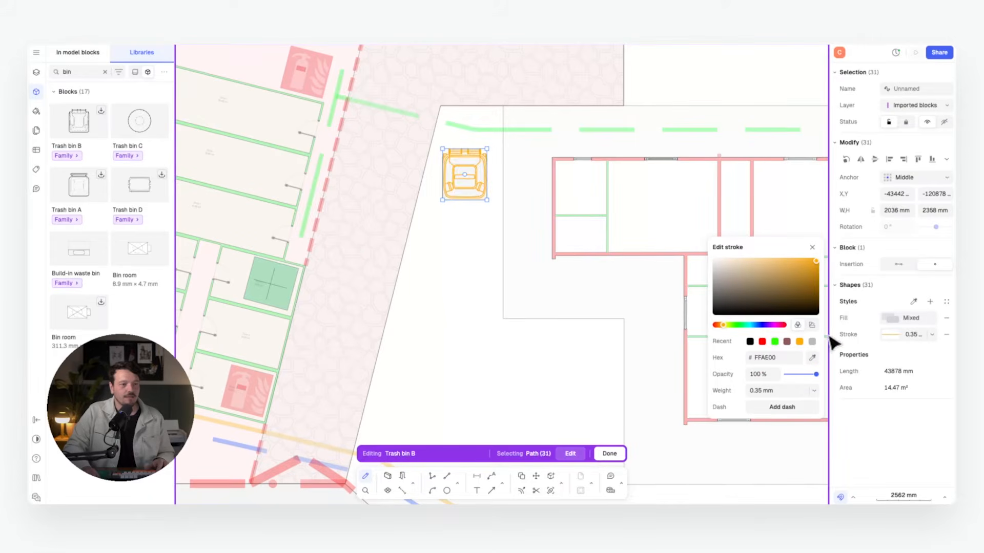
left_click(813, 390)
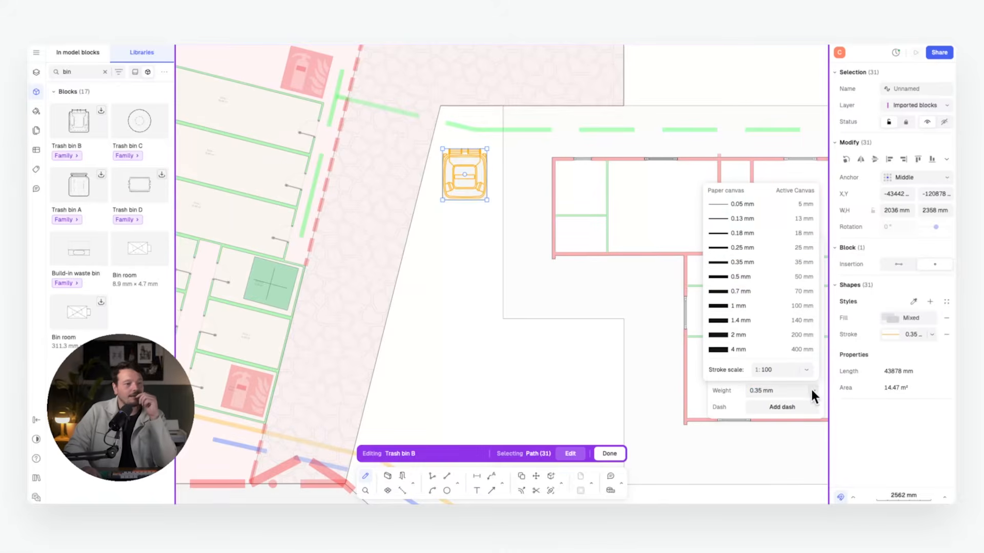
left_click(752, 276)
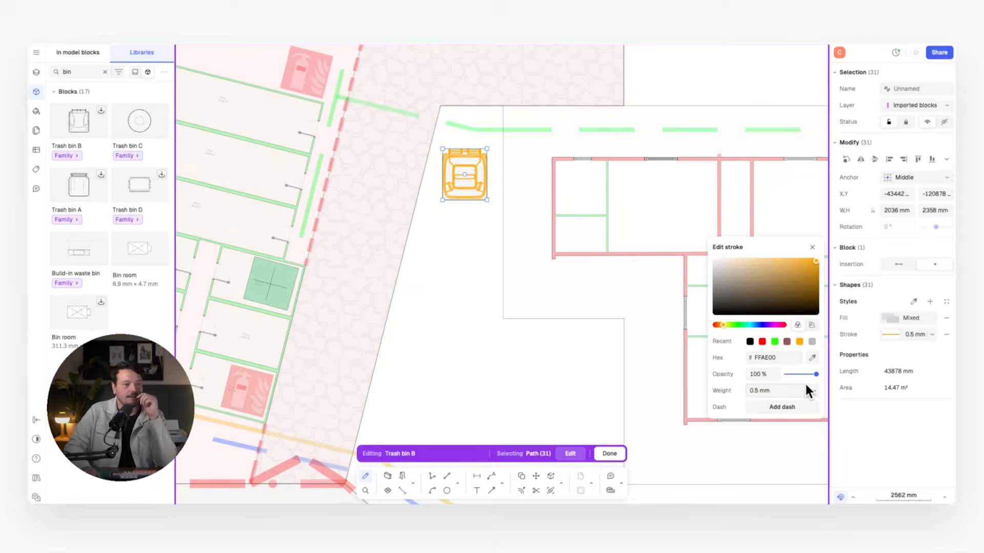
left_click(814, 391)
left_click(759, 294)
left_click(604, 357)
left_click(612, 452)
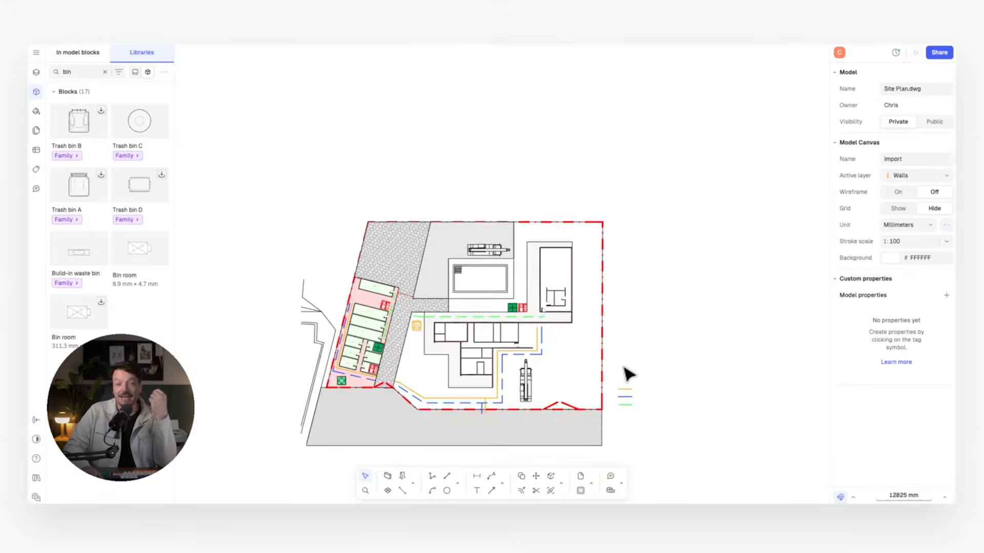
Copy the orange trash bin twice to form a vertical column of three beside the cobbled strip.
scroll(621, 365, "up", 10)
scroll(553, 306, "down", 5)
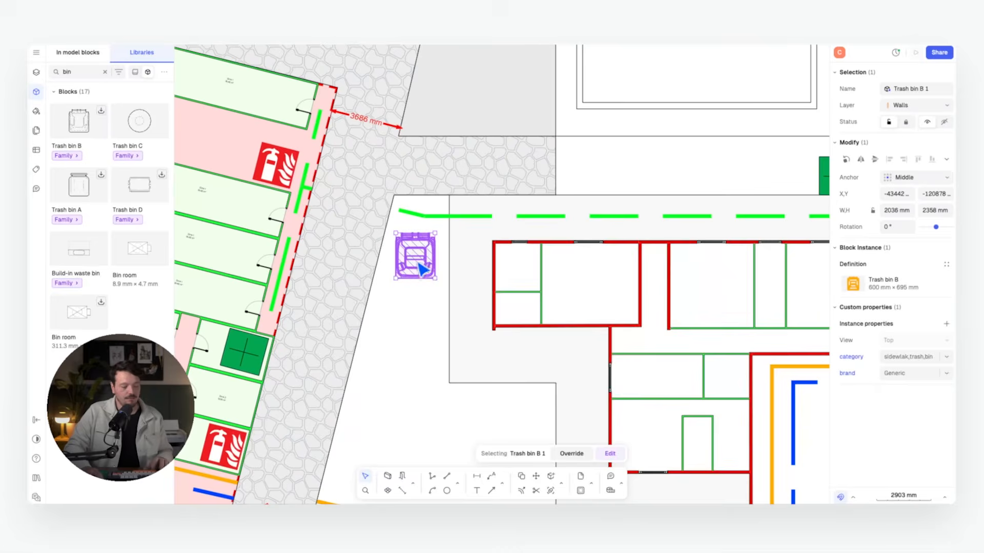
left_click(571, 453)
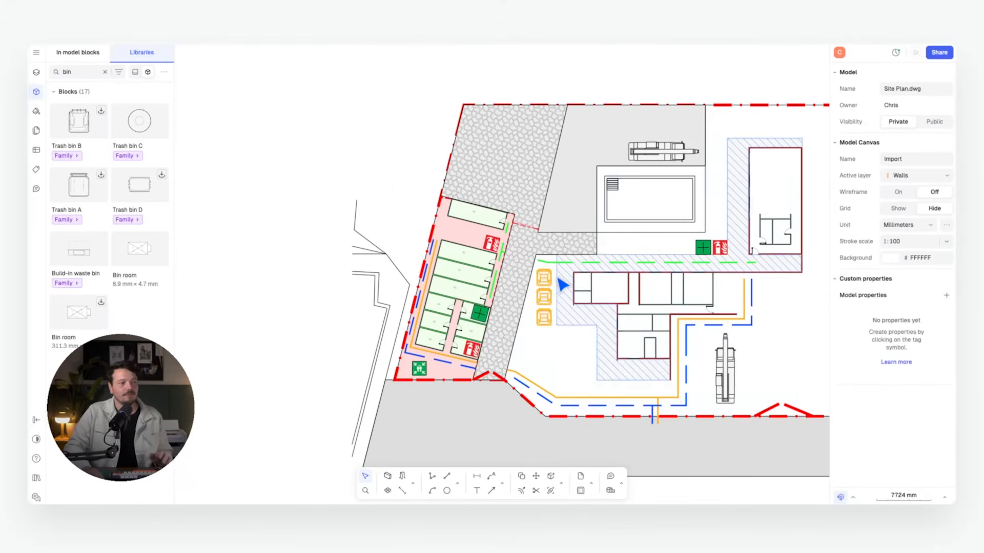
scroll(530, 257, "up", 3)
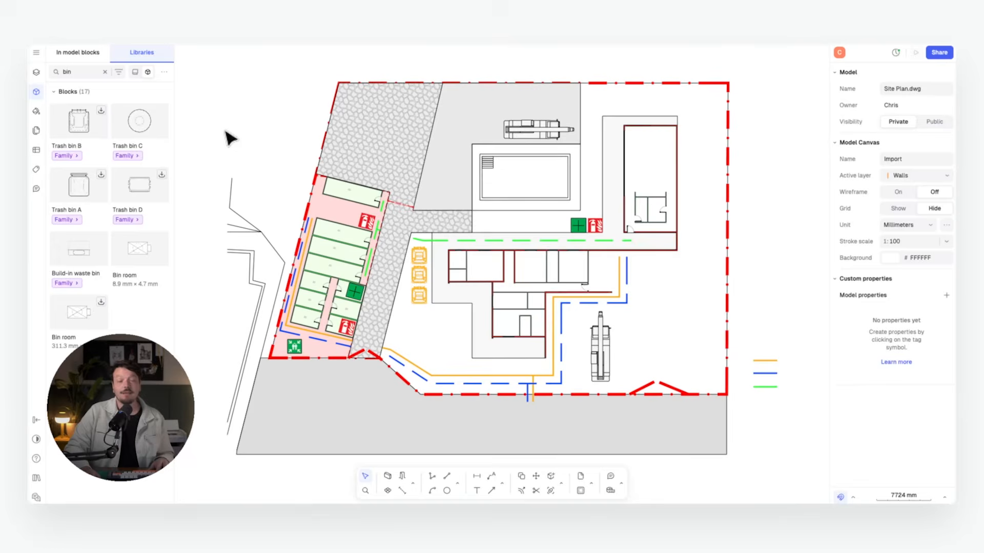
Add a red text label "Gate 1" on the grey road below the gate near the upright crane.
middle_click_drag(370, 293, 369, 278)
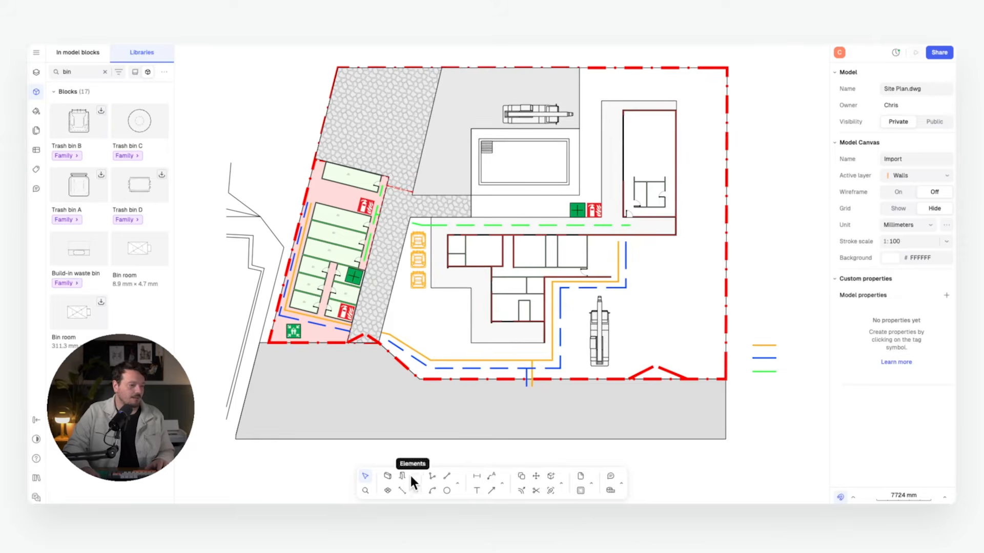
left_click(477, 490)
scroll(589, 405, "right", 2)
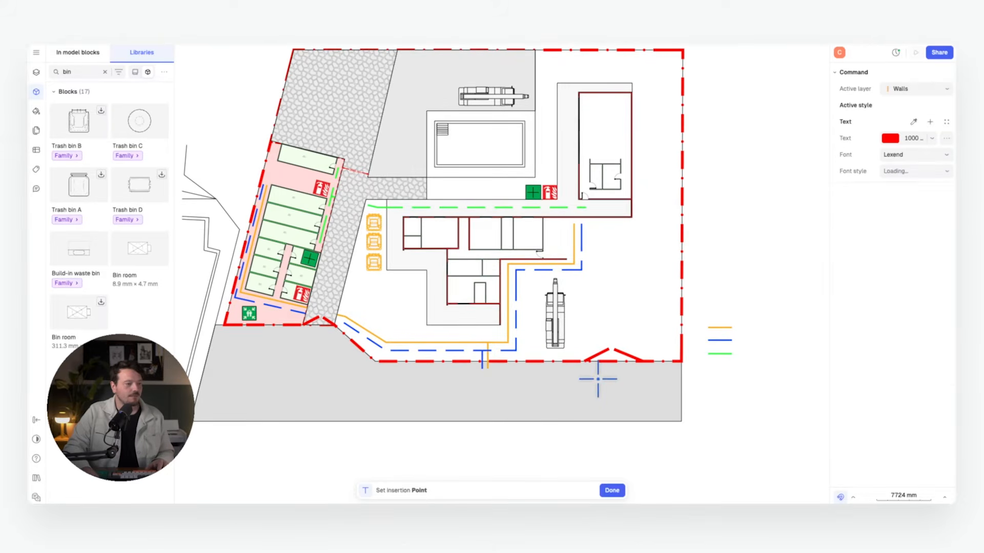
left_click(598, 379)
type("Gate 1")
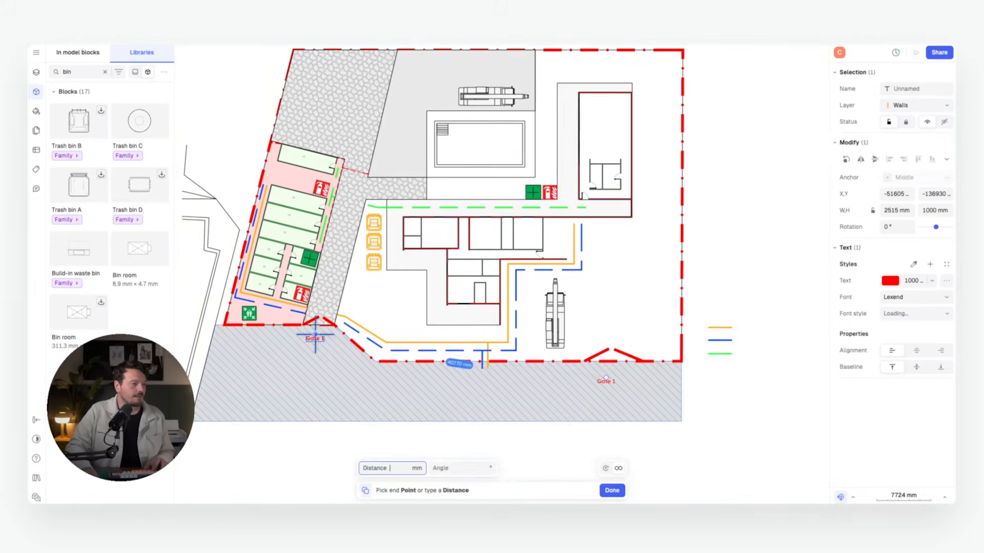
Place a copy of the Gate 1 label below the gate at the cobbled strip and change its text to "Gate 2".
left_click(318, 340)
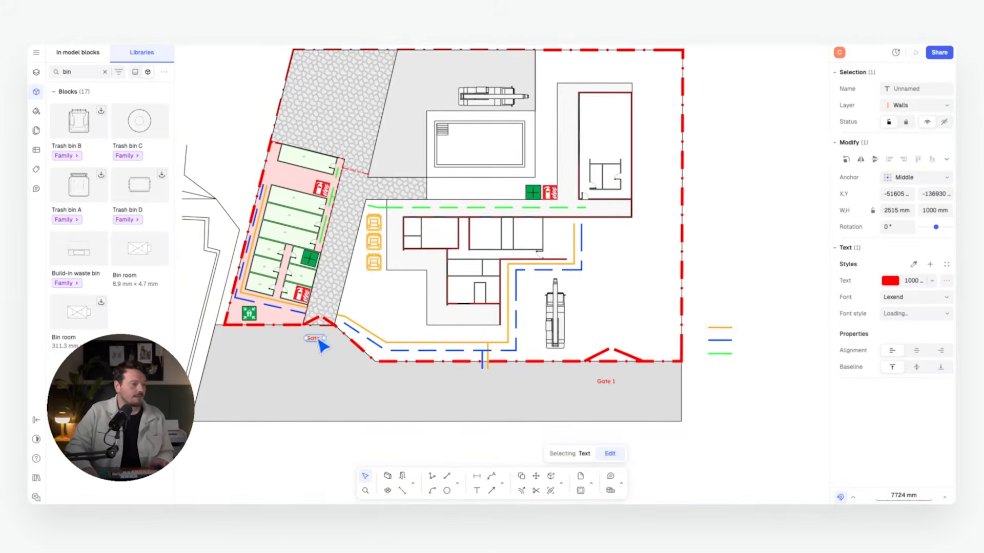
double_click(319, 340)
left_click(343, 294)
key("BackSpace")
type("2")
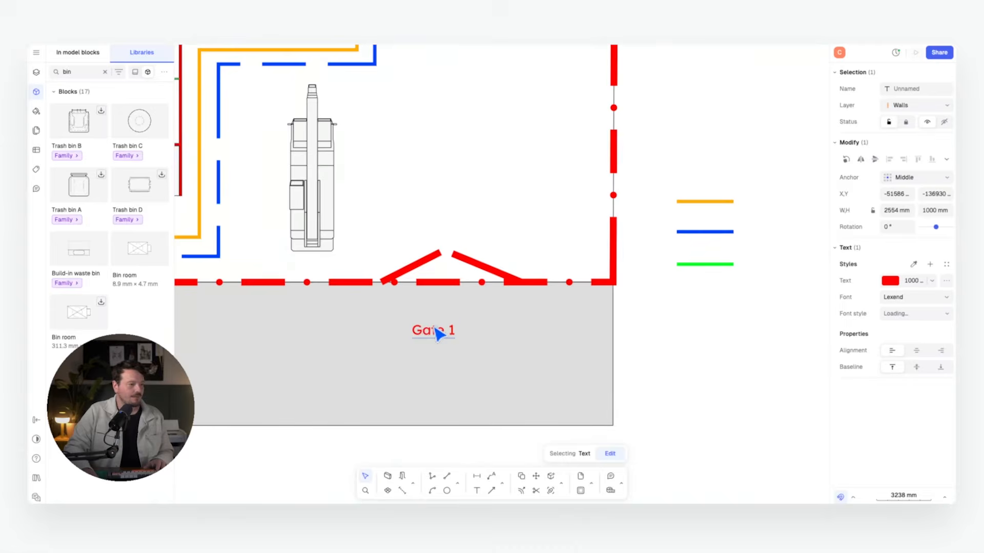
Set the Gate 1 label's text height to 2000 mm and its font to Geist.
left_click(440, 331)
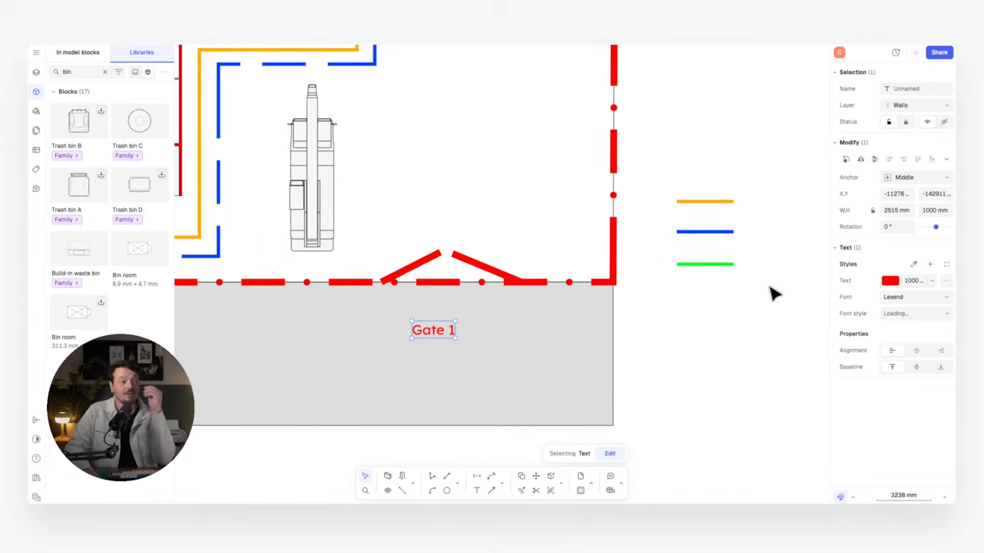
left_click(930, 280)
left_click(913, 282)
left_click(913, 282)
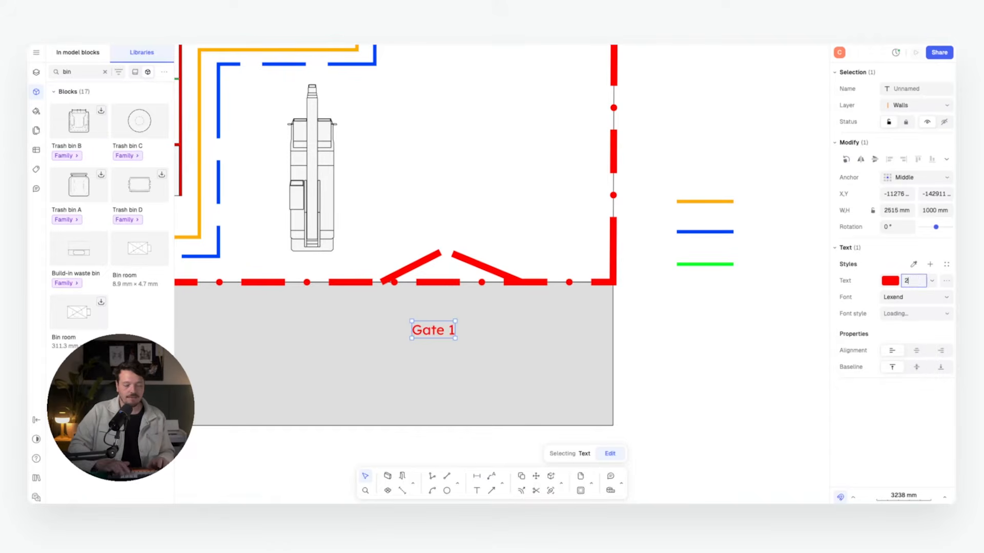
type("2000")
key("Return")
left_click(941, 298)
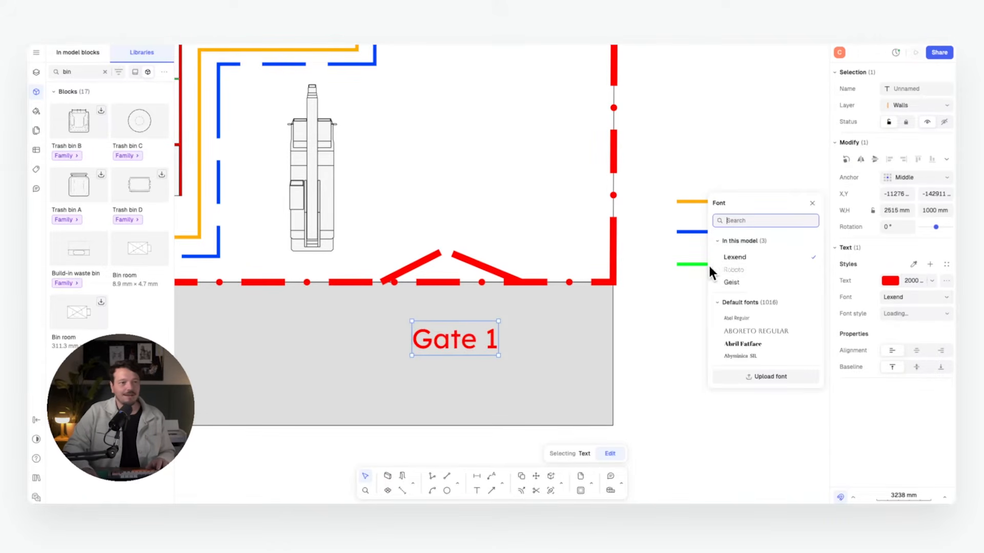
left_click(753, 282)
Save the Gate 1 label's formatting as a text style named "Annotation Red".
left_click(930, 264)
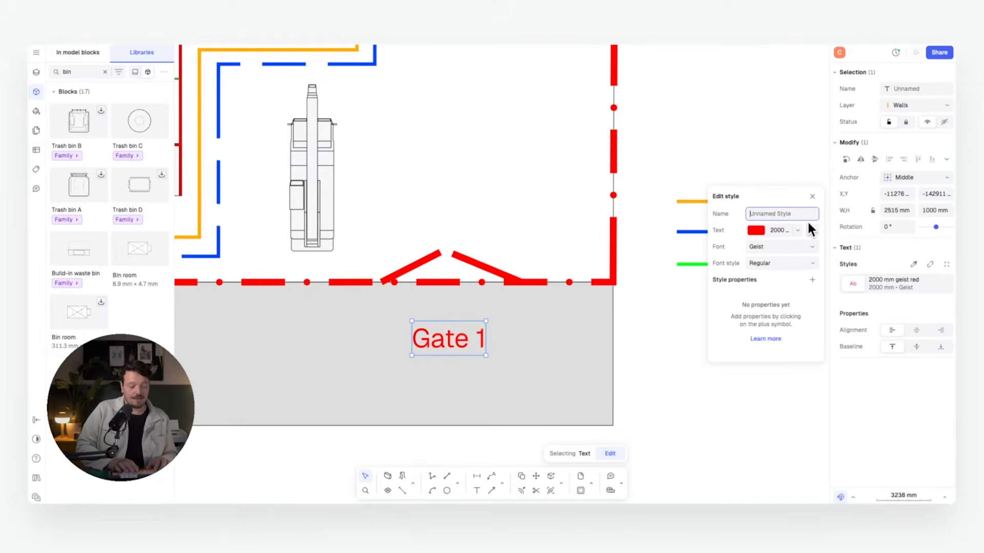
type("Annotation Red")
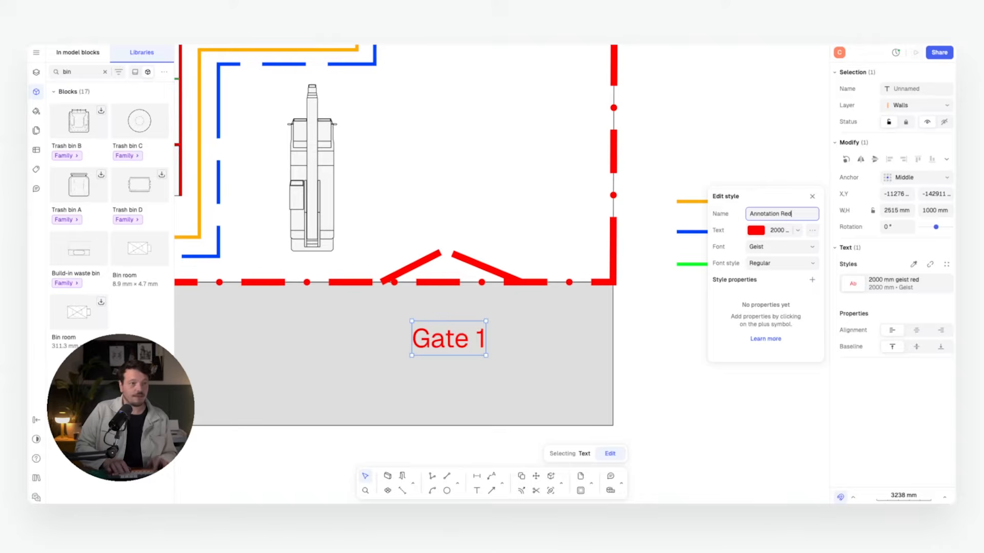
key("Return")
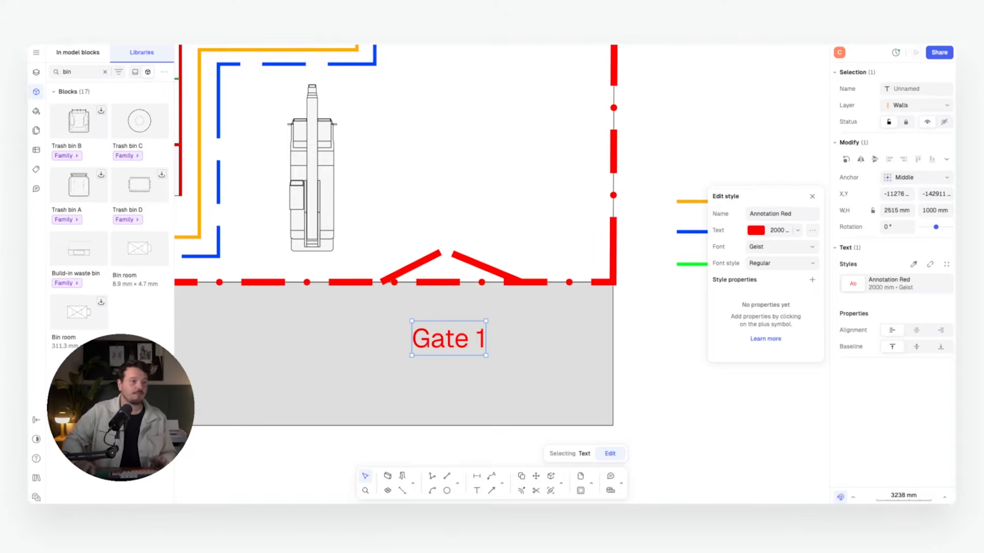
key("Escape")
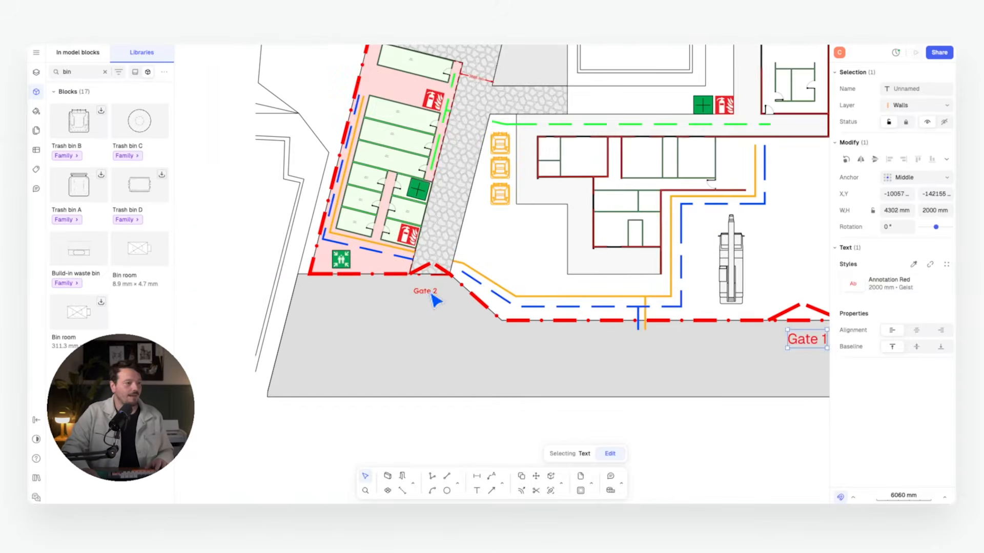
Match the Gate 2 label's style to the Gate 1 label and shift it slightly left beneath its gate.
left_click(432, 295)
scroll(432, 295, "right", 3)
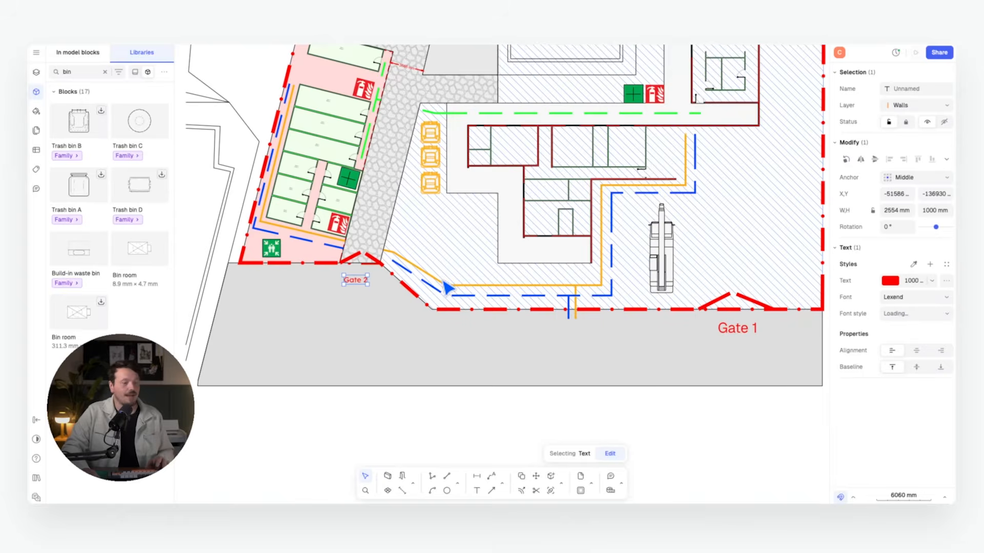
left_click(914, 264)
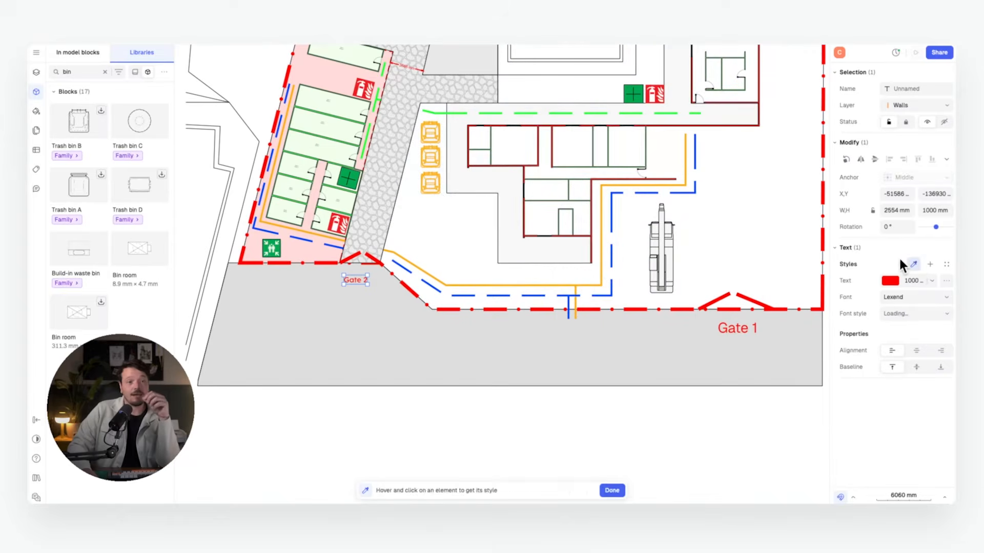
left_click(739, 329)
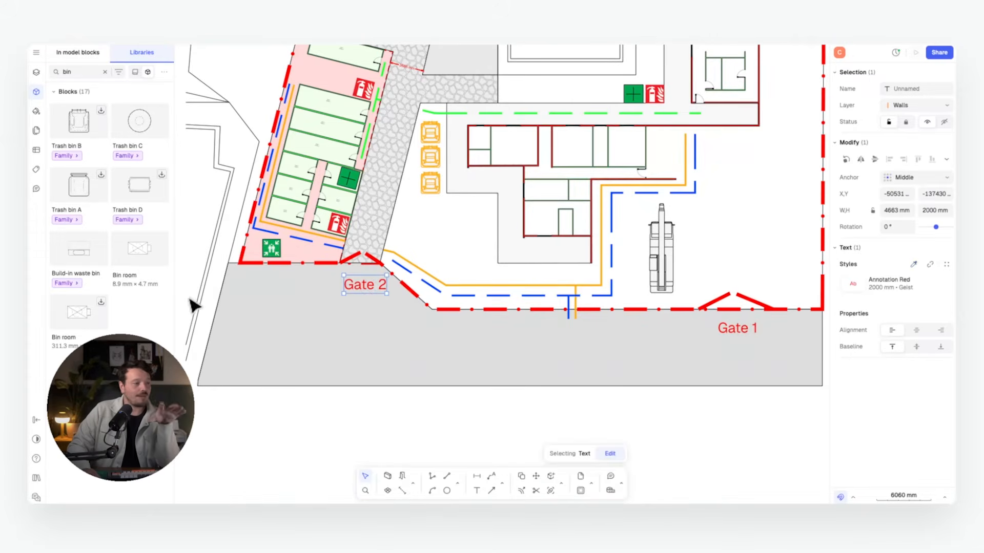
left_click_drag(378, 288, 369, 286)
double_click(369, 286)
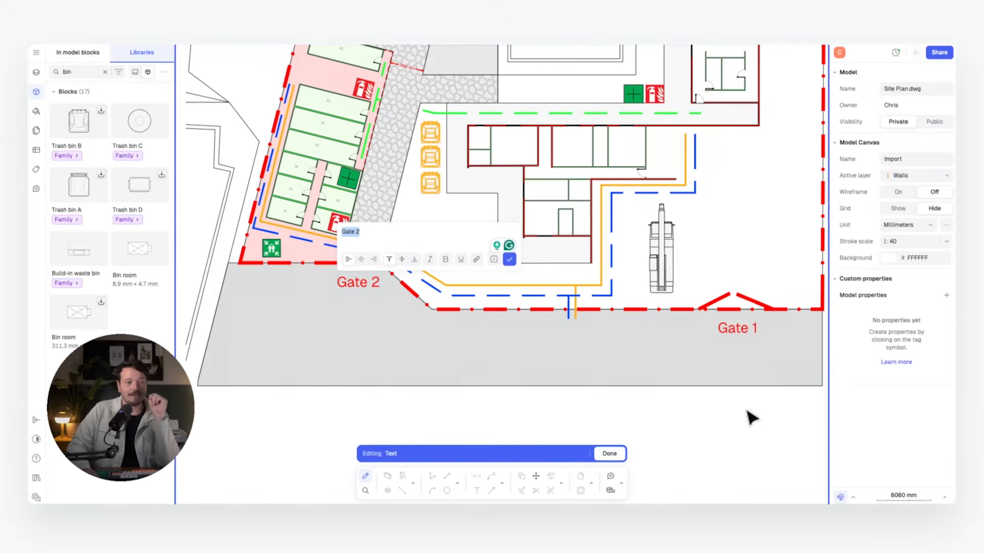
left_click(510, 260)
Copy the Gate 2 label onto the upper cobbled area and change it to "Temporary Parking", wrapped onto two lines.
middle_click_drag(512, 279, 478, 295)
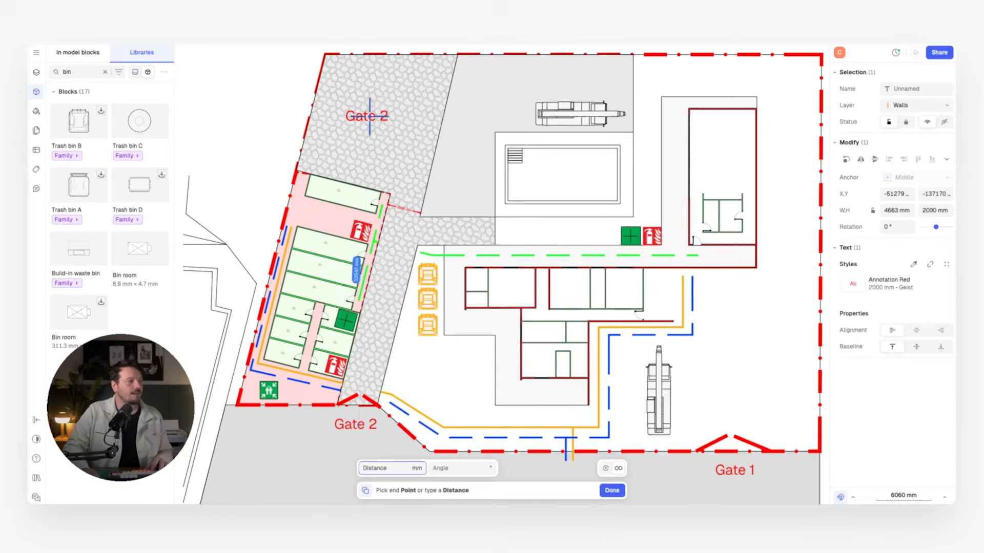
left_click(368, 116)
double_click(380, 119)
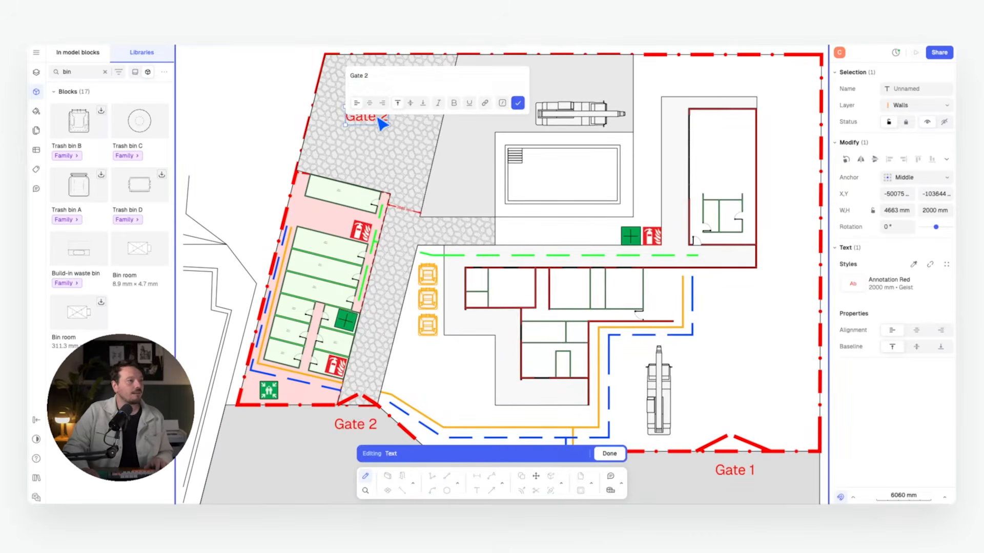
type("Tempoa")
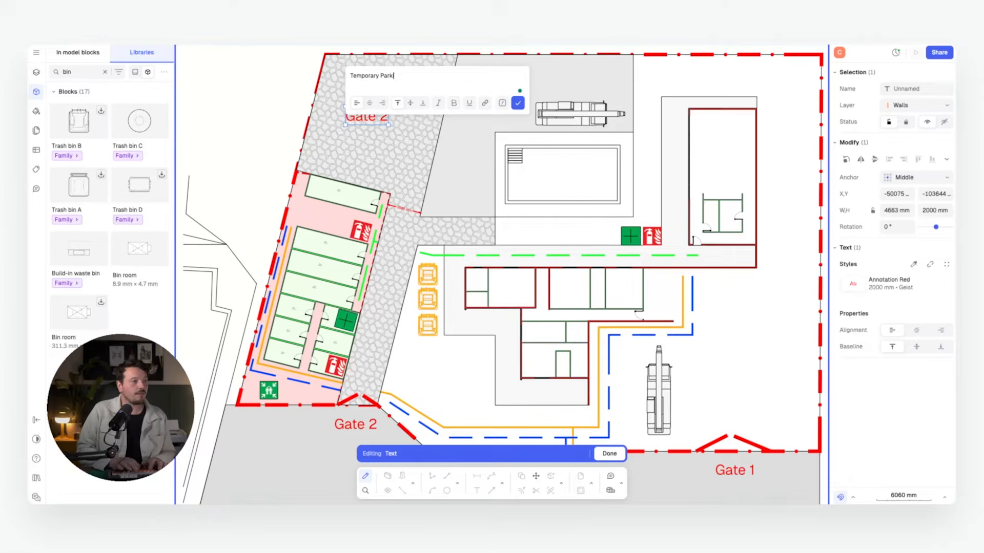
left_click(376, 120)
left_click_drag(376, 119, 369, 111)
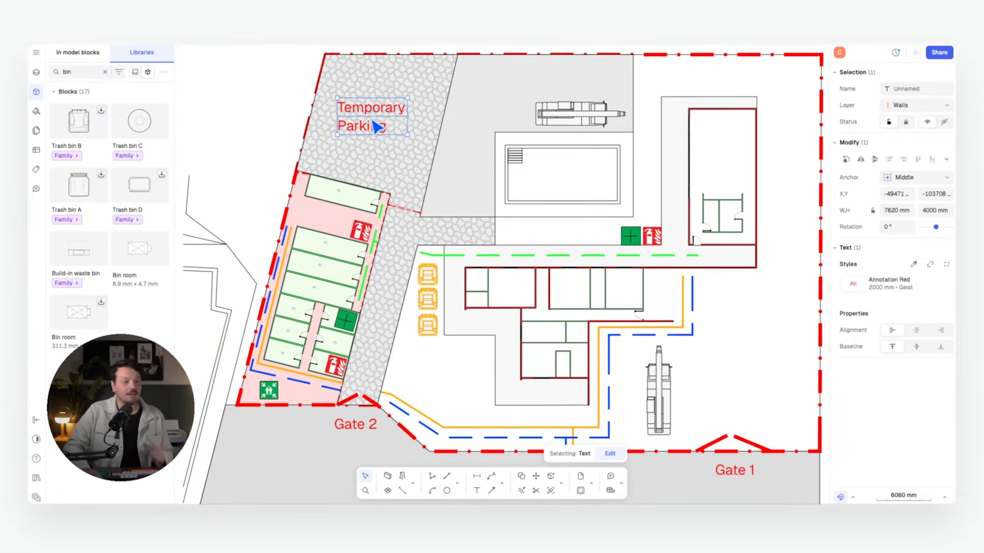
Recolour the Temporary Parking label black, detached from Annotation Red, and save it as a text style named "Annotation Block".
left_click(930, 266)
left_click(891, 280)
left_click(762, 305)
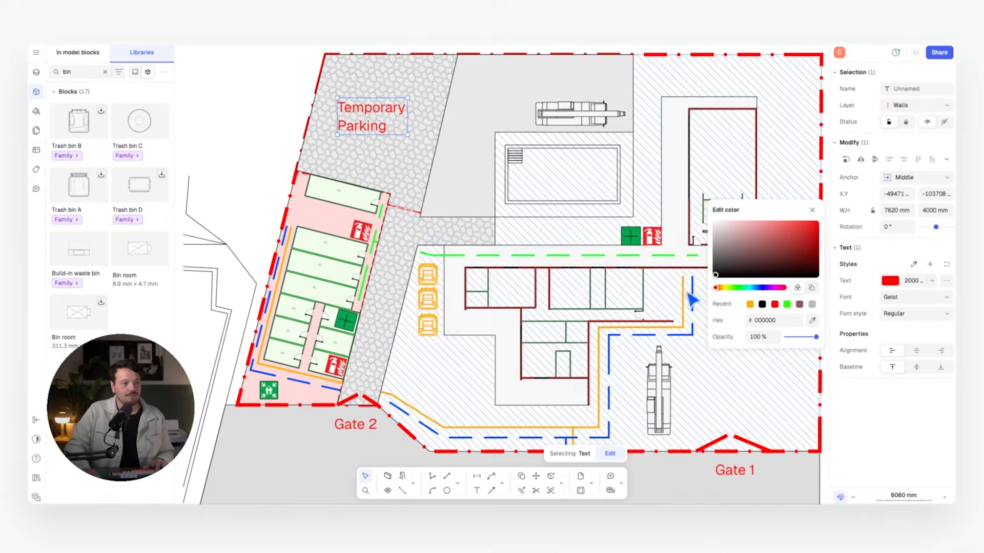
left_click(930, 264)
type("Annotation Block")
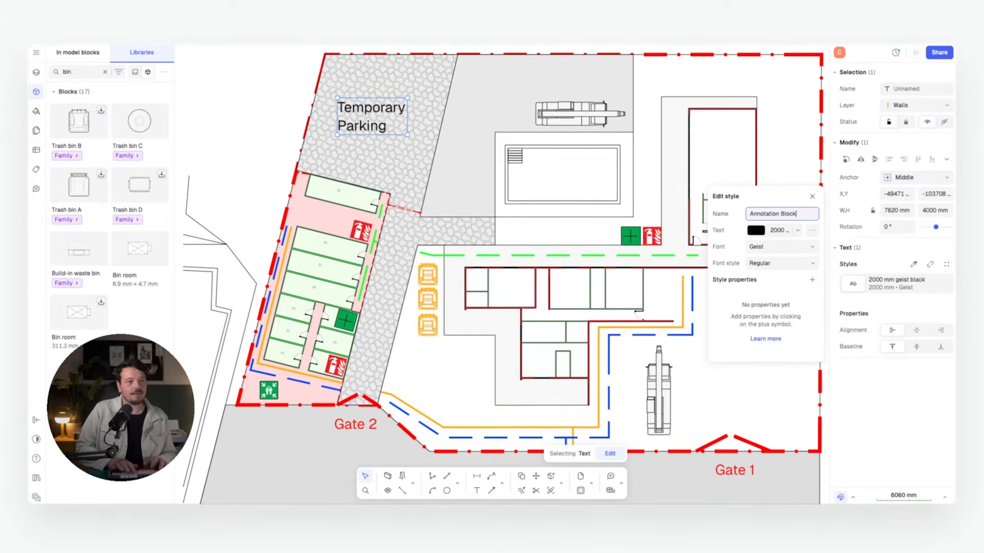
key("Return")
Copy the Temporary Parking label to the grey area above the crane, widen it to one line and change it to "Material Storage".
key("c")
left_click(371, 114)
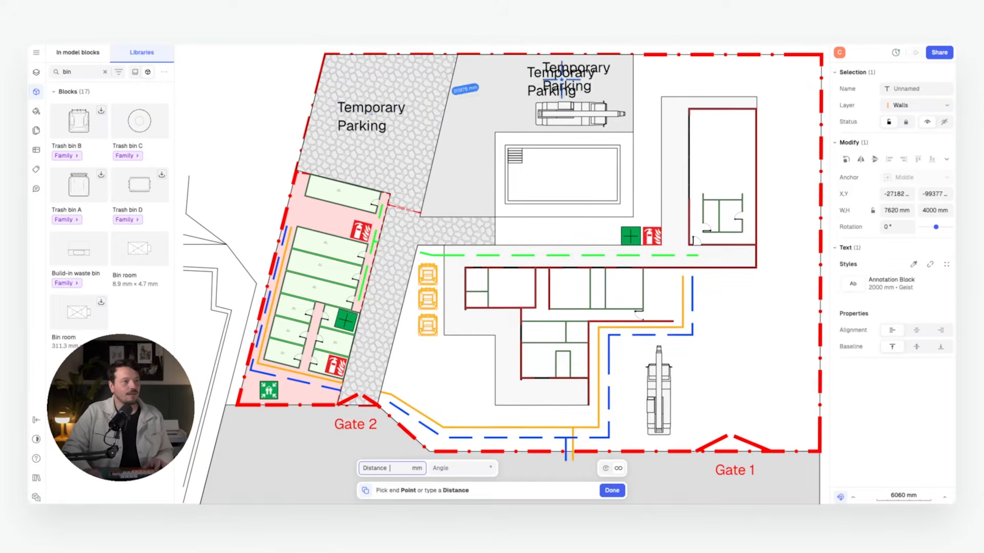
left_click(568, 77)
double_click(552, 74)
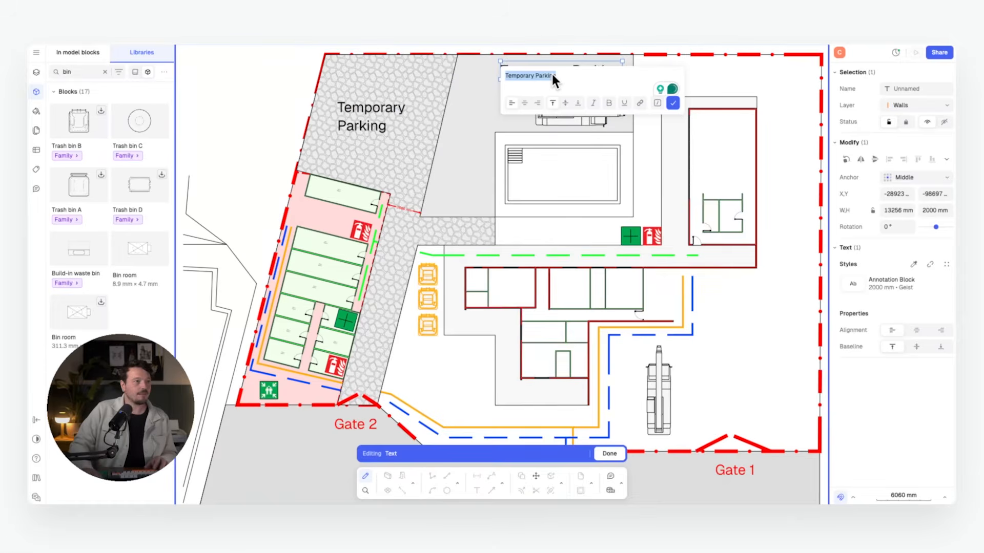
type("Material Storage")
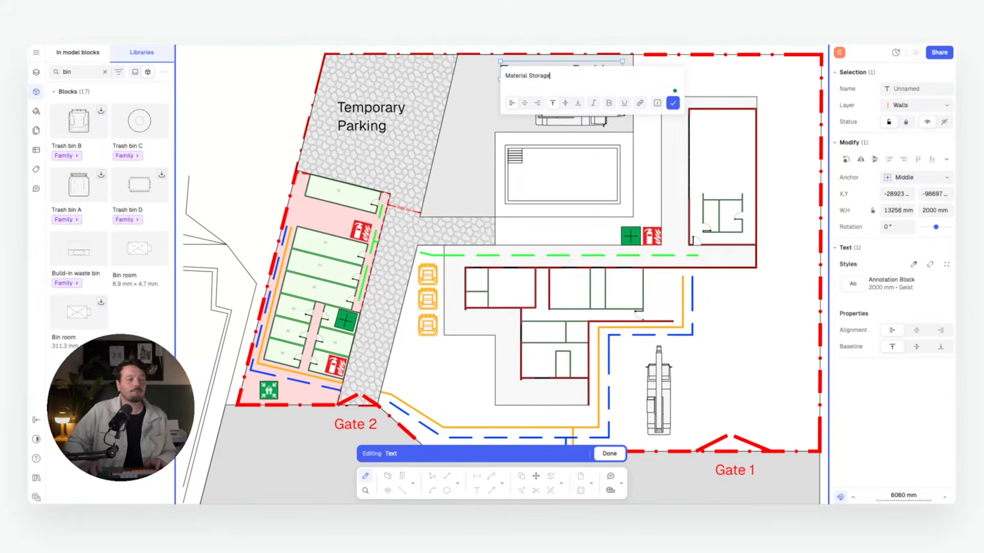
key("Escape")
Copy the Material Storage label onto the cabin area and change its text to "Subcontractor".
key("c")
left_click(560, 74)
left_click(337, 249)
double_click(338, 250)
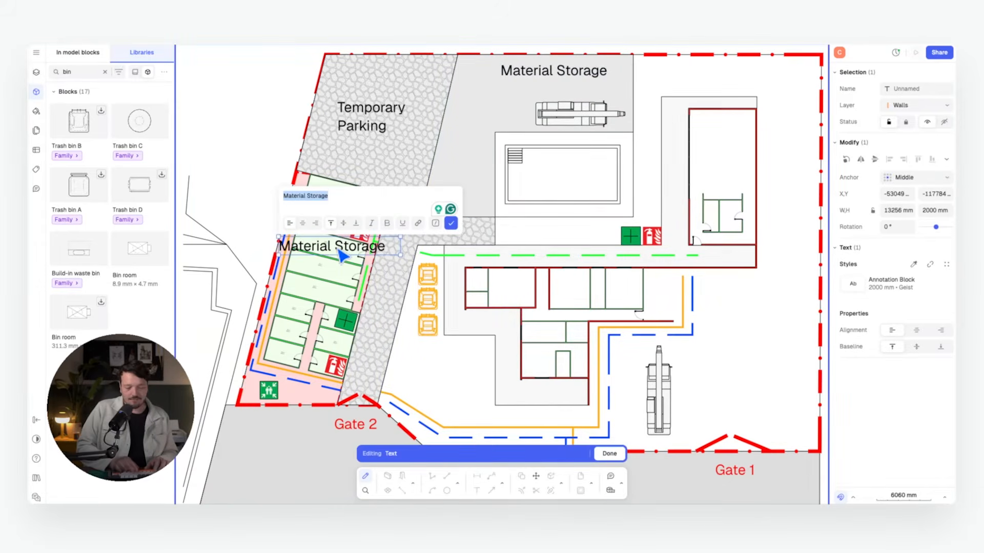
type("Subcon")
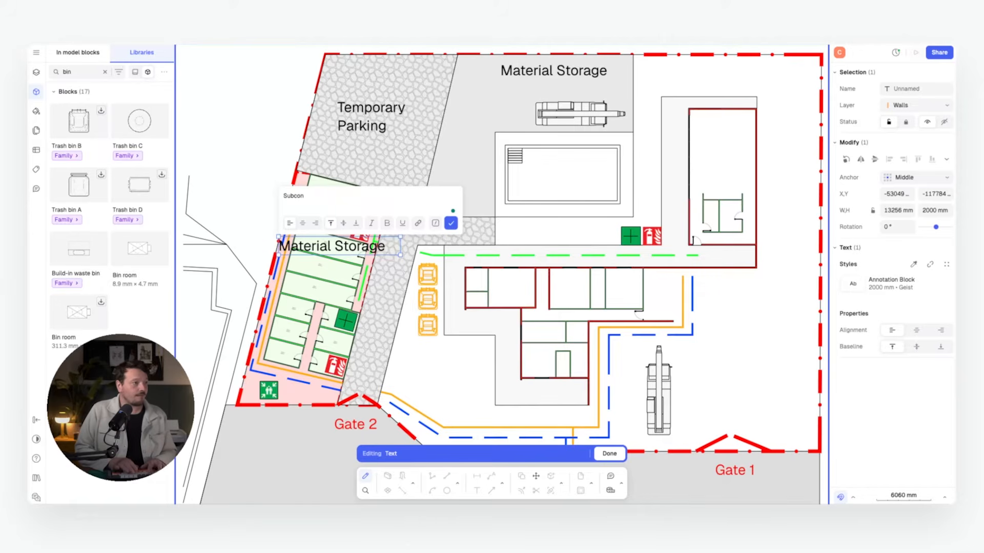
type("tractor")
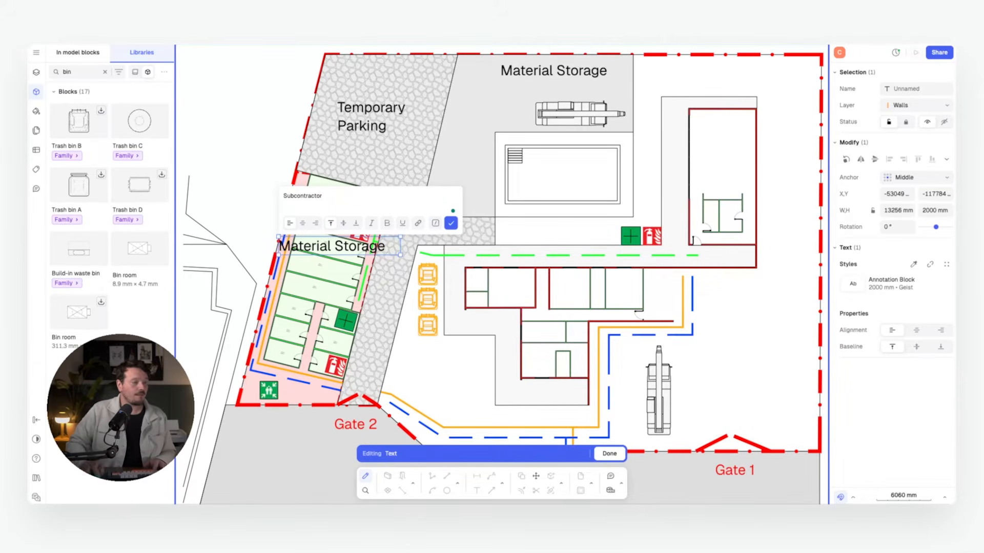
left_click(450, 223)
Set the Subcontractor label's text size to 1000 mm and save it as a text style named "Annotation Small".
left_click(931, 262)
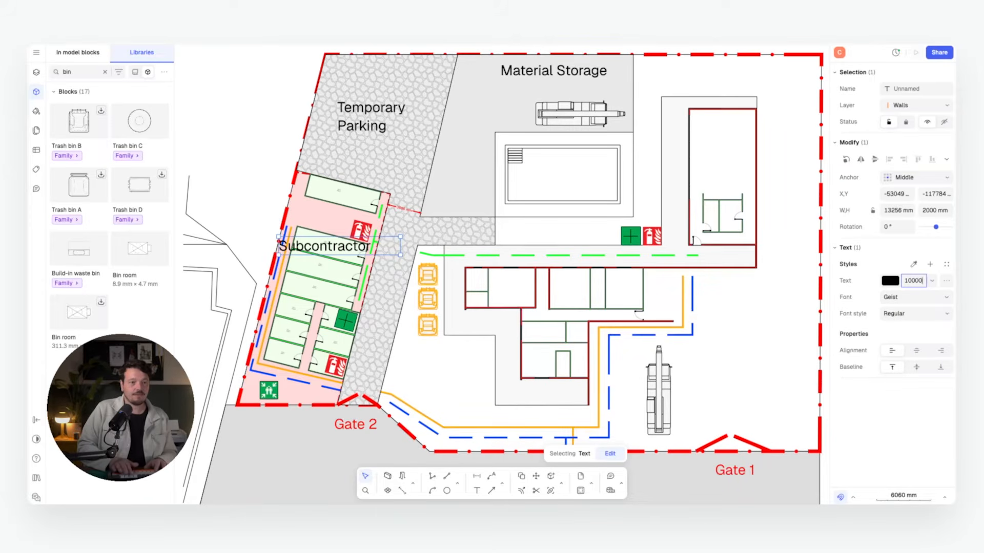
left_click(930, 264)
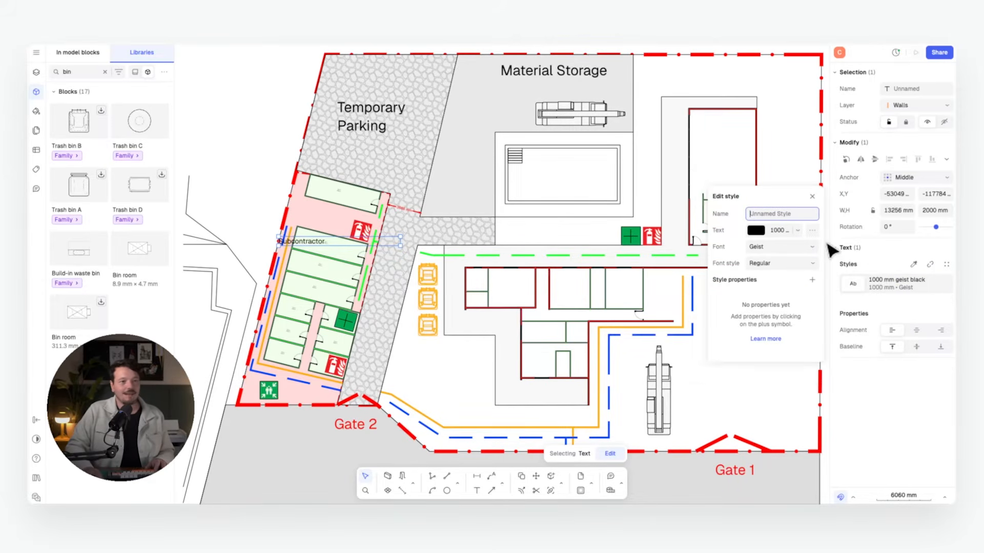
type("Annotat")
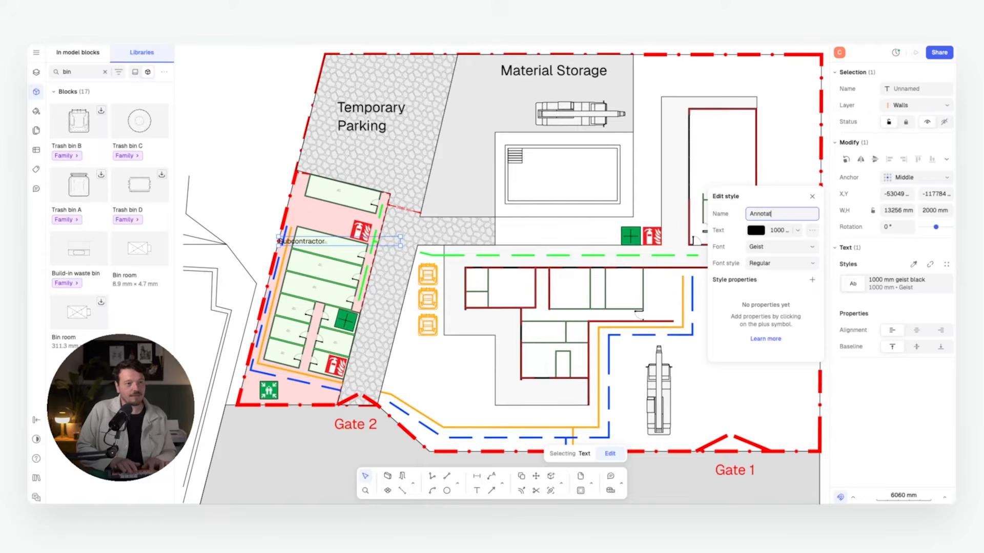
type("ion Small")
key("Return")
Rotate the Subcontractor label to -14.9° and place copies so the three cabins below the fire extinguisher are labelled.
mouse_move(343, 227)
left_mouse_down()
mouse_move(407, 236)
mouse_move(318, 259)
left_mouse_up()
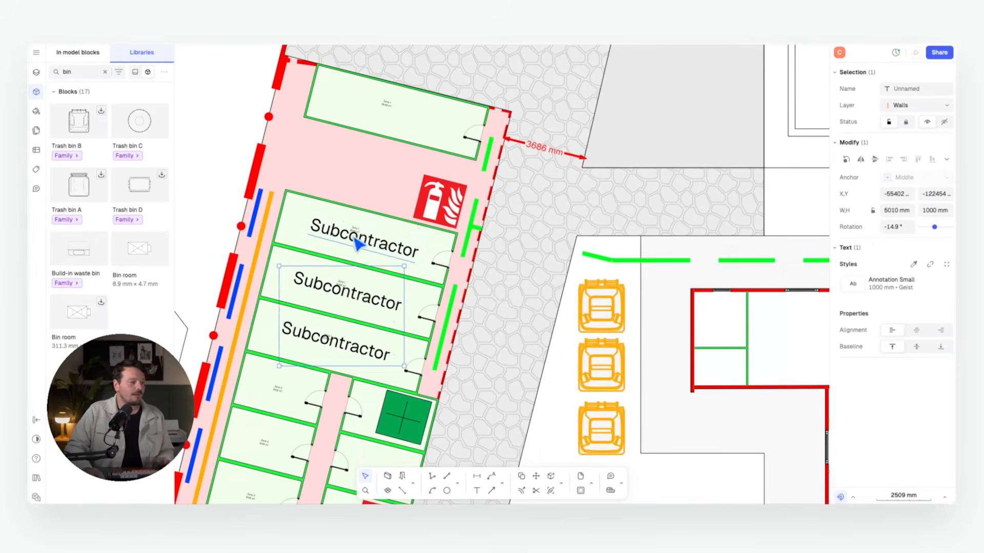
Add a leader pointing to the angled fence beside Gate 2 with the text "sign board".
scroll(367, 253, "down", 5)
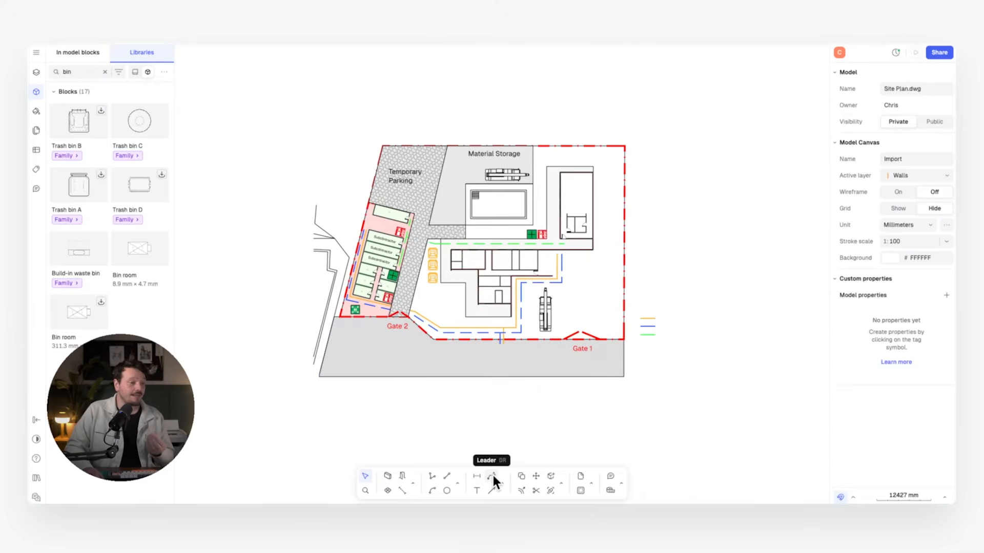
left_click(492, 476)
scroll(362, 338, "up", 5)
middle_click_drag(494, 303, 402, 204)
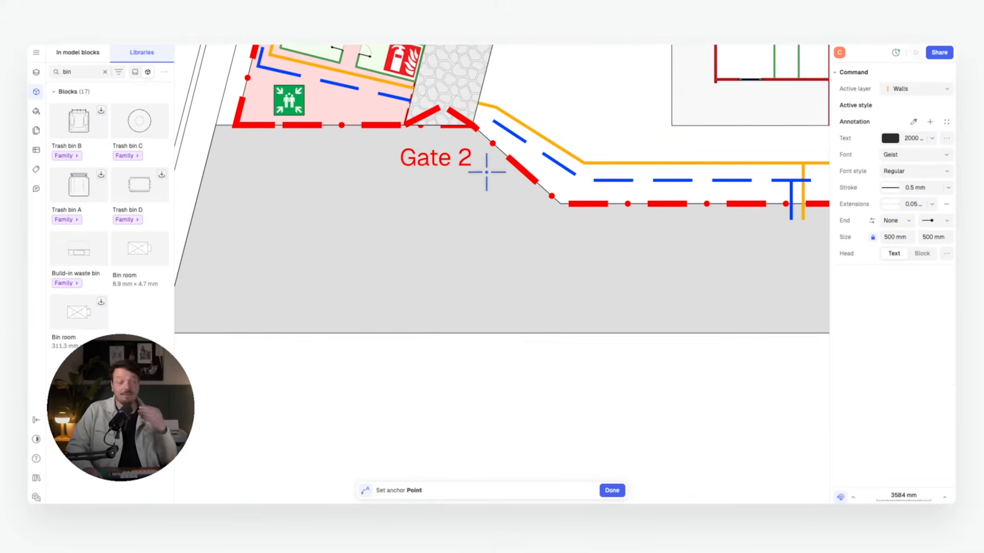
left_click(526, 172)
left_click(482, 208)
left_click(441, 215)
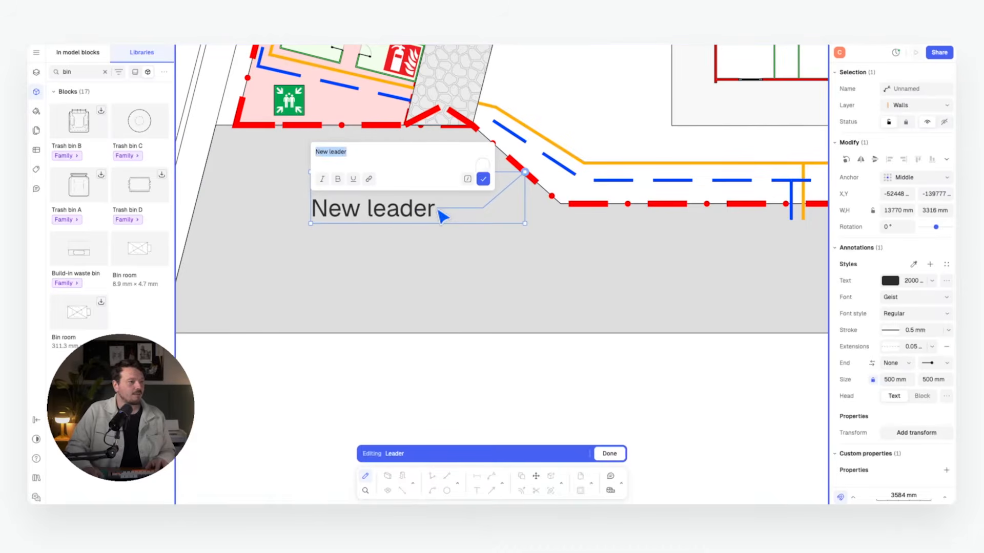
type("sign board")
key("Return")
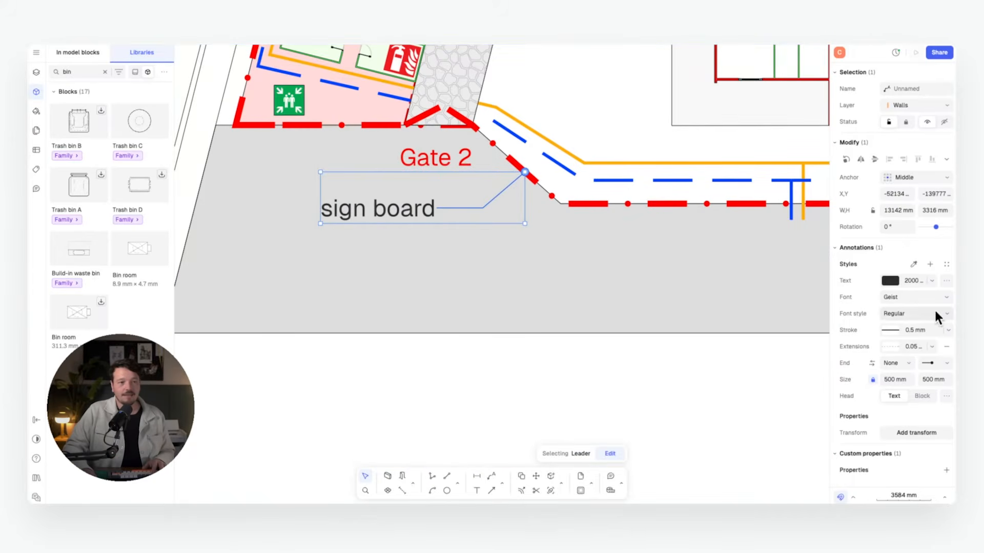
Set the sign board leader's stroke to 1 mm, keeping its dot end marker.
left_click(925, 330)
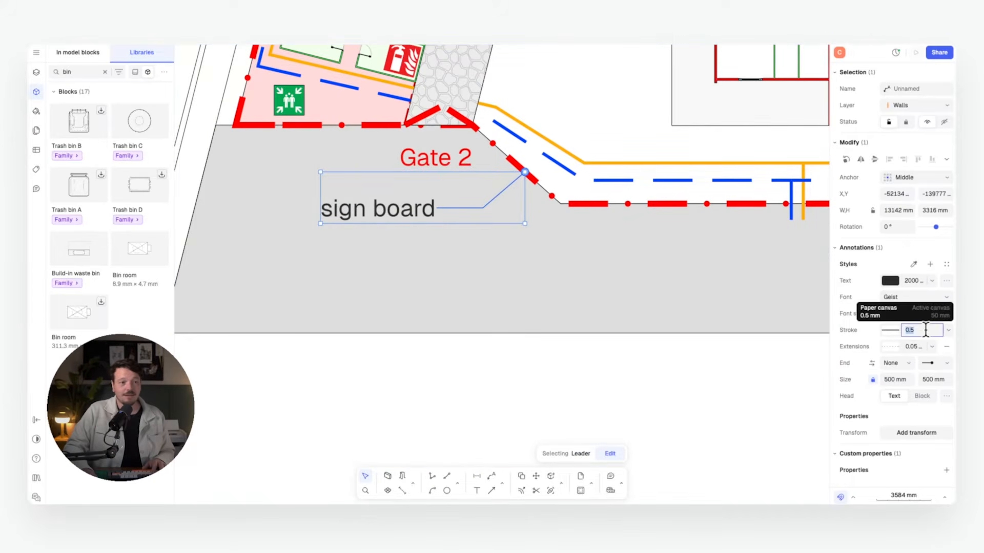
type("1")
key("Return")
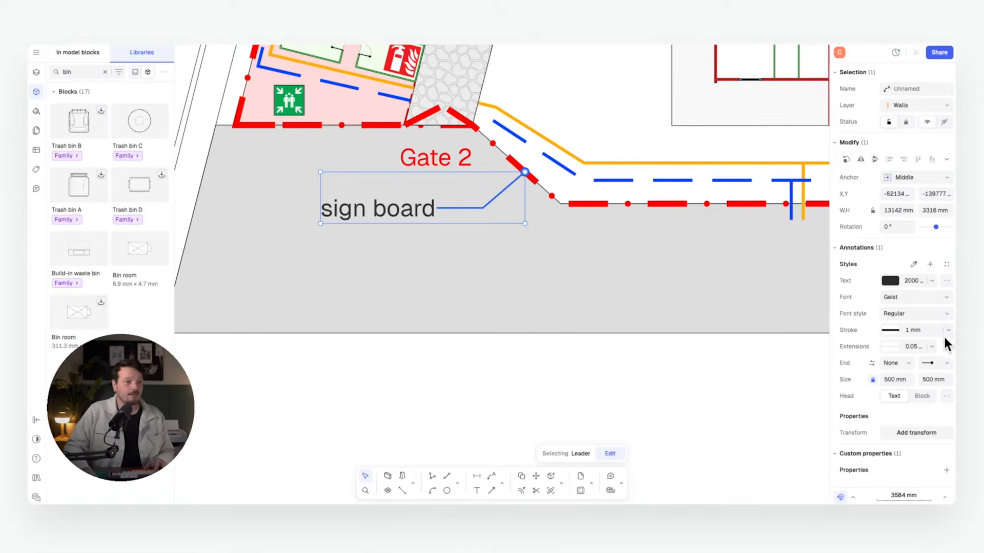
left_click(939, 362)
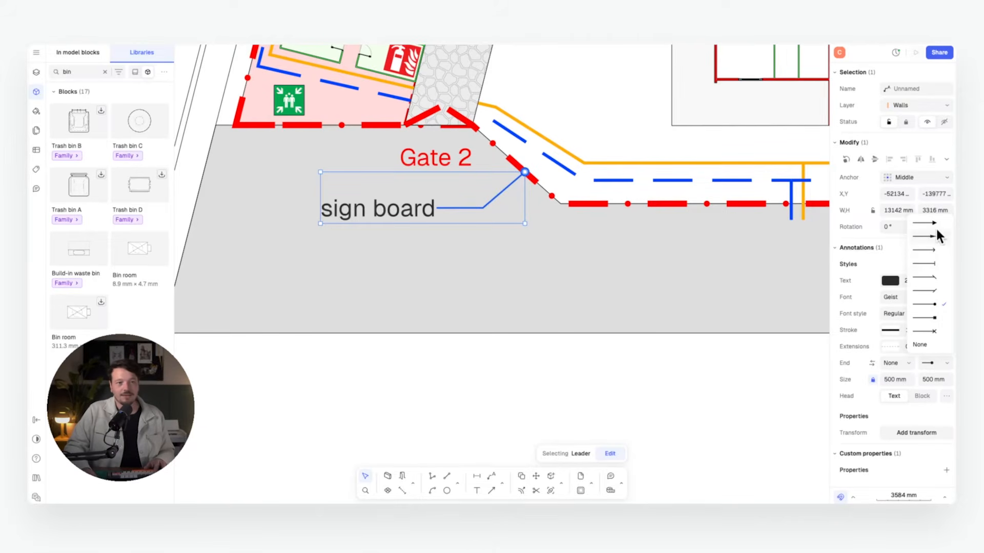
left_click(694, 402)
Duplicate the sign board leader onto the boundary fence between the assembly point sign and Gate 2.
middle_click_drag(529, 189, 629, 207)
left_click(519, 231)
key("d")
left_click(590, 212)
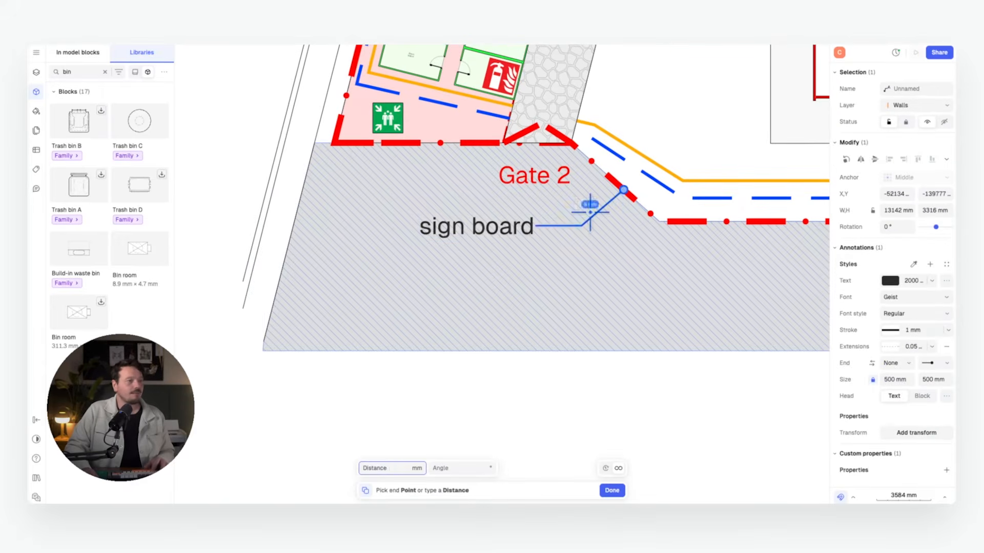
left_click(398, 166)
key("Escape")
Change the copied leader's text to "pedestrian entrance".
middle_click_drag(333, 180, 368, 186)
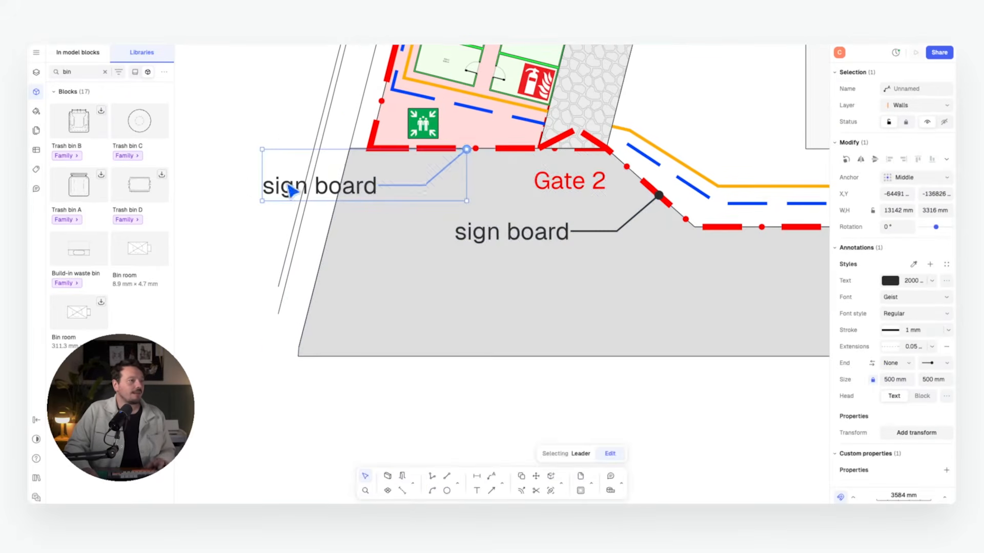
double_click(309, 187)
type("pe")
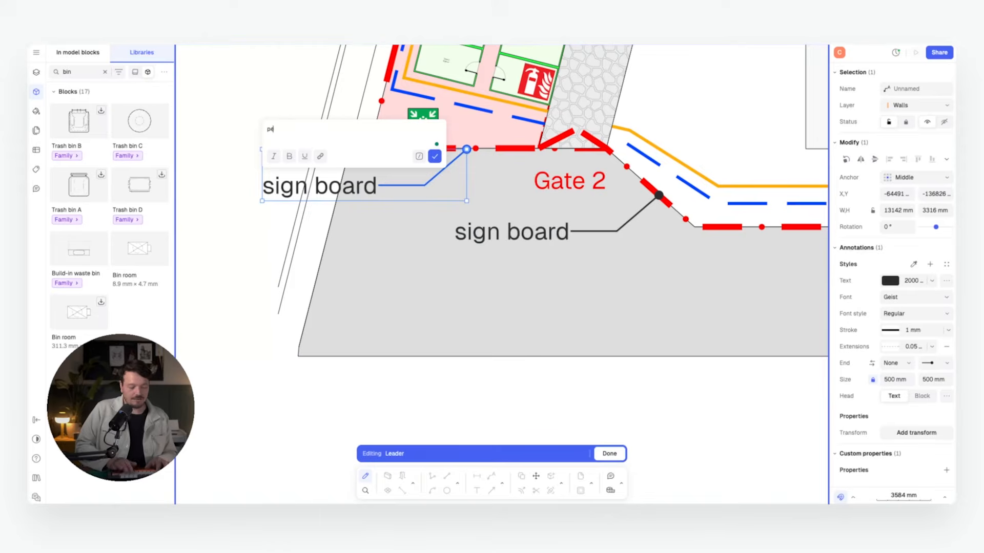
type("destrian entran")
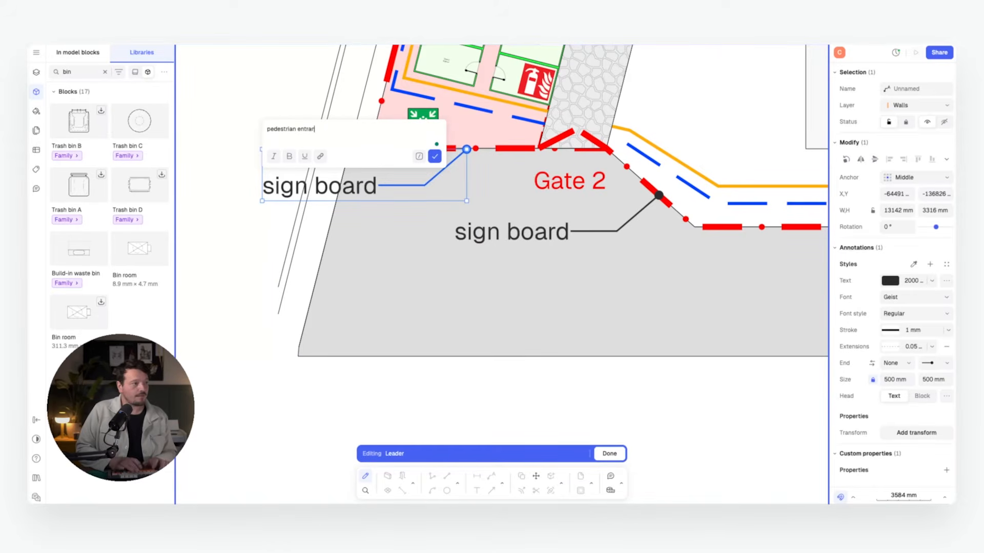
type("ce")
left_click(285, 97)
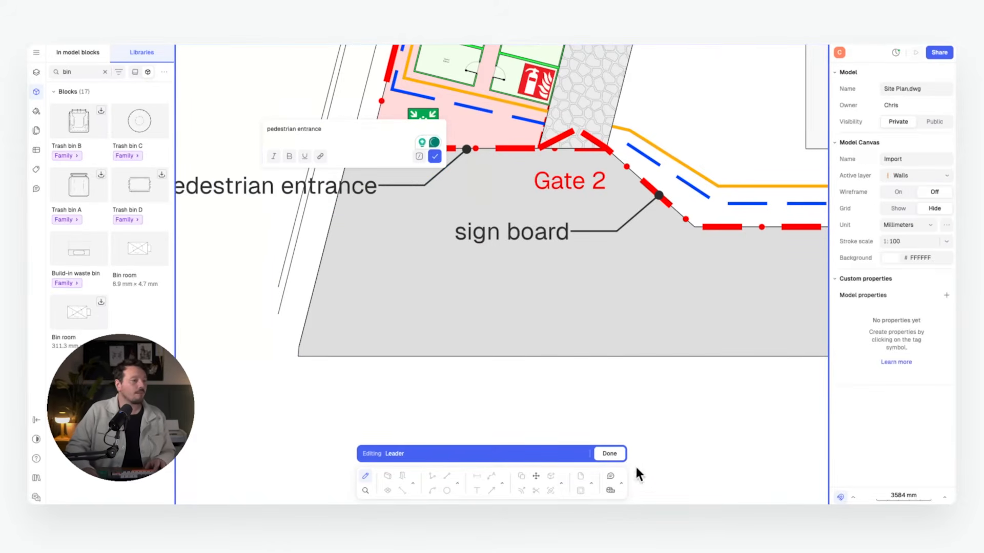
left_click(603, 453)
left_click(683, 452)
scroll(541, 366, "down", 3)
middle_click_drag(542, 364, 499, 415)
middle_click_drag(576, 219, 509, 264)
scroll(507, 262, "down", 5)
middle_click_drag(588, 198, 559, 258)
scroll(558, 259, "up", 1)
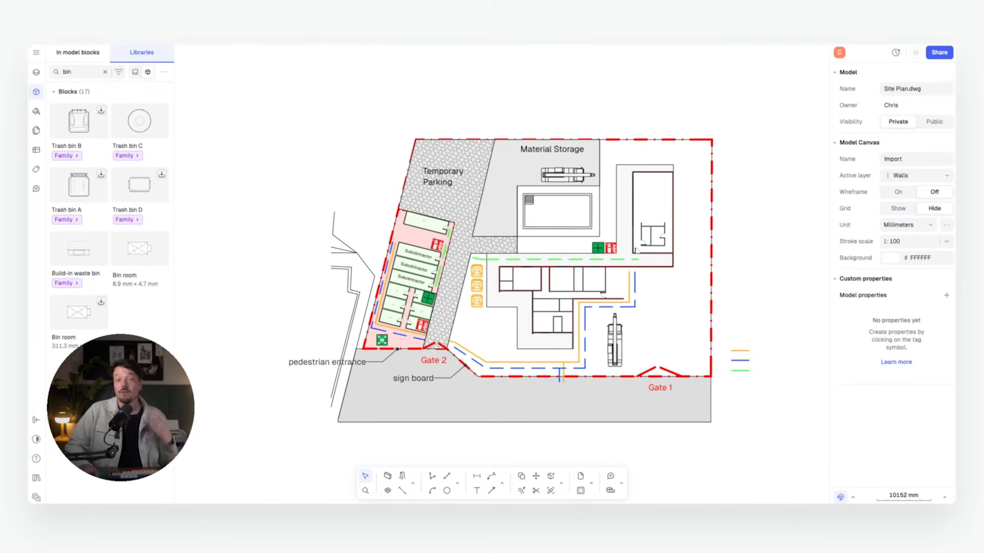
Dimension the cobbled passage from the cabin compound's upper corner to the slanted edge of the Material Storage area.
scroll(465, 220, "up", 5)
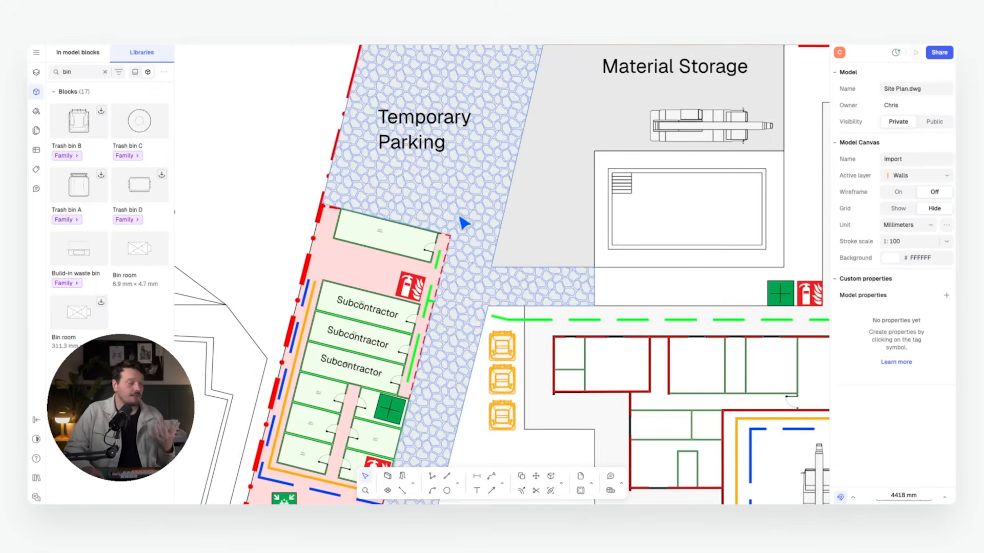
middle_click_drag(487, 248, 460, 201)
scroll(461, 202, "up", 1)
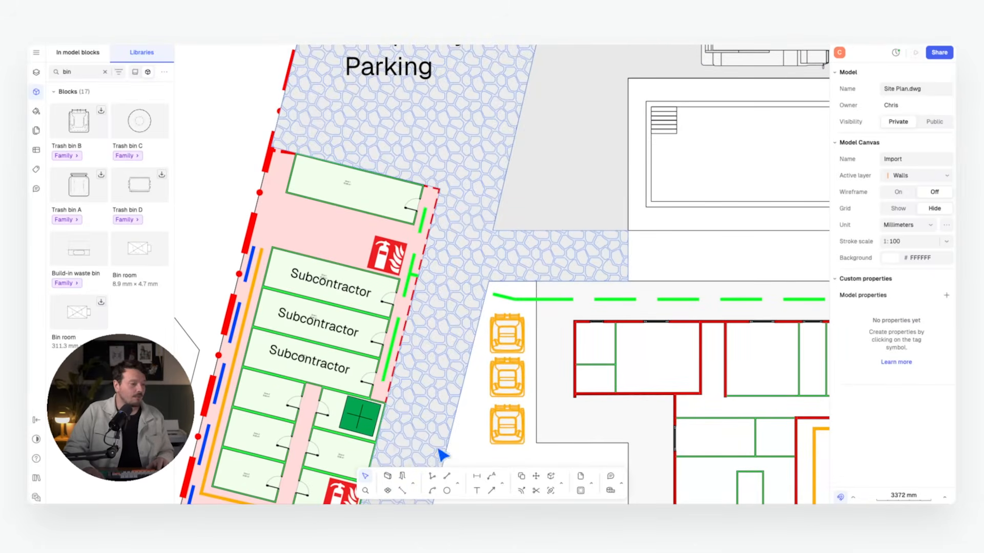
left_click(474, 481)
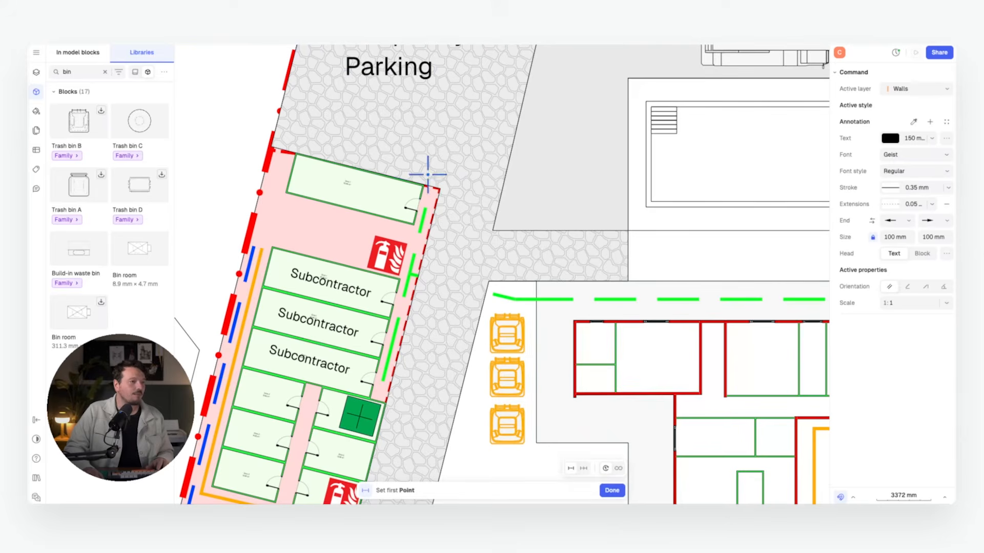
left_click(439, 189)
scroll(488, 207, "up", 1)
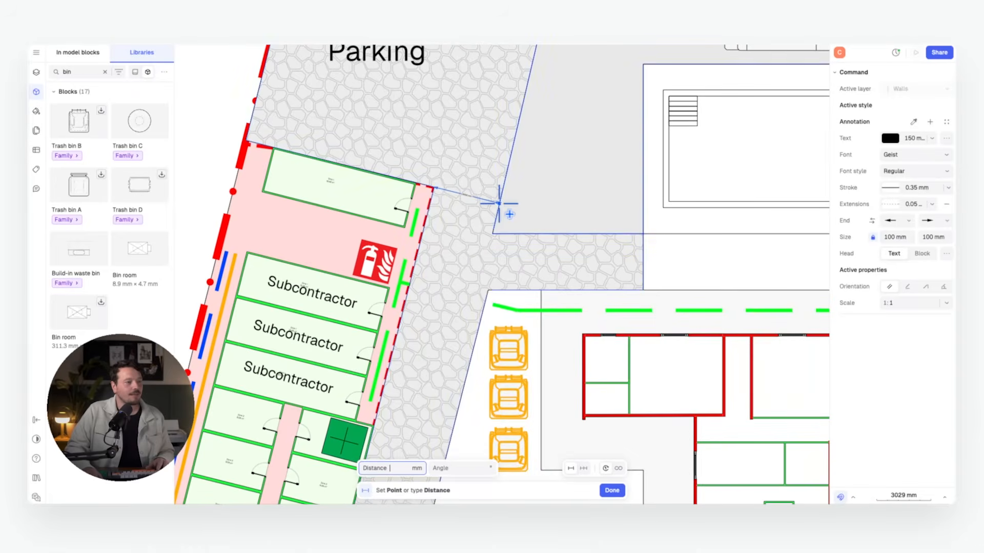
left_click(500, 207)
scroll(477, 205, "up", 15)
left_click(505, 161)
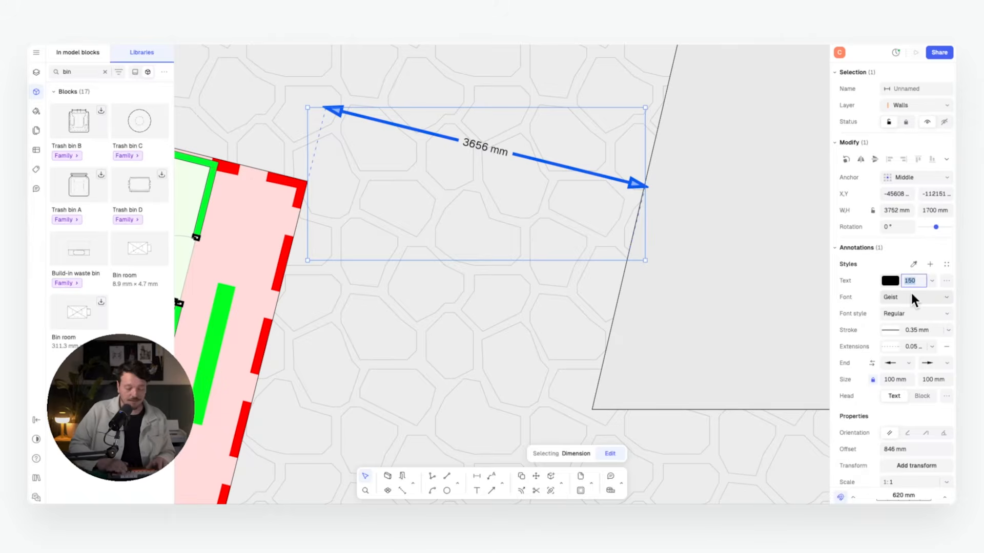
Set the passage dimension's text size to 500 mm and its text colour to red FF0000.
type("1000")
key("Return")
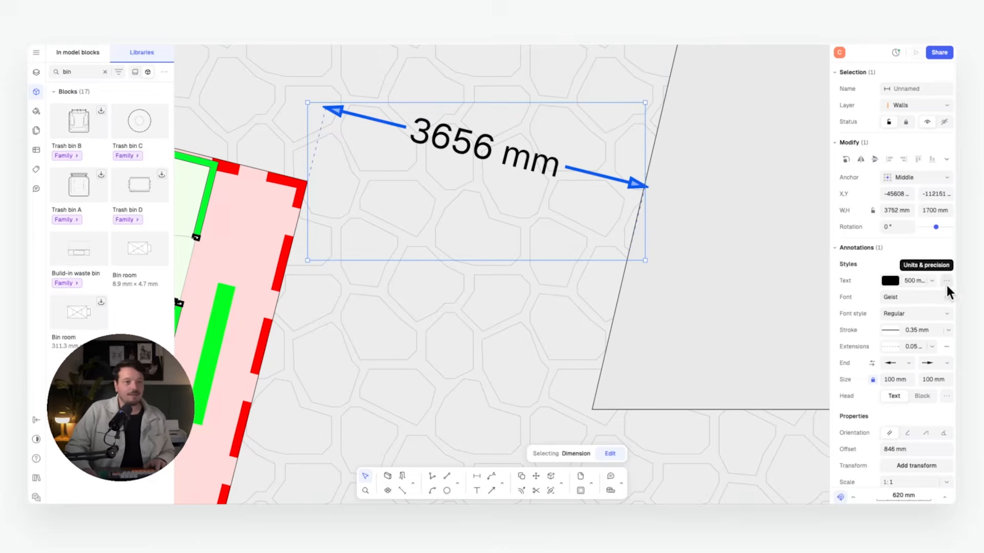
left_click(886, 276)
left_click_drag(747, 267, 910, 189)
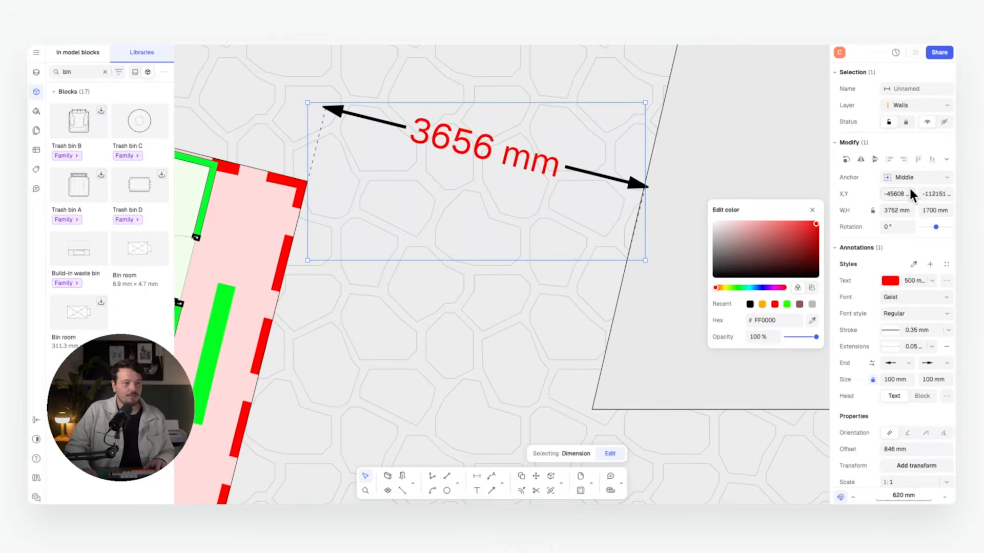
Make the dimension's stroke red and 0.5 mm thick, with slanted tick end markers on both ends.
left_click(890, 330)
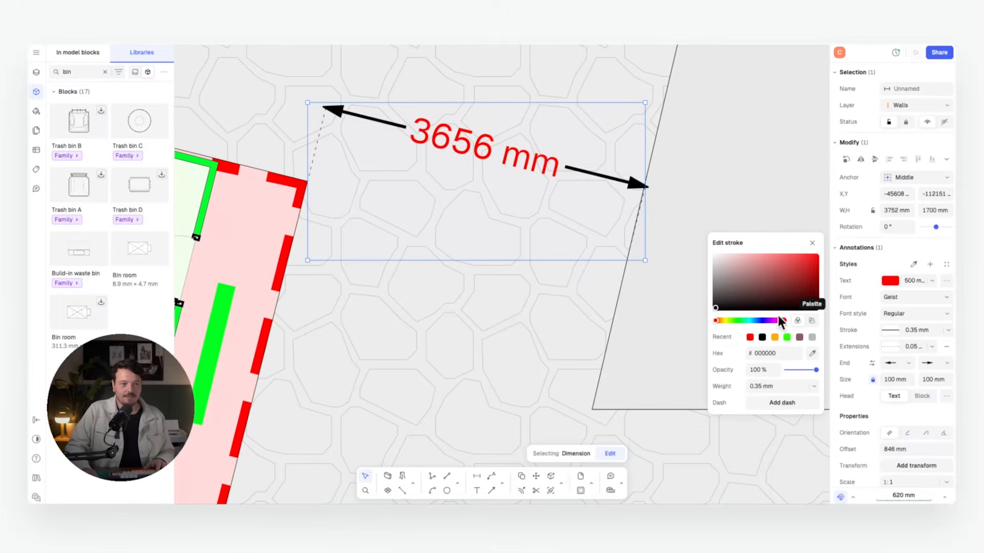
left_click(918, 330)
type("0.5")
key("Return")
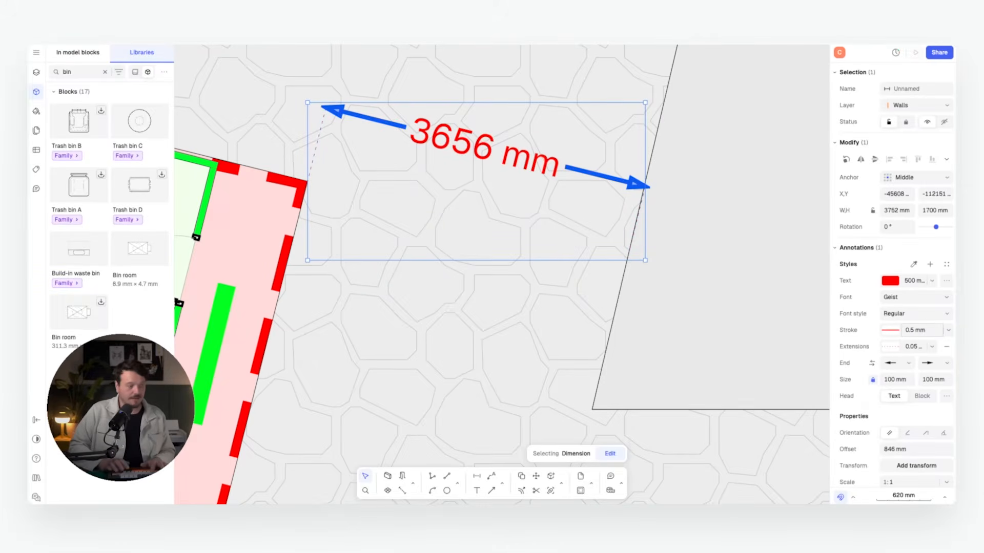
left_click(932, 359)
left_click(938, 277)
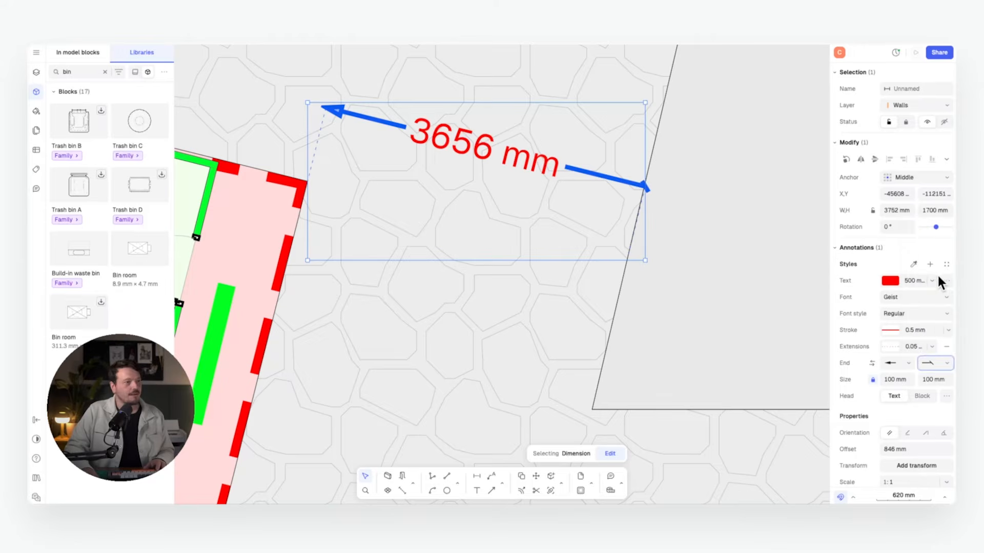
left_click(640, 289)
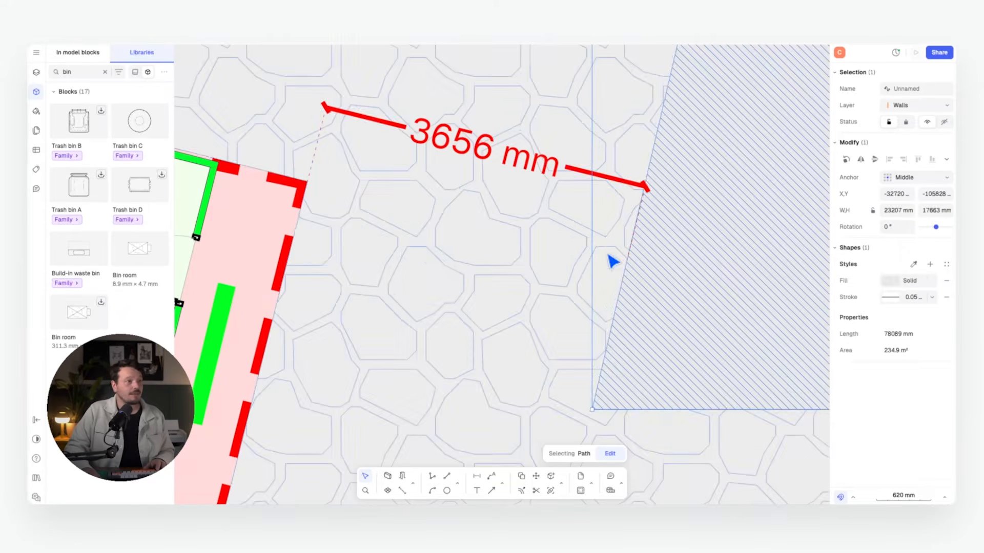
Save the red dimension's formatting as a style named "Dimension Red".
scroll(545, 211, "down", 5)
left_click(517, 184)
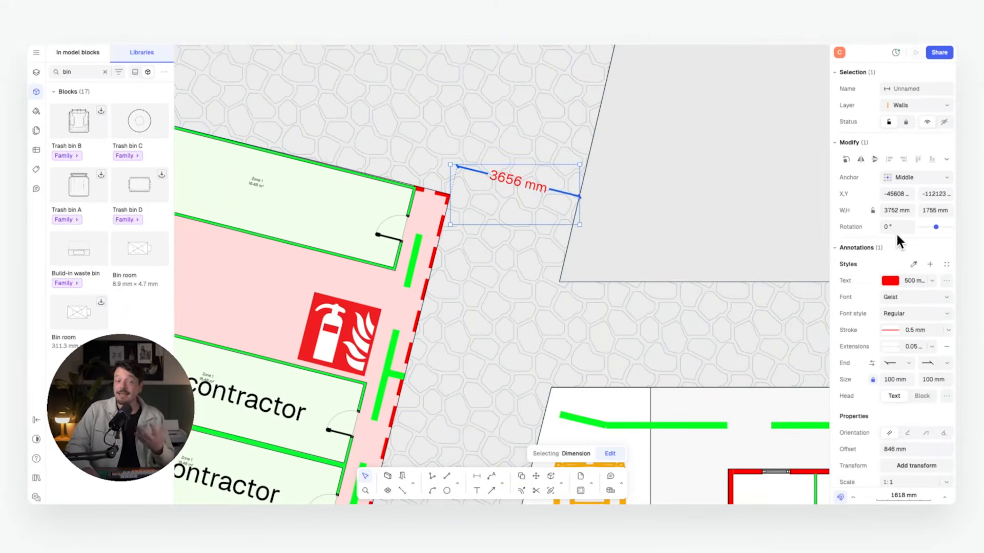
left_click(930, 265)
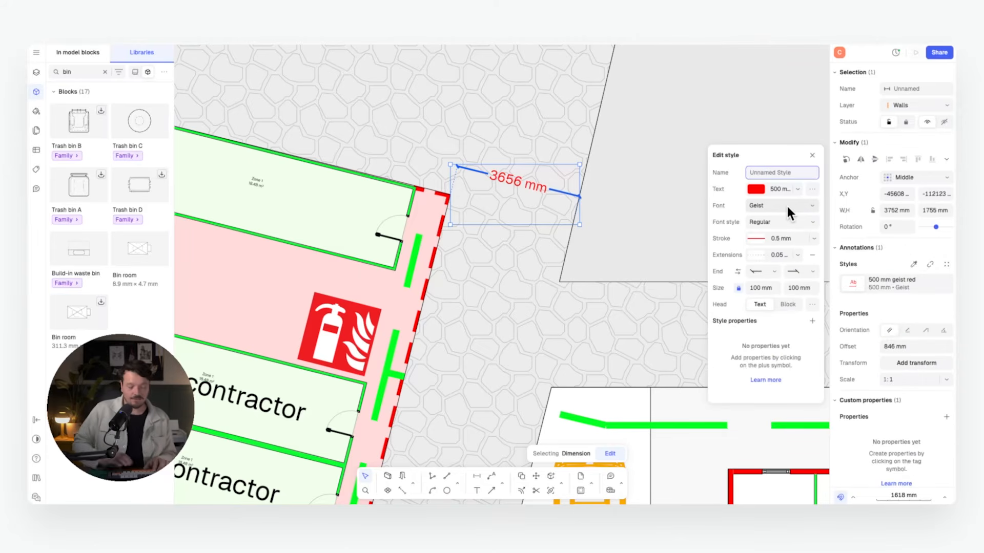
type("Dimension Red")
left_click(630, 215)
Dimension the width of the horizontal cobbled passage below the Material Storage area.
scroll(483, 188, "down", 5)
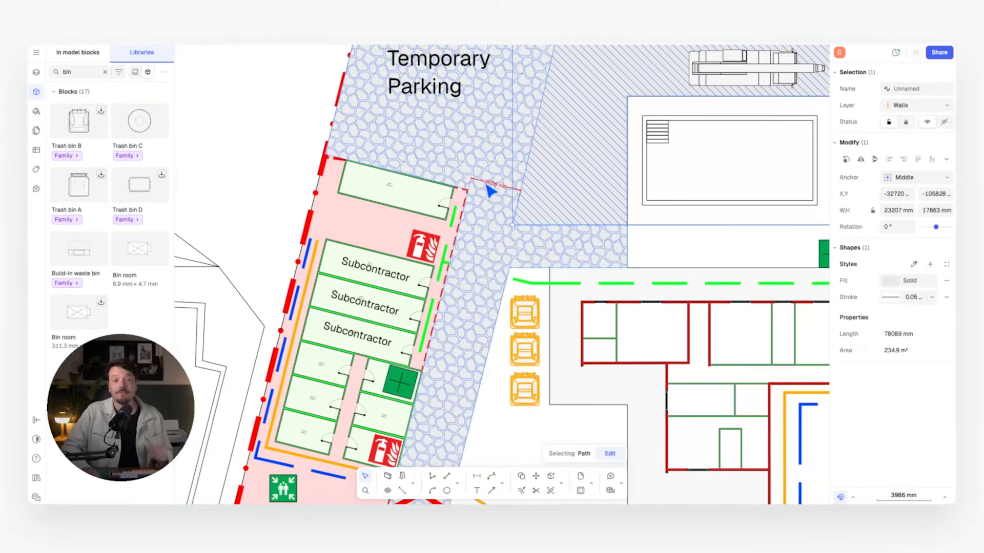
scroll(504, 168, "down", 2)
left_click(329, 123)
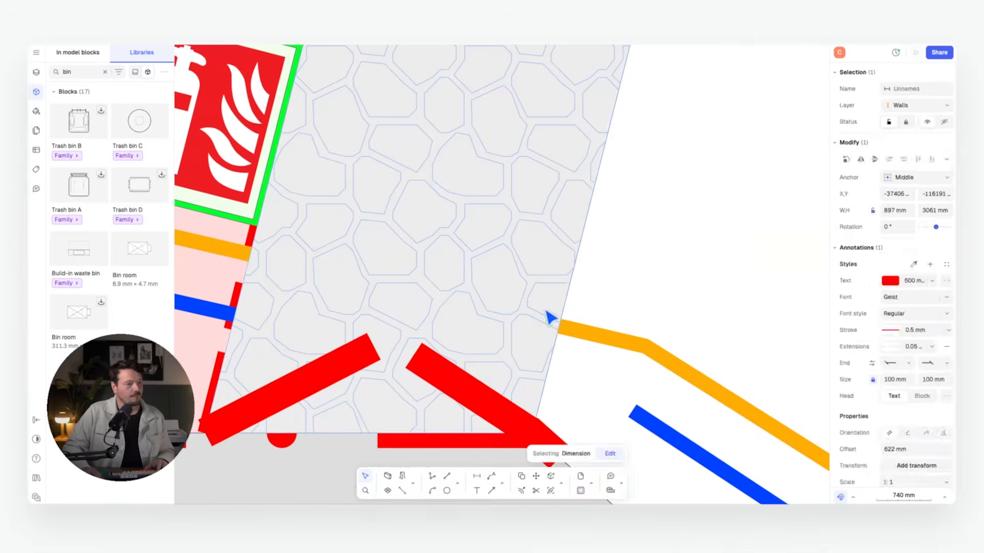
Dimension the width of the cobbled road just above the red gate leaves at Gate 2.
key("d")
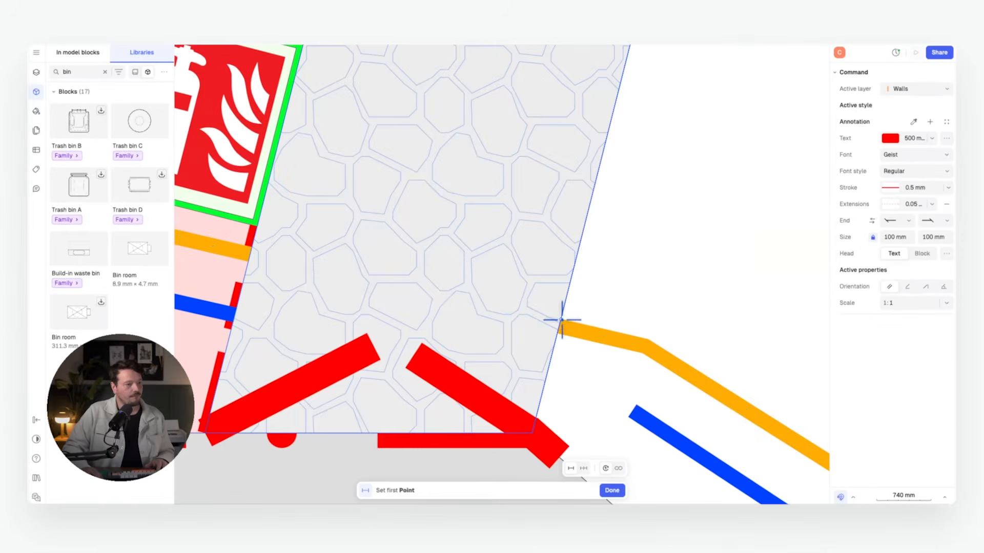
left_click(560, 325)
left_click(250, 254)
left_click(309, 222)
Dimension the opening width of Gate 1, placing the dimension line above the gate leaves.
scroll(220, 179, "down", 10)
scroll(489, 201, "up", 5)
key("d")
left_click(573, 336)
scroll(380, 273, "down", 3)
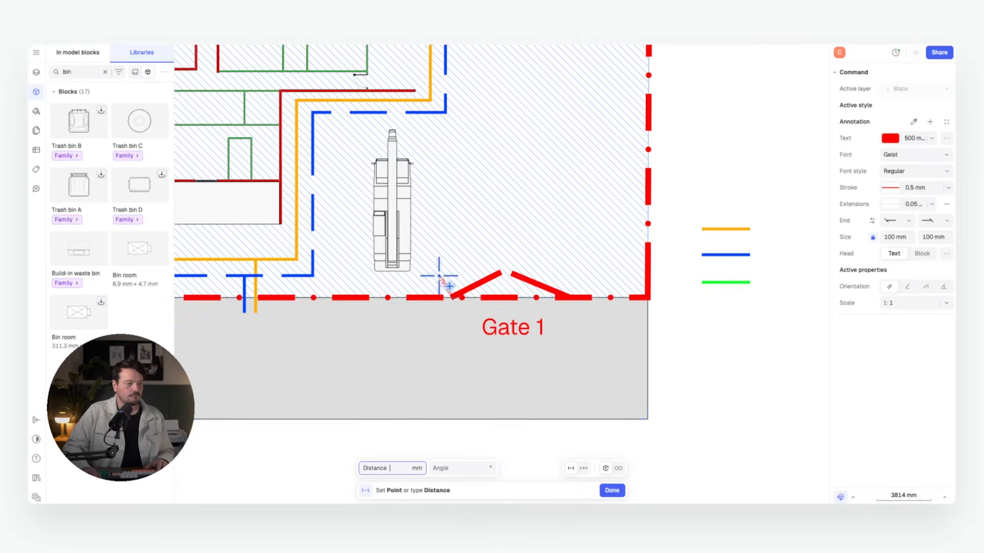
left_click(565, 298)
left_click(533, 250)
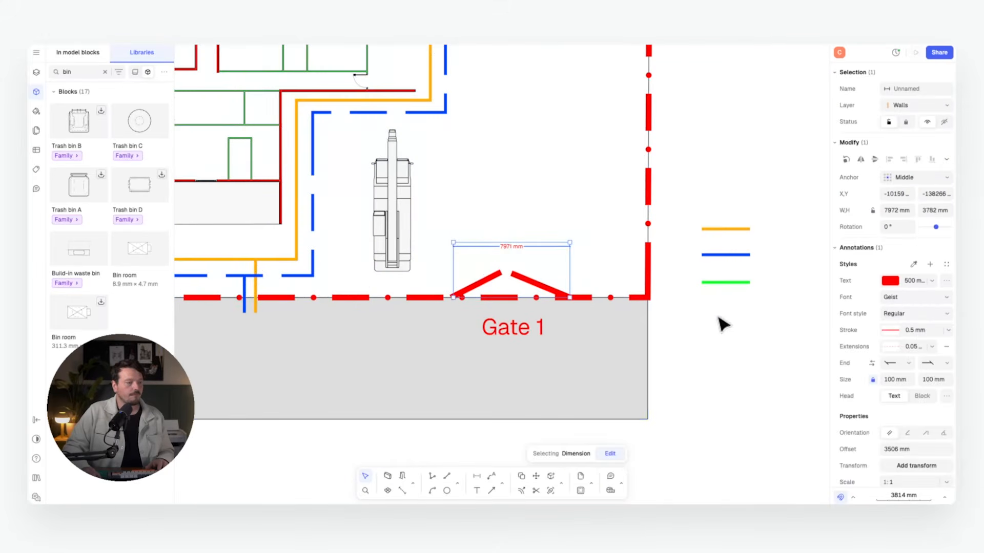
left_click(718, 320)
scroll(717, 318, "down", 3)
middle_click_drag(460, 196, 477, 220)
scroll(461, 175, "up", 1)
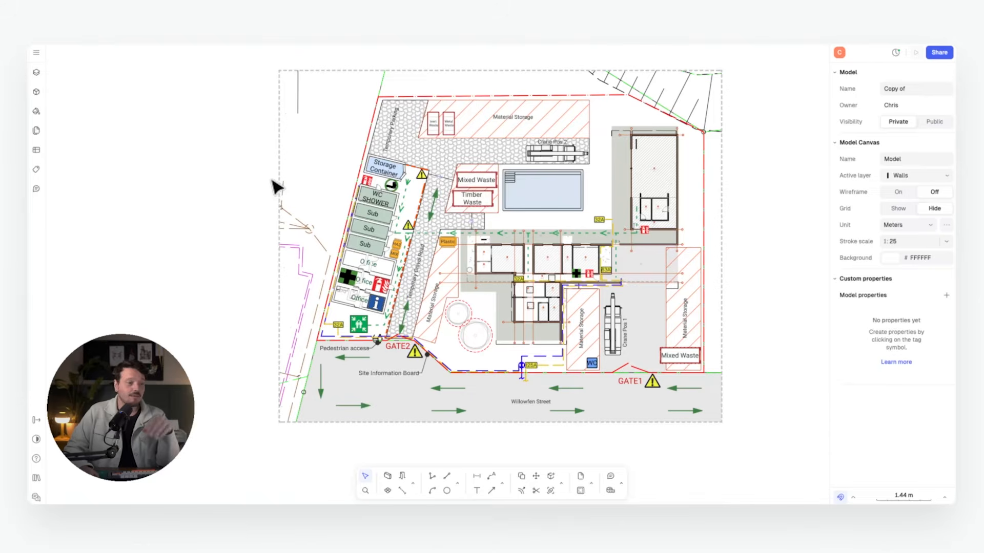
Add a paper canvas to the finished site plan model, keeping the default name "Paper canvas".
middle_click_drag(720, 336, 711, 326)
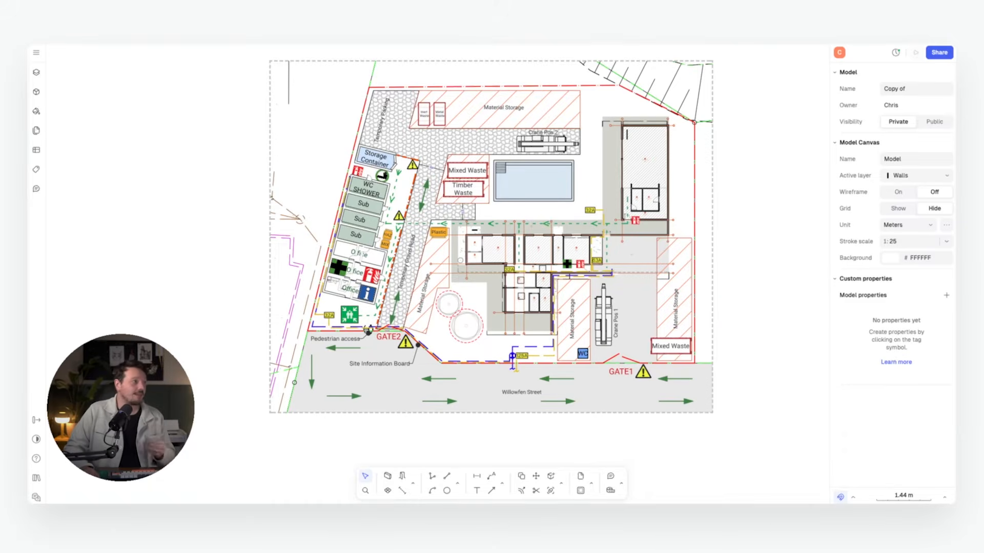
left_click(37, 52)
left_click(37, 71)
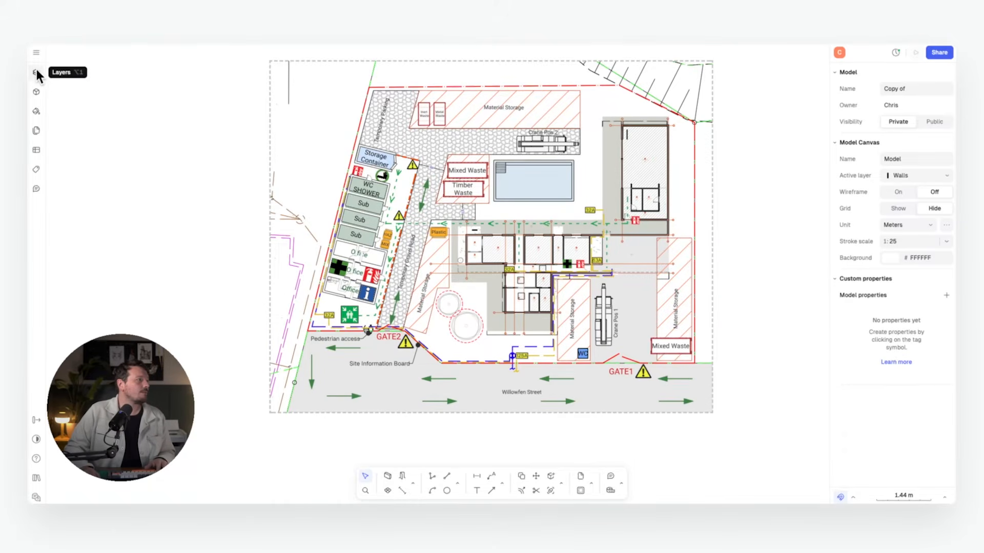
left_click(37, 70)
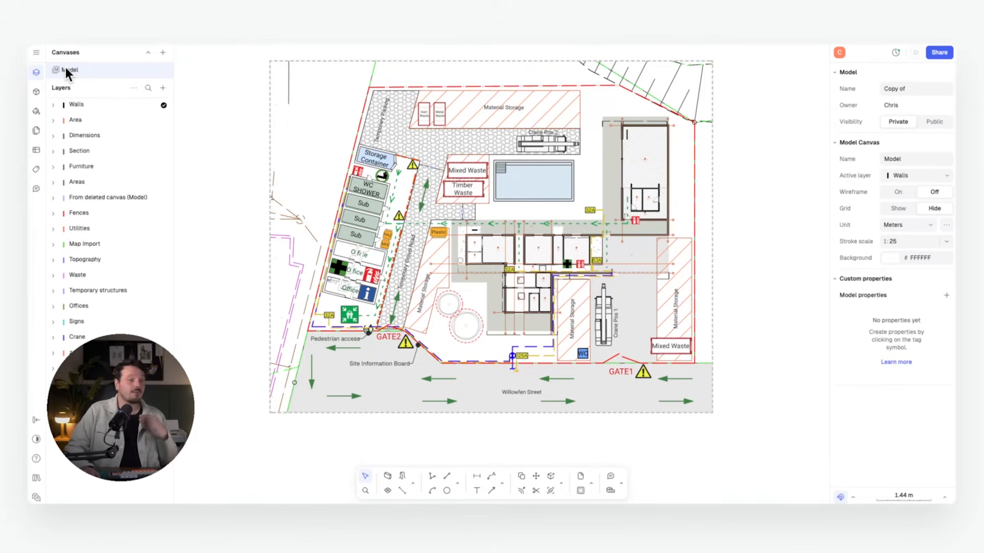
left_click(163, 52)
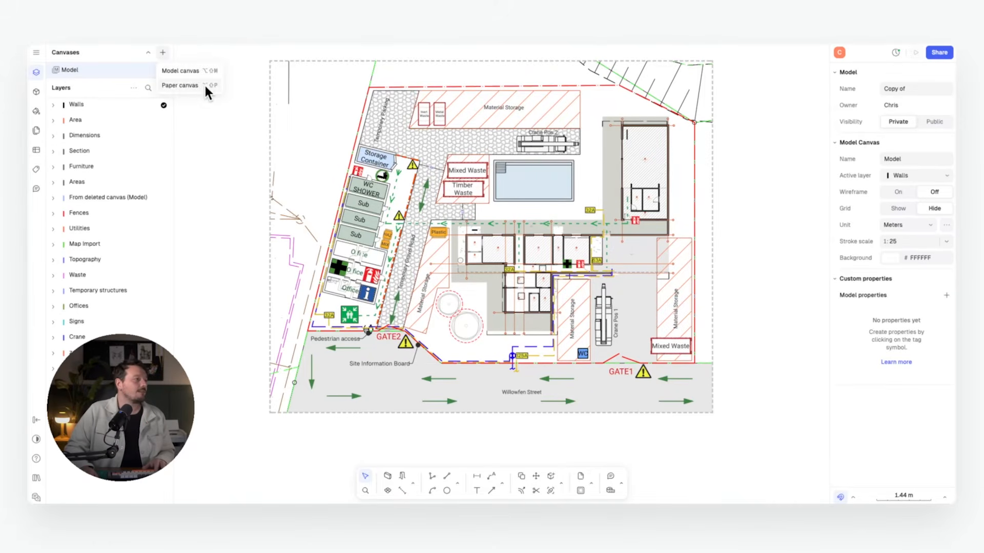
left_click(180, 85)
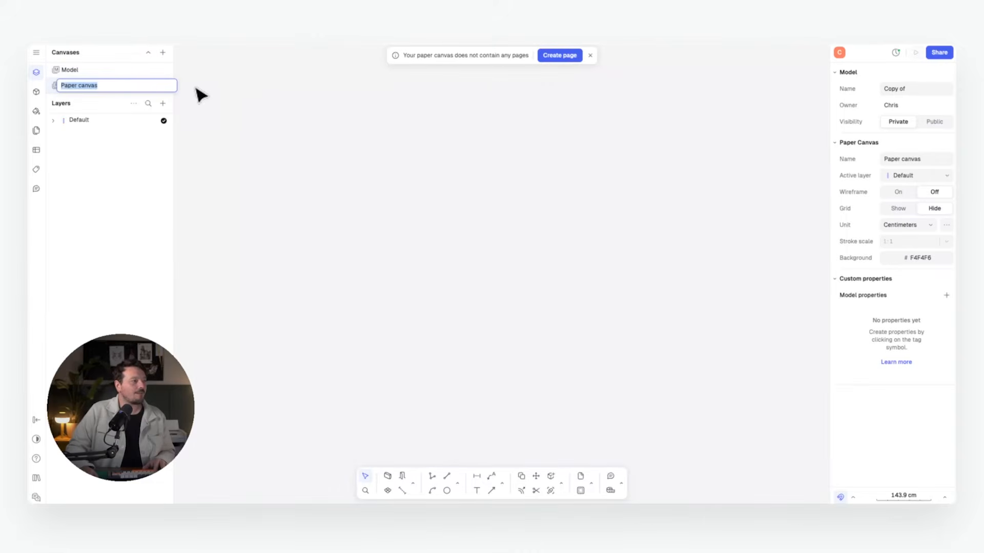
key("Return")
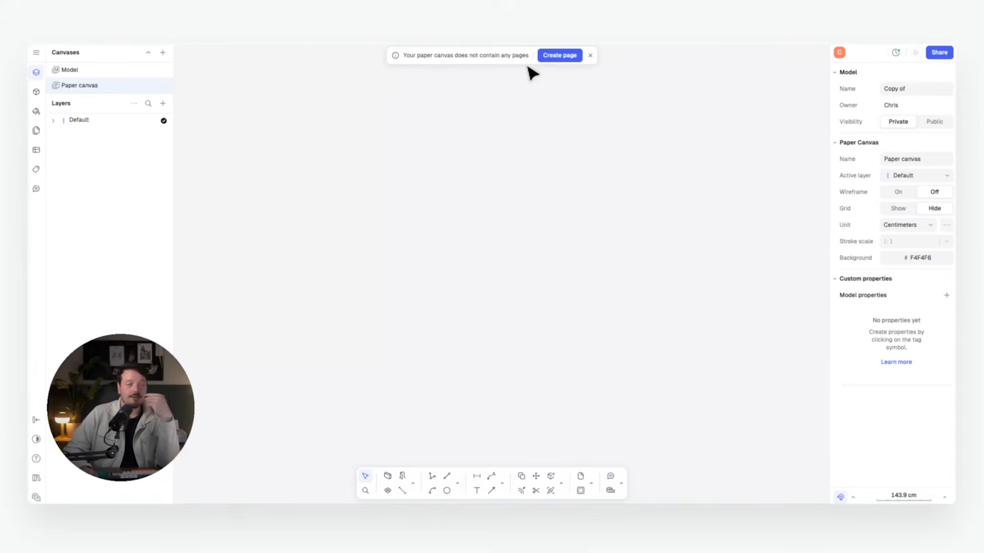
Create a page on the paper canvas and set its format to A3.
left_click(560, 54)
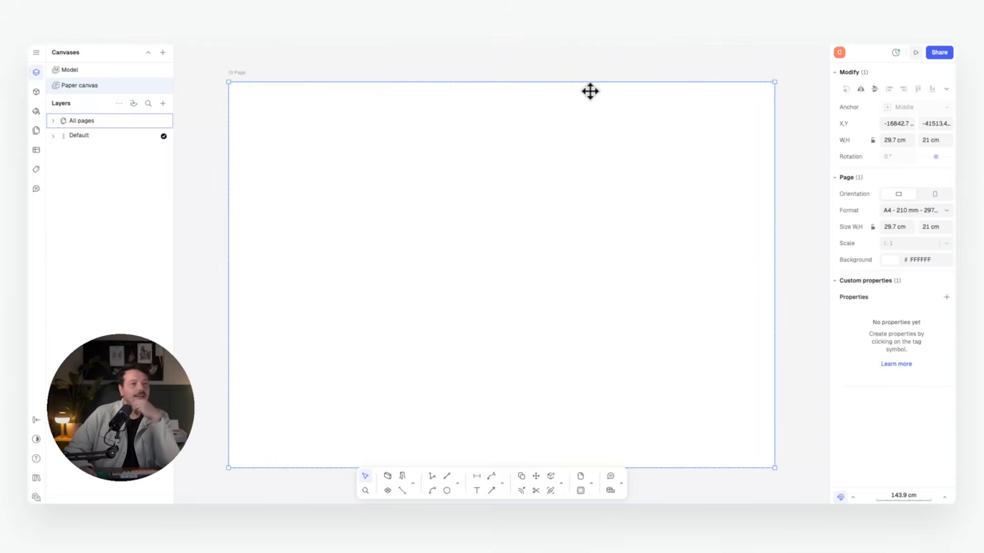
left_click(934, 210)
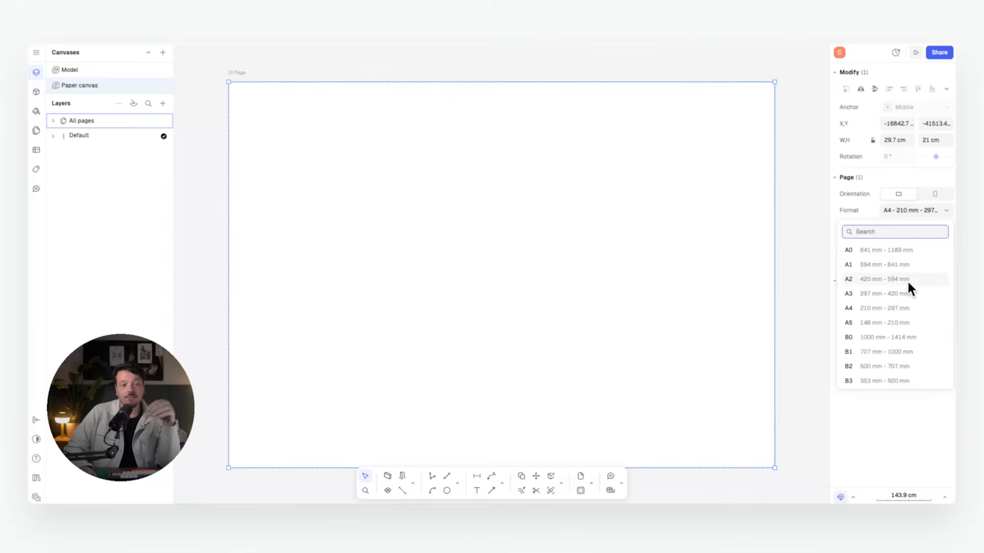
left_click(891, 293)
scroll(498, 254, "down", 10)
left_click(592, 206)
scroll(508, 256, "up", 6)
middle_click_drag(469, 247, 474, 232)
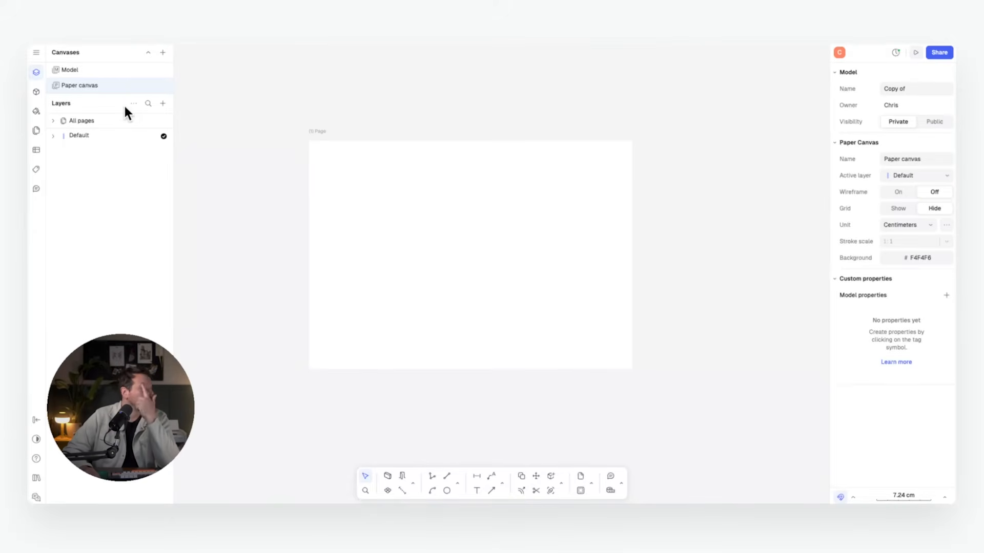
Insert a view of the Model canvas onto the paper canvas.
left_click(163, 104)
mouse_move(173, 150)
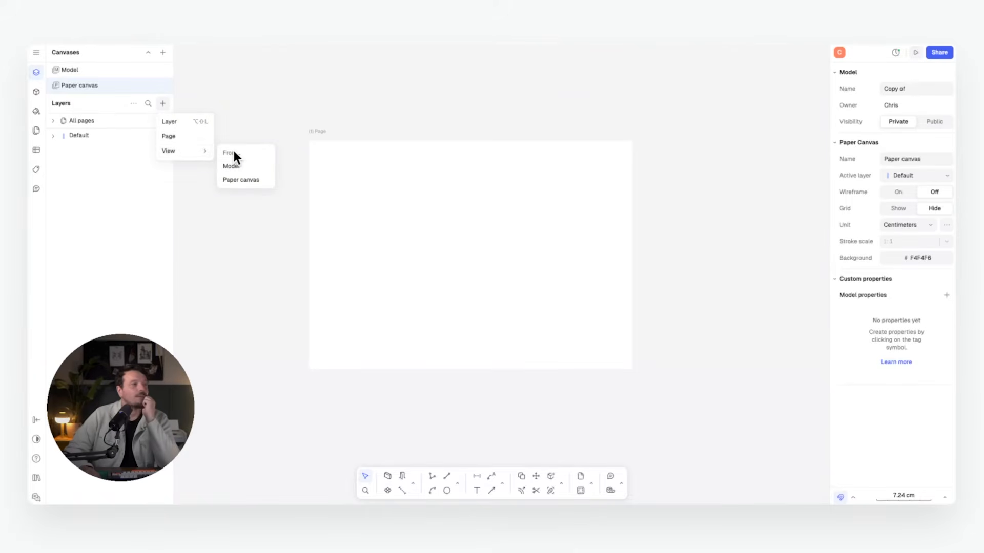
left_click(235, 165)
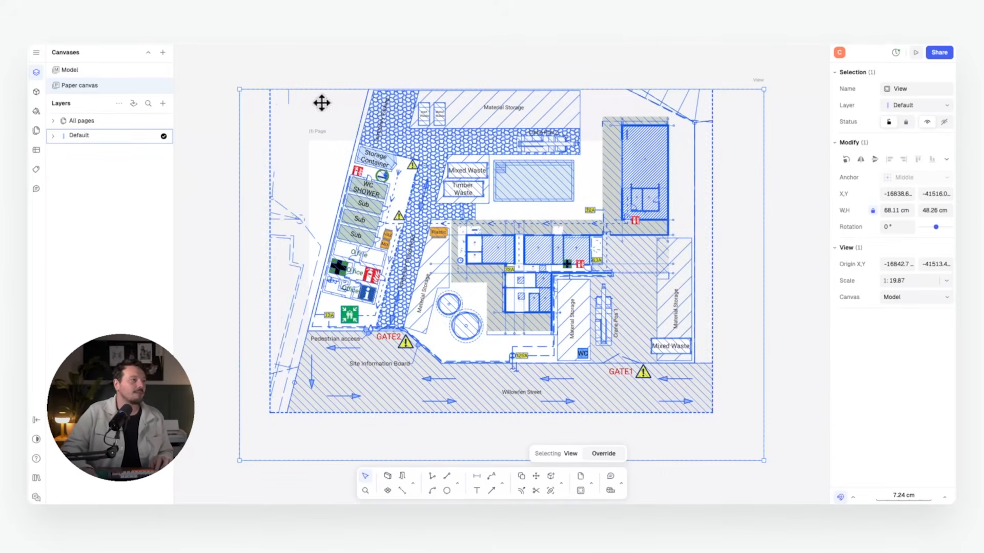
Scale the site plan view to about 1:32.41 and crop it to about 33 by 25.6 cm, placed inside the page.
left_click_drag(410, 201, 391, 191)
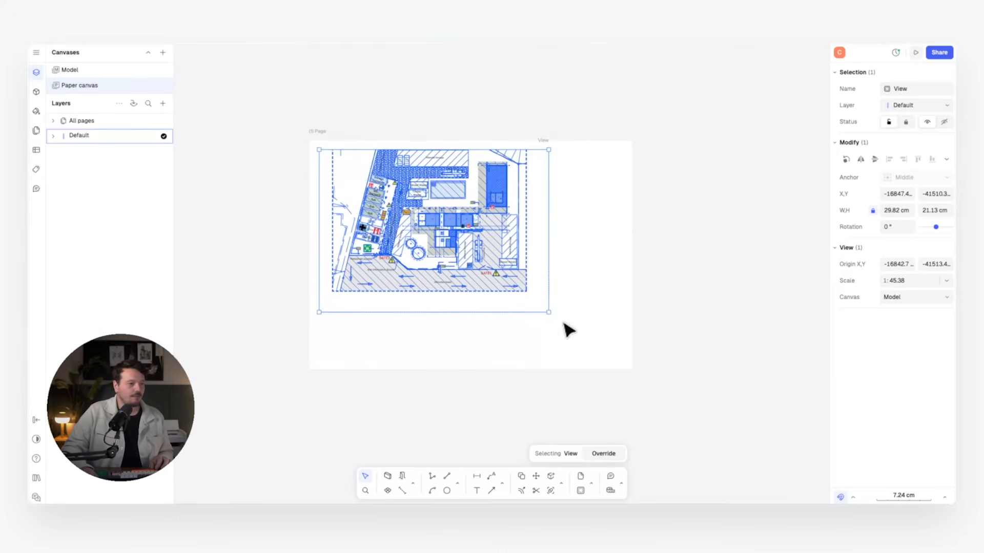
left_click_drag(547, 313, 640, 377)
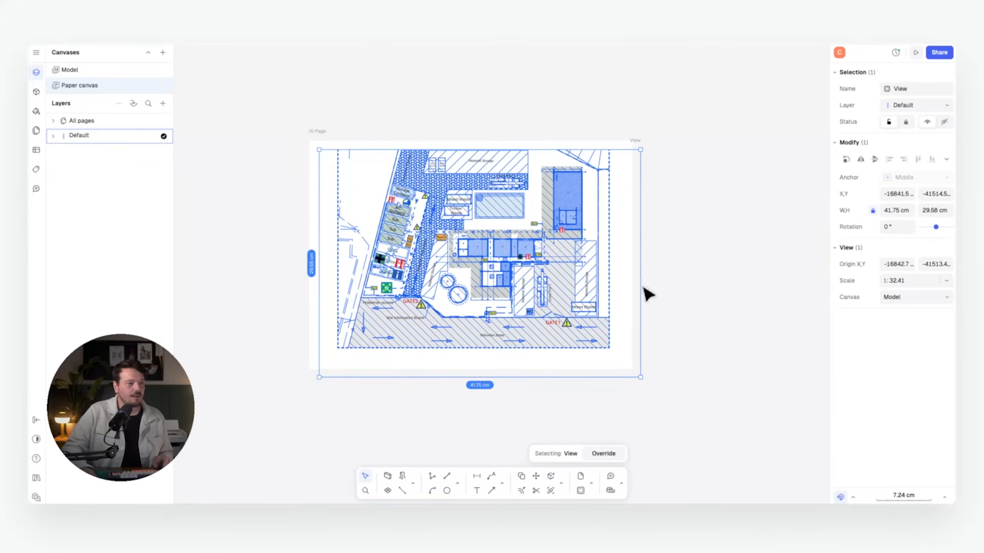
left_click_drag(639, 283, 608, 285)
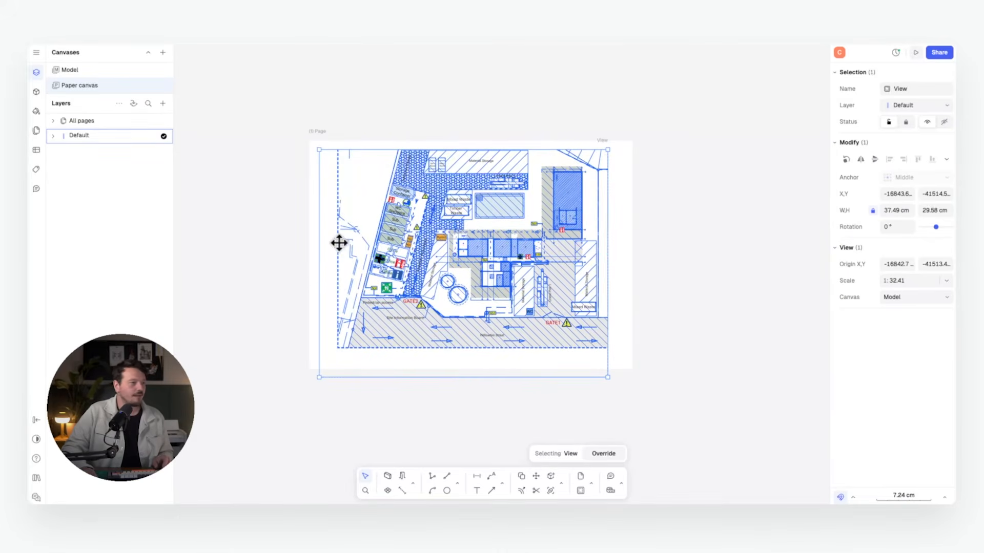
left_click_drag(320, 240, 341, 240)
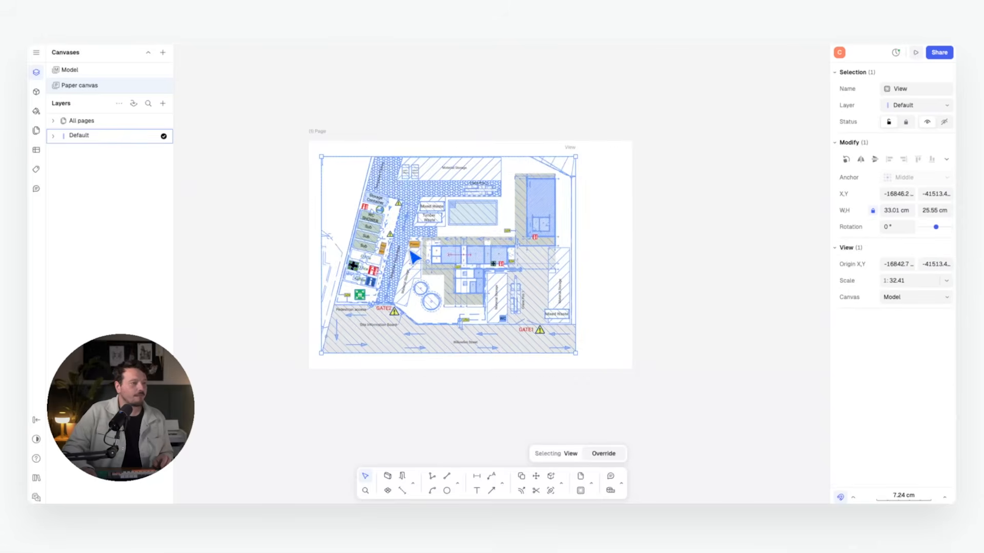
left_click(682, 248)
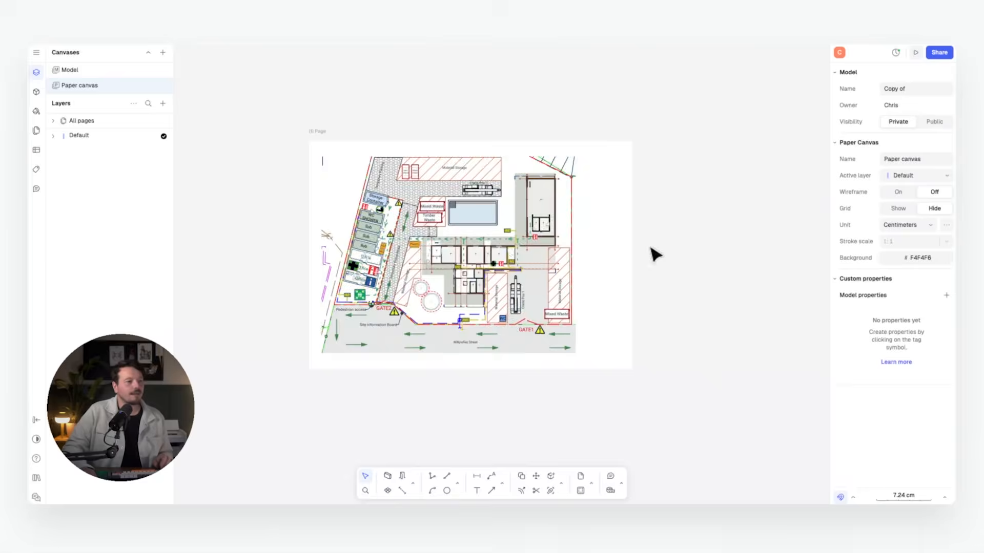
scroll(425, 255, "up", 5)
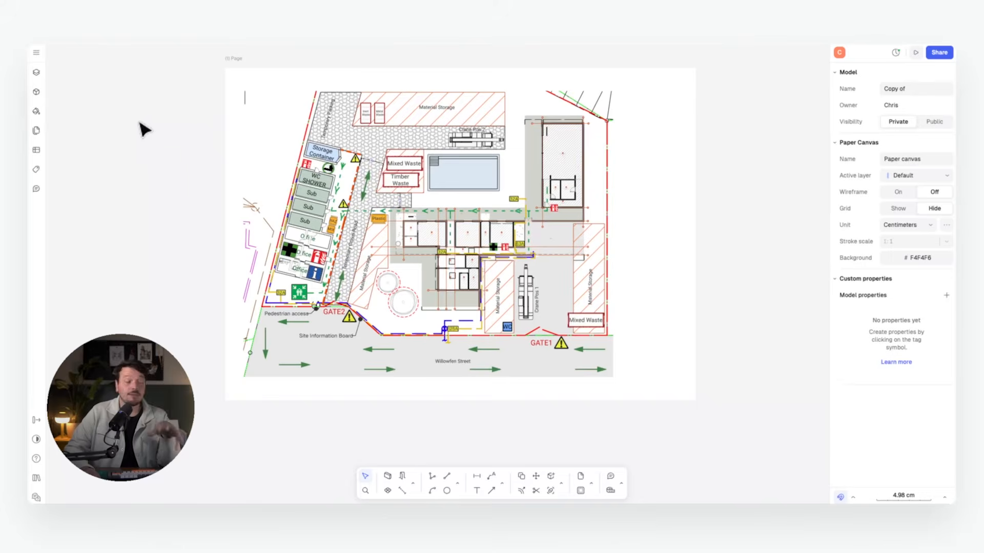
Insert the "Title block basic, vertical" block from the title blocks and annotations library.
left_click(34, 94)
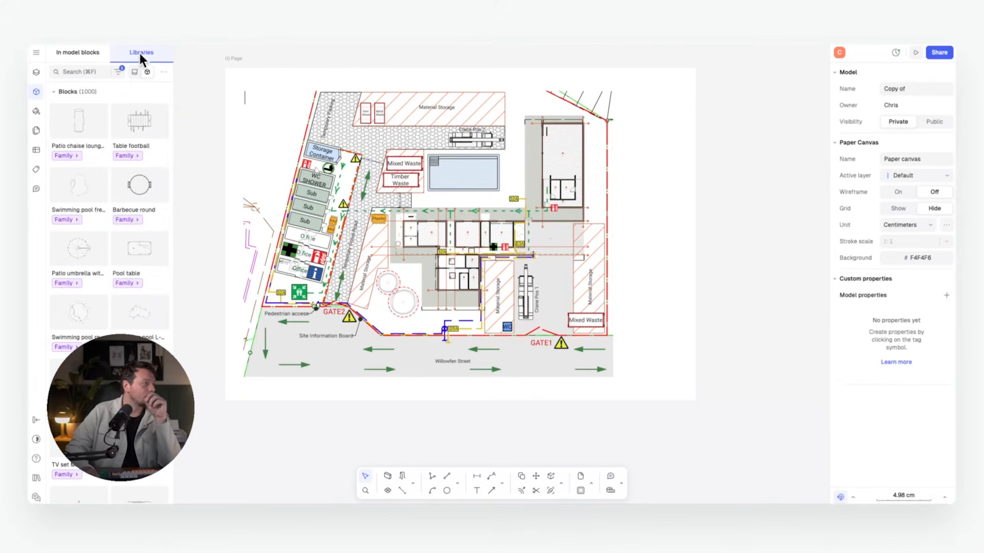
left_click(134, 71)
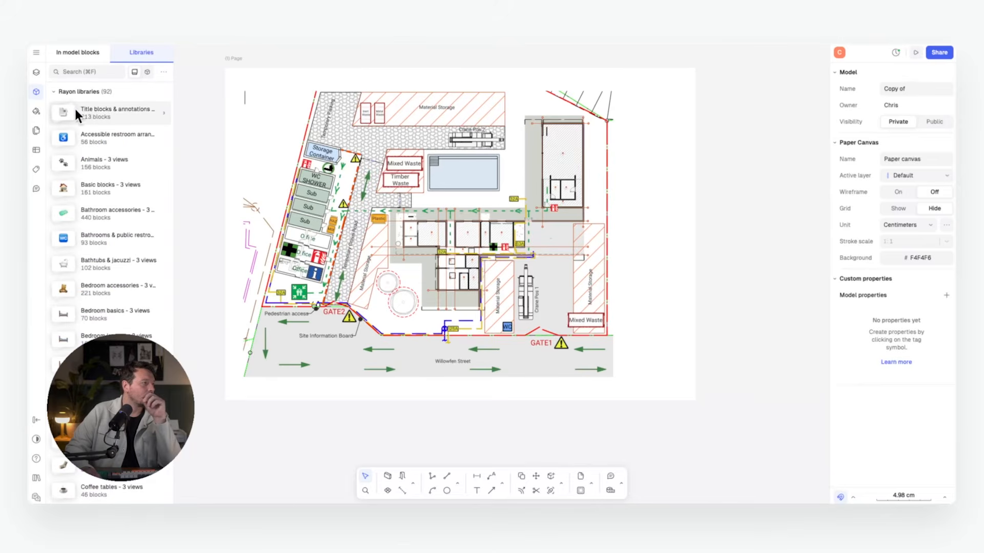
left_click(129, 110)
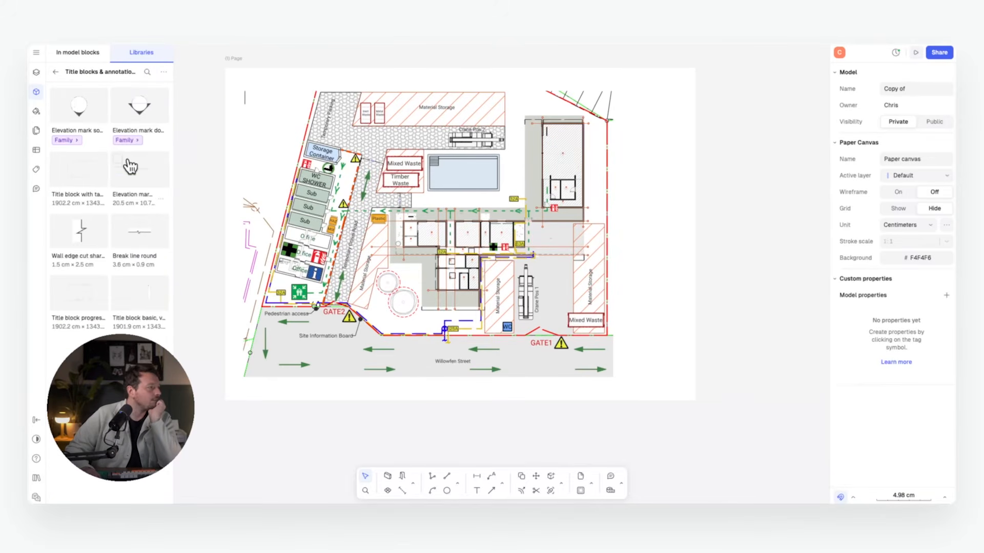
scroll(154, 204, "down", 1)
left_click_drag(664, 232, 663, 230)
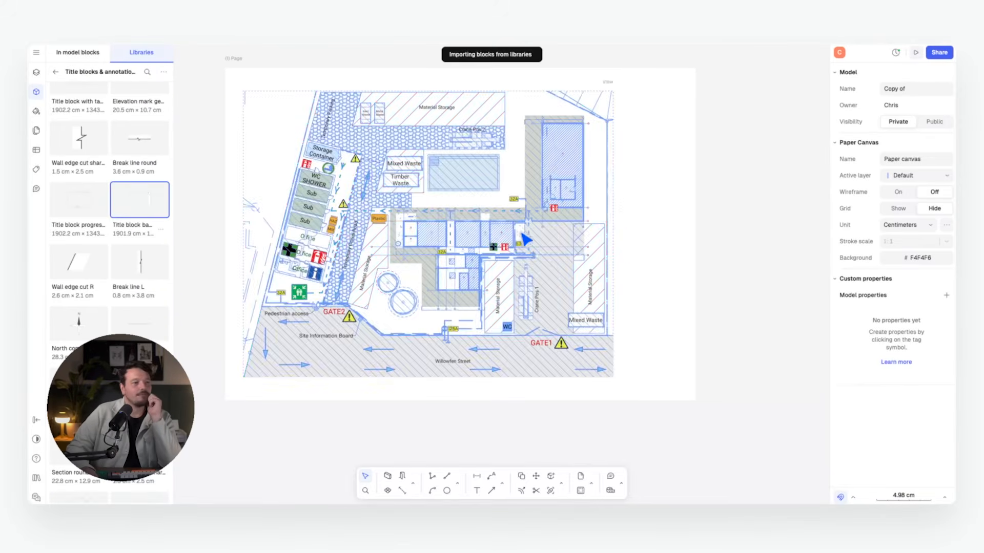
Move the title block onto the A3 page and enlarge it until its frame fits the page edges.
scroll(483, 223, "down", 15)
left_click_drag(563, 170, 496, 215)
scroll(476, 207, "up", 8)
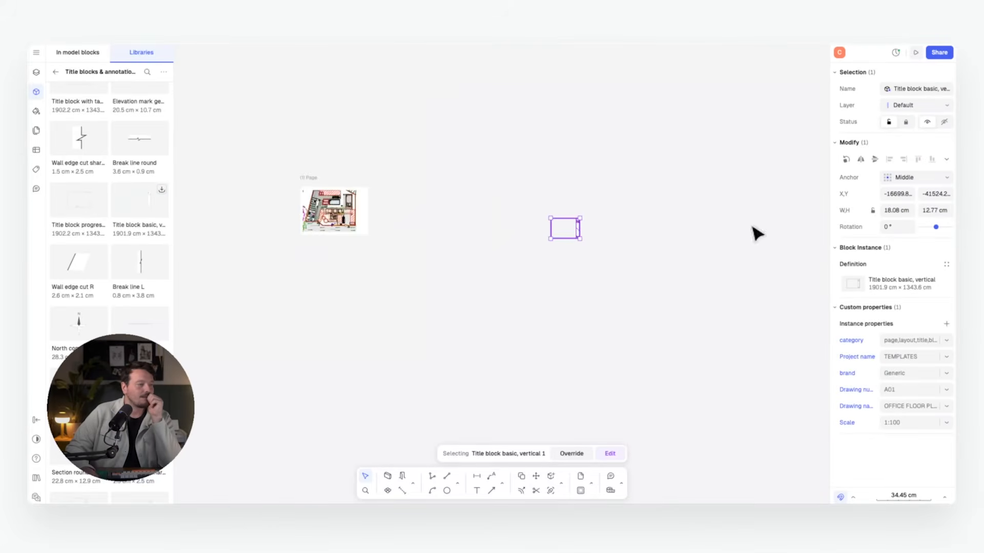
scroll(527, 226, "left", 3)
scroll(620, 231, "up", 5)
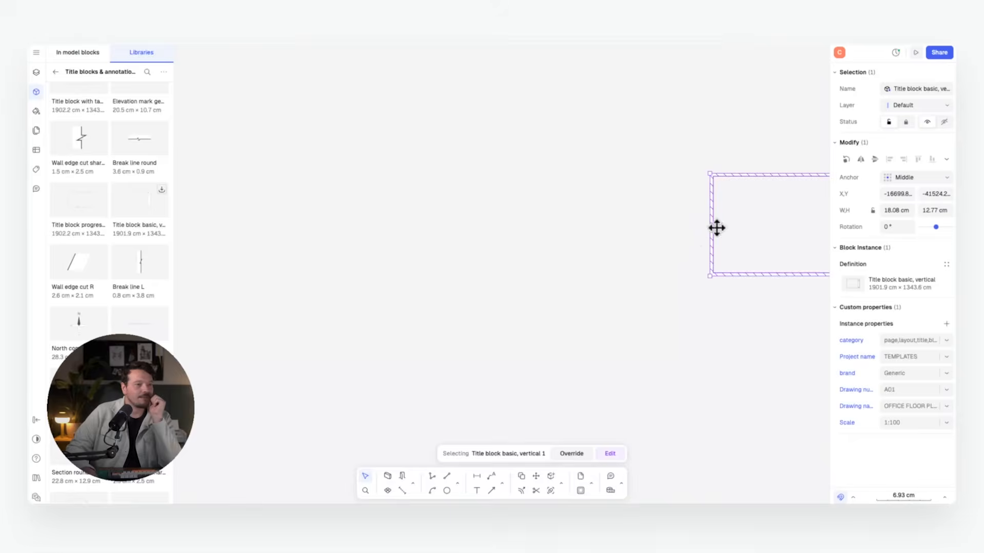
scroll(716, 226, "down", 3)
left_click_drag(766, 233, 359, 171)
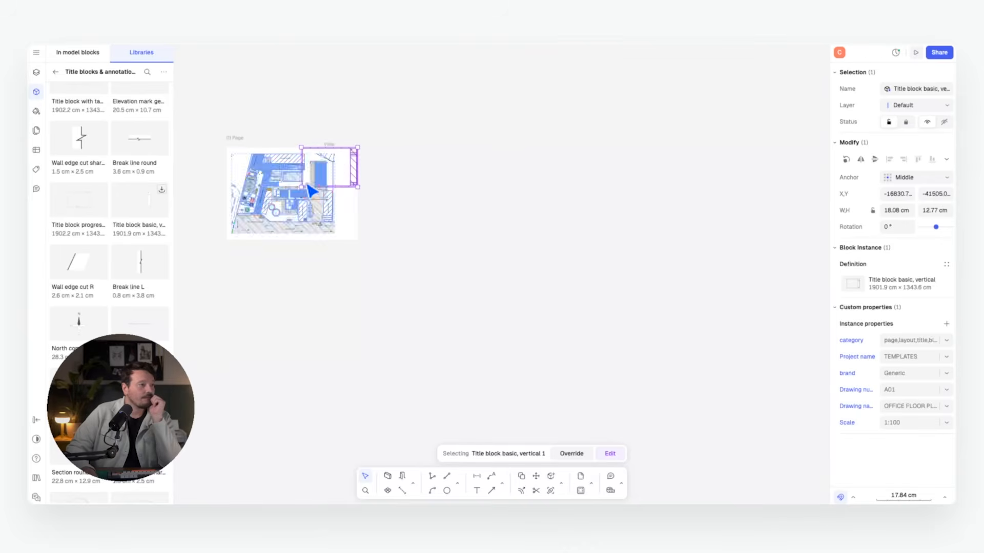
left_click_drag(301, 187, 226, 245)
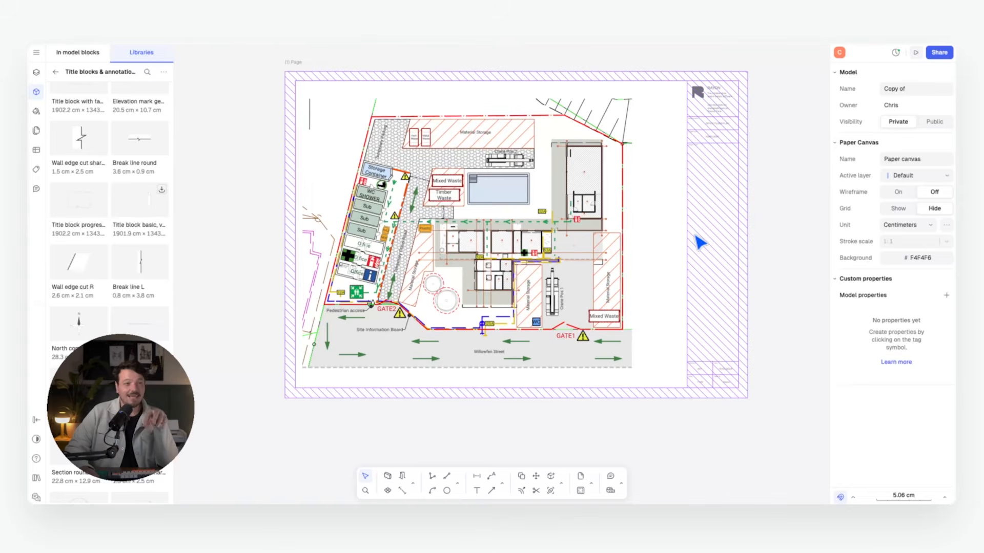
Open the title block for editing and move the information column's vertical divider line closer to the site plan.
double_click(714, 149)
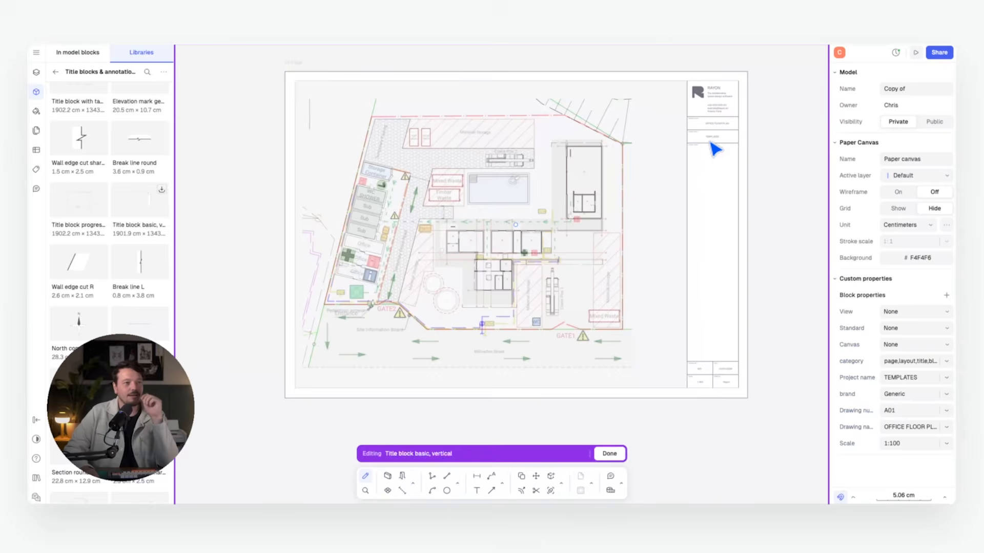
left_click(688, 174)
middle_click_drag(688, 175, 606, 166)
scroll(606, 166, "up", 1)
left_click_drag(606, 166, 556, 167)
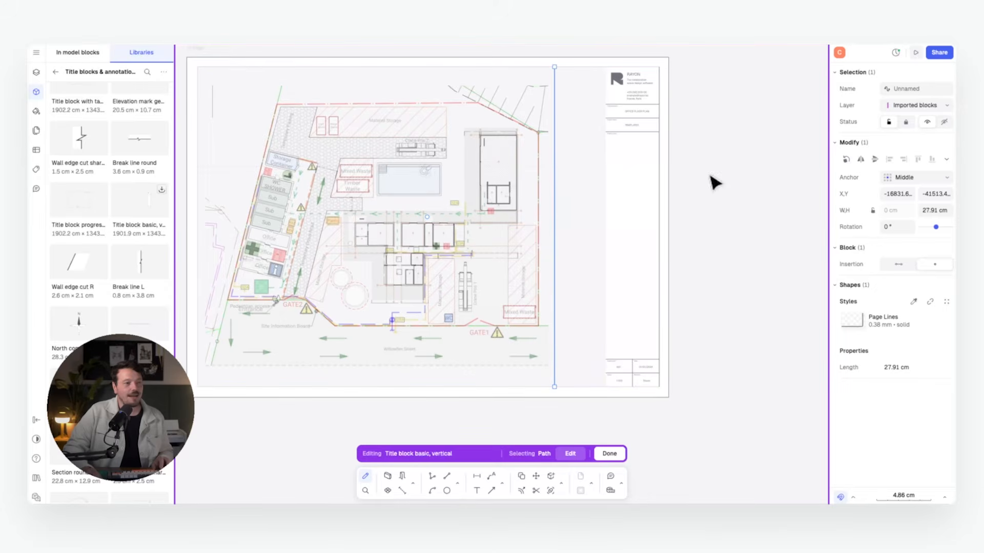
Stretch the title block's white background fill sideways to meet the moved divider line.
left_click(662, 210)
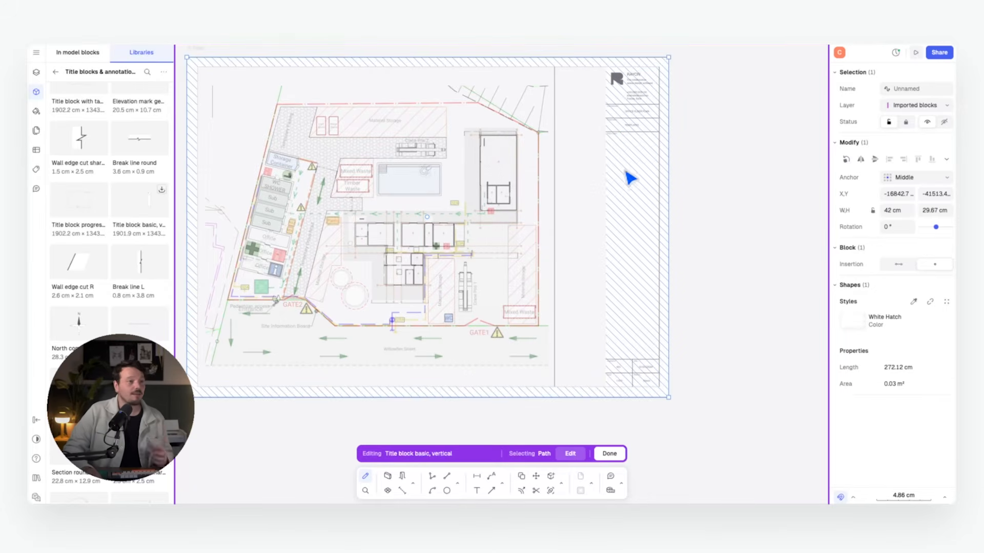
left_click(610, 73)
left_click_drag(610, 72, 558, 72)
left_click_drag(607, 388, 556, 388)
scroll(626, 402, "up", 5)
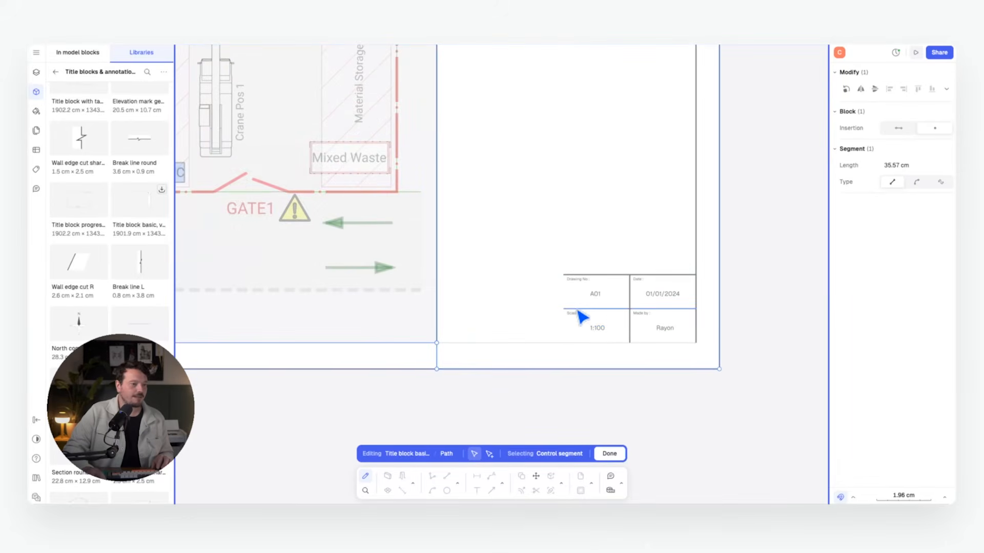
Extend the two horizontal lines of the drawing number and scale table to the moved divider line.
left_click(567, 309)
left_click_drag(563, 309, 449, 310)
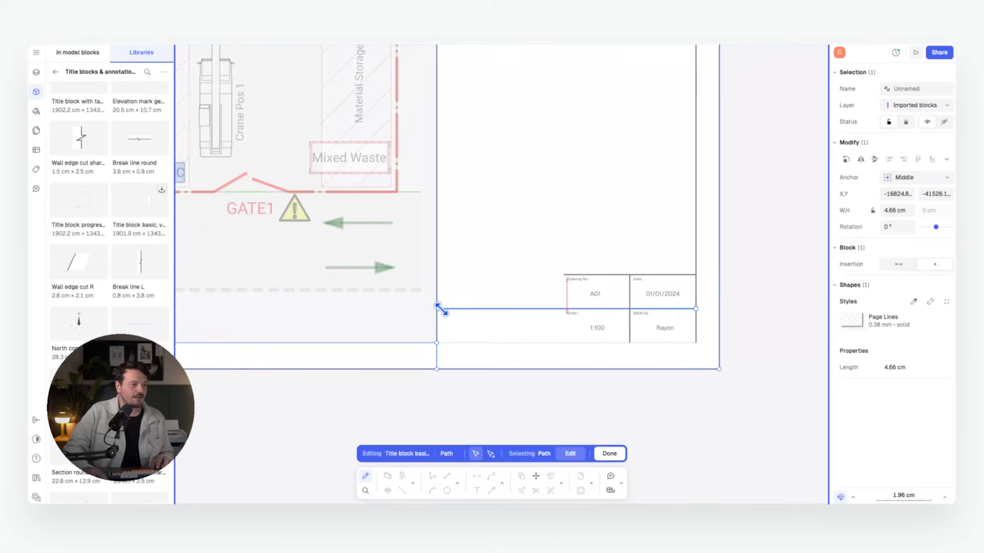
left_click(580, 274)
left_click_drag(566, 275, 440, 275)
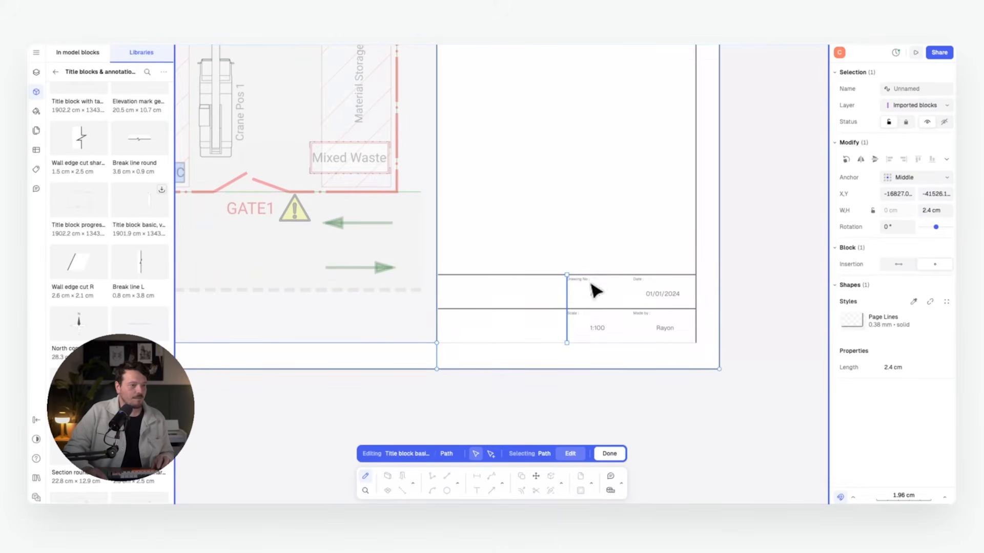
Move the drawing number and scale labels with their values into the widened left cells of the title block's bottom table.
left_click(590, 283)
left_click(579, 279)
left_click(597, 295, "shift")
left_click(573, 313, "shift")
left_click(597, 328, "shift")
mouse_move(597, 295)
left_mouse_down("shift")
mouse_move(496, 296)
mouse_move(478, 310)
mouse_move(487, 310)
left_mouse_up("shift")
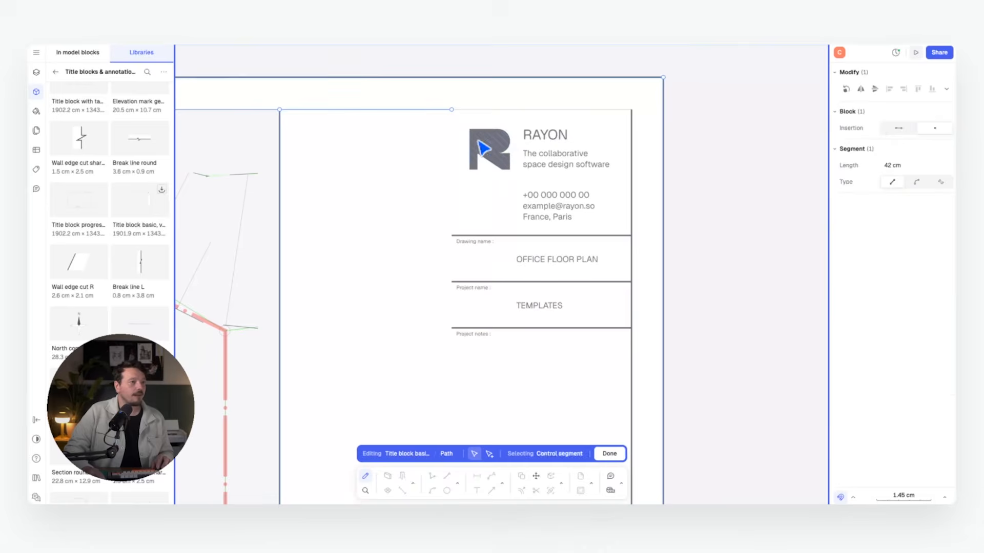
Move the logo, company name, tagline and contact details across to the left side of the title block's information column.
left_click(477, 141)
left_click(542, 138, "shift")
left_click(565, 165, "shift")
left_click(574, 201, "shift")
left_click_drag(575, 203, 400, 203)
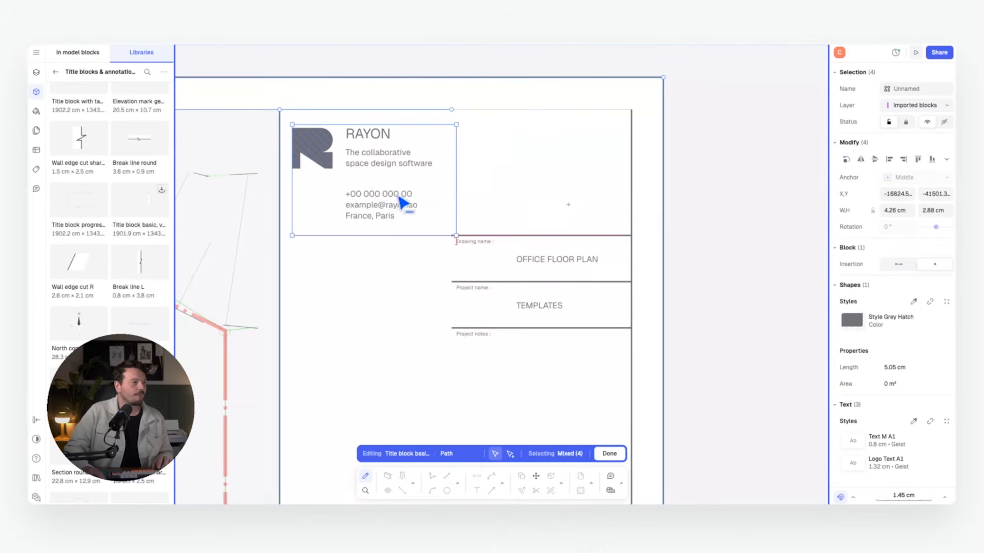
Move the drawing name, project name and project notes texts with their divider lines up beside the company details.
left_click(504, 237)
left_click(508, 282, "shift")
left_click(518, 328, "shift")
left_click_drag(476, 241, 472, 125, "shift")
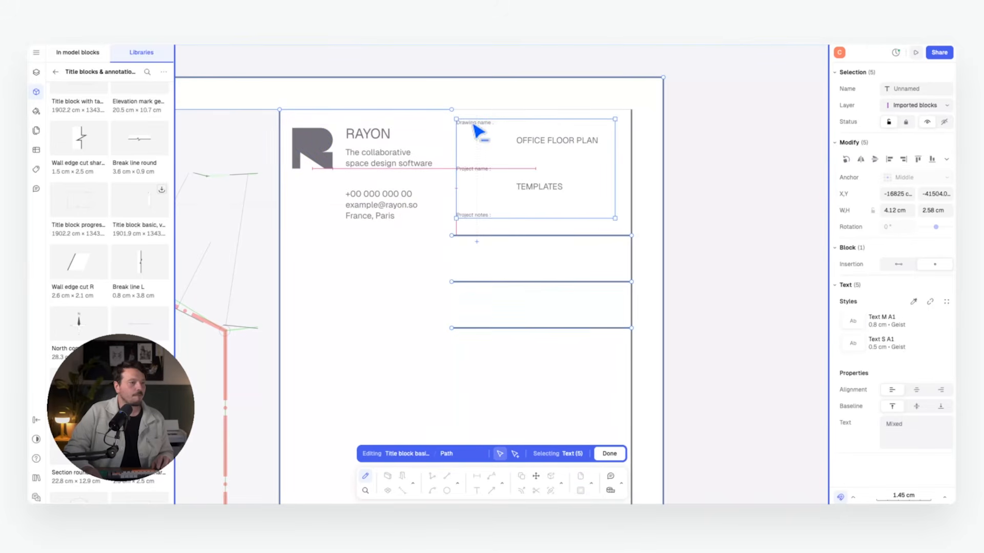
left_click(608, 248)
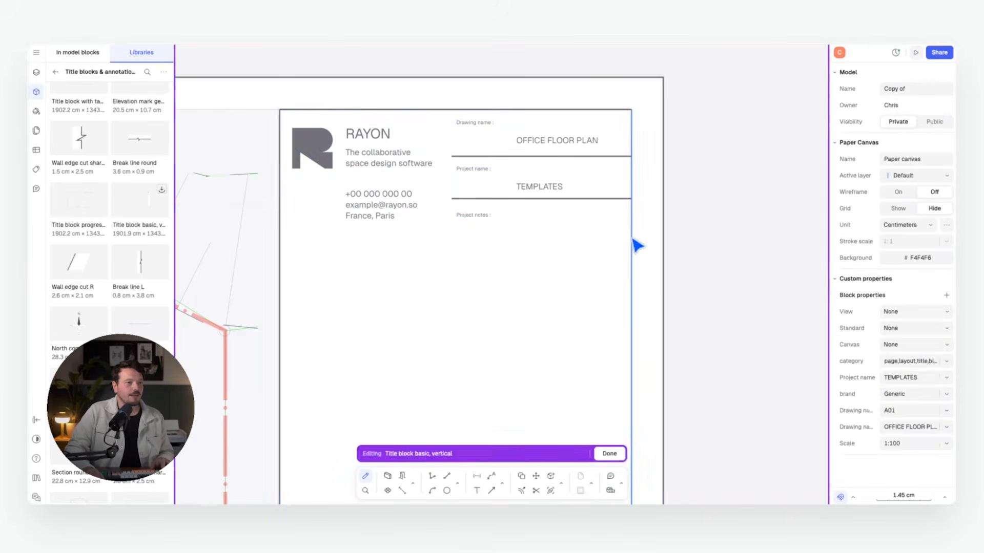
Draw a 9.12 cm horizontal line across the information column below the company and project details, matching the existing divider style.
key("l")
left_click(632, 234)
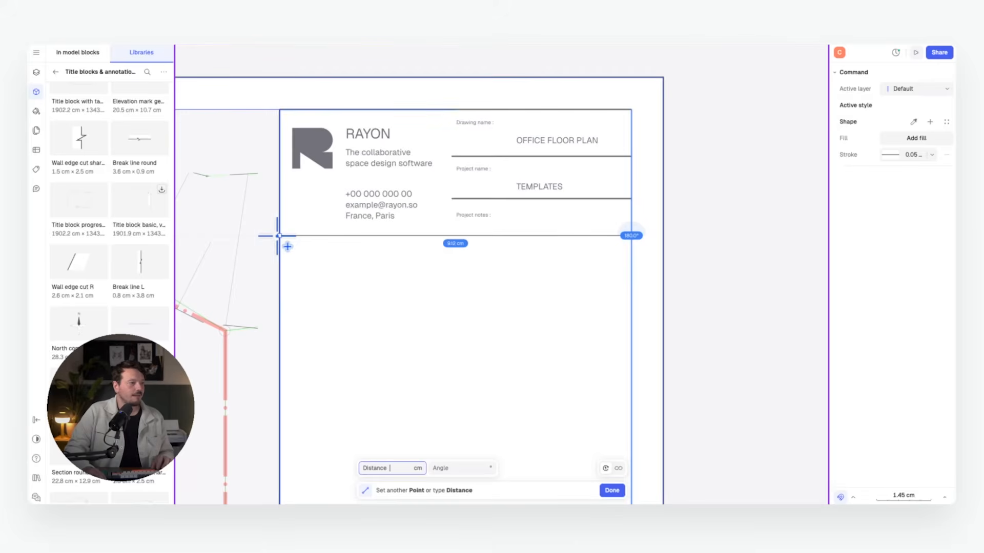
left_click(280, 236)
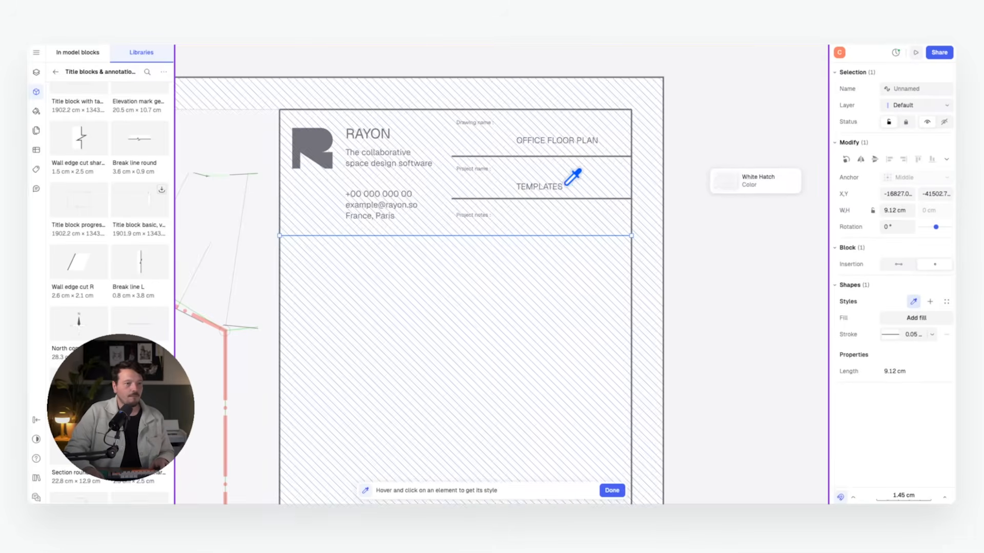
key("Escape")
left_click(711, 261)
Close the block library and add the heading text KEY near the top of the information column's empty area.
scroll(599, 192, "down", 10)
scroll(445, 163, "up", 1)
scroll(512, 241, "down", 1)
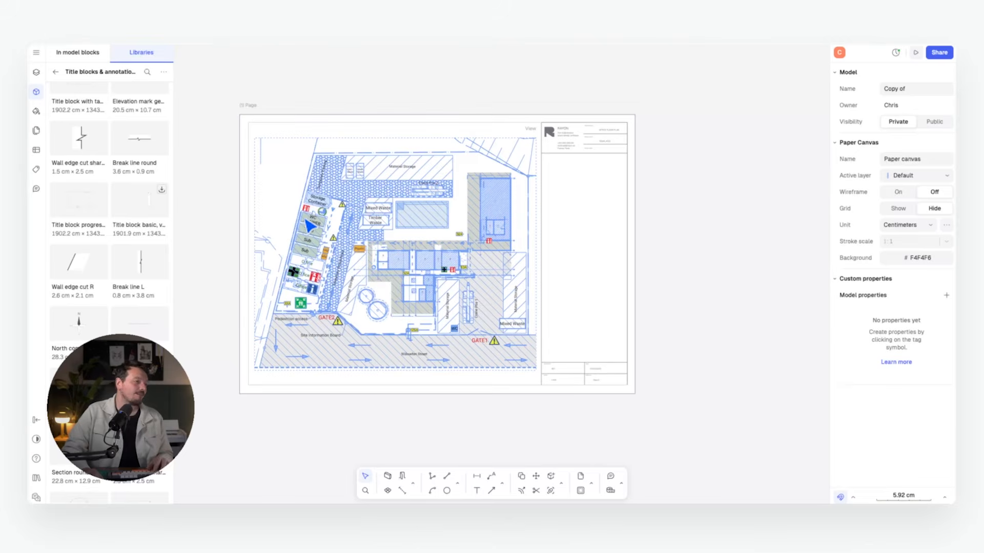
left_click(36, 92)
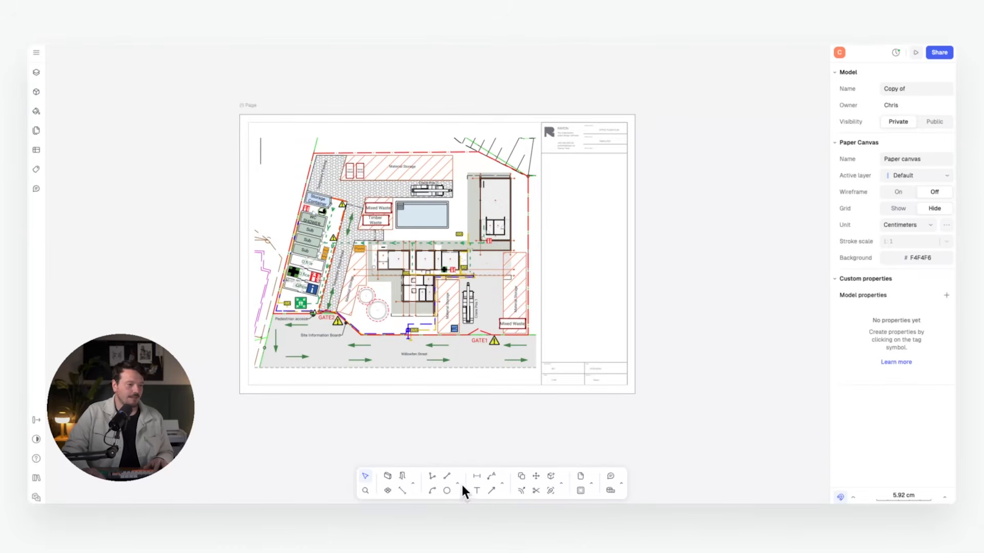
left_click(475, 486)
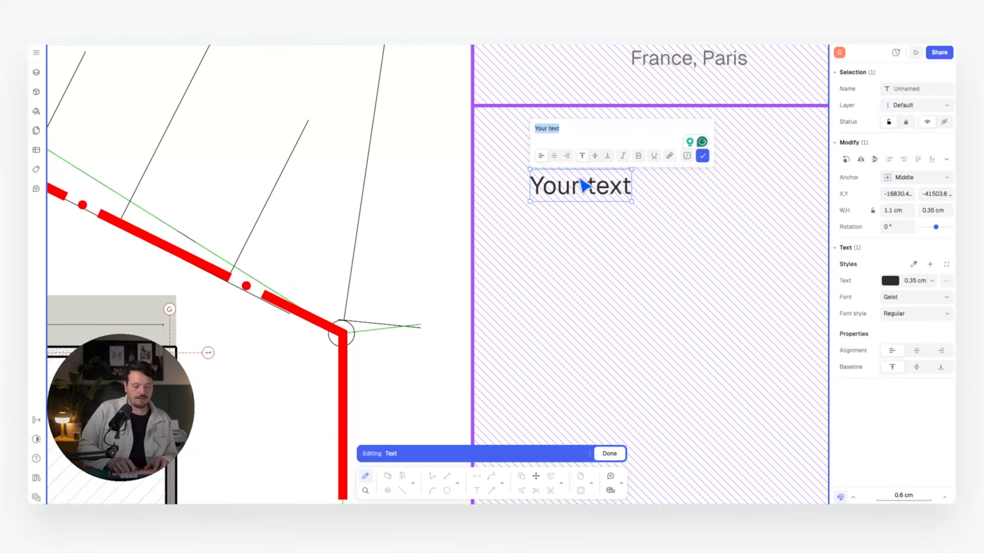
type("KEY")
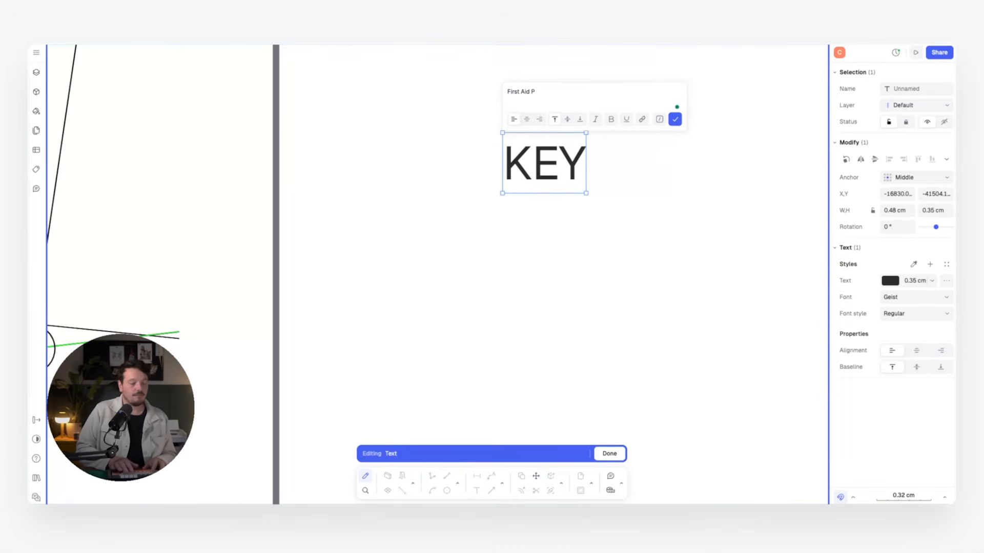
Copy the heading text below itself to create the key labels First Aid Point and Fire Extinguisher.
key("Return")
key("c")
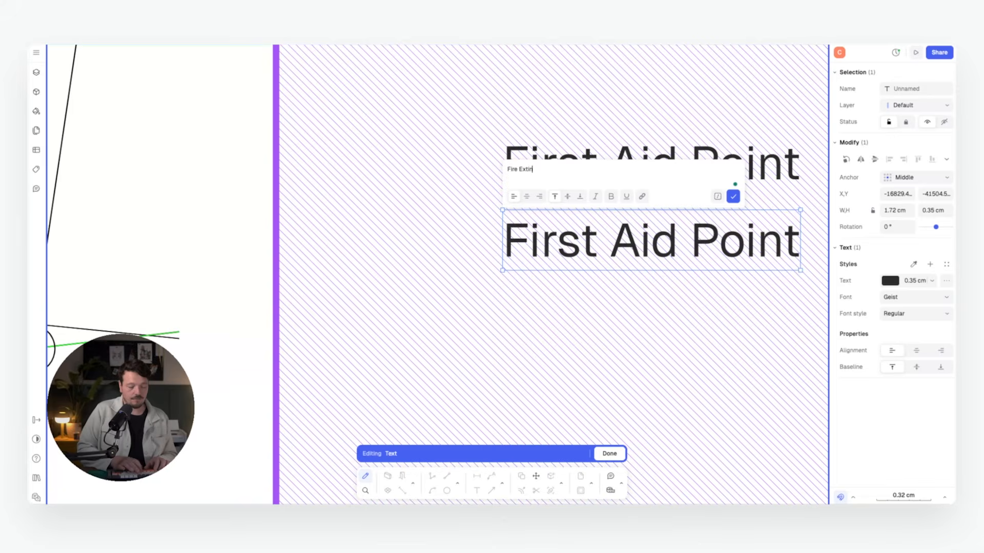
type("her")
key("Return")
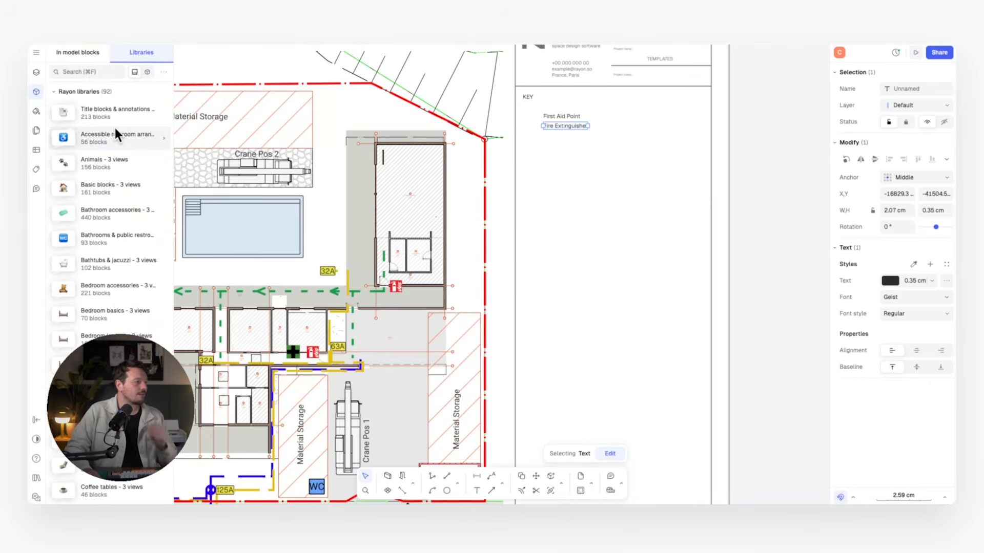
Insert the Extinguisher block from the Safety symbols library beside the Fire Extinguisher label and align the label with it.
scroll(117, 134, "down", 10)
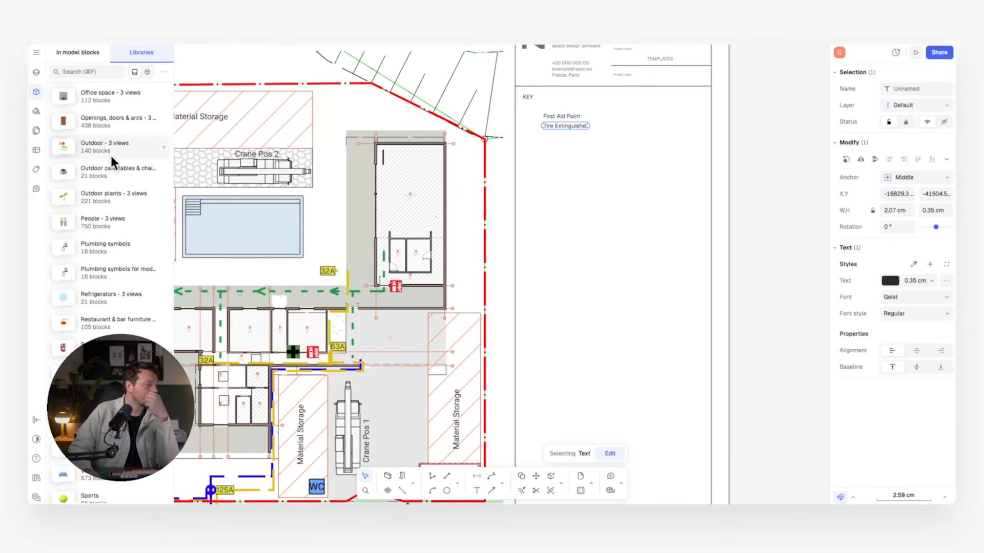
left_click(123, 347)
left_click_drag(82, 108, 570, 147)
scroll(560, 117, "up", 8)
left_click_drag(600, 265, 418, 188)
left_click_drag(518, 163, 517, 189)
Insert the green Pharmacy block above the extinguisher symbol and align the First Aid Point label with it.
scroll(112, 236, "down", 10)
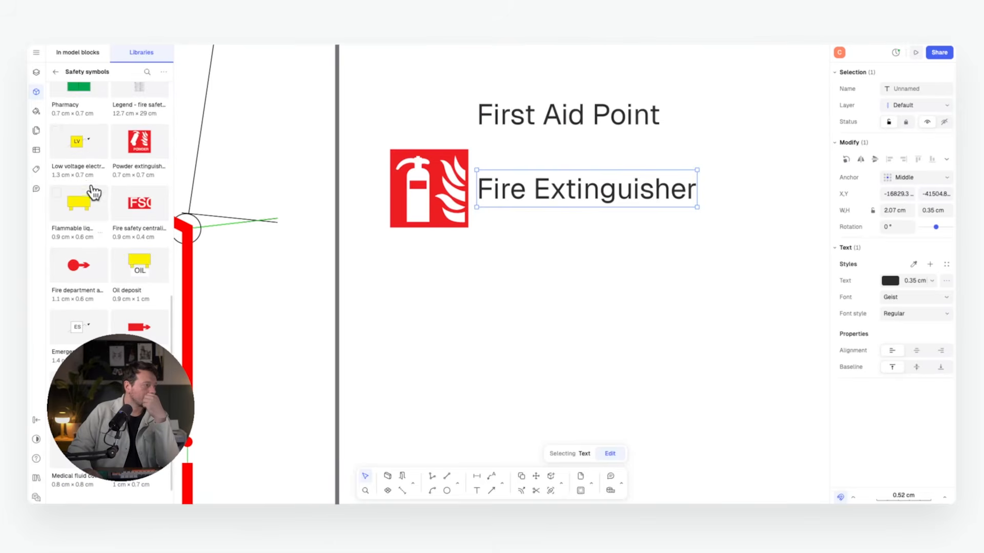
scroll(96, 208, "up", 1)
left_click_drag(78, 97, 441, 102)
left_click(533, 122)
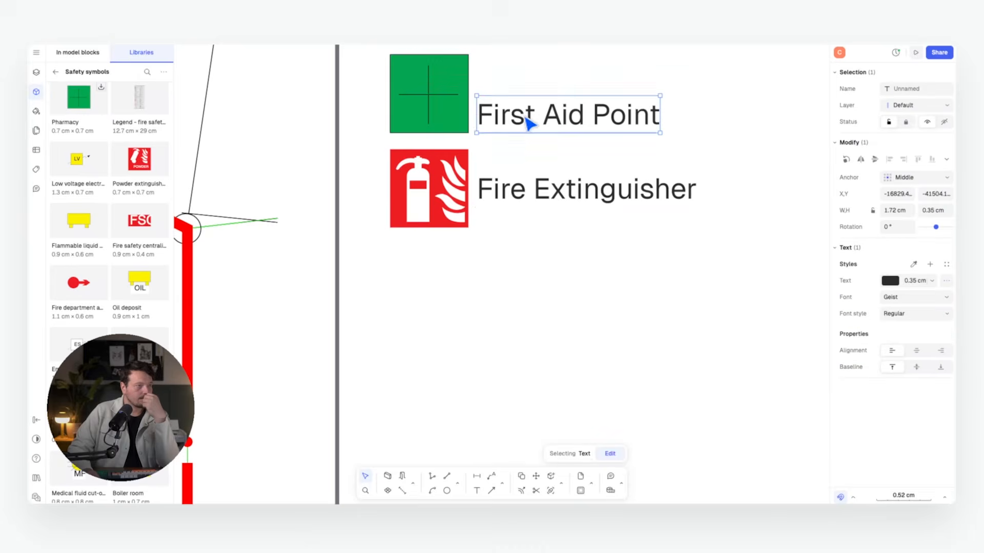
left_click_drag(534, 122, 532, 103)
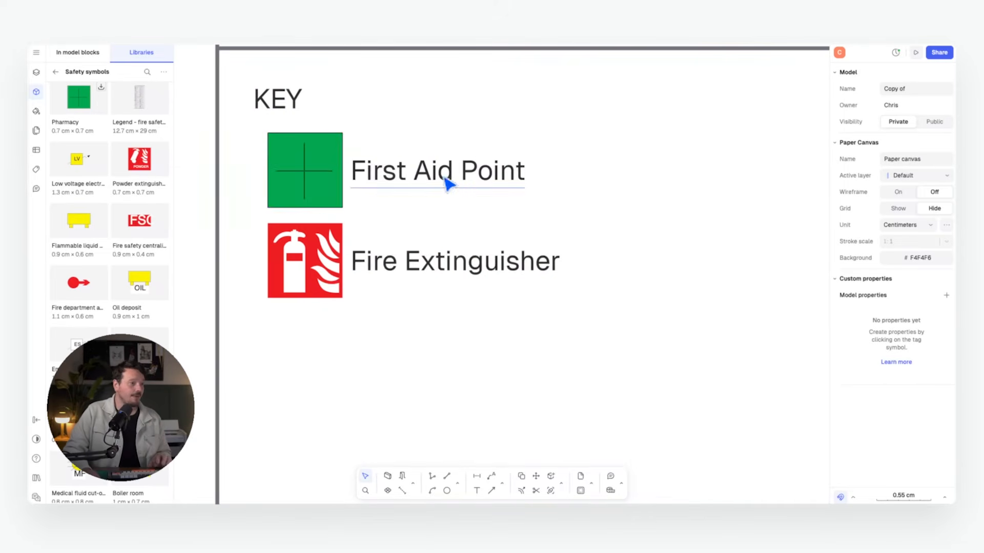
Move both symbols and their labels slightly down together, away from the KEY heading.
left_click(323, 169)
left_click(328, 259, "shift")
left_click(382, 262, "shift")
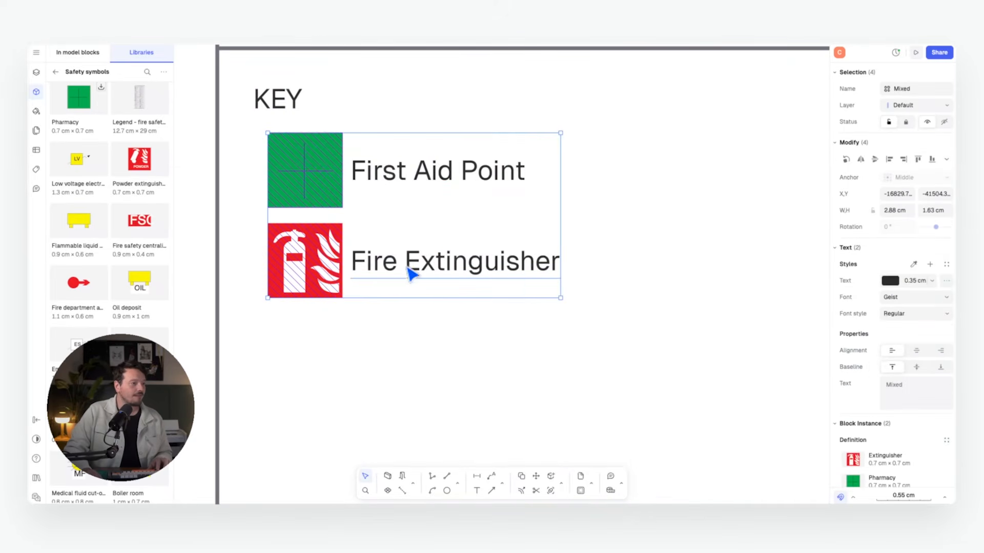
left_click_drag(410, 272, 411, 291)
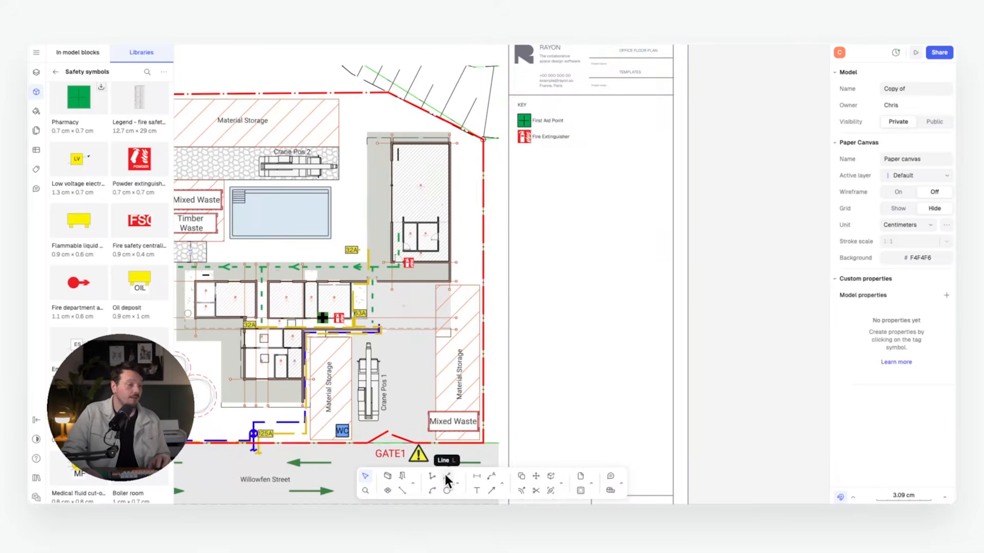
Draw a horizontal line about 1.24 cm long below the extinguisher entry and copy it downwards to make four evenly spaced lines.
left_click(447, 476)
scroll(461, 203, "up", 5)
left_click(461, 204)
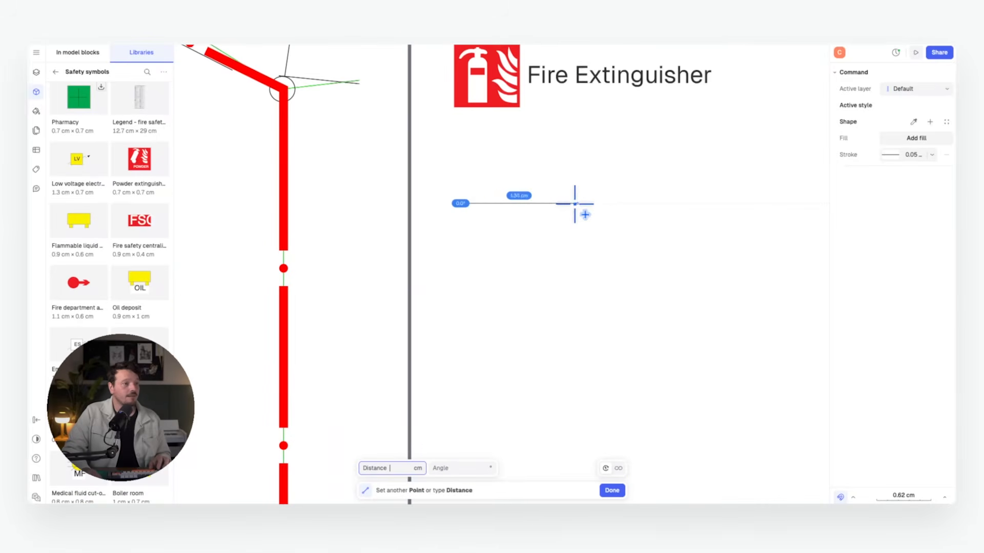
left_click(572, 203)
left_click(548, 202)
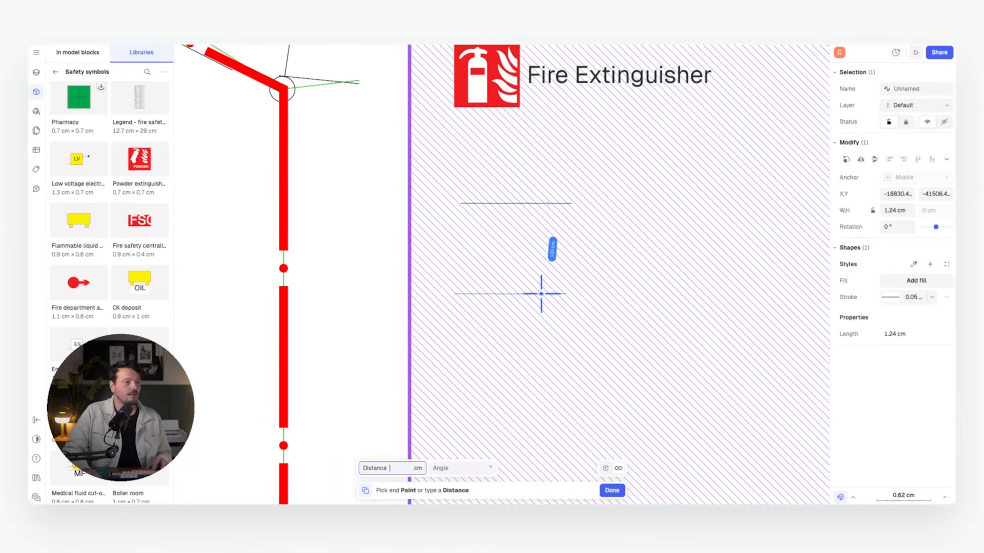
left_click(547, 287)
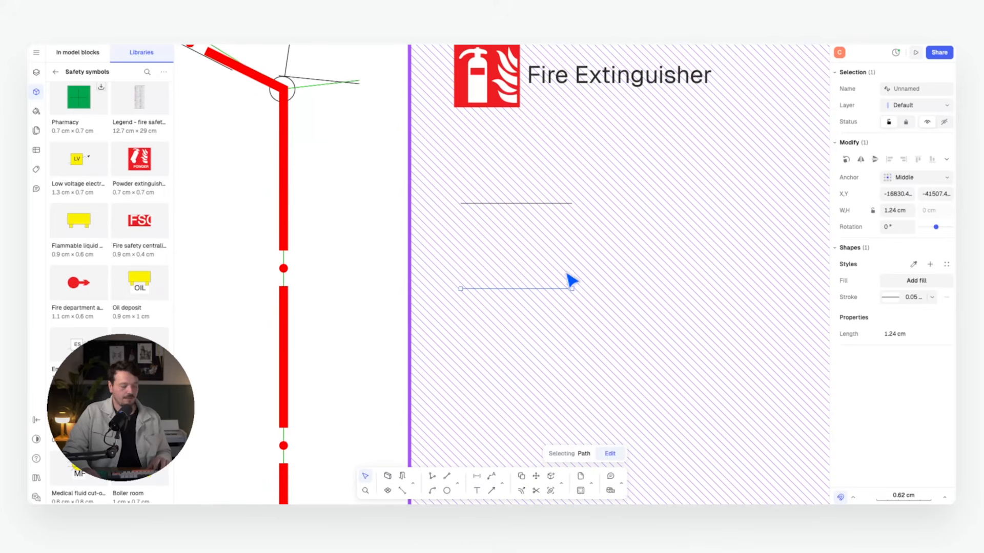
Match the four key lines' styles to the plan's red boundary, green pedestrian route, blue and yellow service lines.
scroll(569, 209, "down", 5)
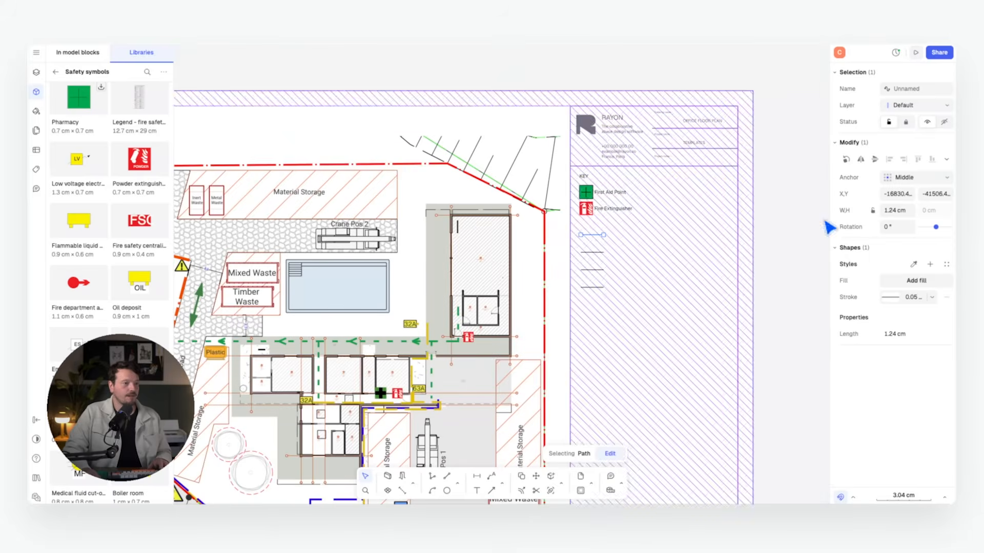
left_click(913, 264)
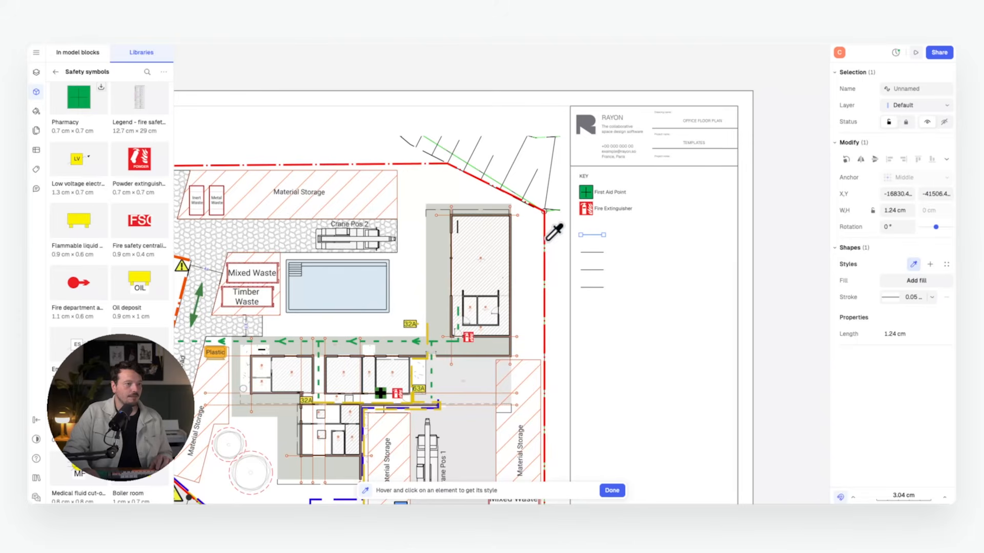
left_click(416, 163)
scroll(405, 220, "down", 4)
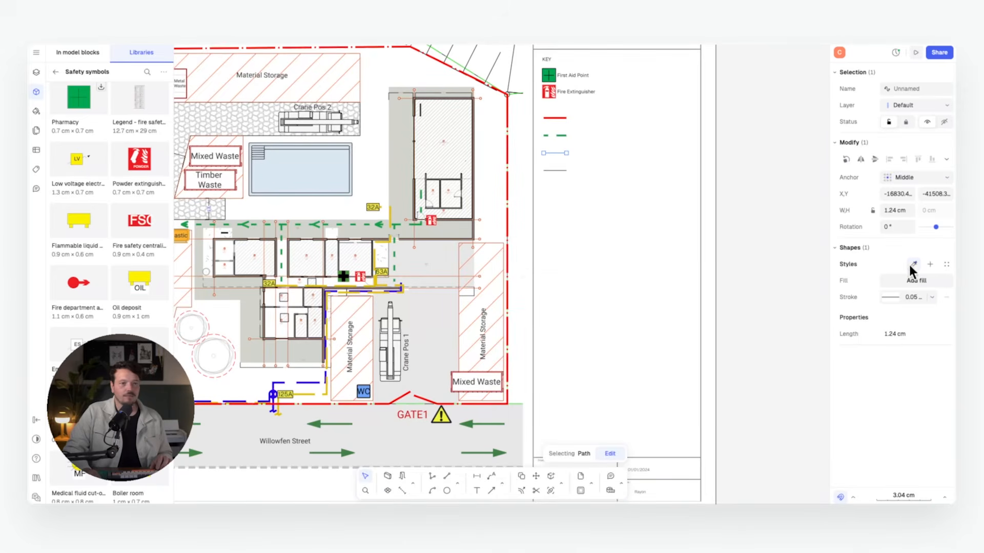
left_click(914, 264)
left_click(297, 379)
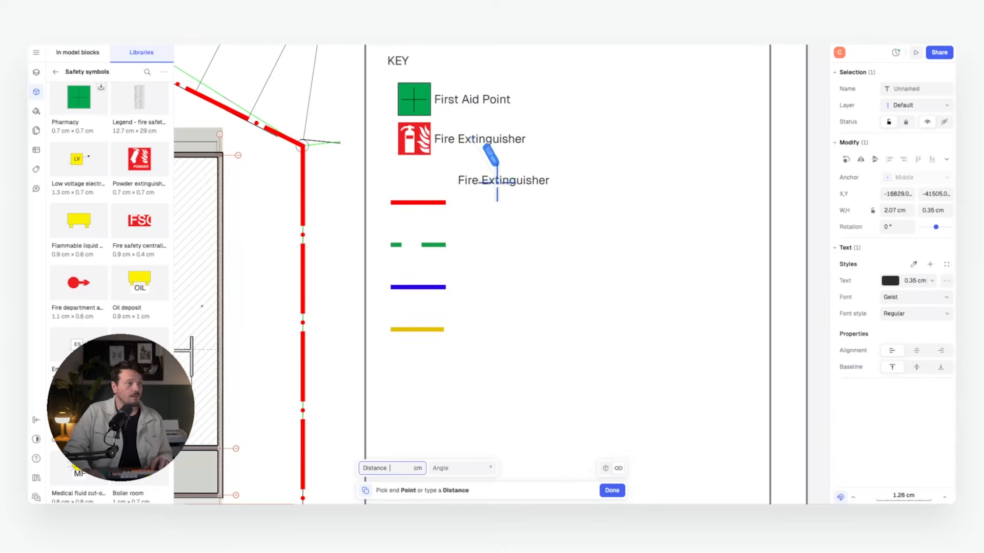
Copy the Fire Extinguisher label beside the red key line and change its text to "2m high secure fence".
left_click_drag(492, 191, 489, 206)
double_click(519, 205)
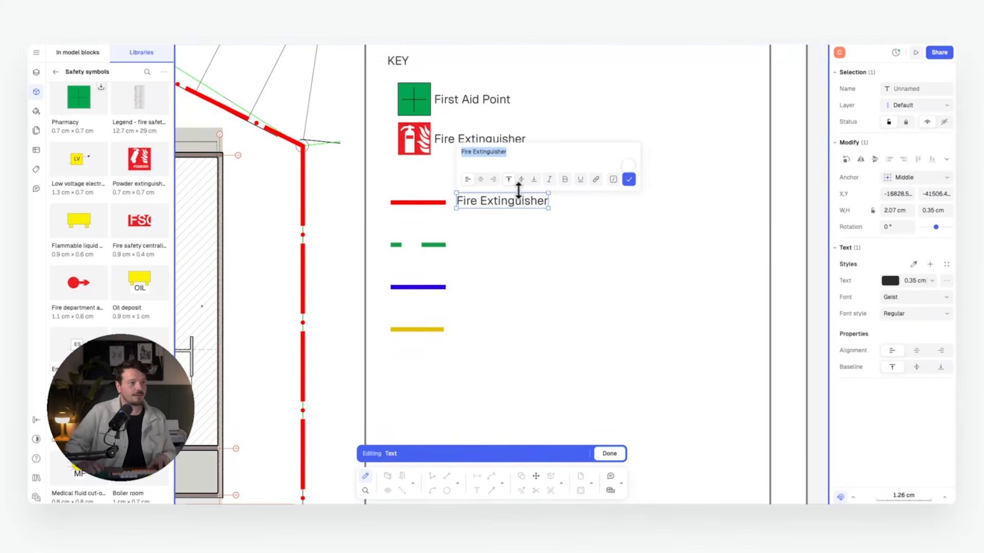
type("2m high secure f")
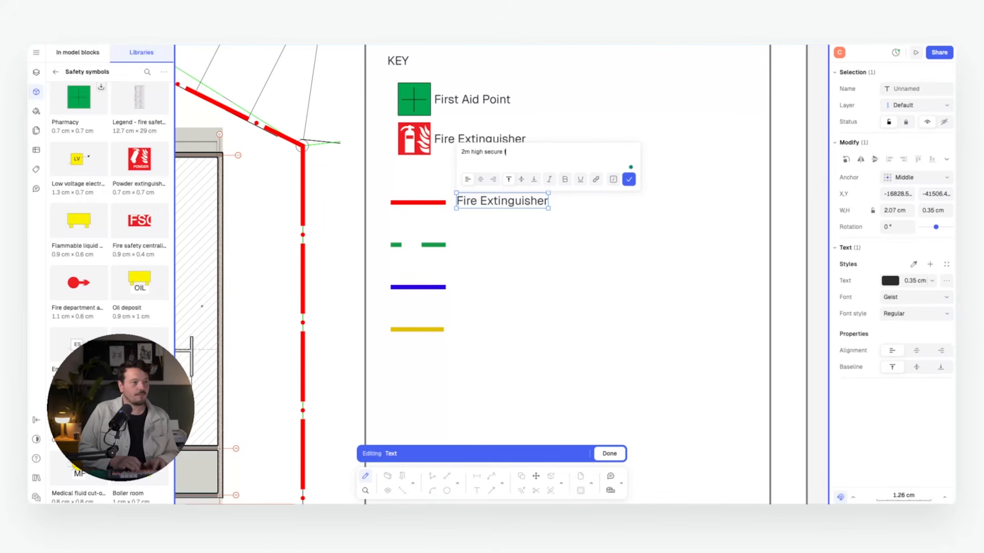
type("e")
Change the copied label beside the green dashed key line to "Safe pedestrian route".
type("s")
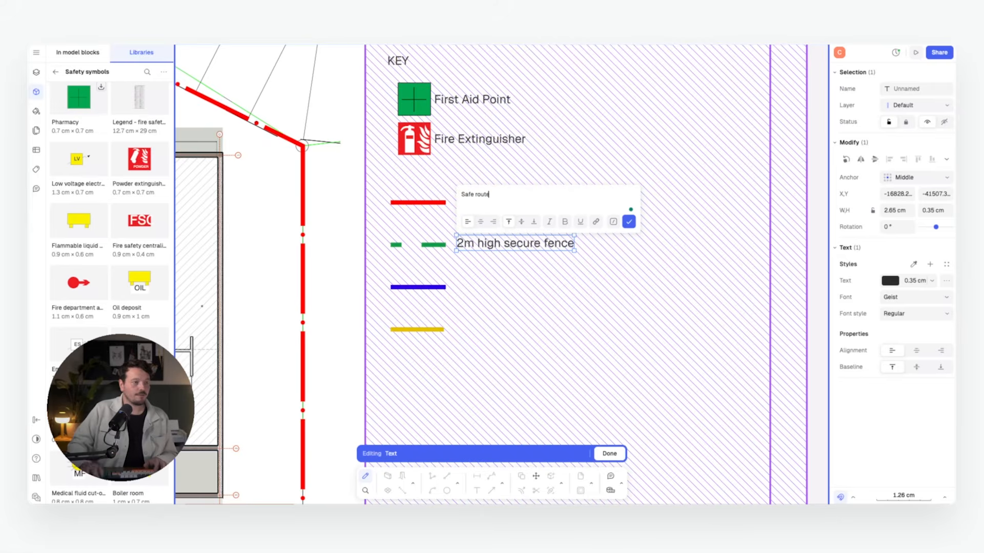
left_click(476, 195)
type("pedestra")
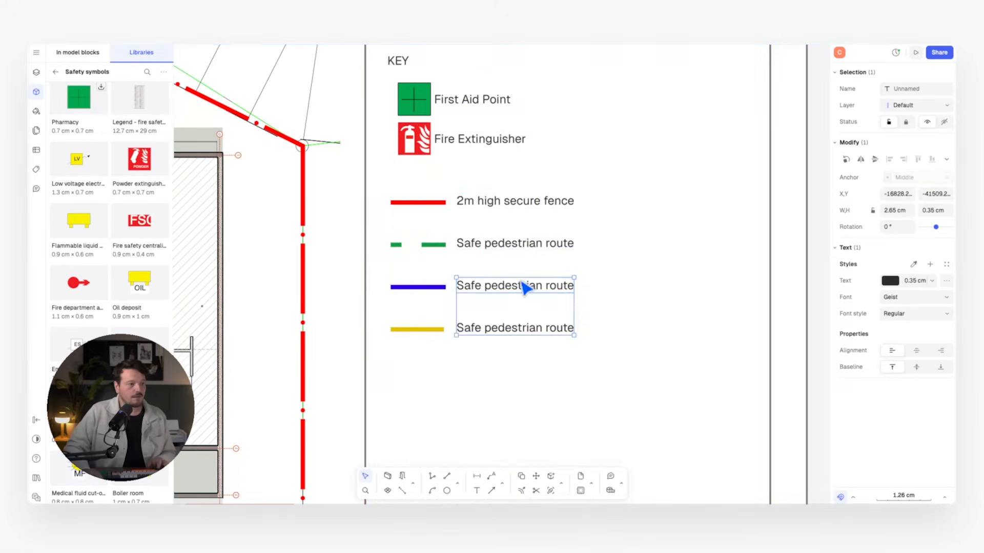
Replace the copied labels beside the blue and yellow key lines with texts beginning with "Temporary".
double_click(525, 286)
type("Tempor")
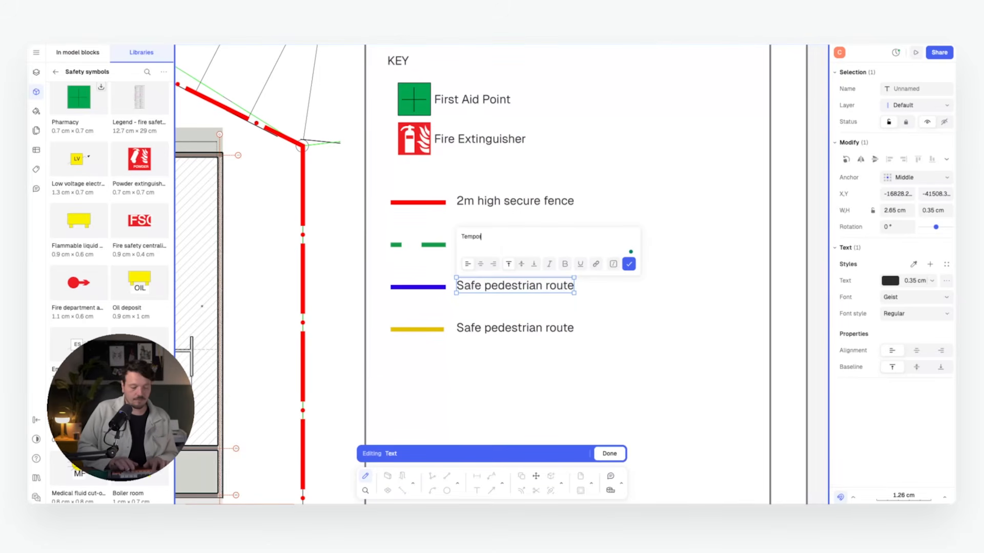
type("Temp")
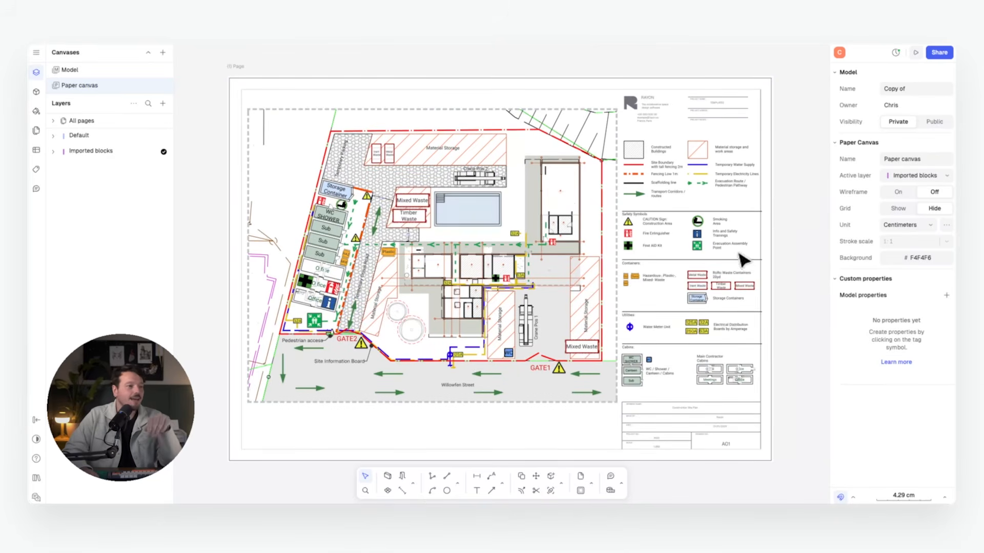
Examine the completed legend's line types, safety symbols, containers, utilities and cabins sections.
scroll(743, 262, "up", 5)
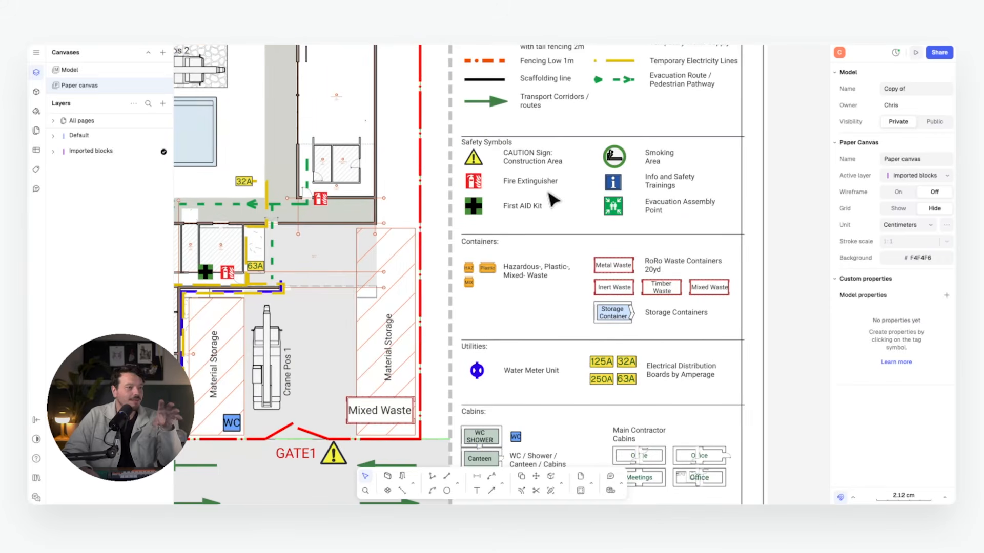
scroll(551, 199, "down", 2)
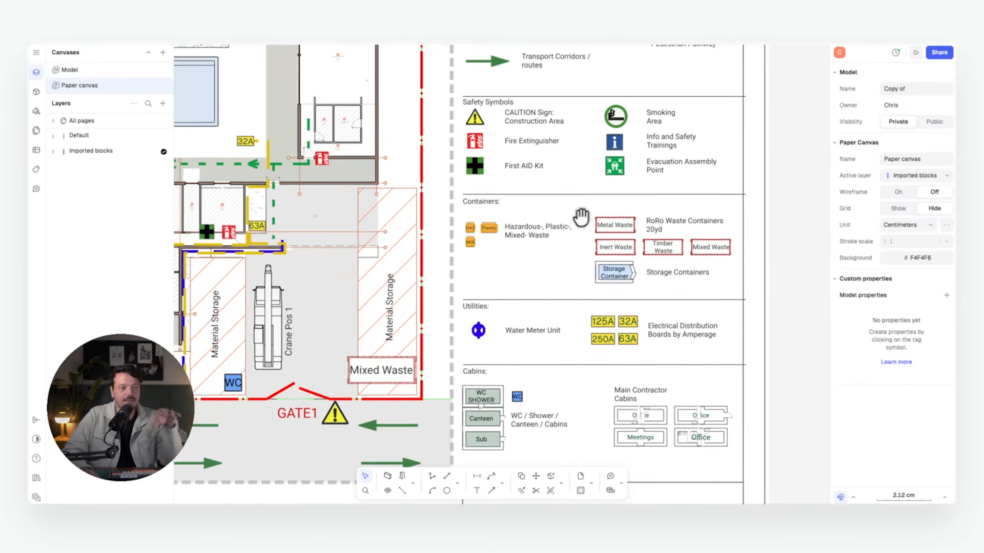
scroll(584, 221, "down", 2)
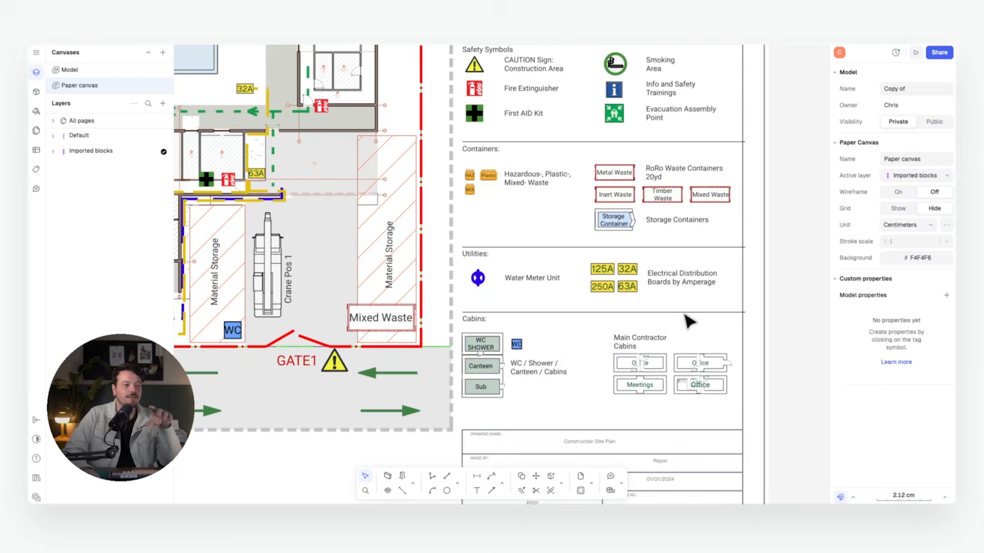
scroll(609, 354, "up", 10)
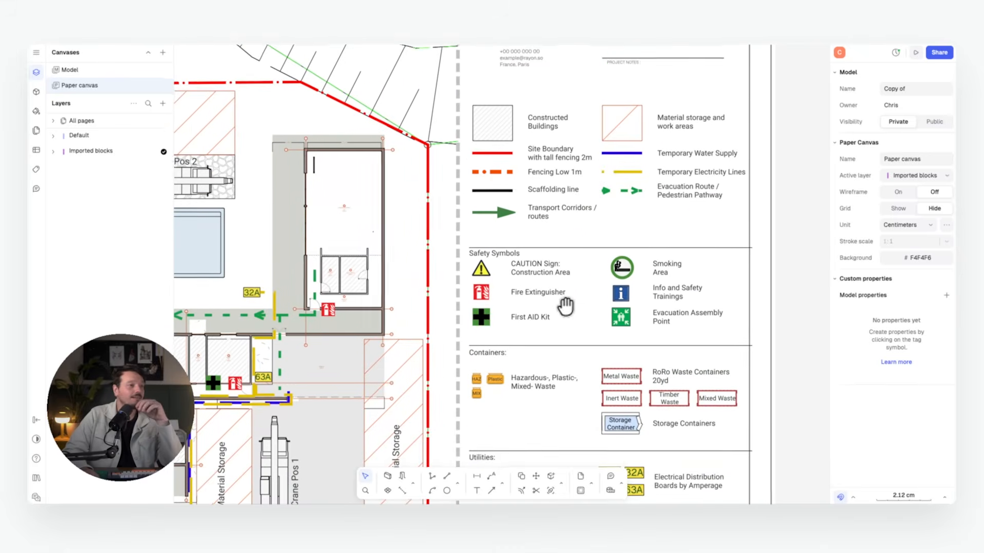
Examine the finished A3 sheet as a whole, including its site layout, legend and page frame.
scroll(594, 310, "up", 2)
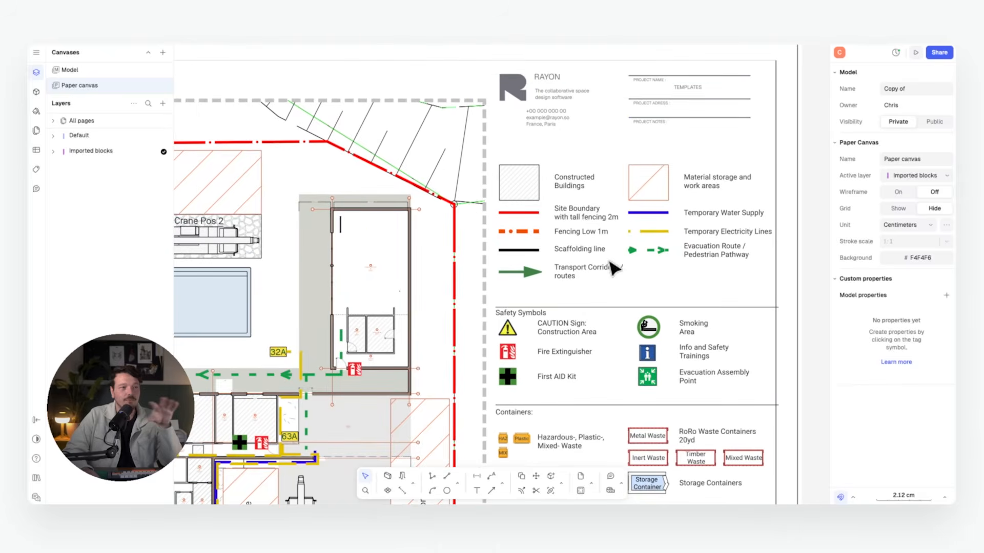
scroll(633, 244, "down", 1)
scroll(644, 241, "down", 10)
scroll(605, 251, "down", 1)
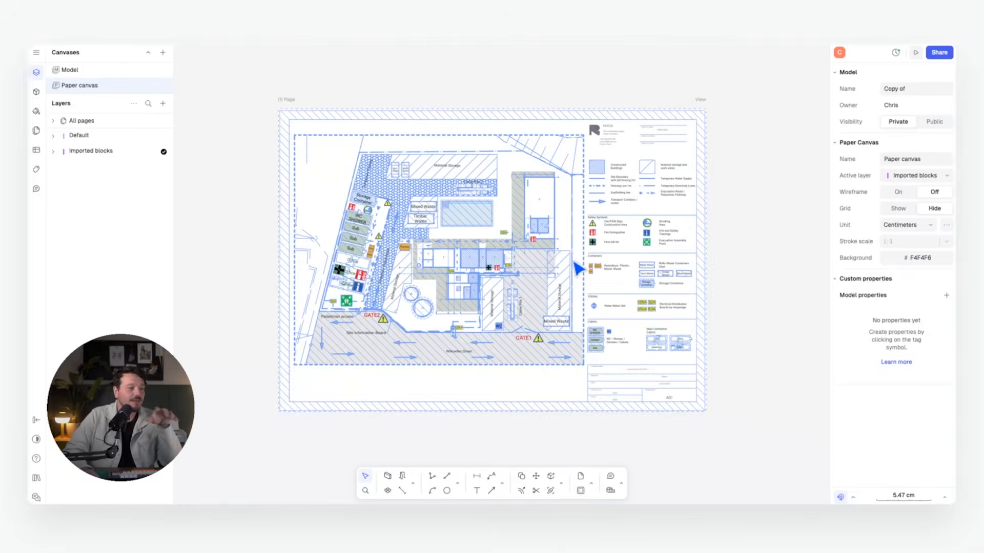
scroll(567, 261, "up", 2)
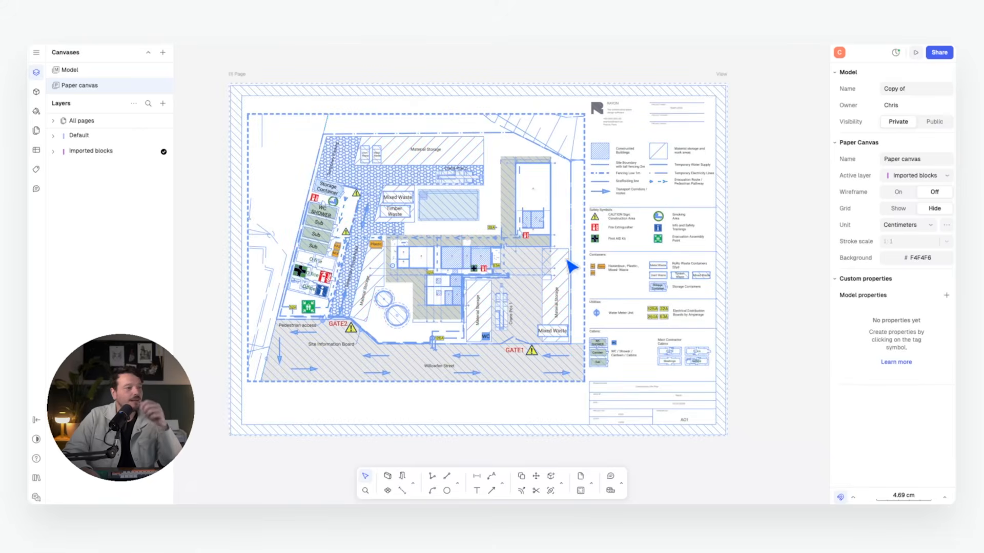
scroll(775, 303, "up", 1)
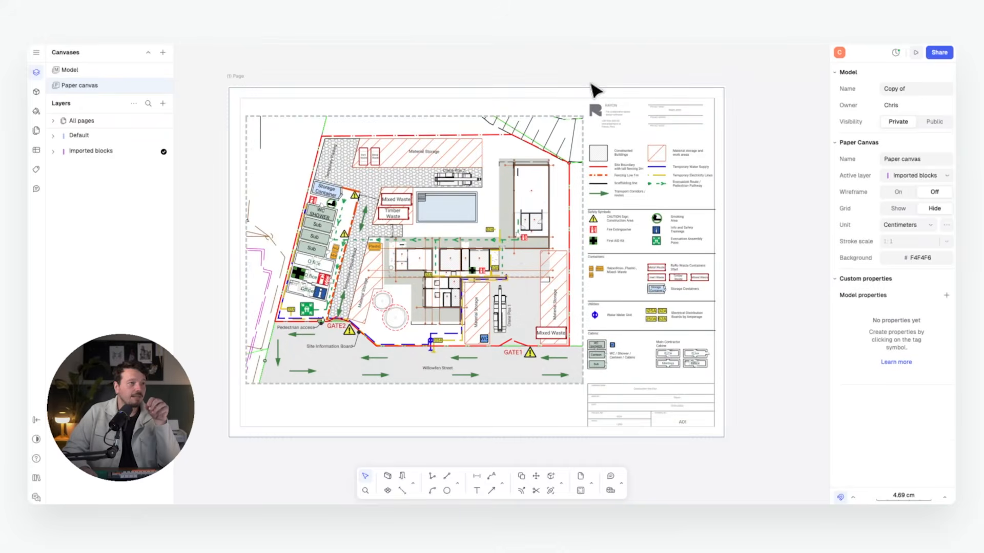
left_click(592, 87)
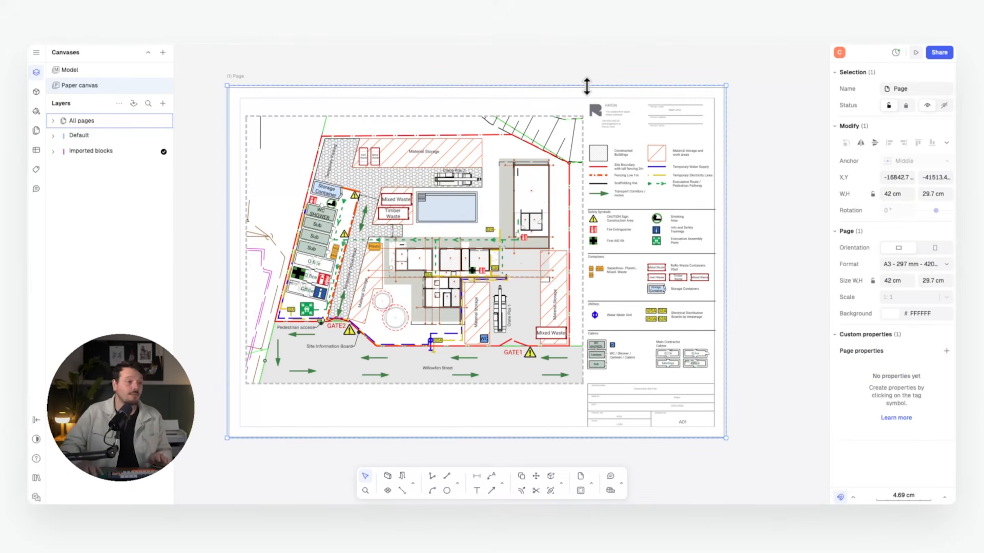
left_click(534, 73)
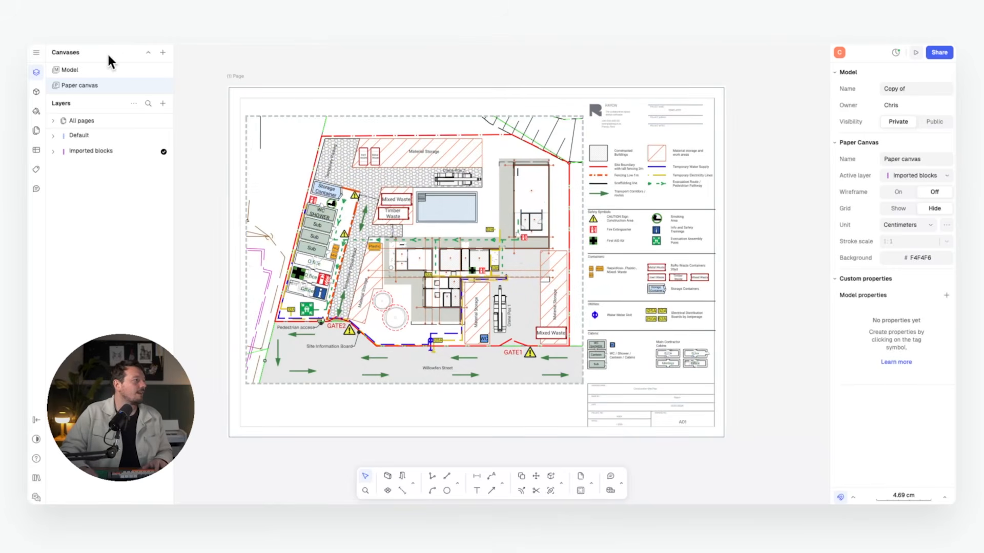
Start a PDF export of the paper canvas page and name it "Construction Management Plan".
left_click(35, 52)
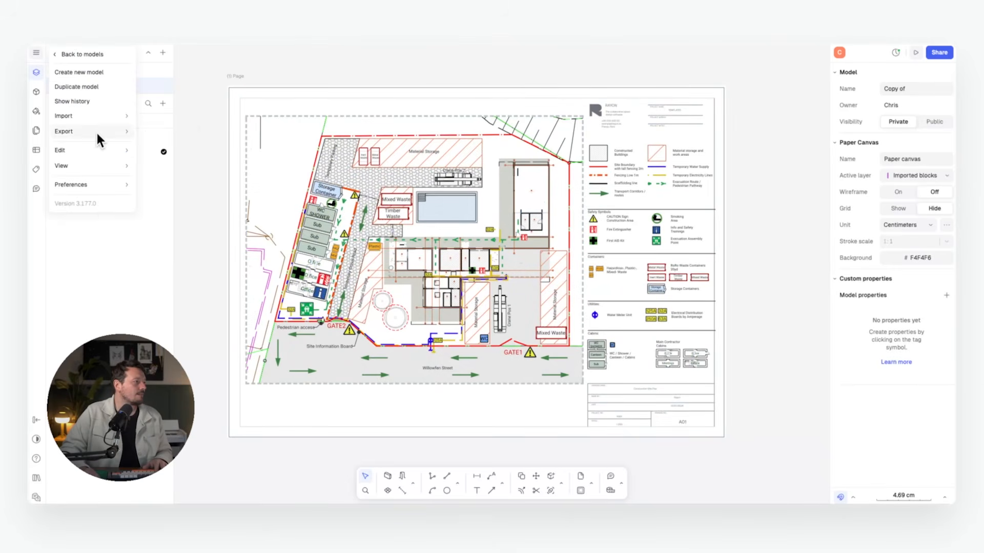
mouse_move(85, 133)
mouse_move(149, 134)
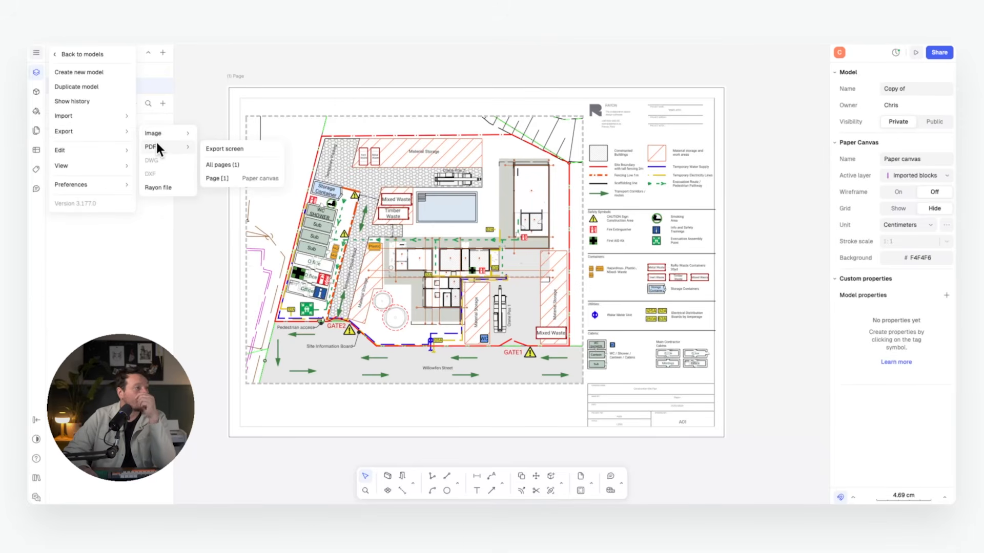
left_click(240, 176)
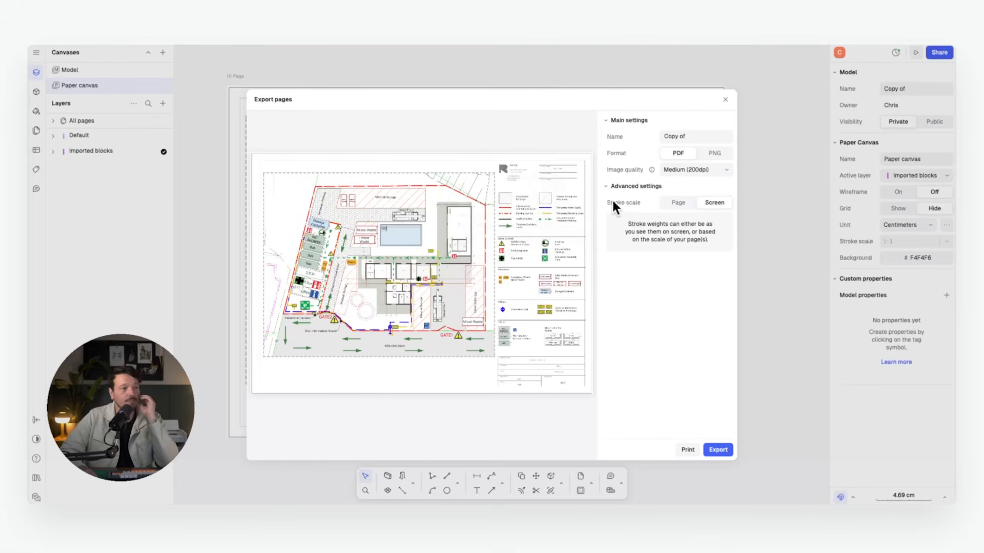
left_click(684, 135)
type("Construction Management Pla")
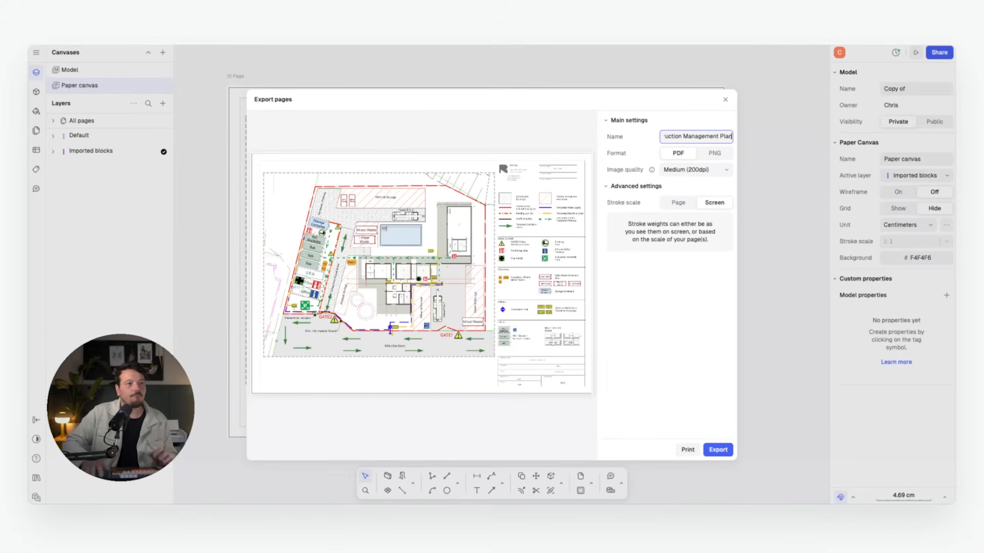
Set the export's image quality to High (300dpi) and save the PDF to the Desktop.
left_click(703, 168)
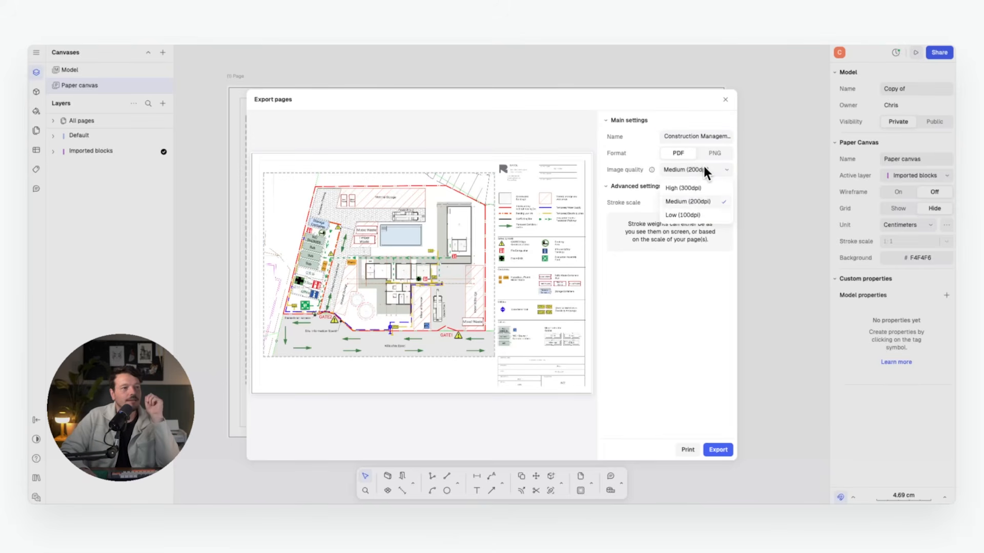
left_click(701, 188)
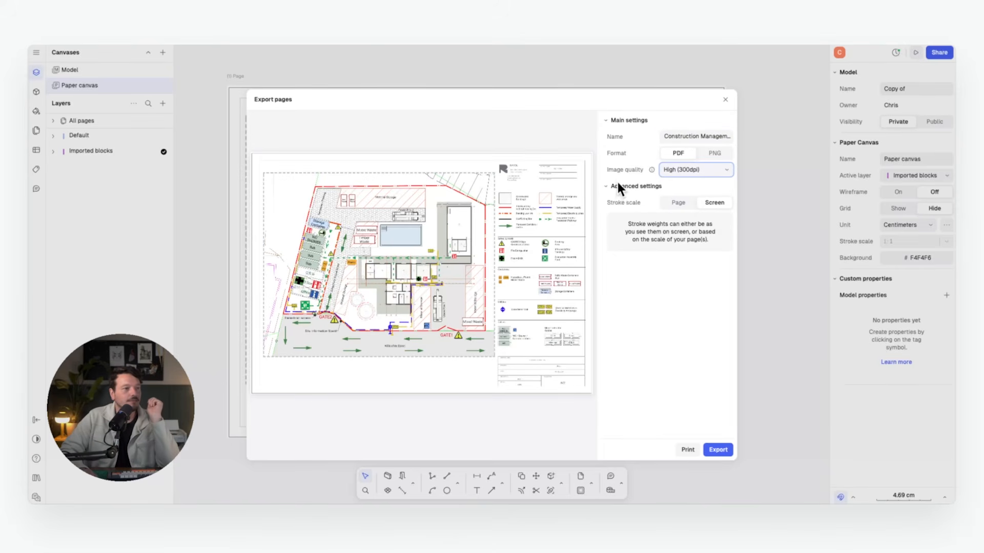
left_click(686, 204)
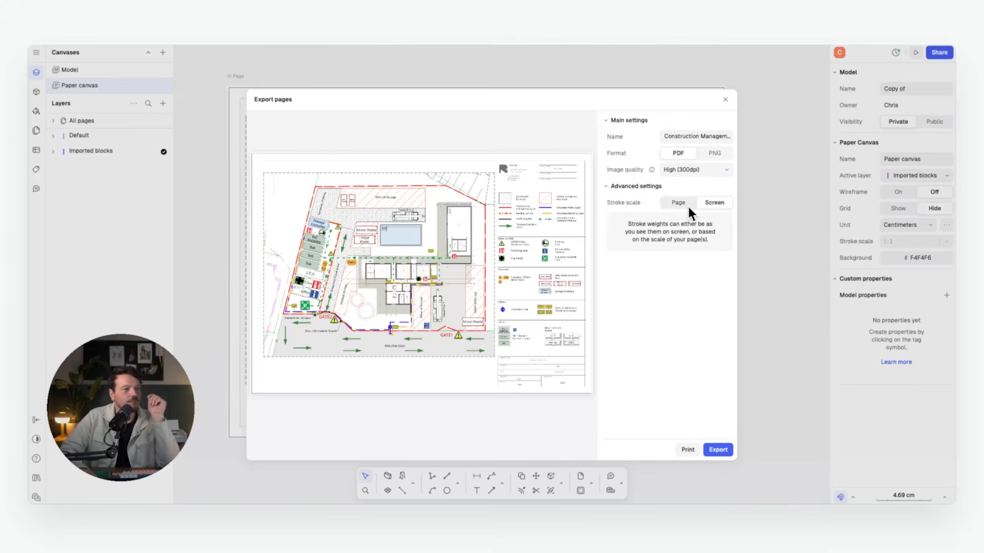
left_click(718, 449)
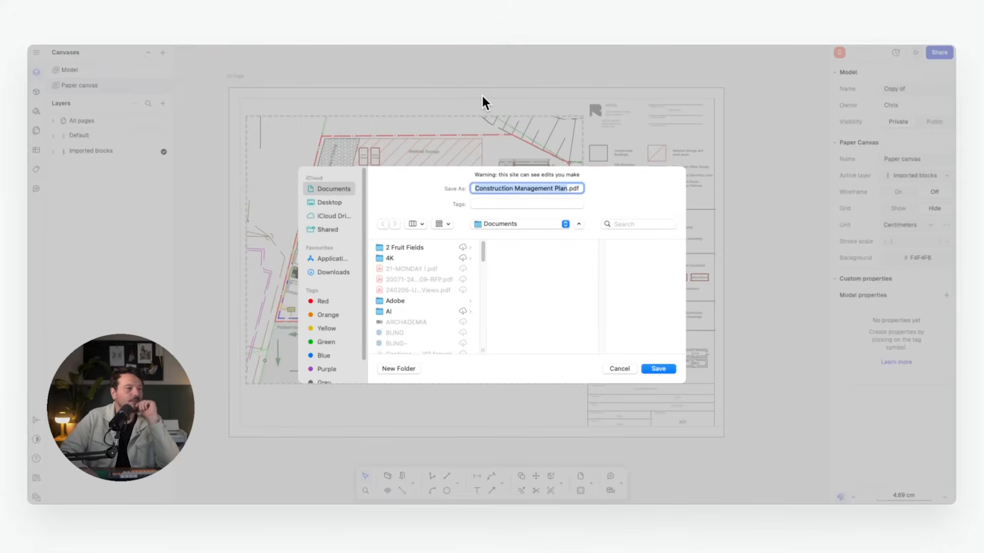
left_click(332, 202)
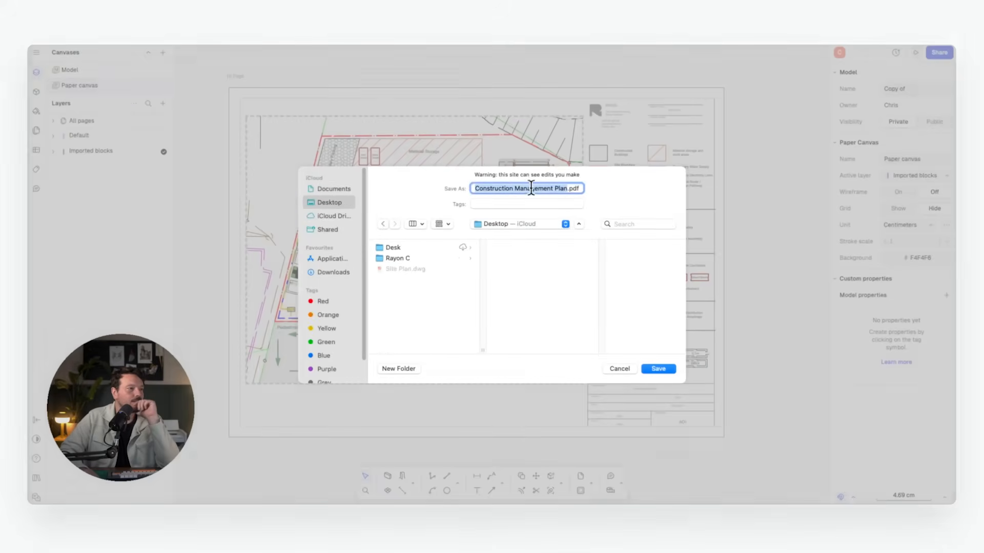
left_click(660, 368)
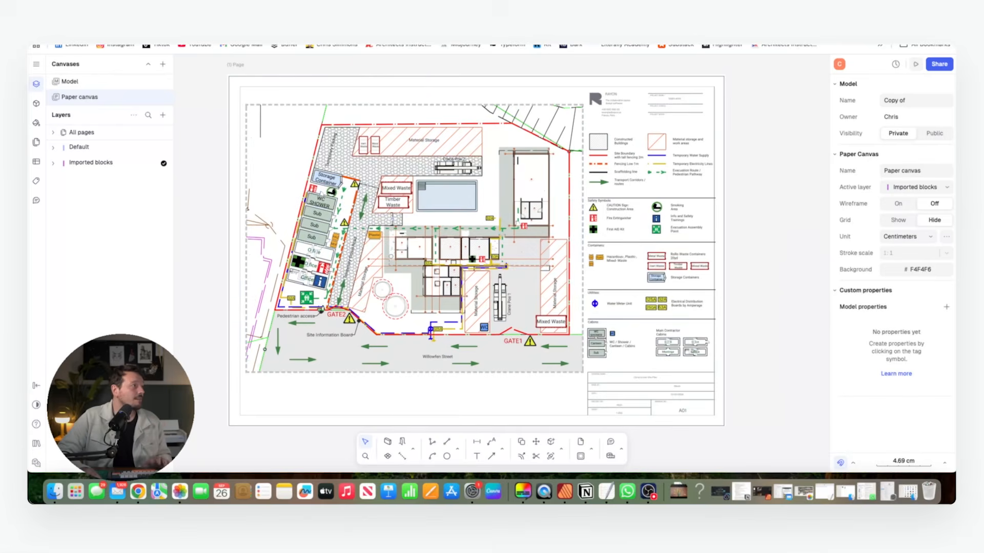
Switch to the desktop, open Construction Management Plan.pdf in Preview and inspect the exported sheet.
key("super+m")
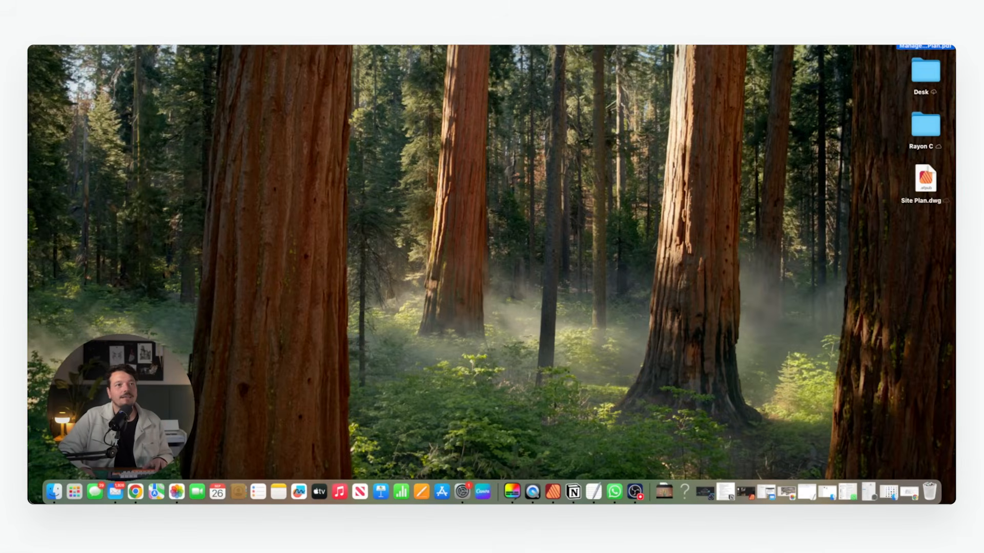
right_click(924, 47)
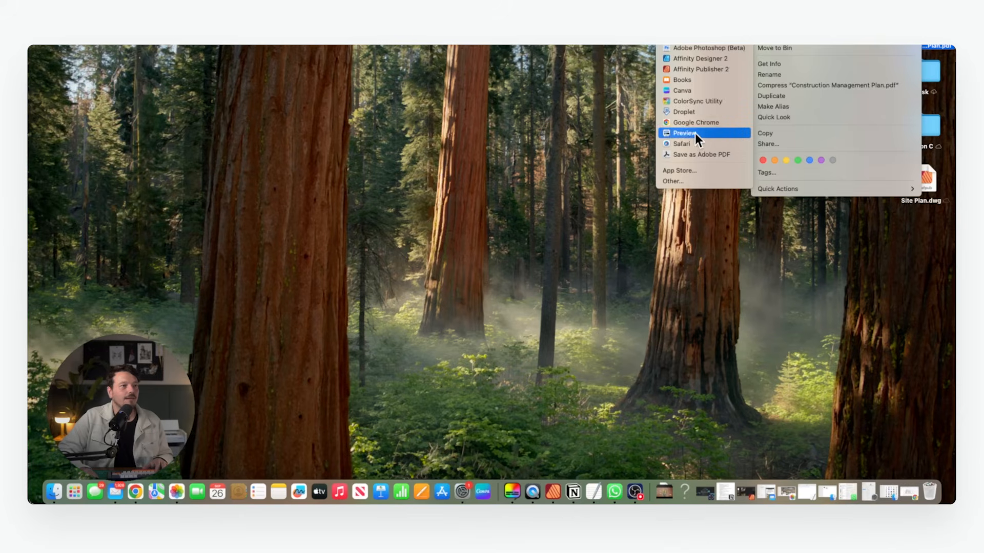
left_click(696, 135)
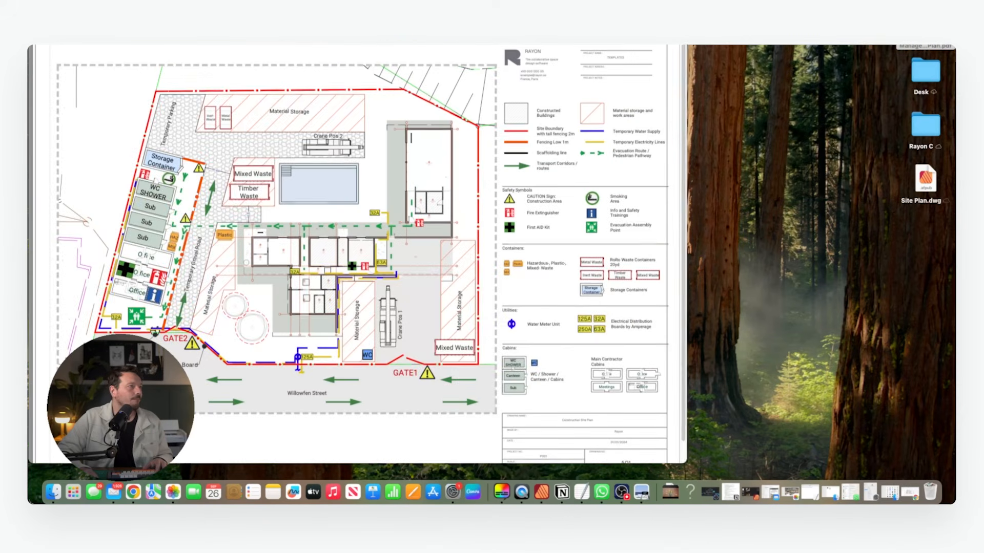
scroll(389, 179, "up", 2)
scroll(389, 176, "down", 3, "ctrl")
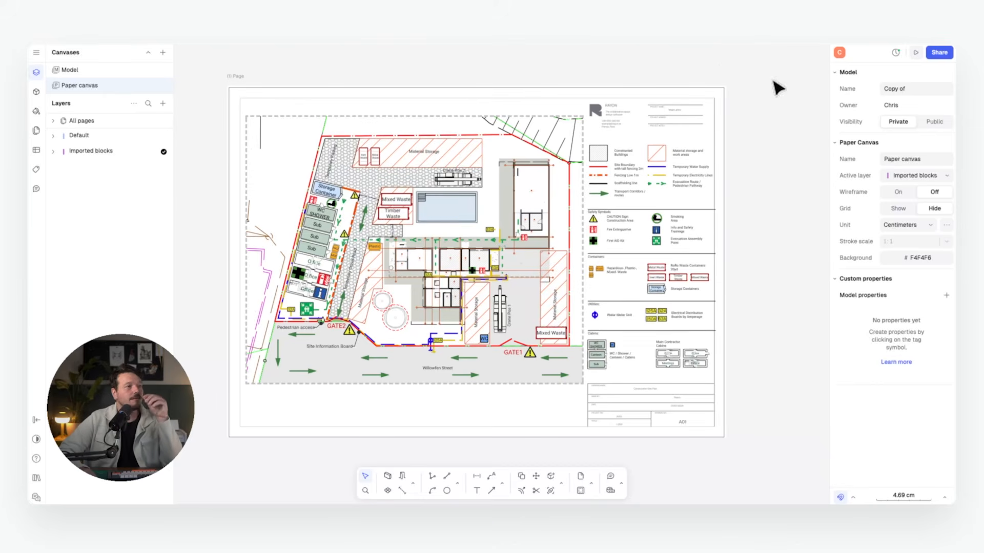
Examine the model's sharing access options, including inviting others by email and the roles available to them.
left_click(940, 53)
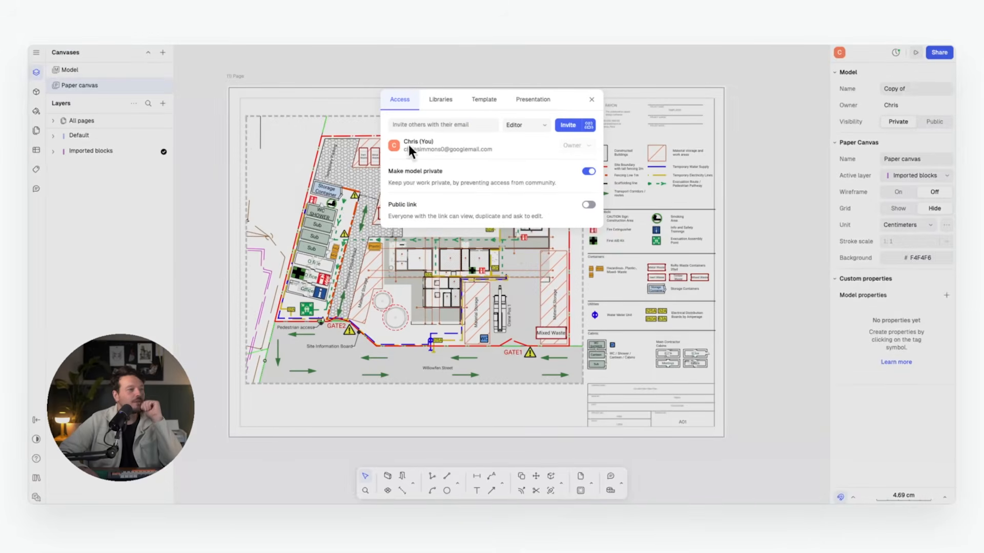
left_click(422, 122)
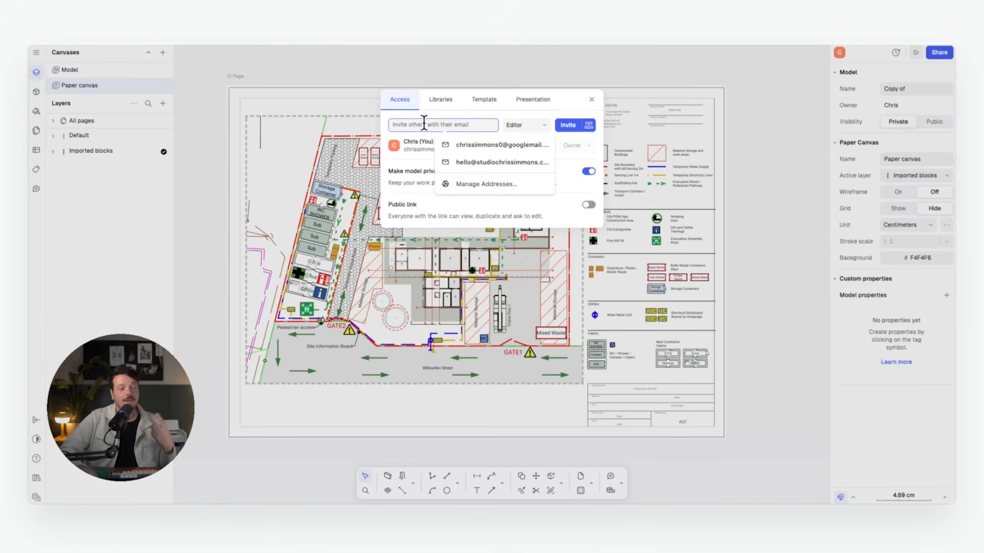
left_click(555, 189)
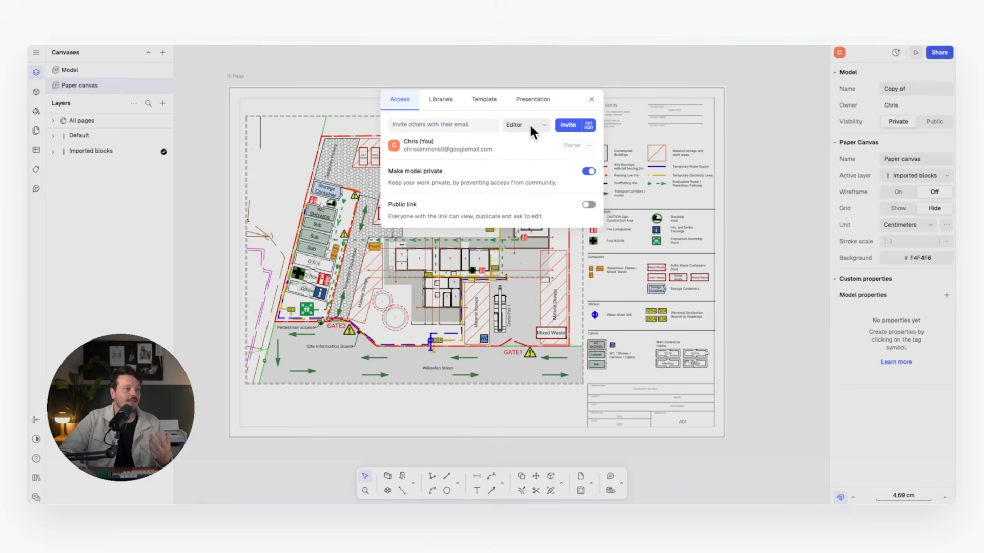
left_click(529, 128)
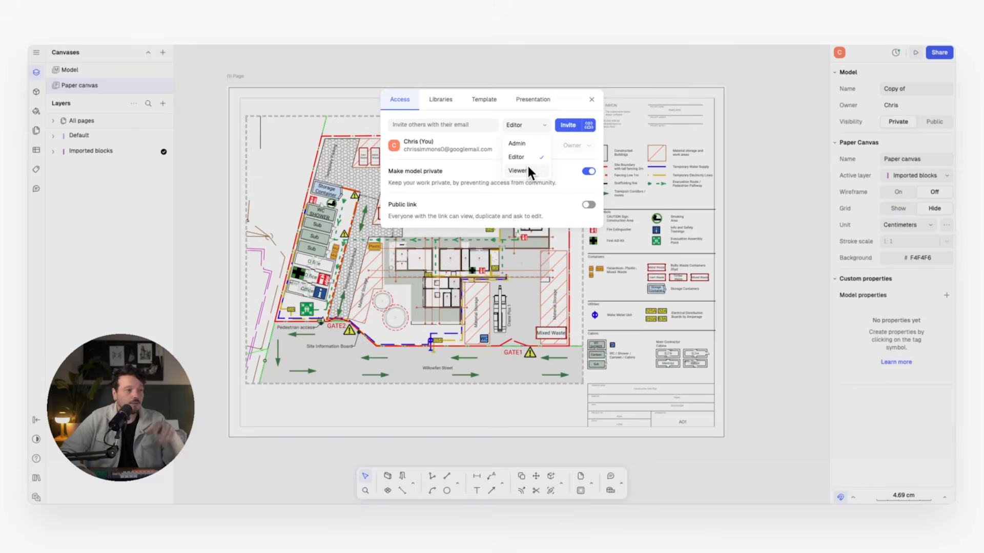
left_click(469, 145)
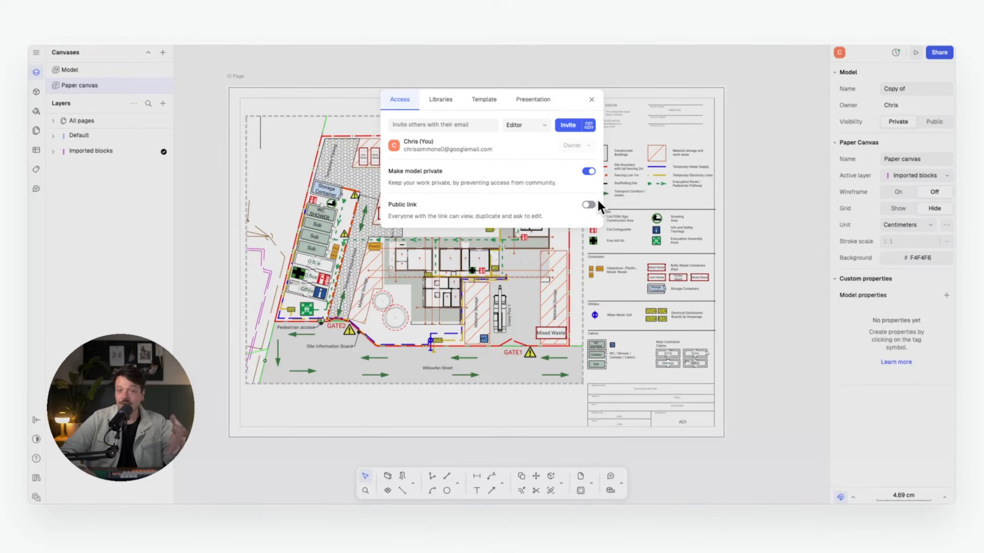
Publish the model's pages as a presentation and copy its public link.
left_click(484, 100)
left_click(522, 97)
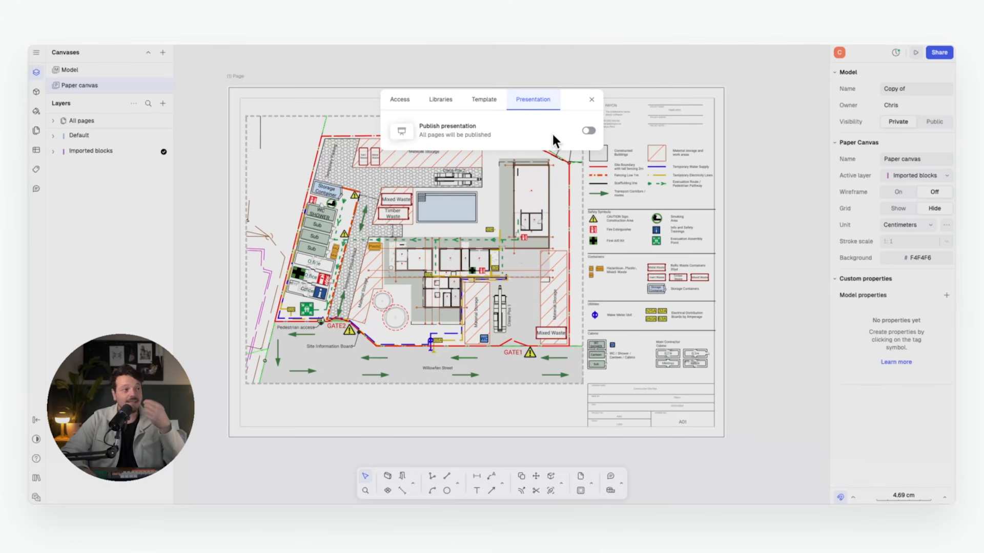
left_click(588, 131)
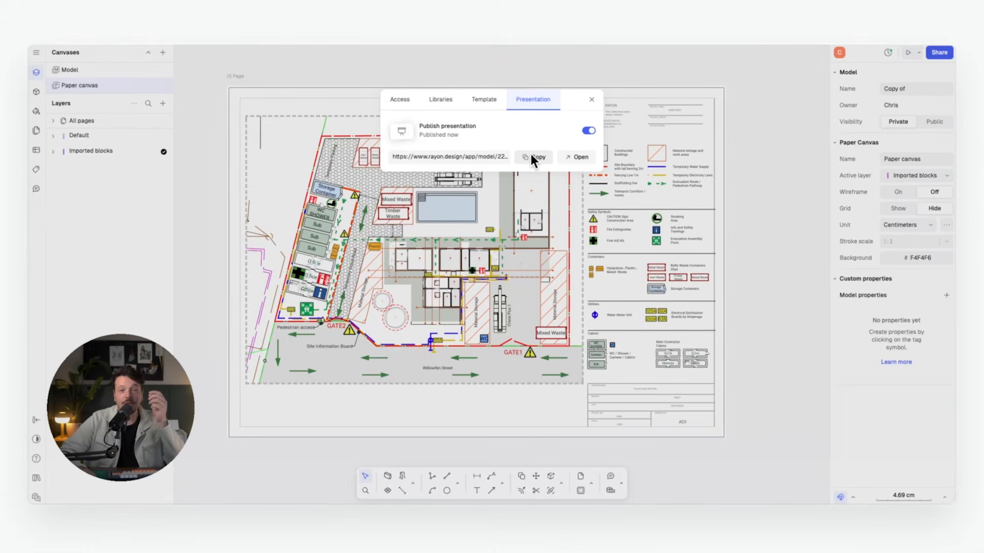
left_click(531, 157)
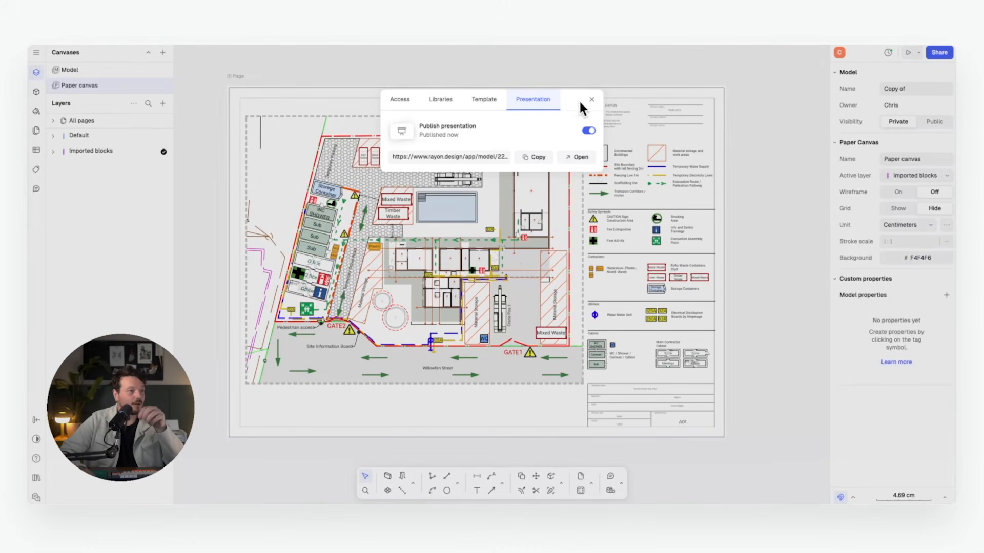
Open the copied presentation link in a new browser page.
left_click(455, 164)
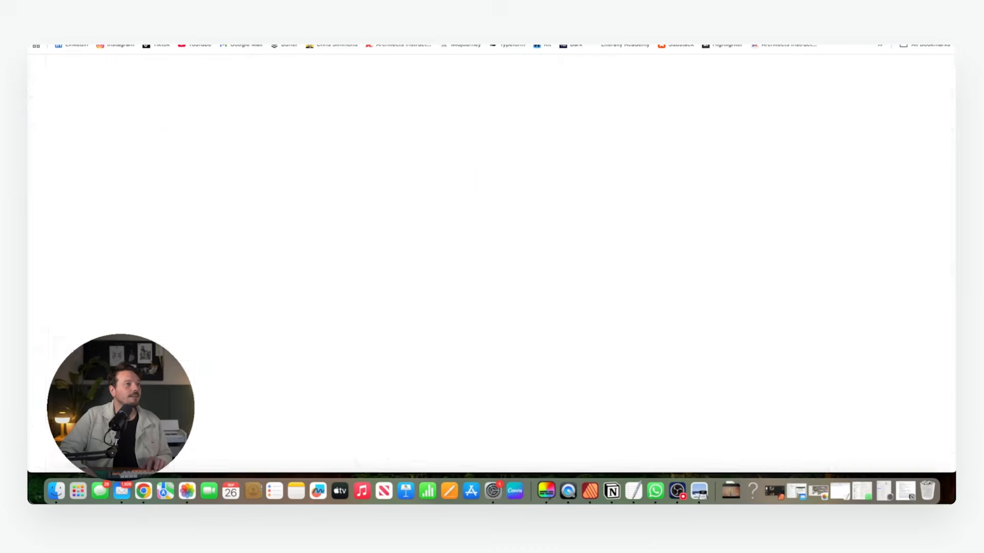
key("super+v")
key("Return")
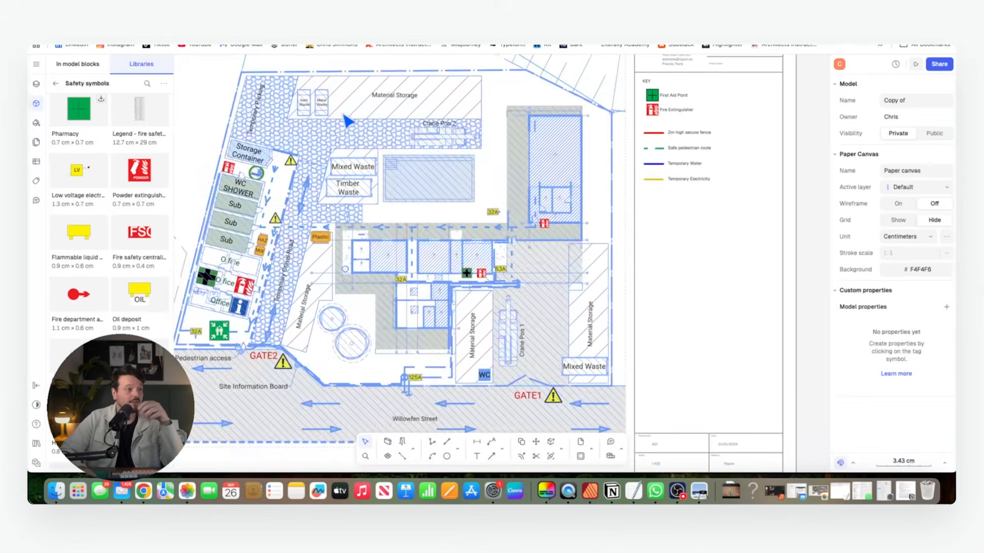
Return to the model and reopen the published presentation's sharing settings to check its update option.
scroll(540, 185, "down", 5, "ctrl")
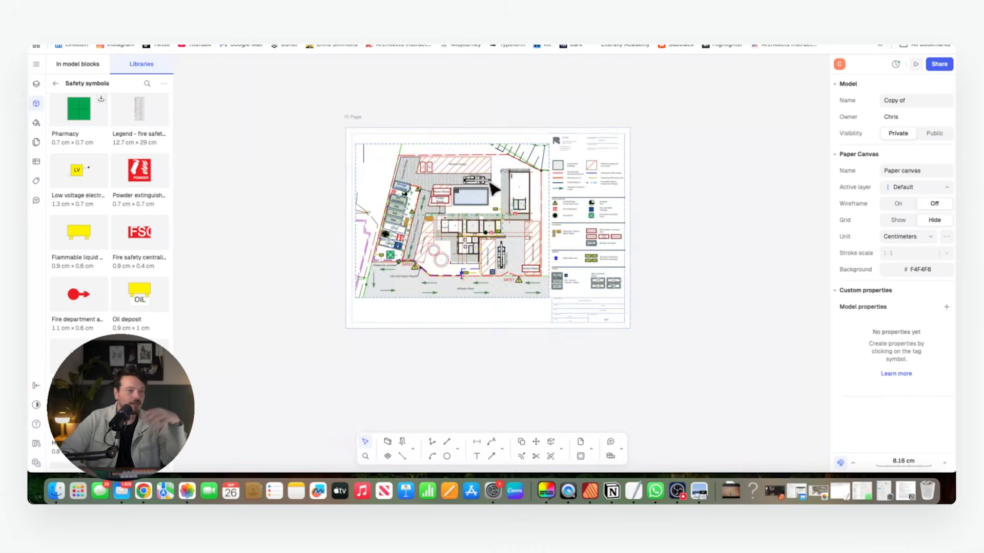
left_click(940, 64)
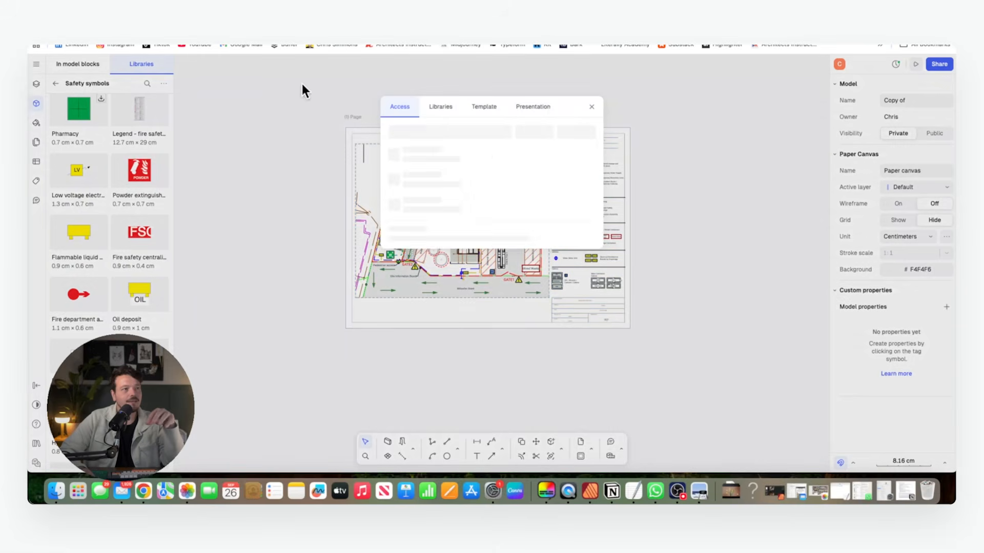
left_click(531, 106)
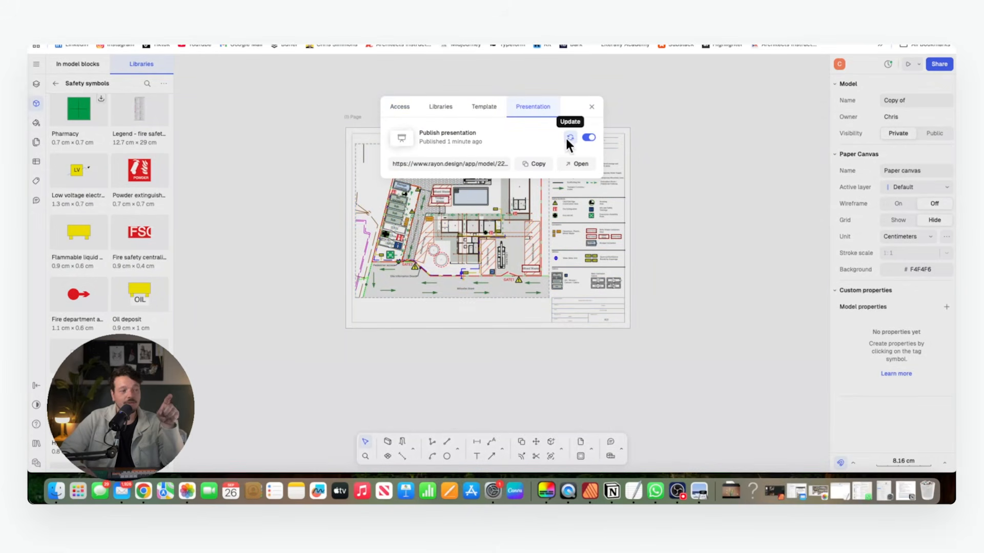